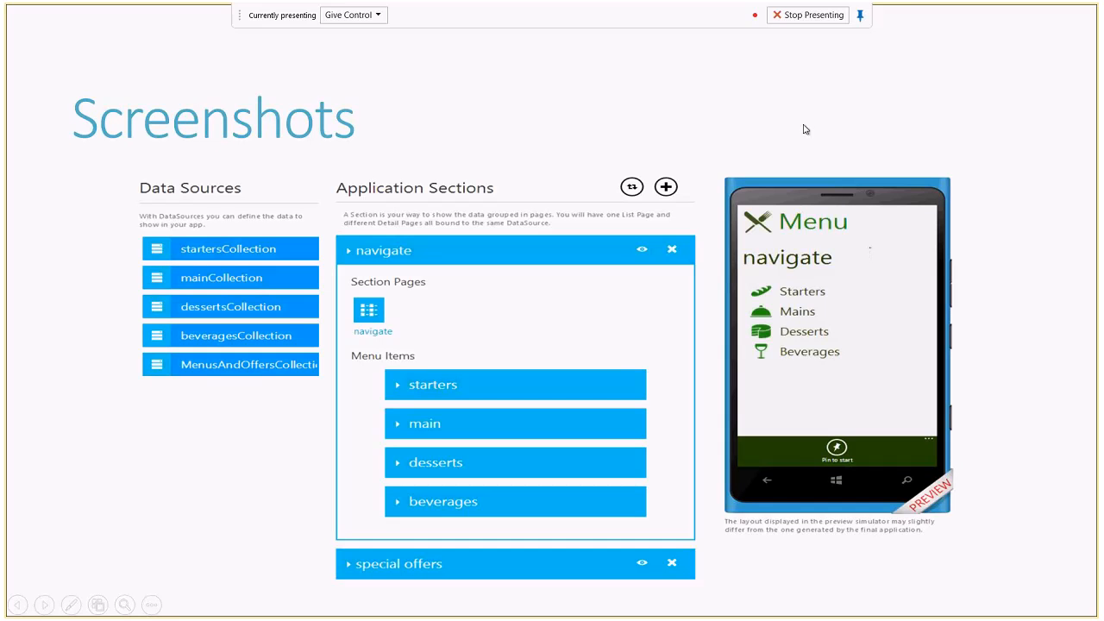
Step through the slides to the Contact slide (10 of 10), then end the slide show.
click(594, 319)
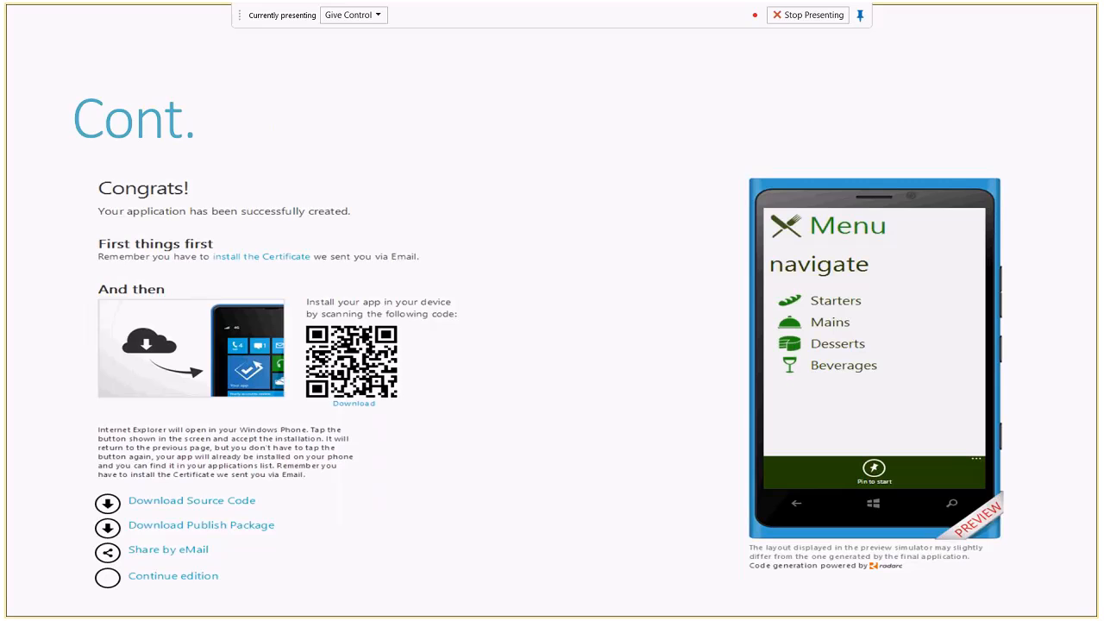
click(259, 429)
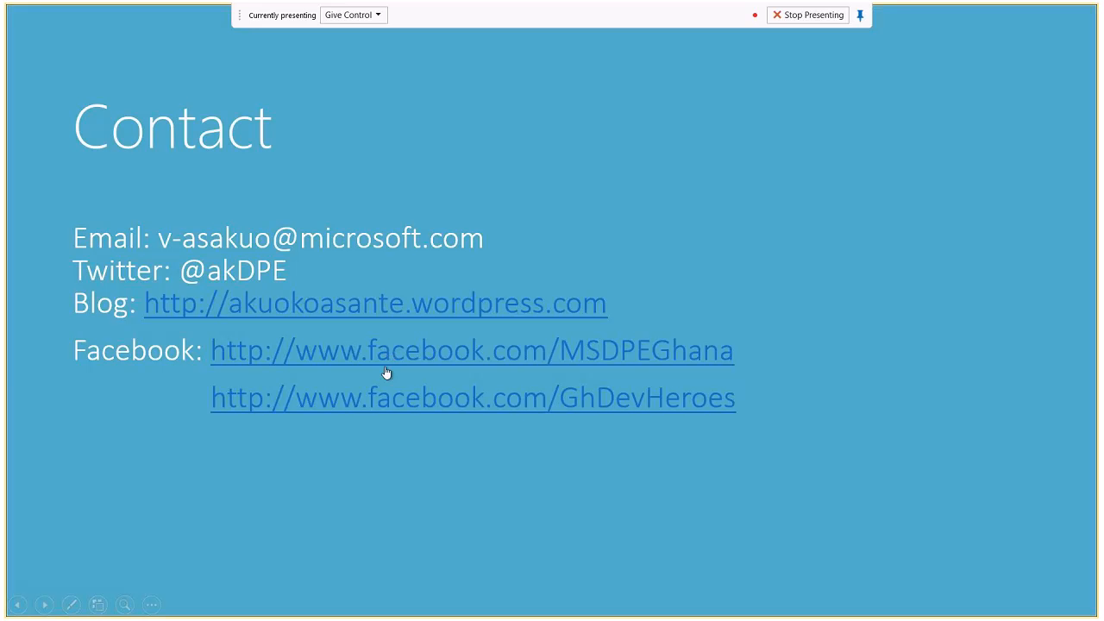
key(Left)
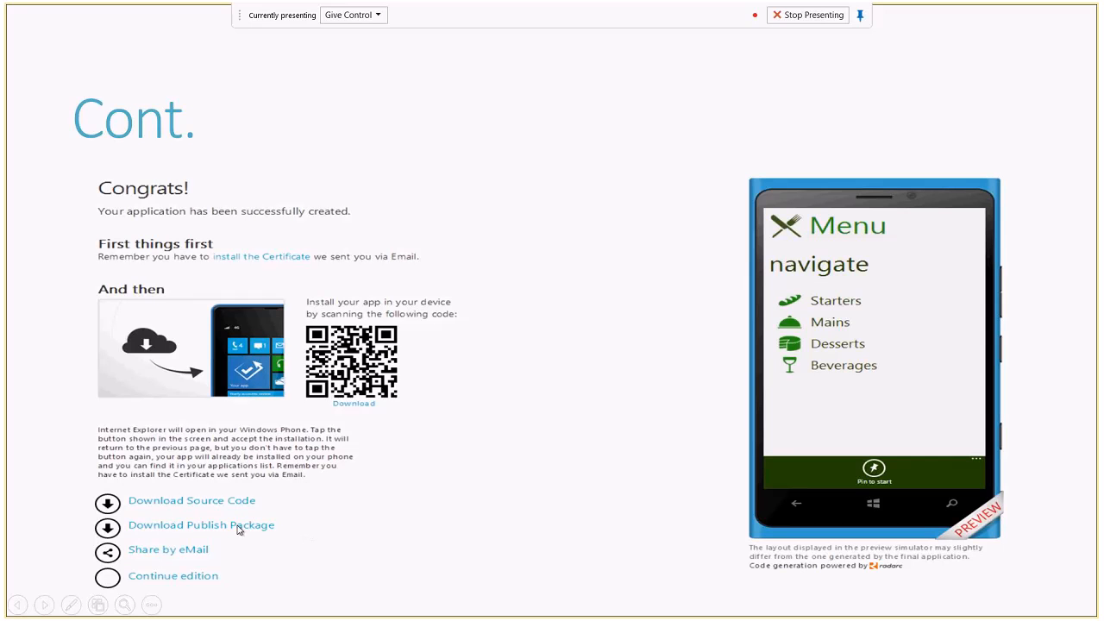
click(521, 298)
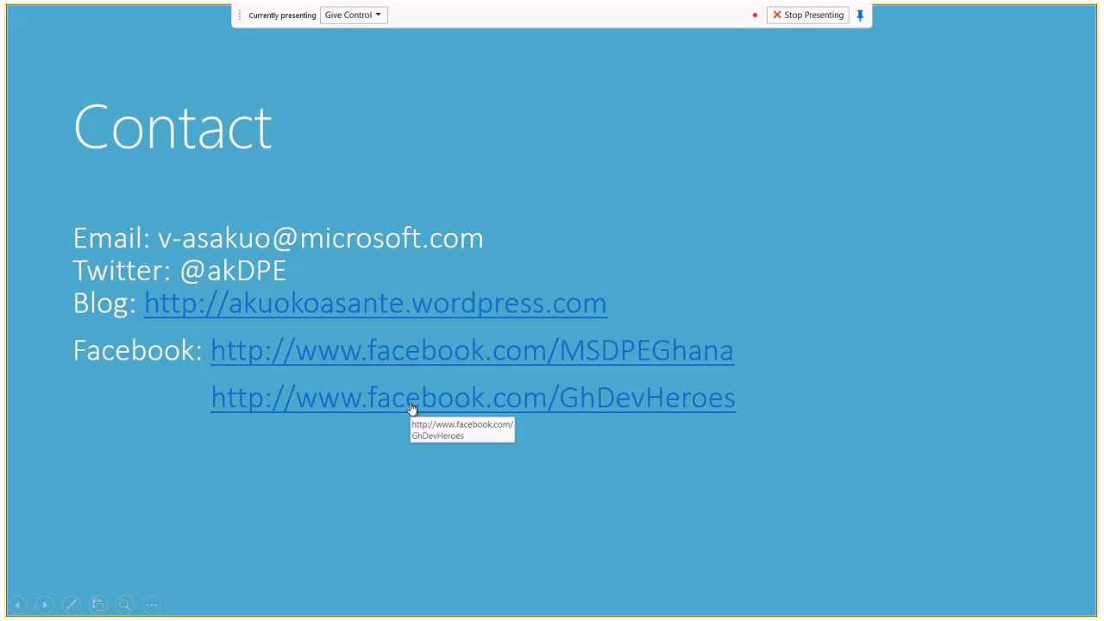
key(Escape)
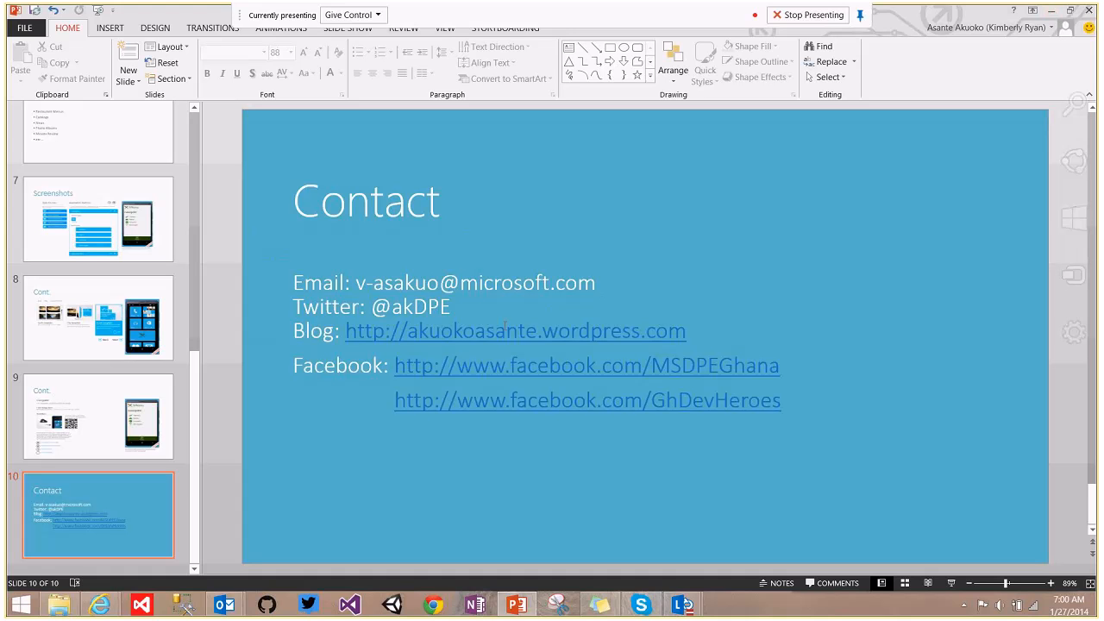
Bring the App Studio browser window forward and close the unrelated manga tab.
mouse_move(101, 605)
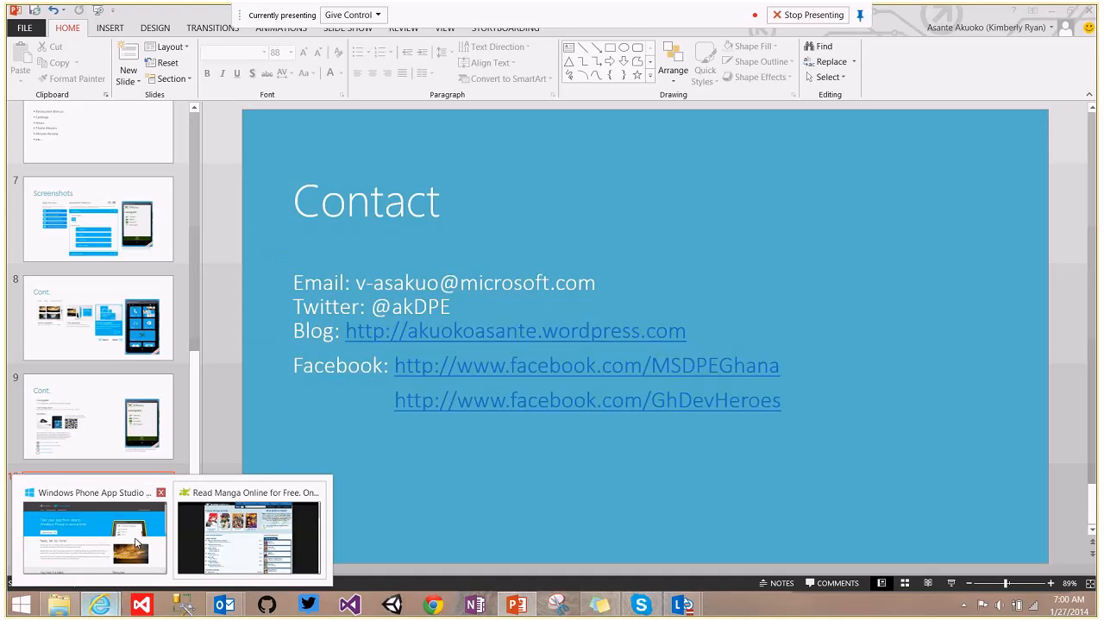
click(136, 543)
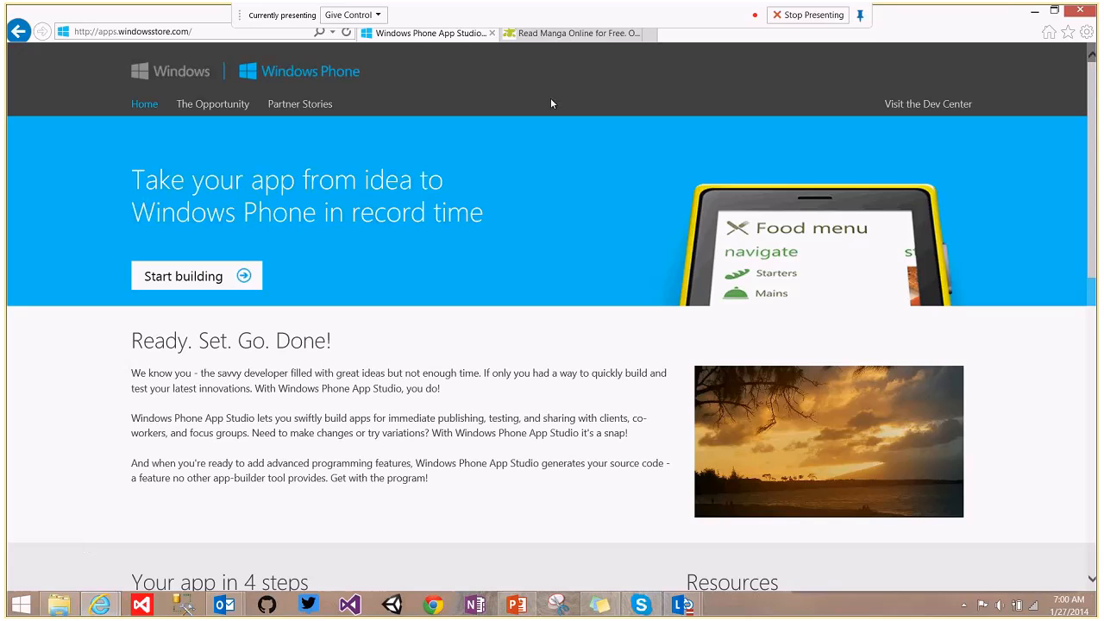
click(634, 32)
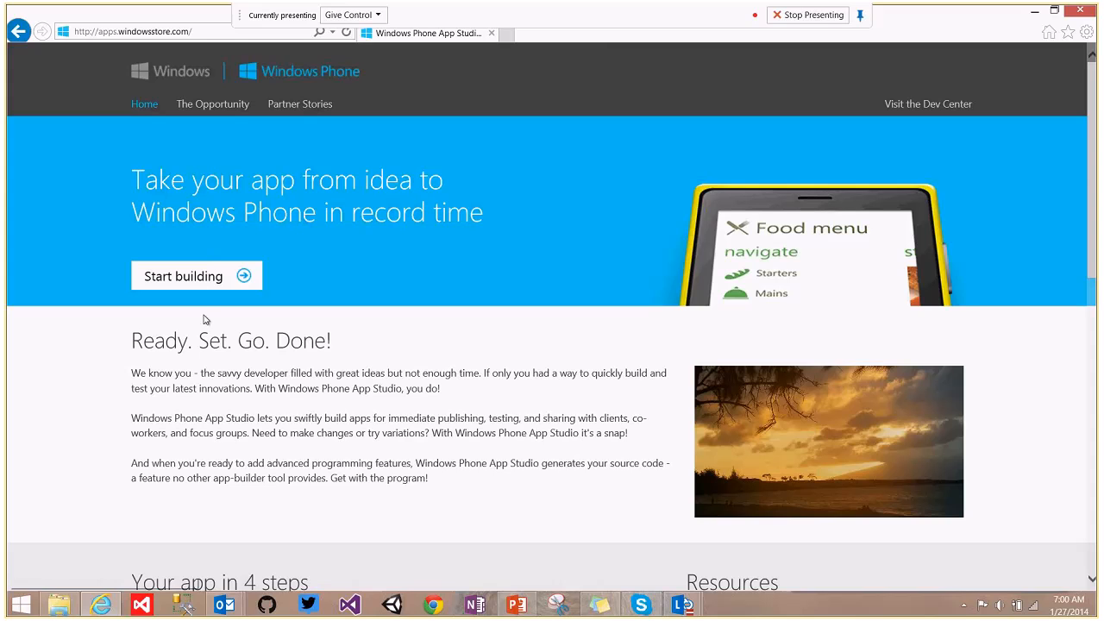
Start building in App Studio and sign in with the account password.
click(199, 285)
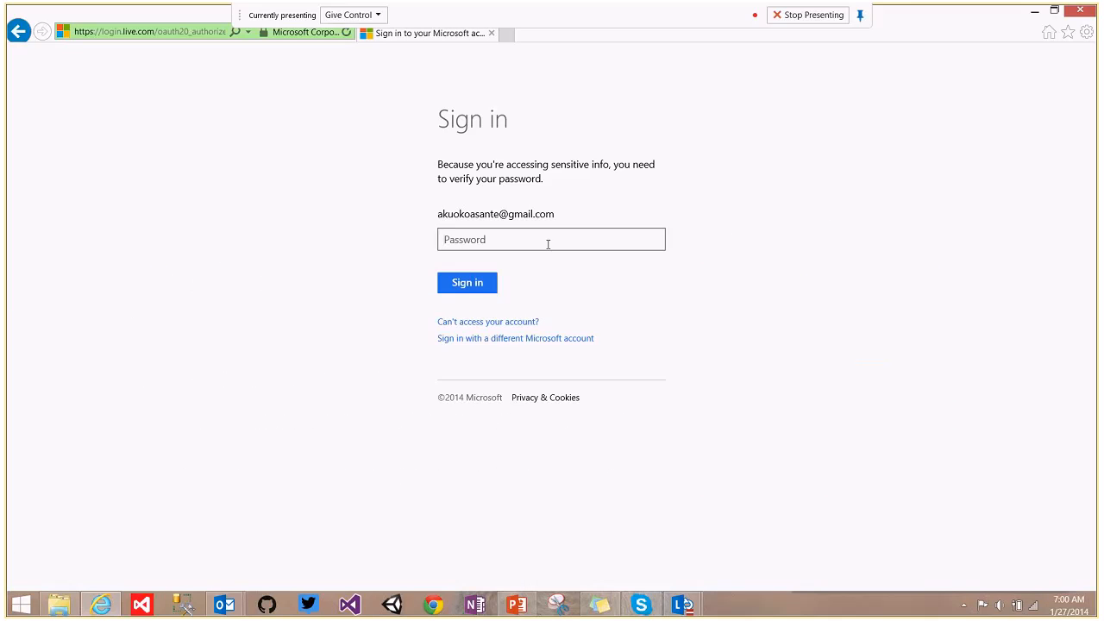
click(548, 243)
text(•••••••••••••••)
click(480, 286)
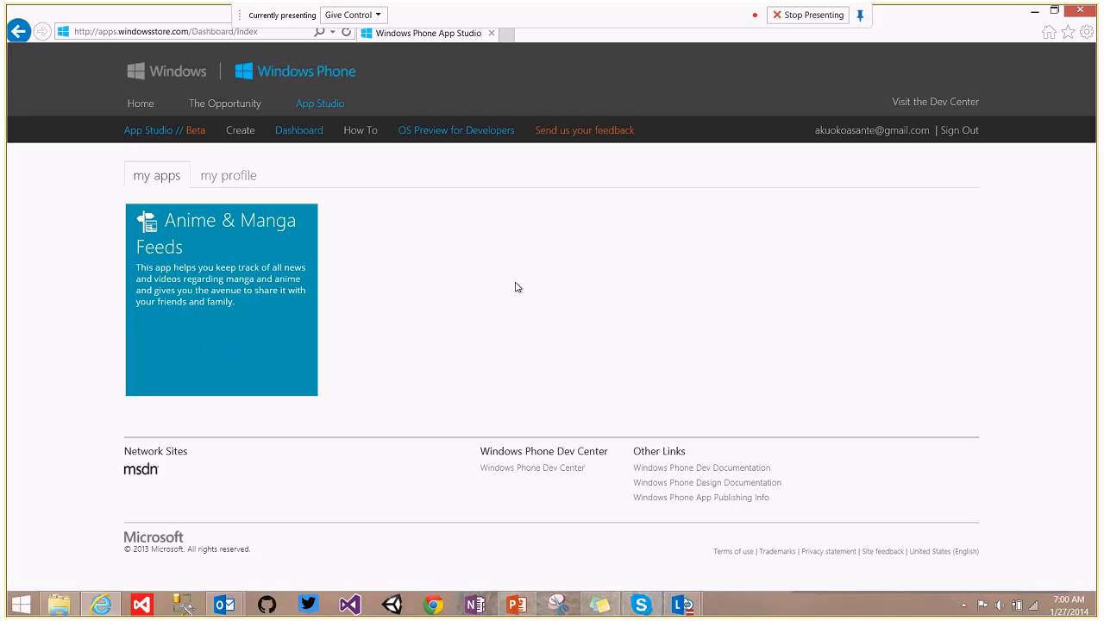
Browse the template tiles and create an app from the Movie review template.
click(243, 132)
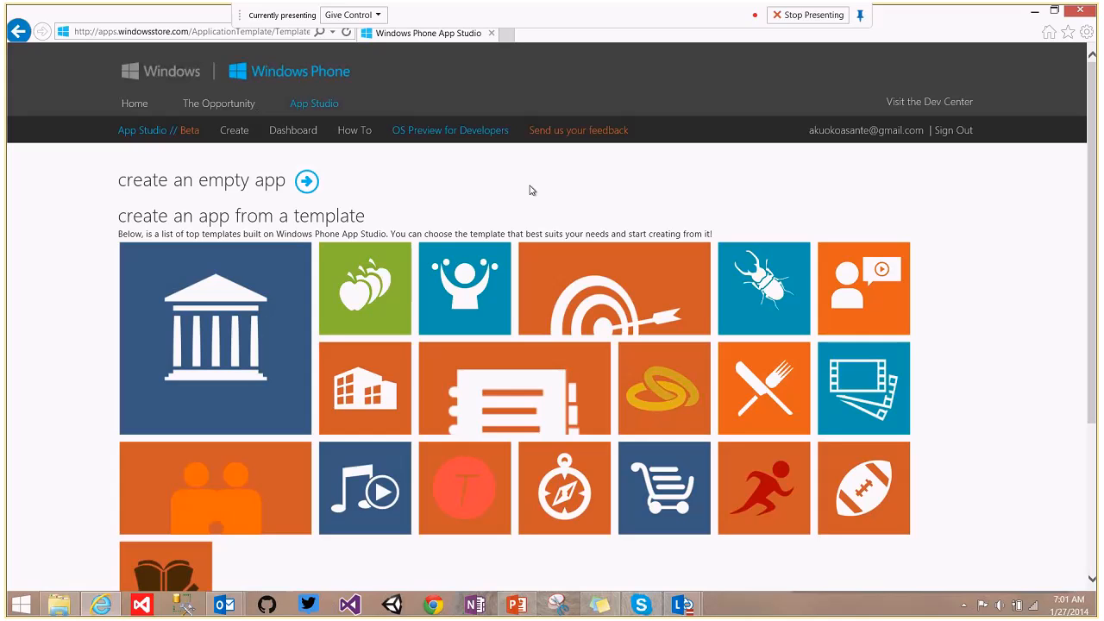
mouse_move(336, 332)
mouse_move(757, 468)
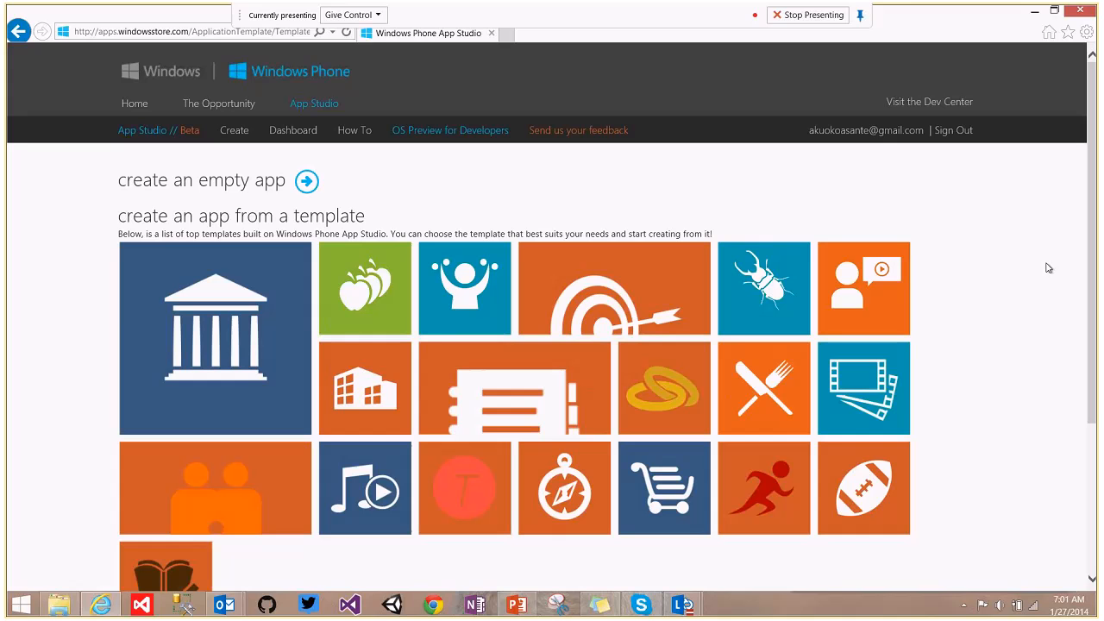
mouse_move(857, 257)
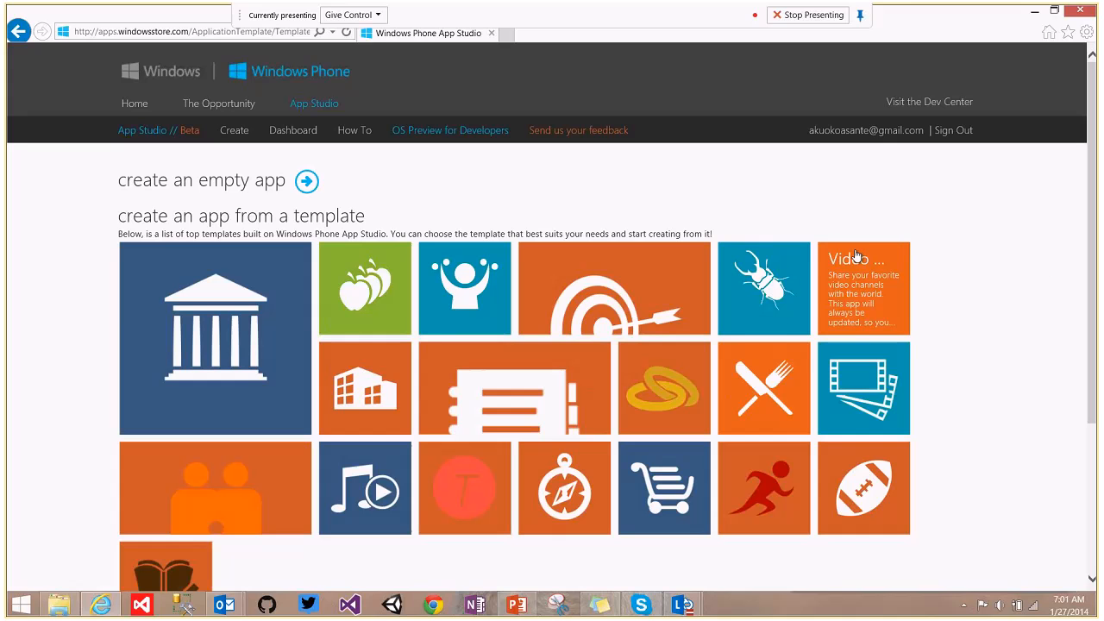
mouse_move(905, 411)
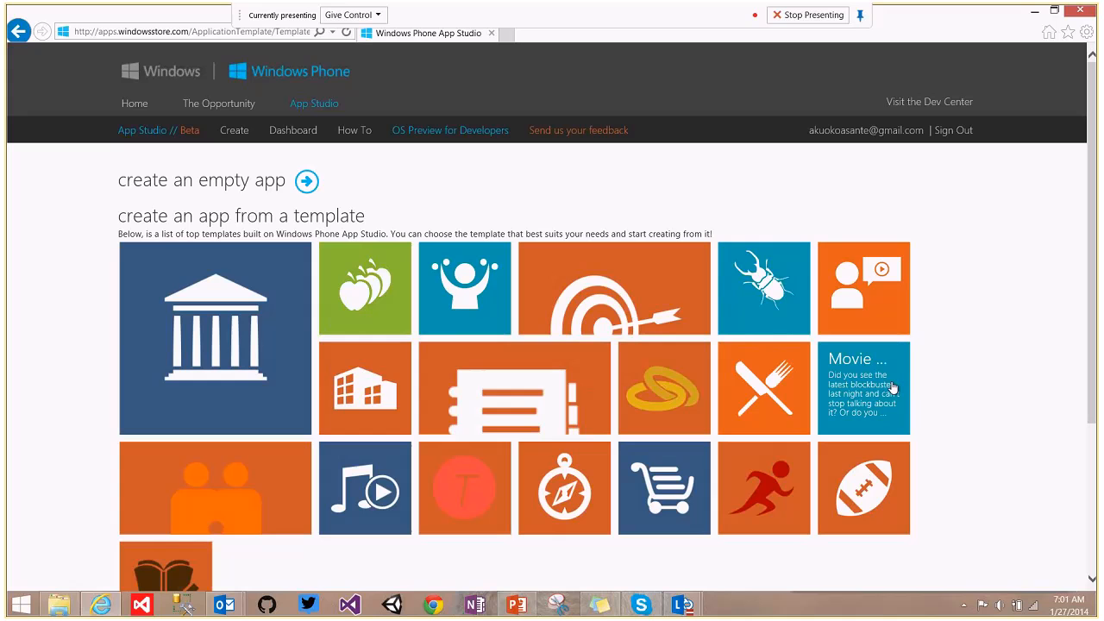
click(874, 381)
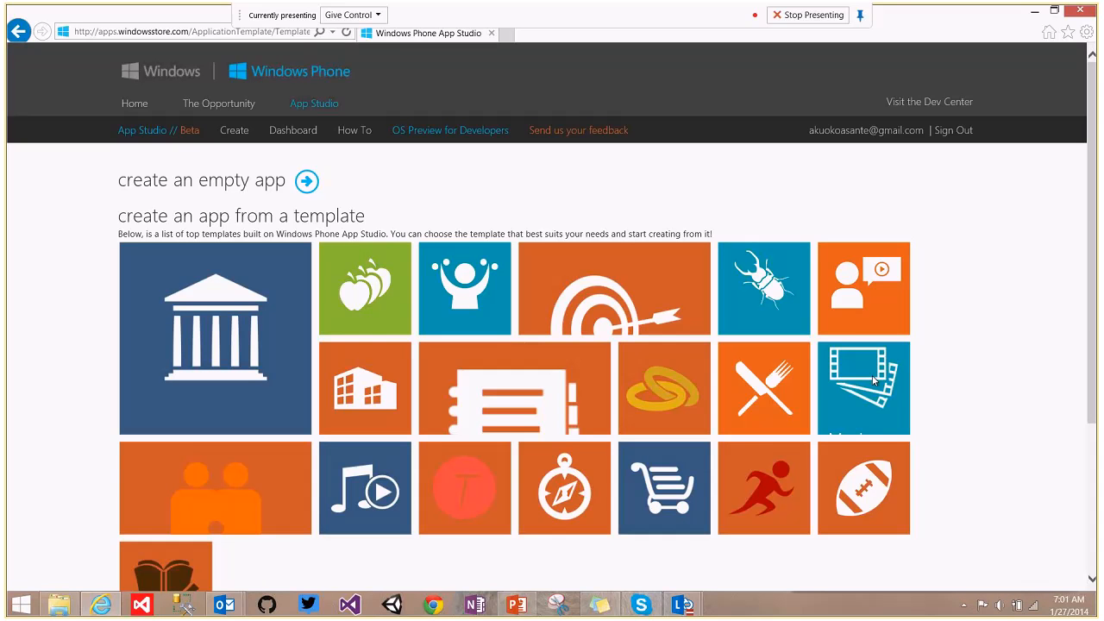
click(890, 371)
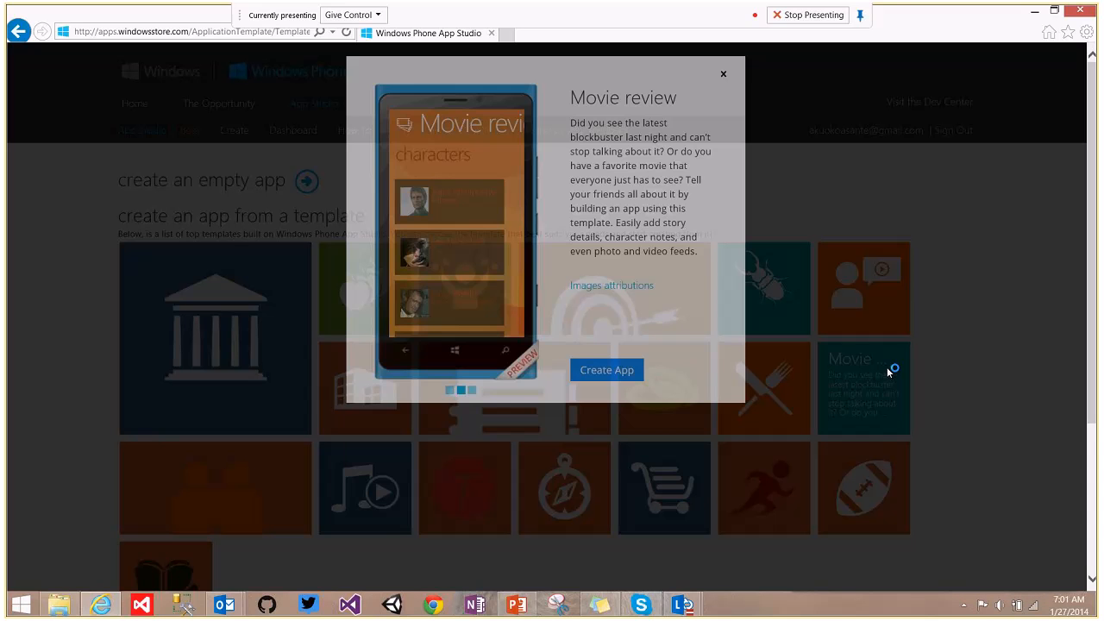
click(621, 457)
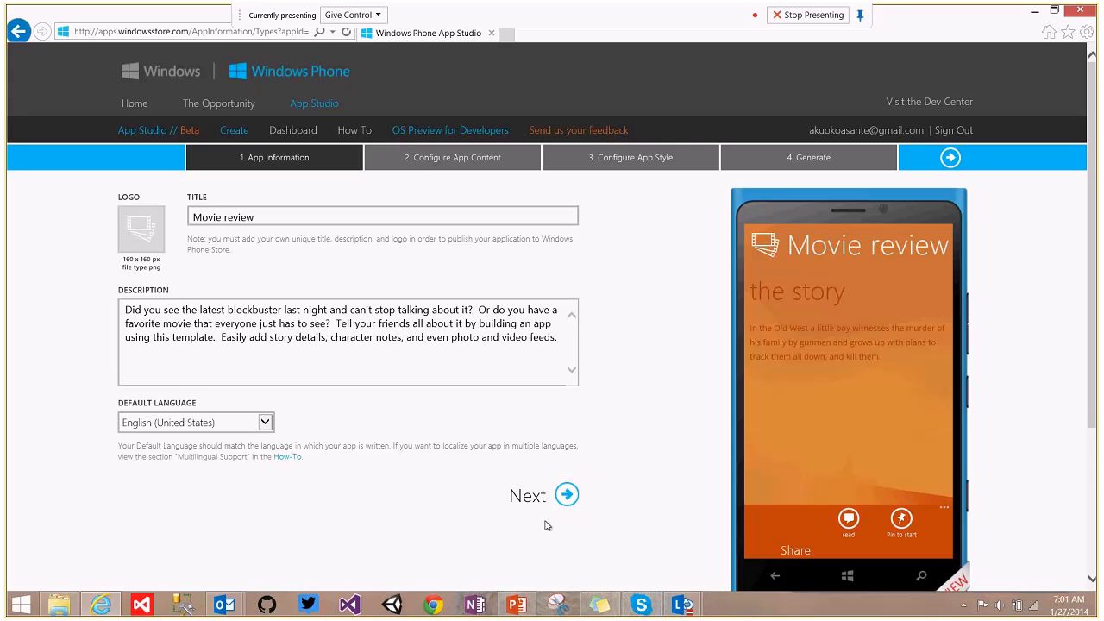
Advance to Configure App Content and scroll through its three data sources and menu items.
click(566, 495)
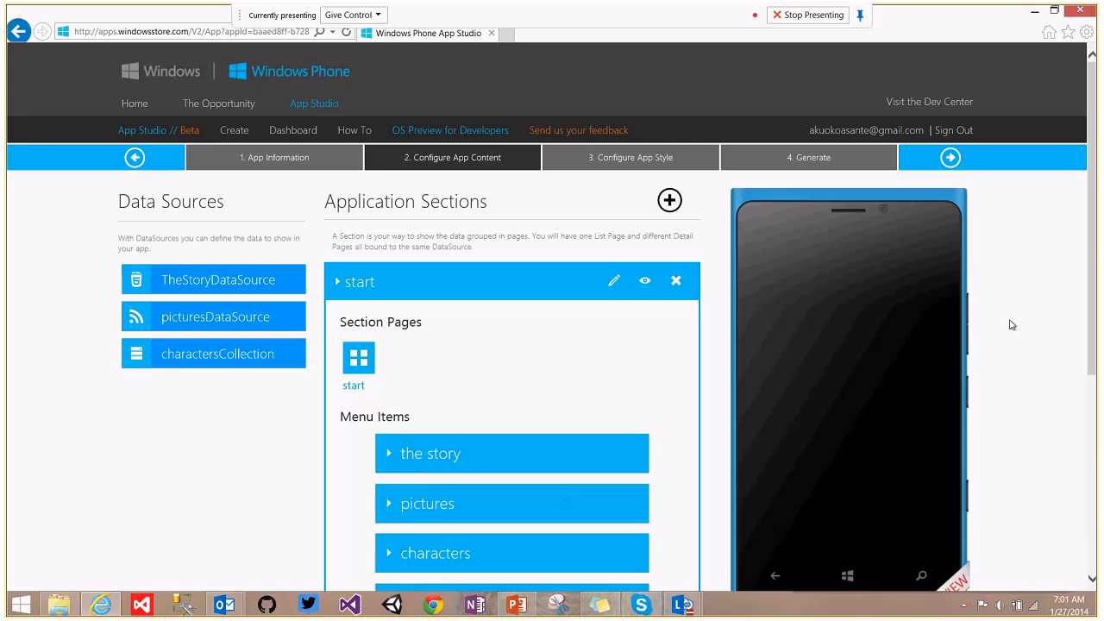
scroll(1012, 325, down, 2)
drag(1097, 331, 1097, 352)
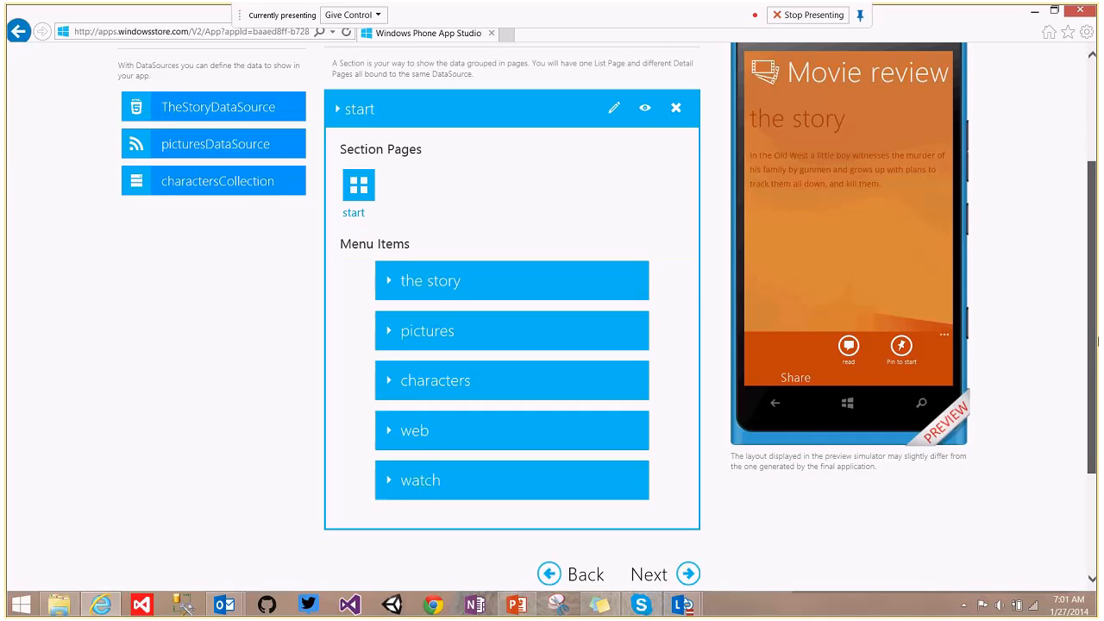
scroll(738, 289, up, 1)
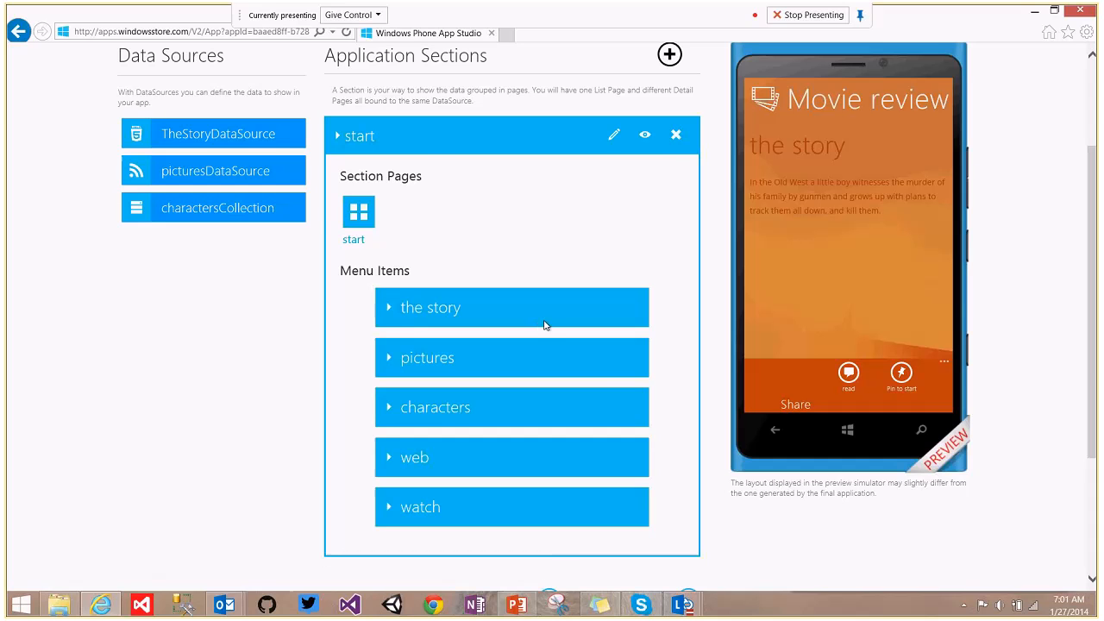
drag(1097, 374, 1098, 325)
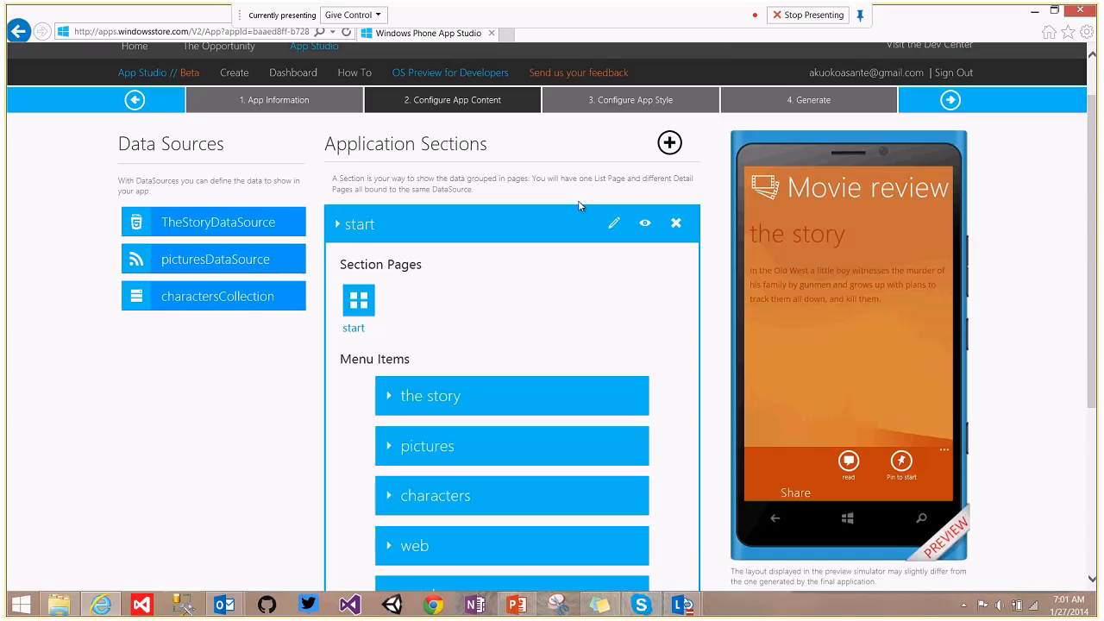
Start a new empty app and change its title to Mbuddy.
click(243, 78)
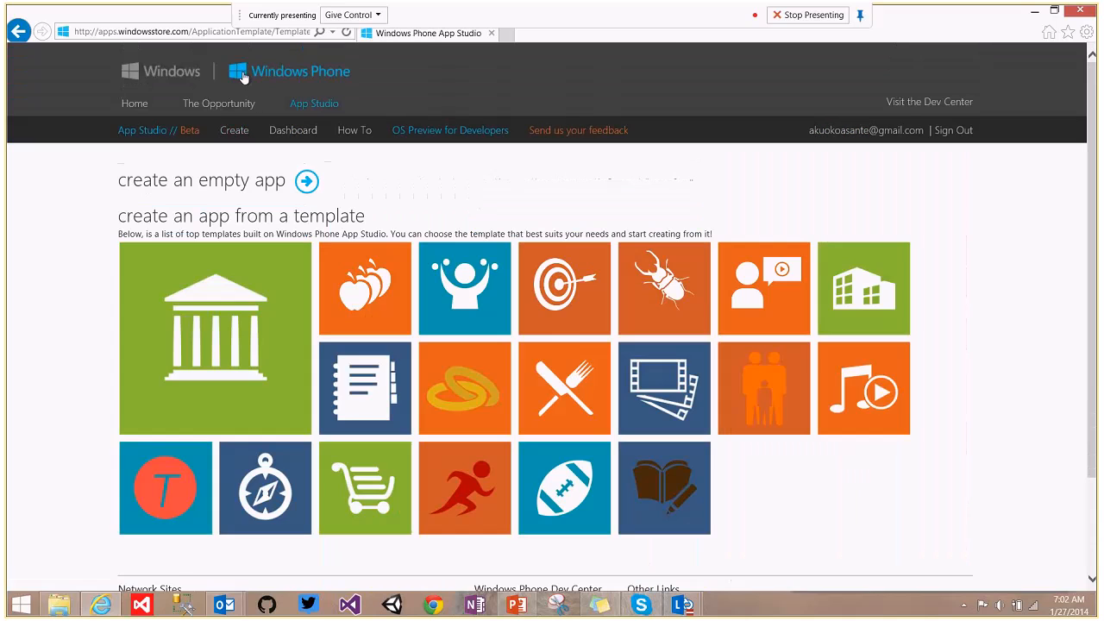
click(306, 182)
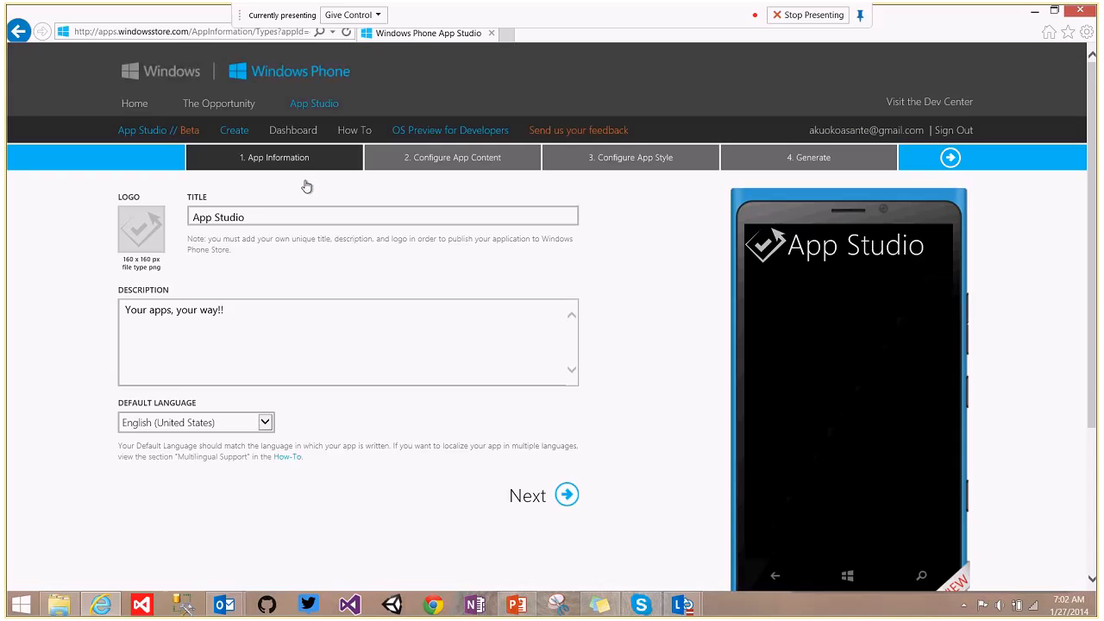
drag(259, 218, 129, 223)
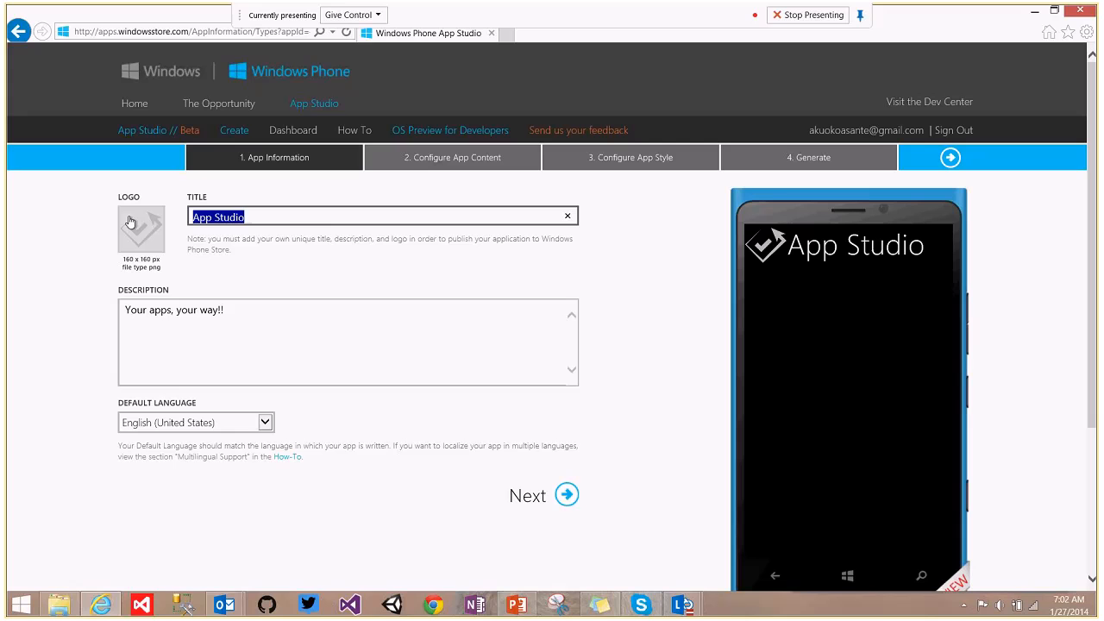
text(M)
key(Down)
key(Down)
key(Return)
click(214, 218)
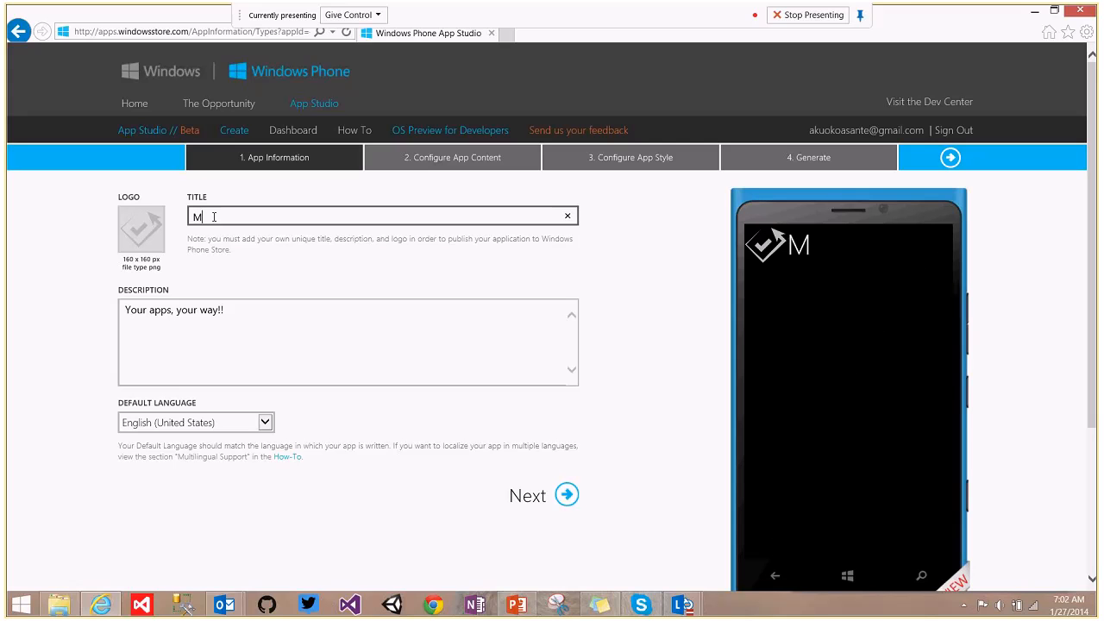
text(buddy)
Set the logo to the 160x160 image from the AppStudio lesson Resources folder.
click(126, 216)
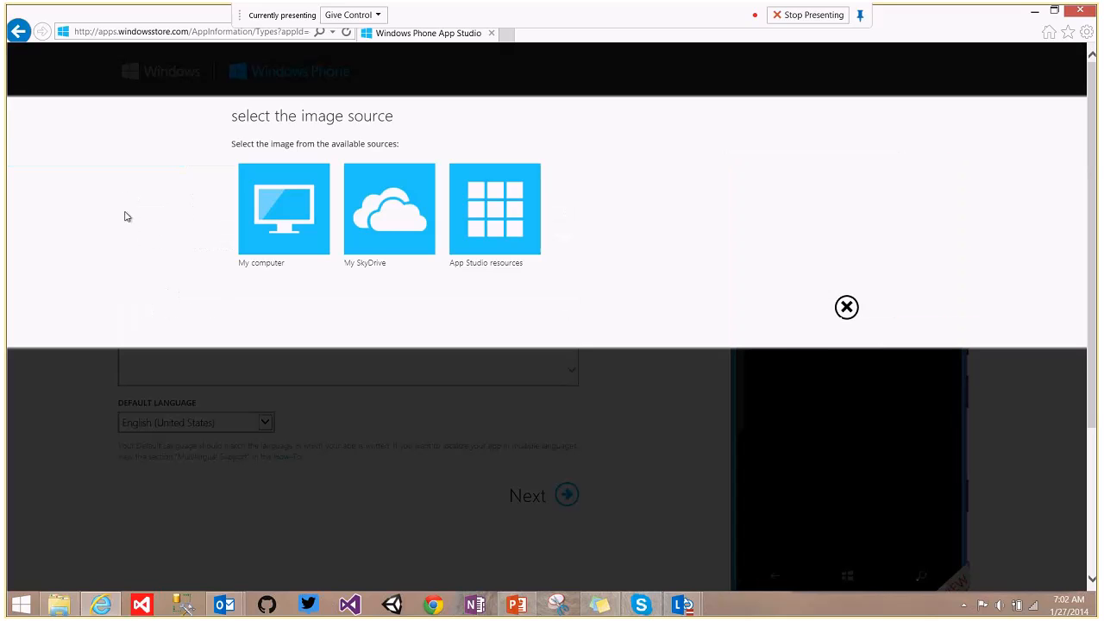
click(301, 214)
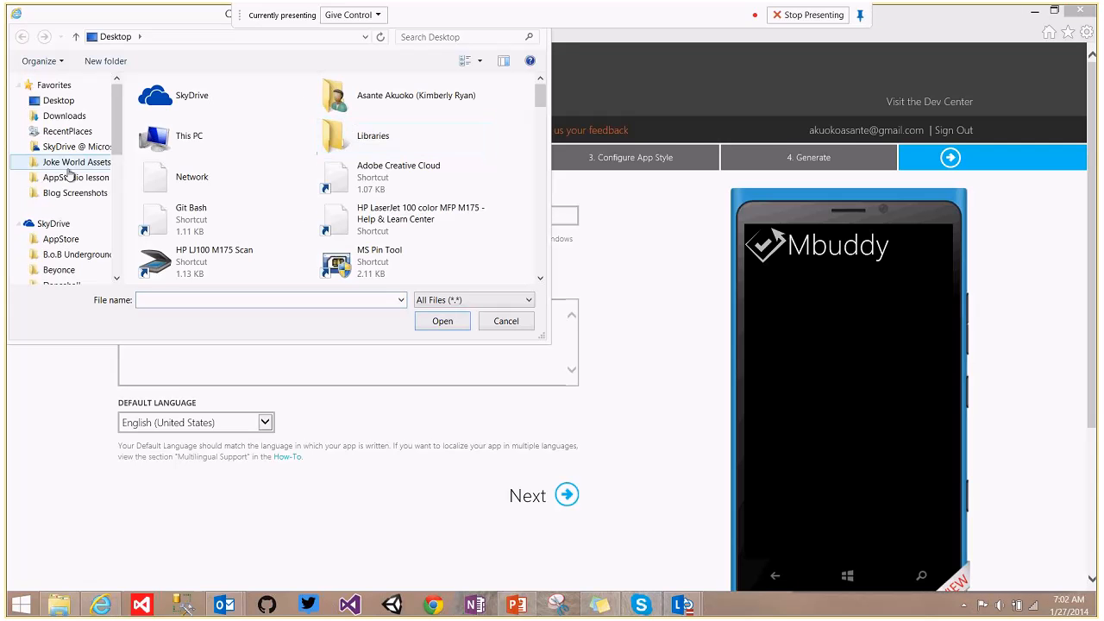
click(69, 177)
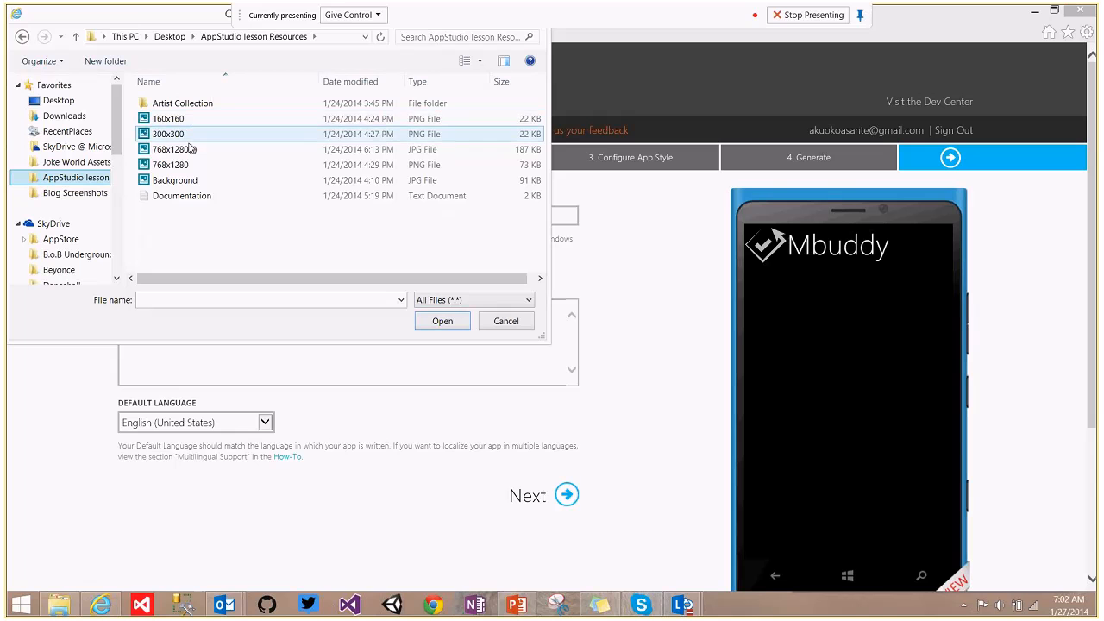
click(172, 119)
click(448, 321)
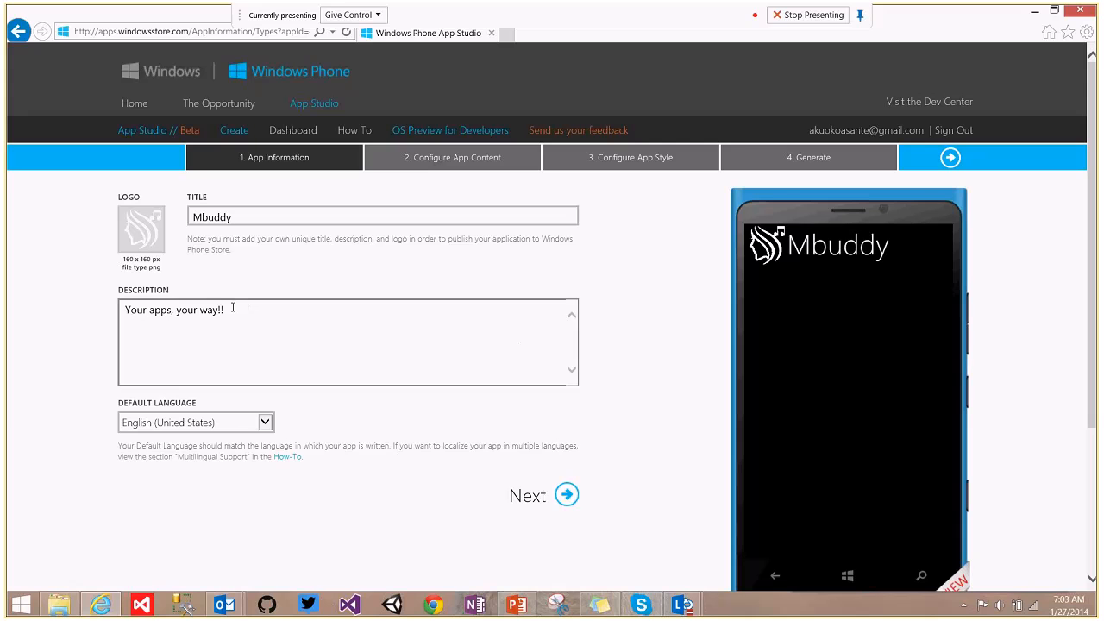
Replace the description with the music news paragraph copied from Sticky Notes.
drag(234, 309, 23, 328)
key(BackSpace)
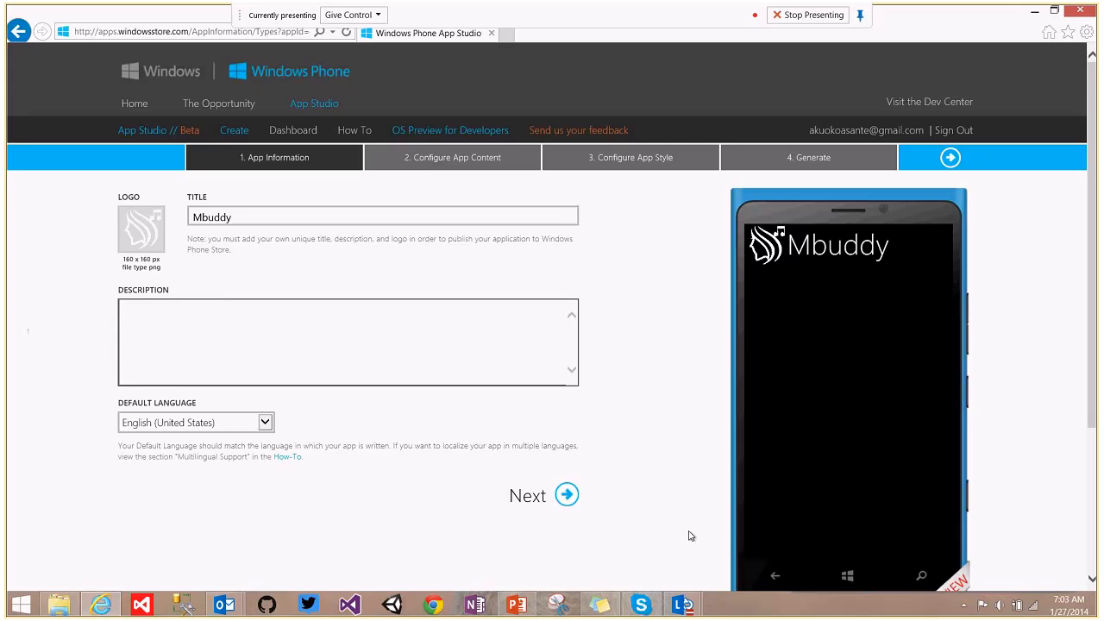
click(594, 608)
drag(962, 390, 793, 308)
key(ctrl+c)
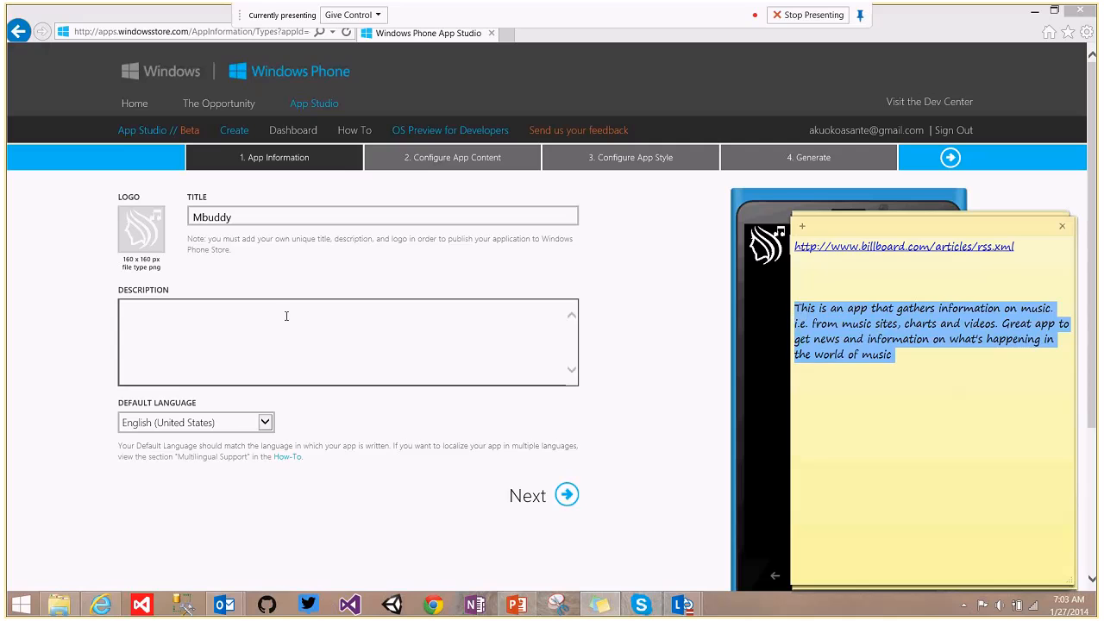
click(228, 325)
key(ctrl+v)
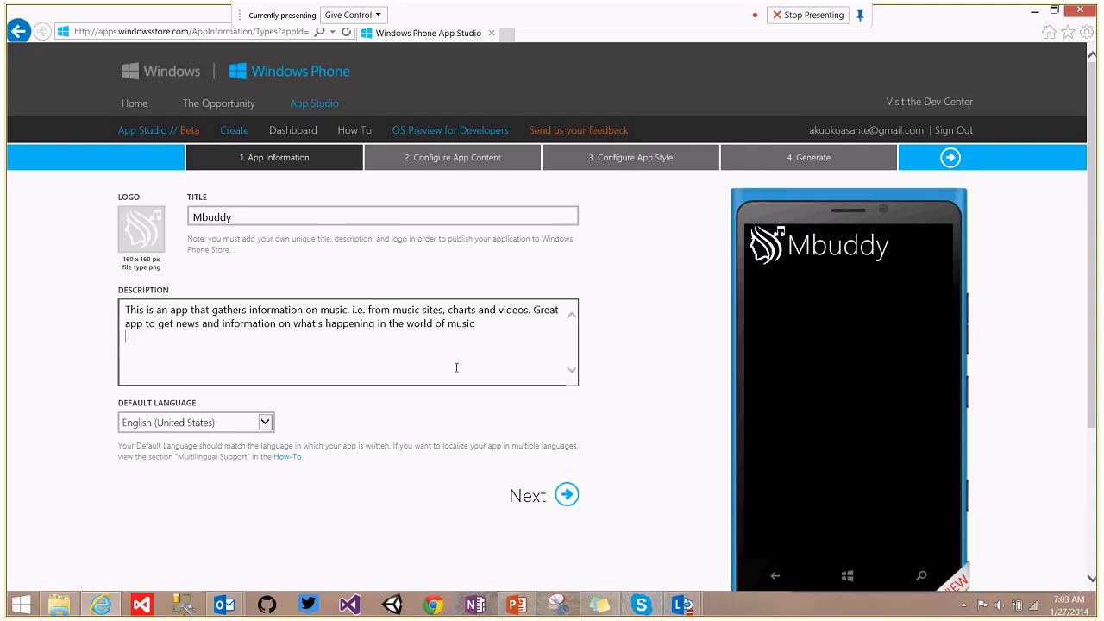
Keep English (United States) as the default language.
scroll(523, 285, down, 1)
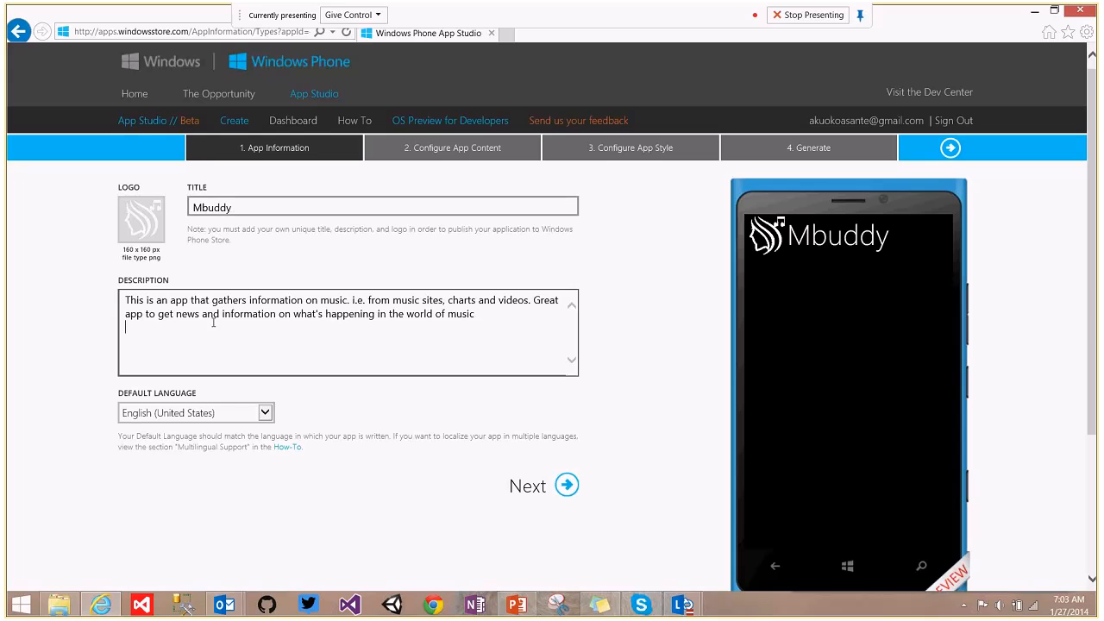
click(266, 413)
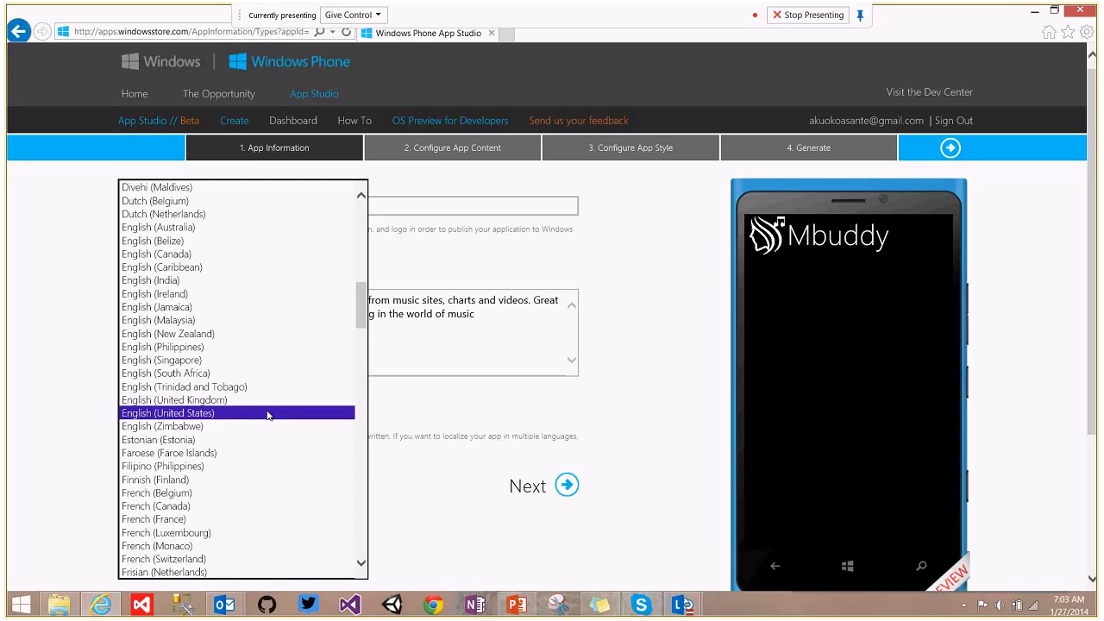
click(268, 414)
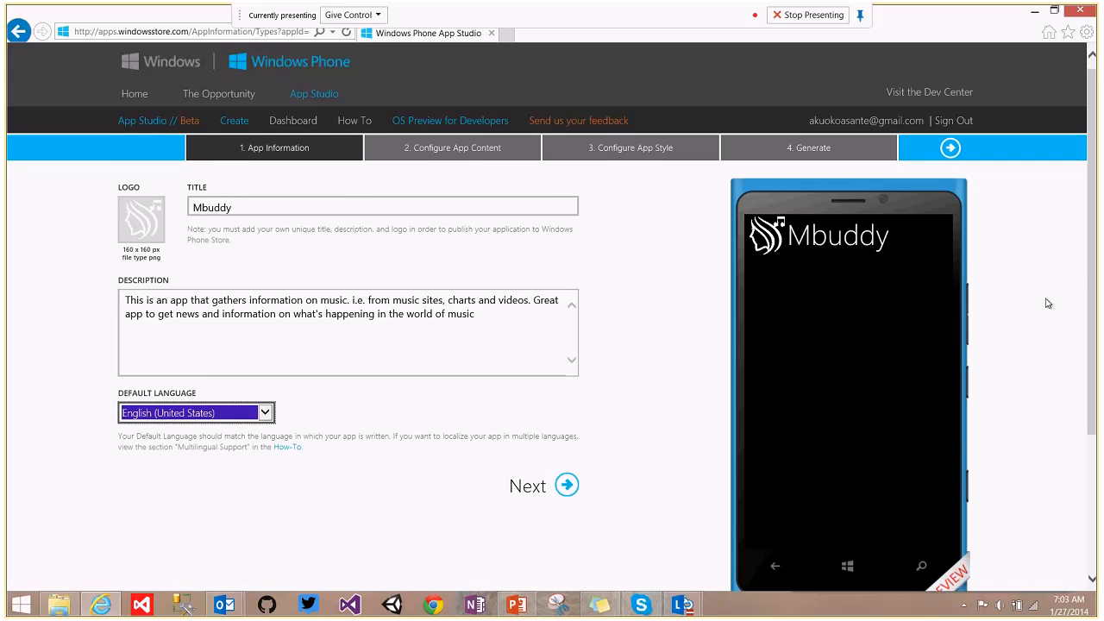
scroll(1085, 269, down, 1)
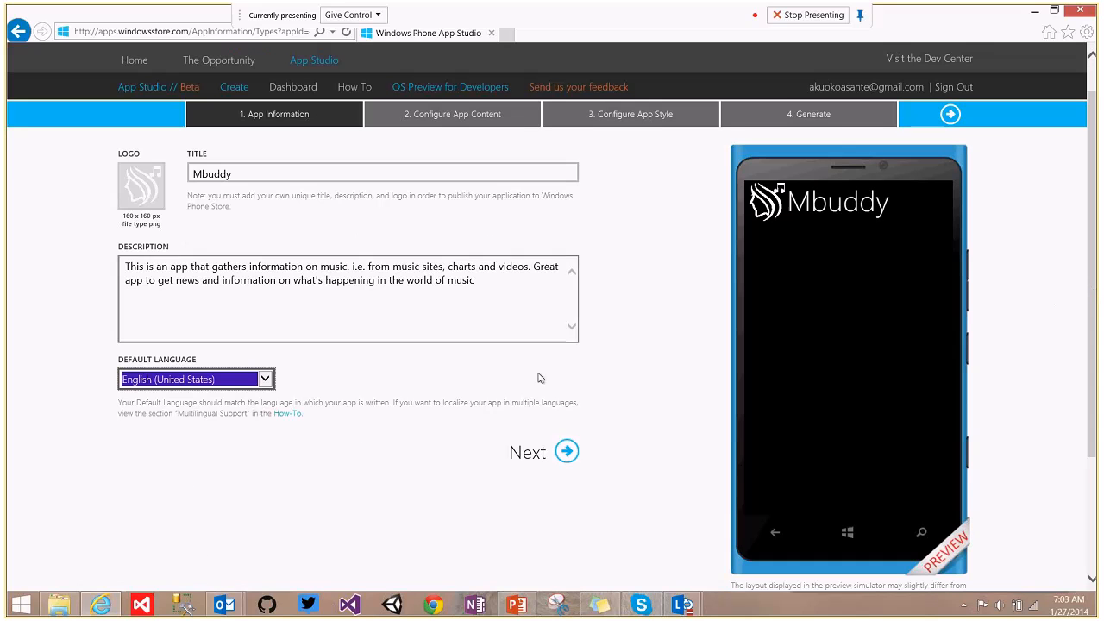
Advance to Configure App Content and bring up the add options beside Application Sections.
click(566, 450)
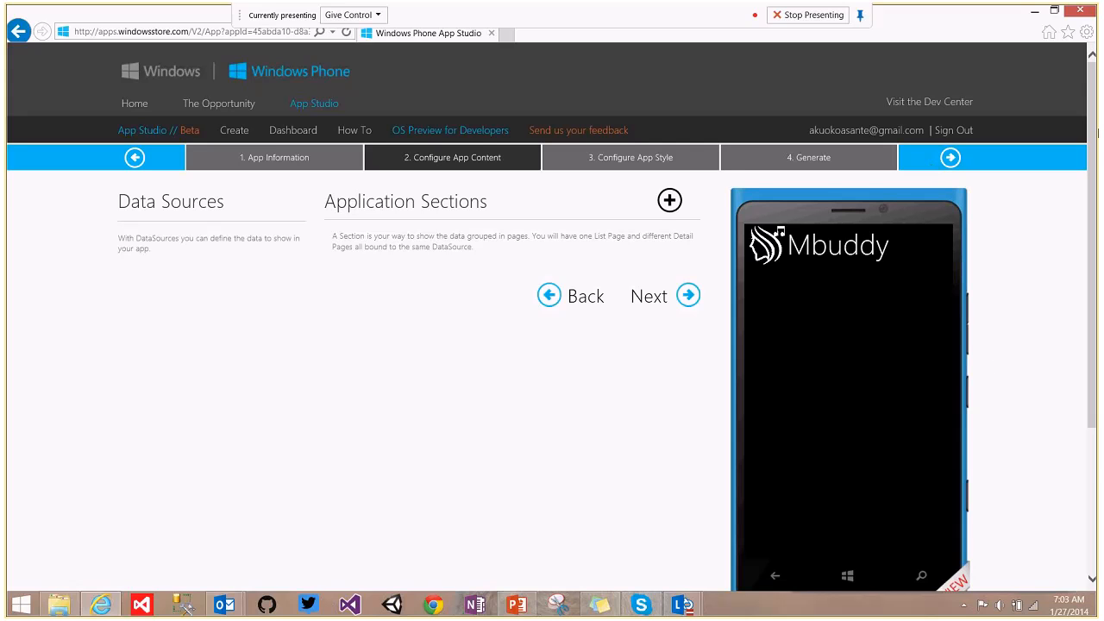
scroll(1098, 123, down, 1)
scroll(1097, 123, up, 1)
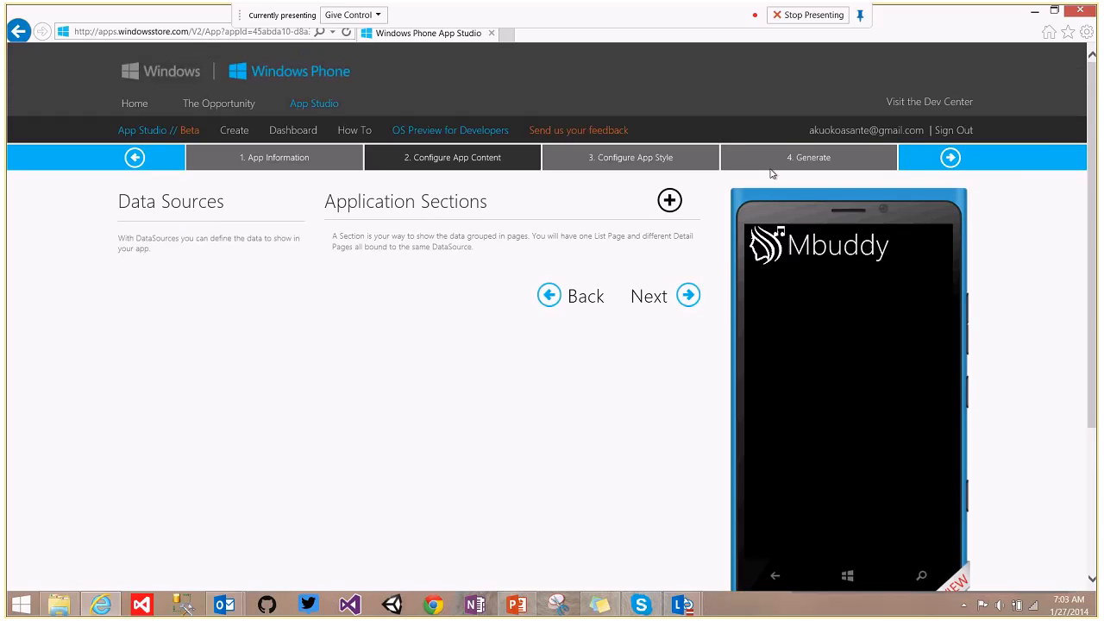
click(671, 201)
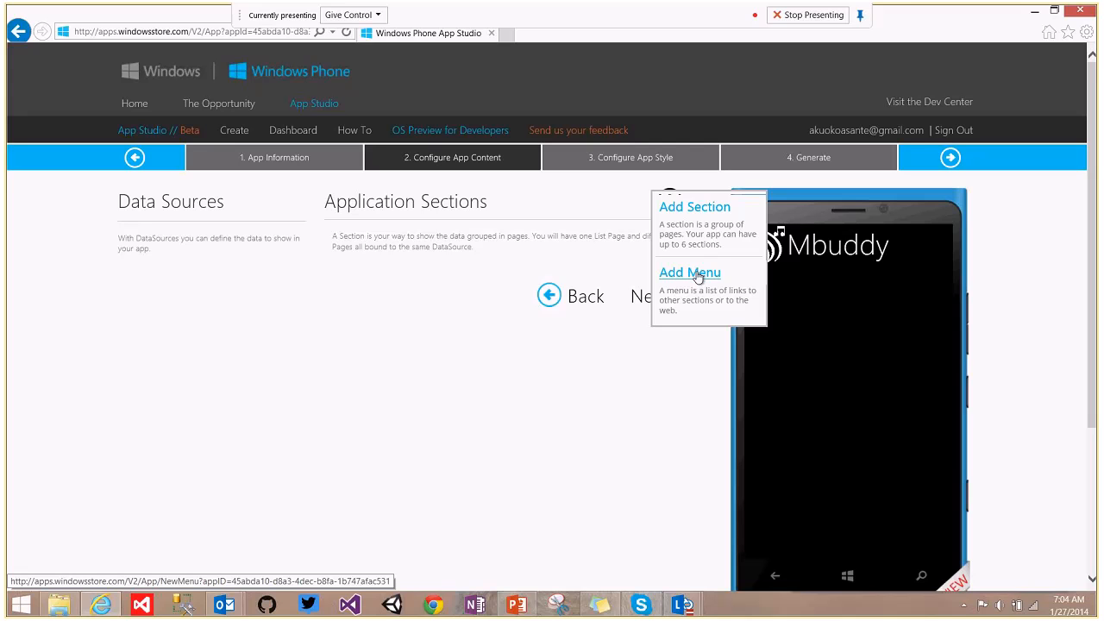
Add a menu titled Navigation and start a new section item inside it.
click(697, 275)
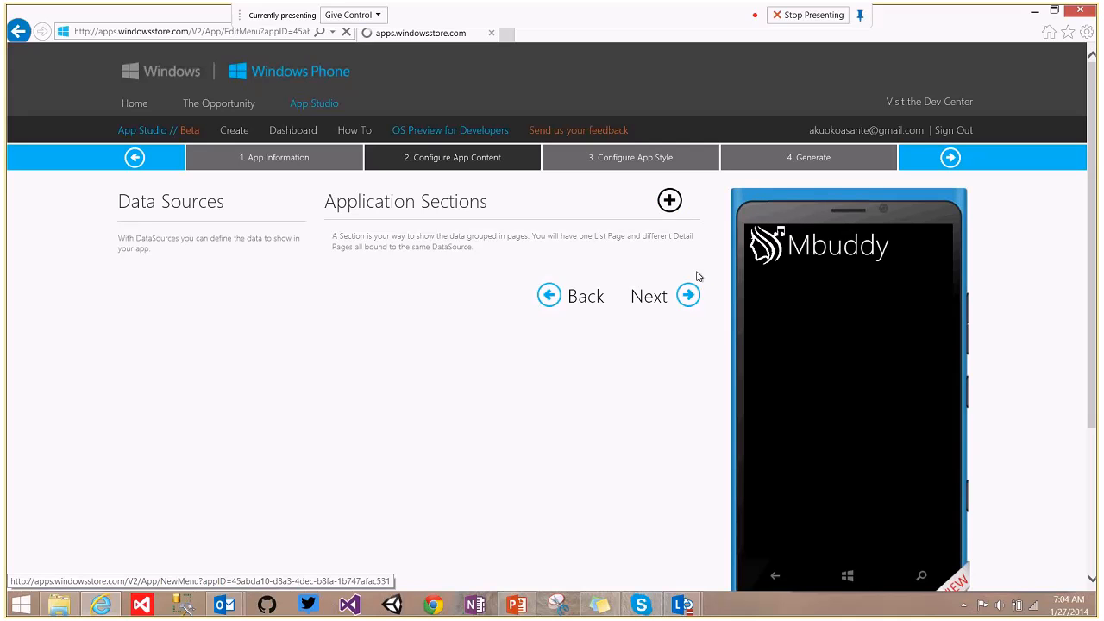
drag(202, 272, 79, 289)
text(Navigation)
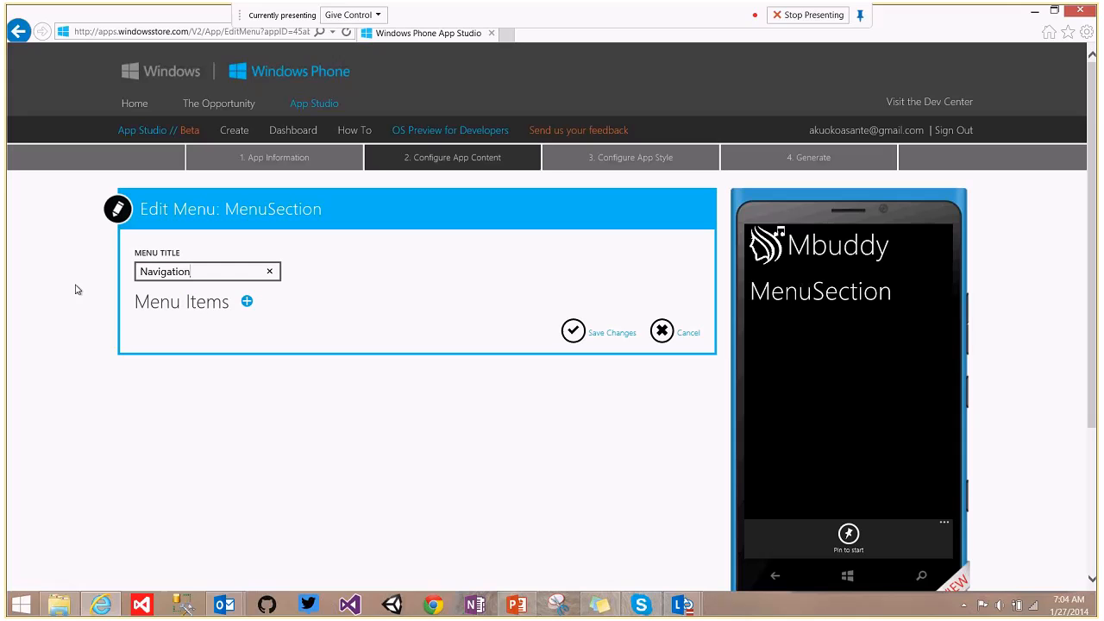
click(247, 304)
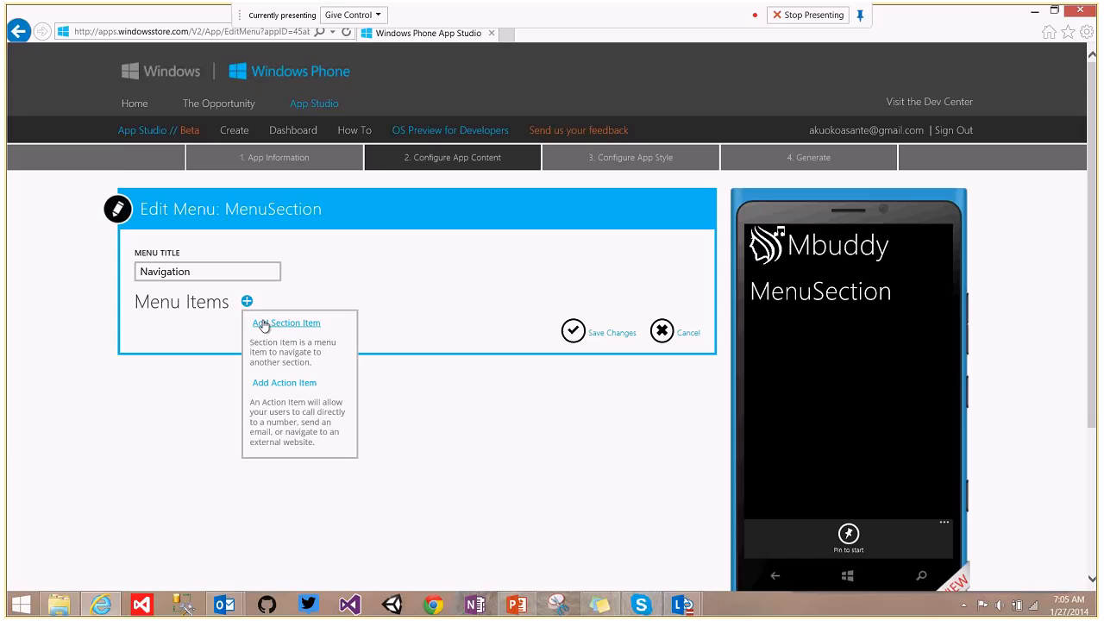
click(263, 324)
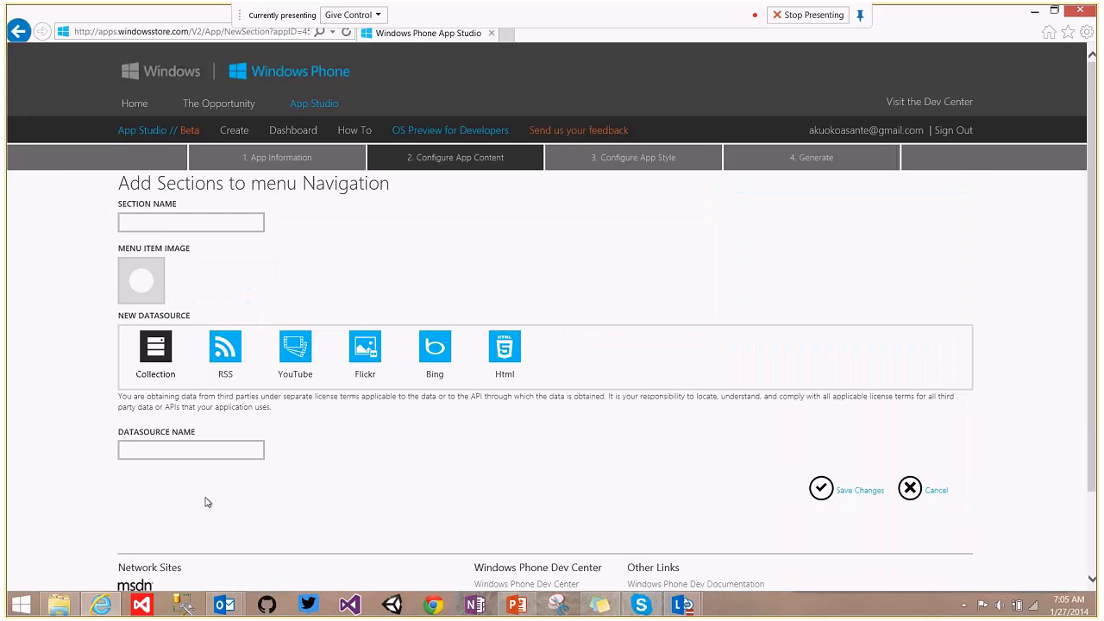
Name the section Popular Artists 2014, set its datasource to PA datasource, and save.
click(167, 226)
text(Po)
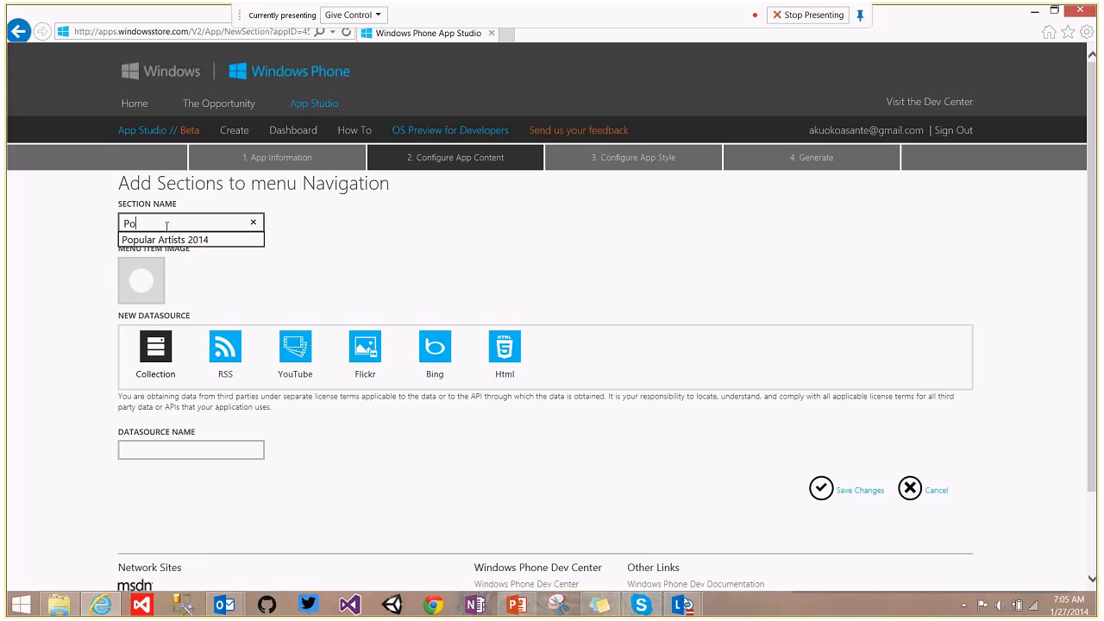
click(178, 242)
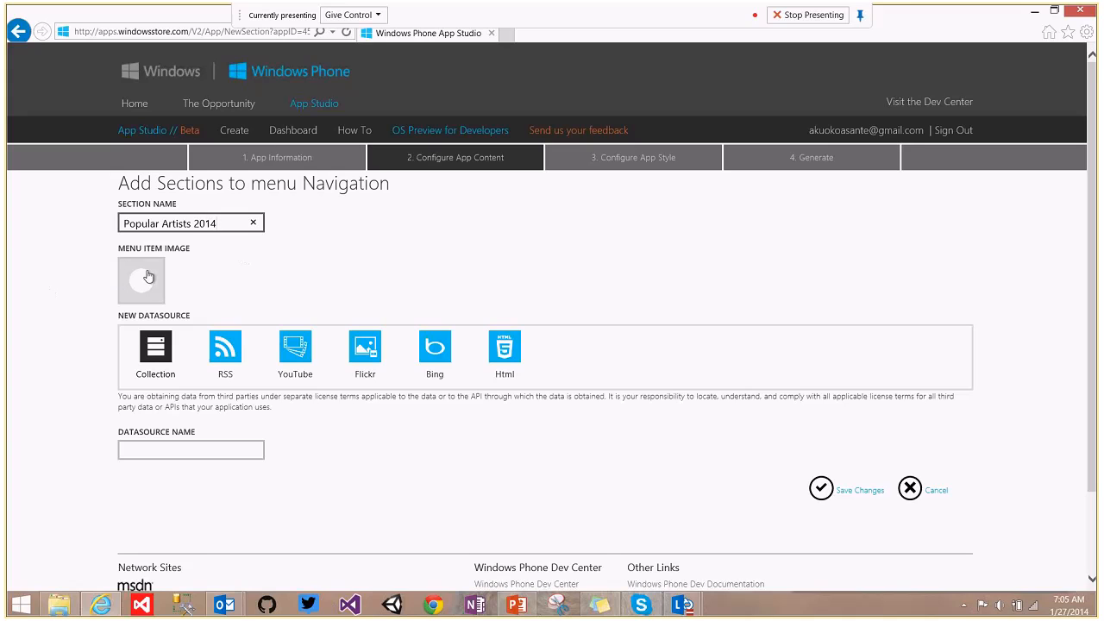
click(180, 448)
text(Pa)
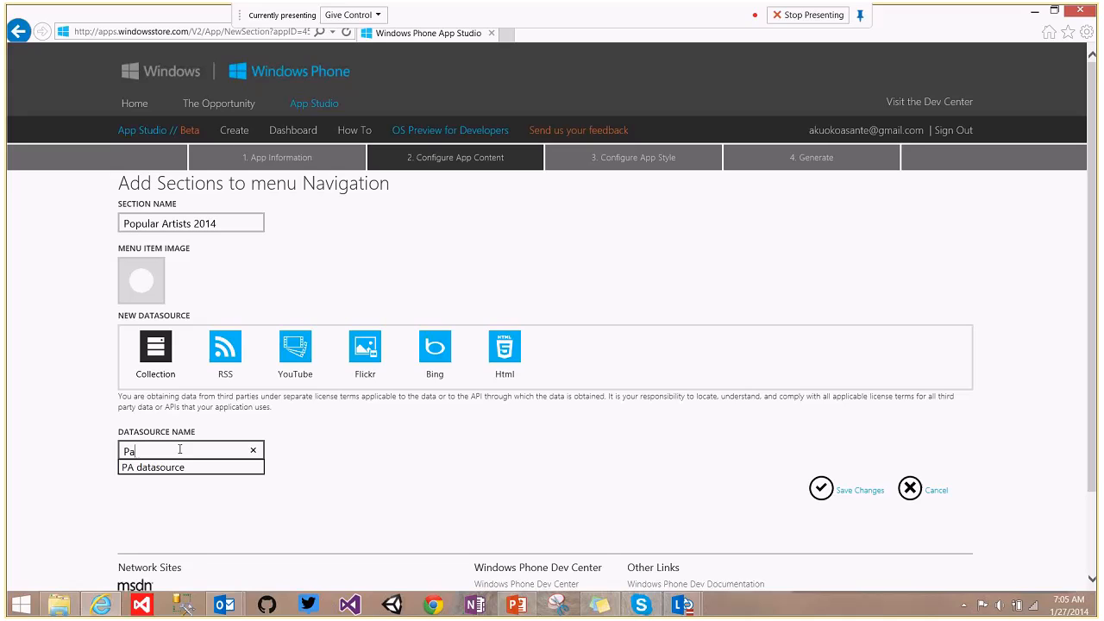
key(Down)
key(Return)
click(824, 490)
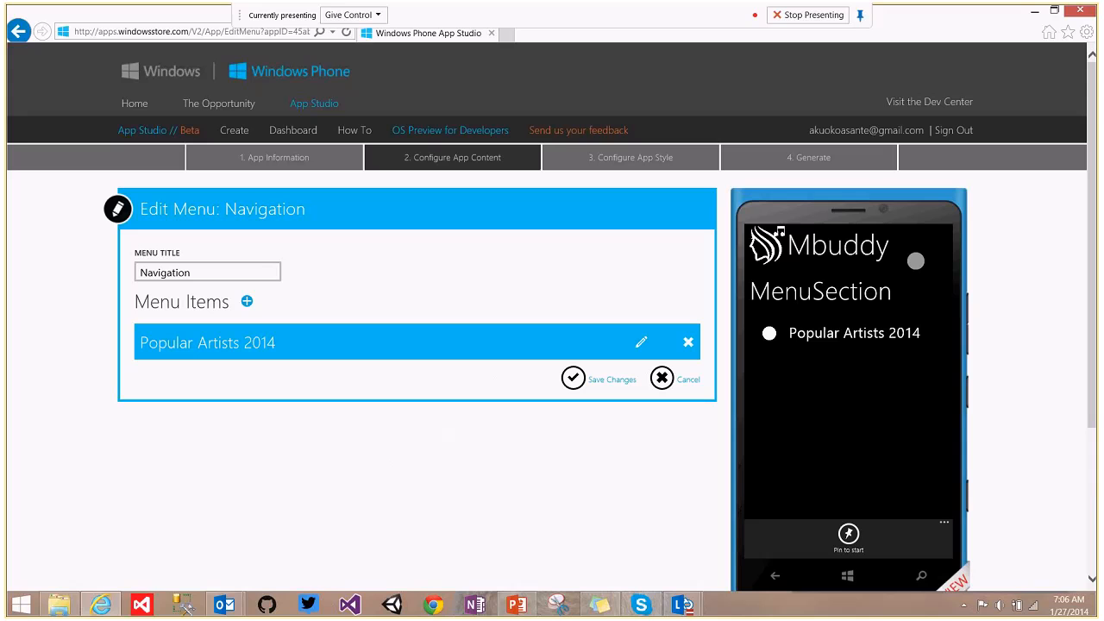
Open the Popular Artists 2014 menu item in Edit Section.
drag(1090, 165, 1097, 207)
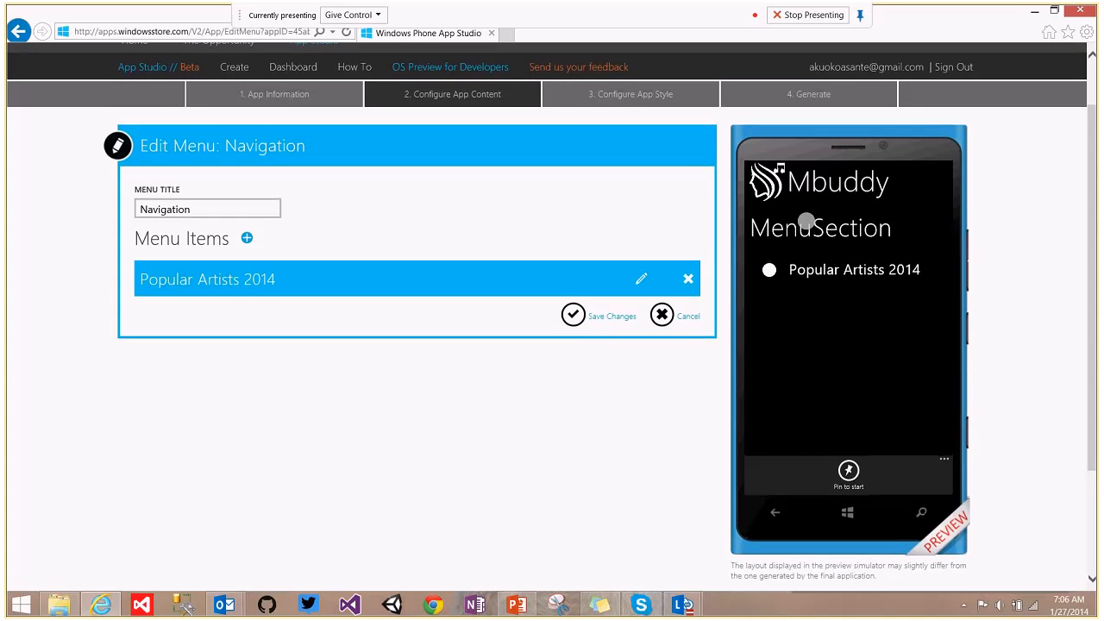
click(641, 282)
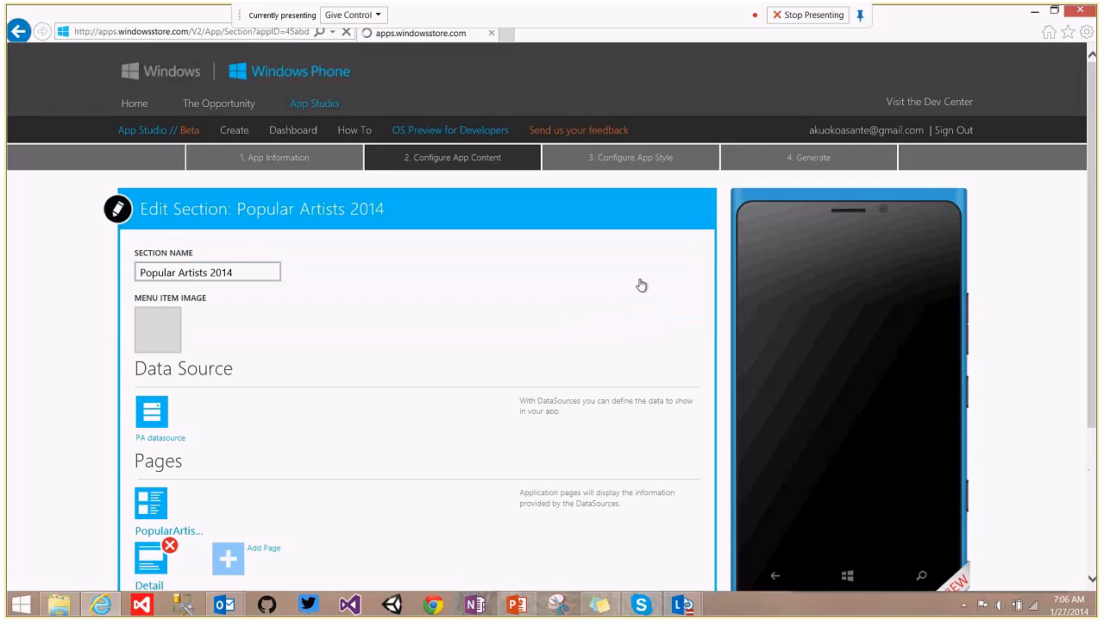
drag(1092, 170, 1098, 226)
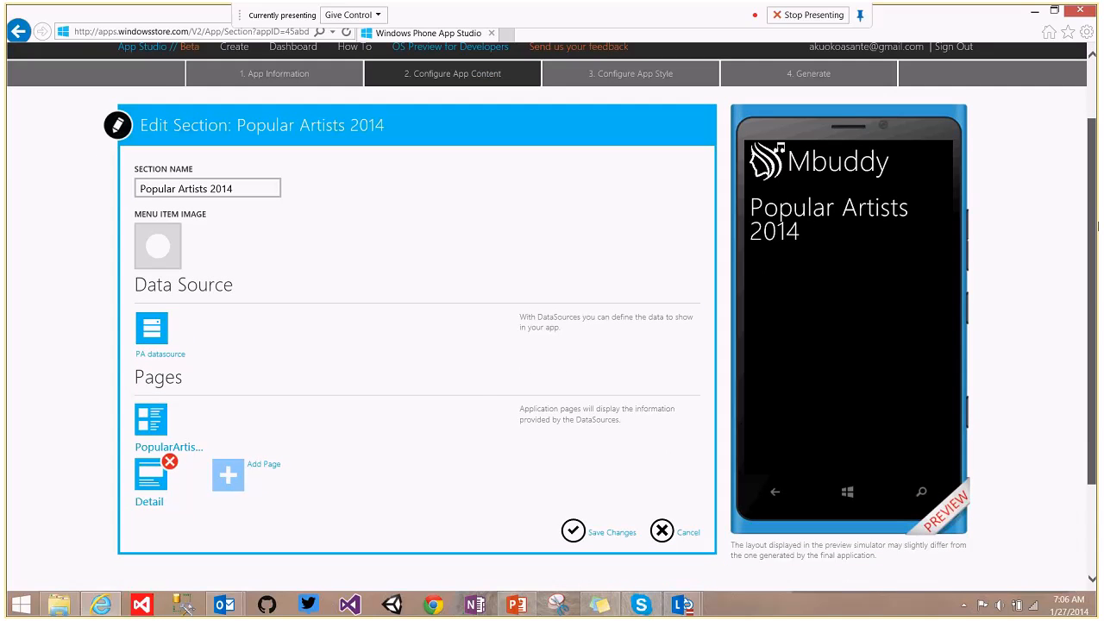
Open the PA datasource and switch its data storage to App Studio Data Services.
click(159, 335)
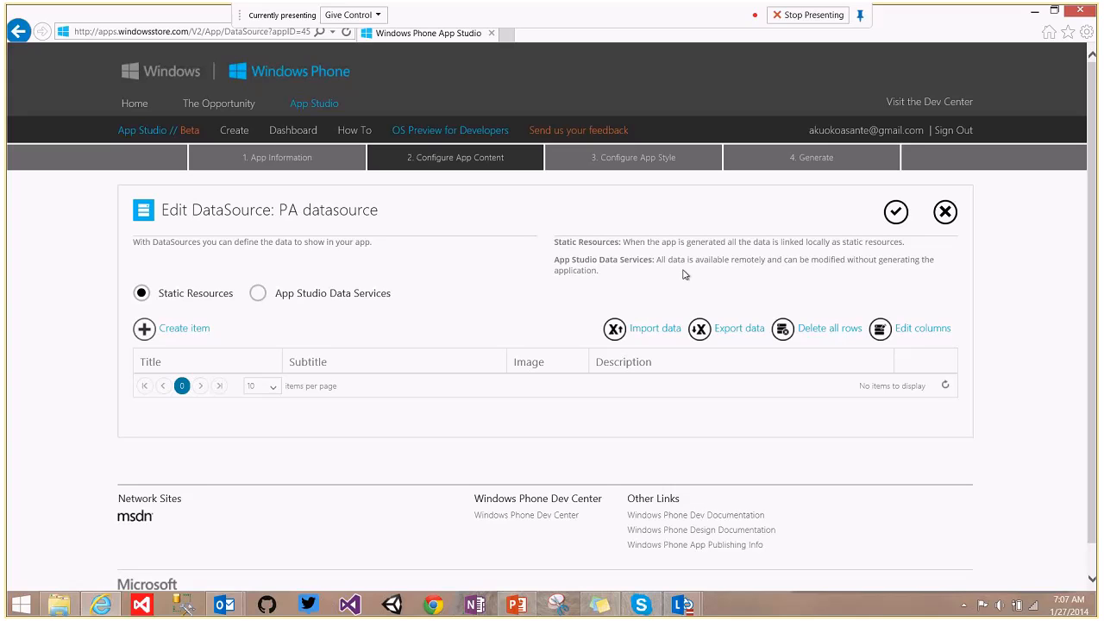
click(258, 294)
Rename the Title column to Artist, both its name and displayed title.
click(881, 330)
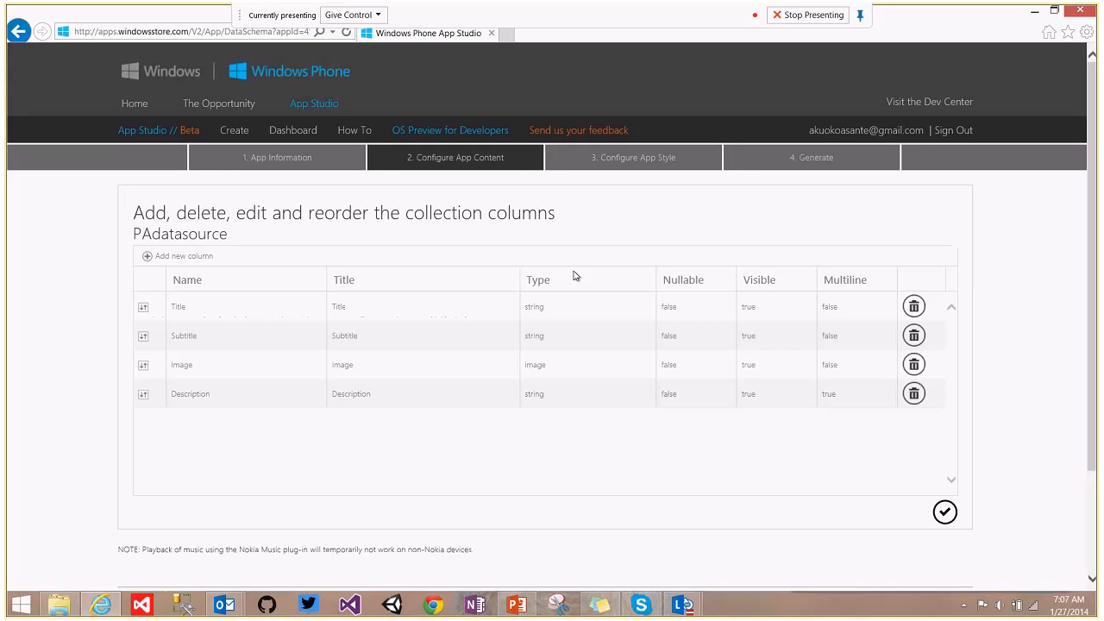
click(201, 314)
key(BackSpace)
text(Artist)
click(356, 309)
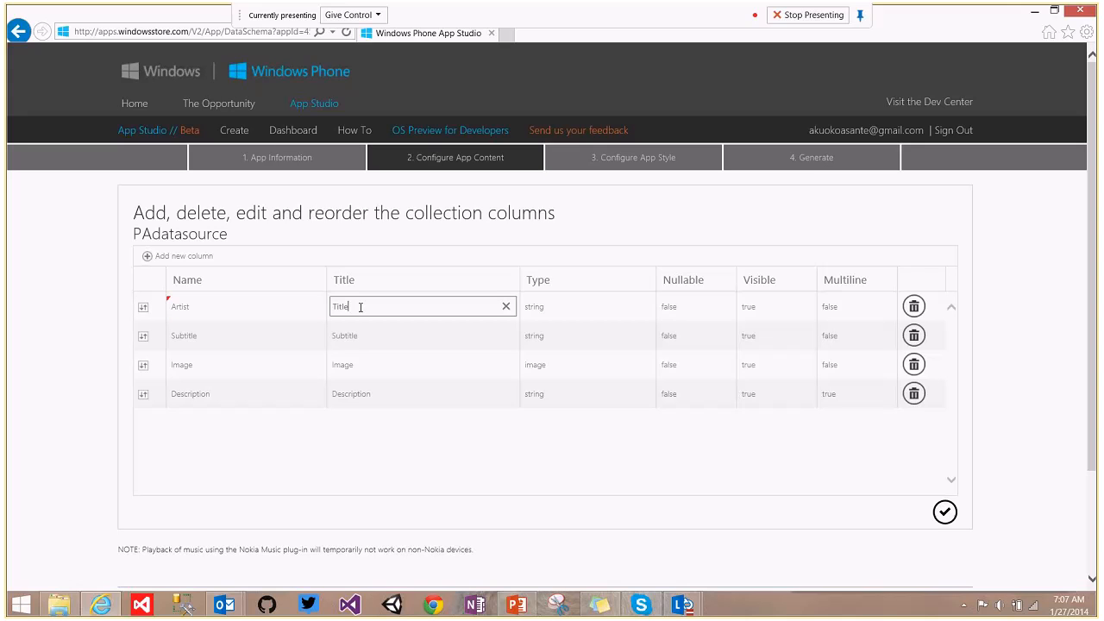
key(BackSpace)
key(BackSpace)
key(BackSpace)
key(BackSpace)
key(BackSpace)
text(Artist)
Keep Artist not nullable, and make the Subtitle column nullable and hidden.
click(692, 308)
click(693, 309)
click(692, 308)
click(687, 309)
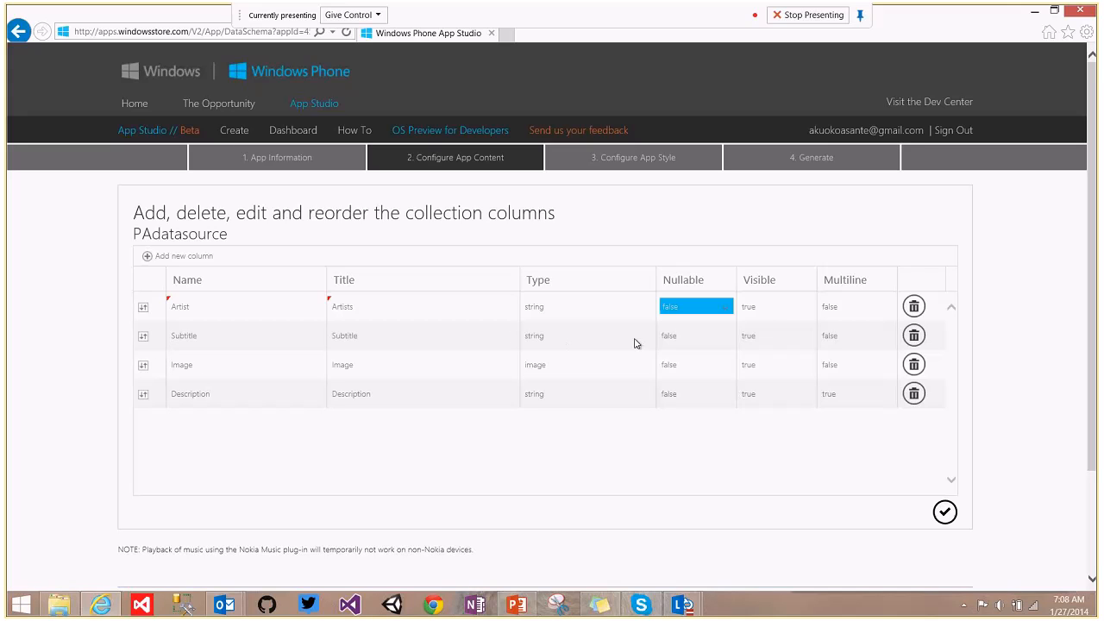
click(706, 338)
click(706, 338)
click(698, 356)
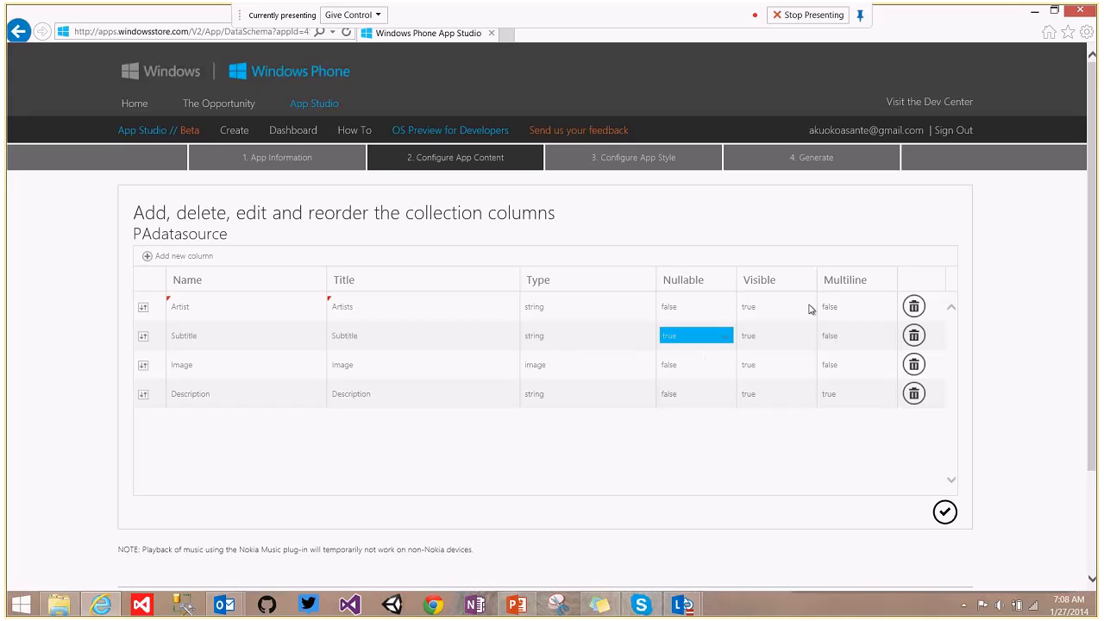
click(767, 342)
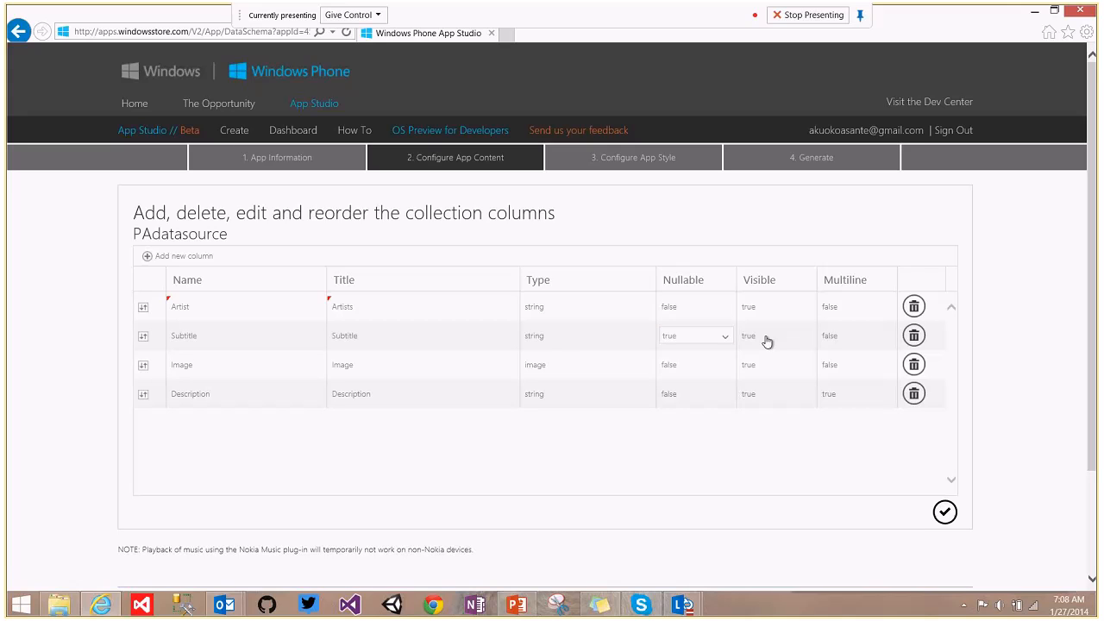
click(767, 342)
click(760, 372)
Rename the Description column and its displayed title to Biography.
click(215, 402)
key(BackSpace)
text(Biogtrap)
key(BackSpace)
key(BackSpace)
key(BackSpace)
key(BackSpace)
text(raphoyh)
key(BackSpace)
key(BackSpace)
key(BackSpace)
text(y)
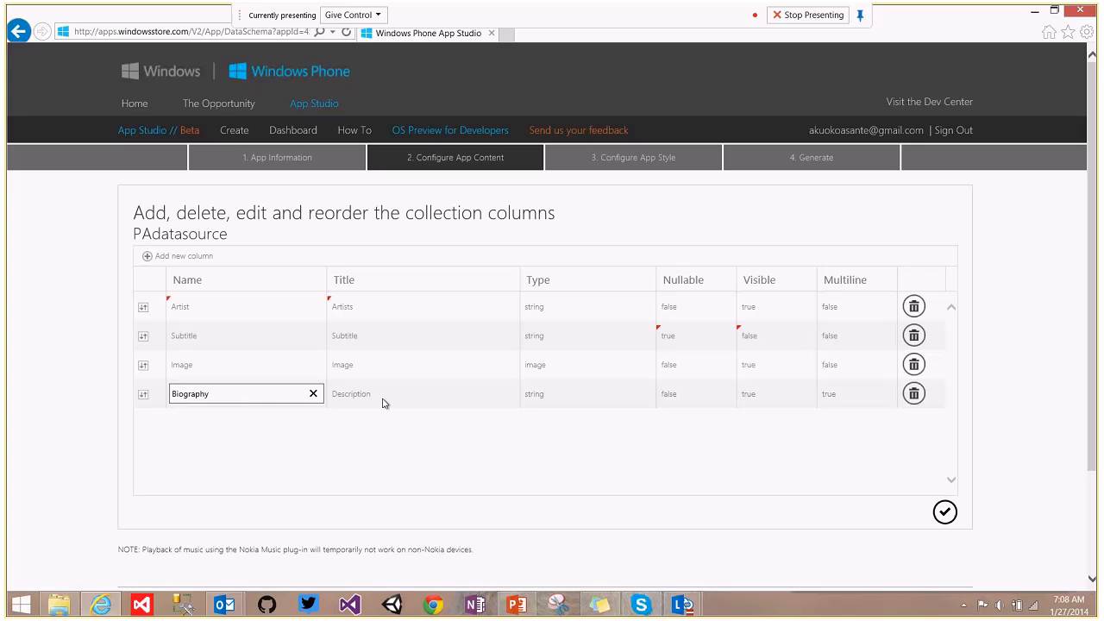
click(375, 397)
text(Biography)
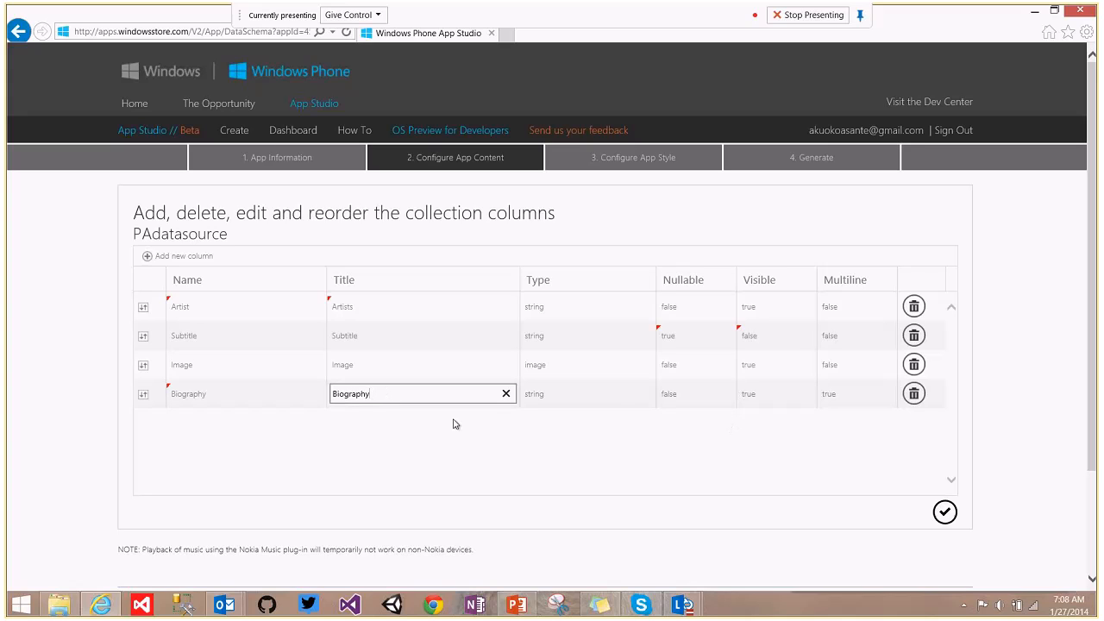
click(783, 489)
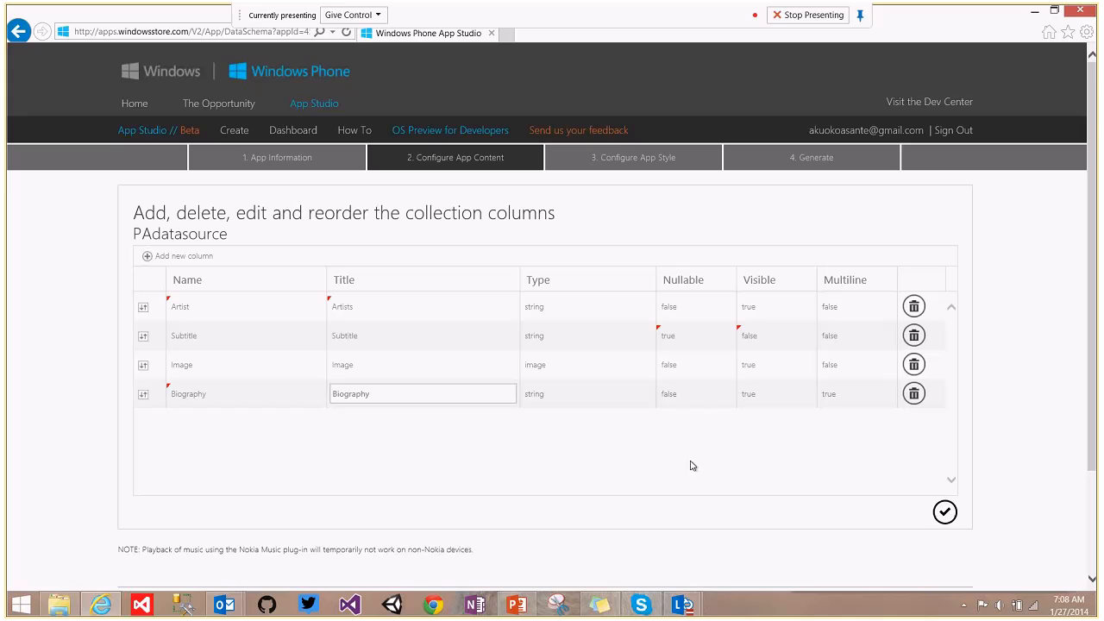
Review the Image and Biography titles and save the column changes.
click(402, 377)
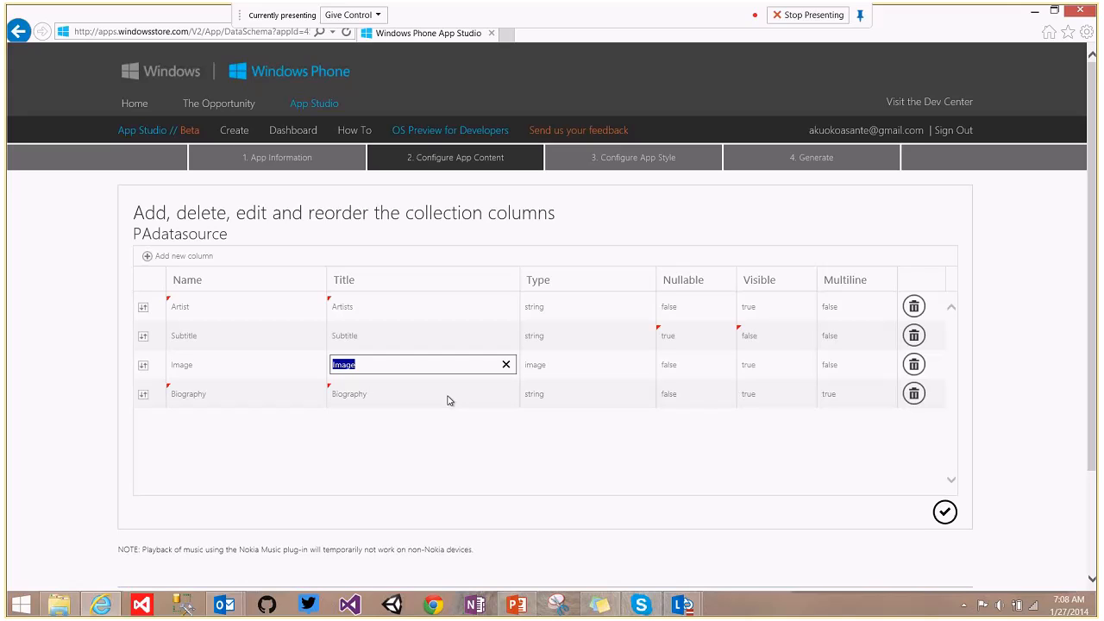
click(377, 400)
click(841, 525)
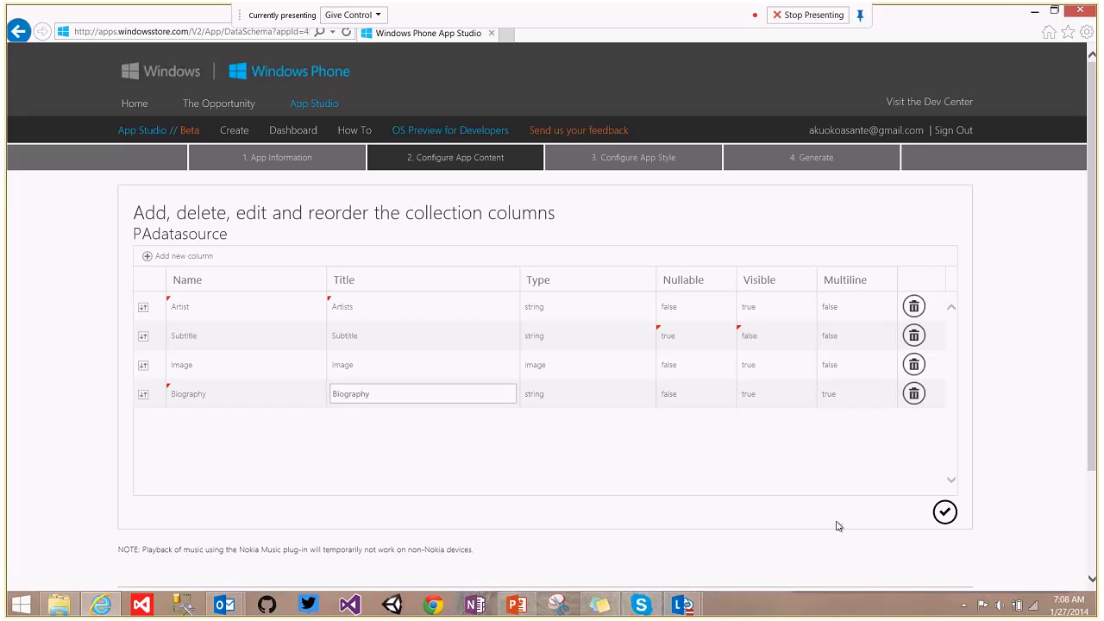
click(945, 513)
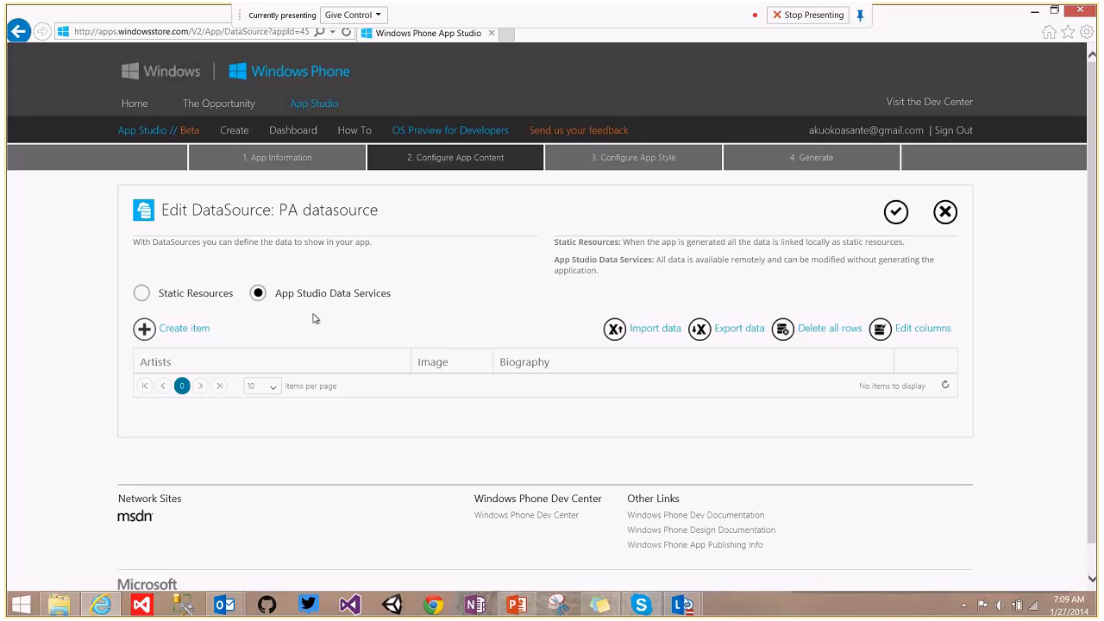
Create a new PA item and enter 'Robine' as the artist name.
click(184, 328)
click(306, 147)
text(uoj)
key(BackSpace)
key(BackSpace)
key(BackSpace)
text(Robine)
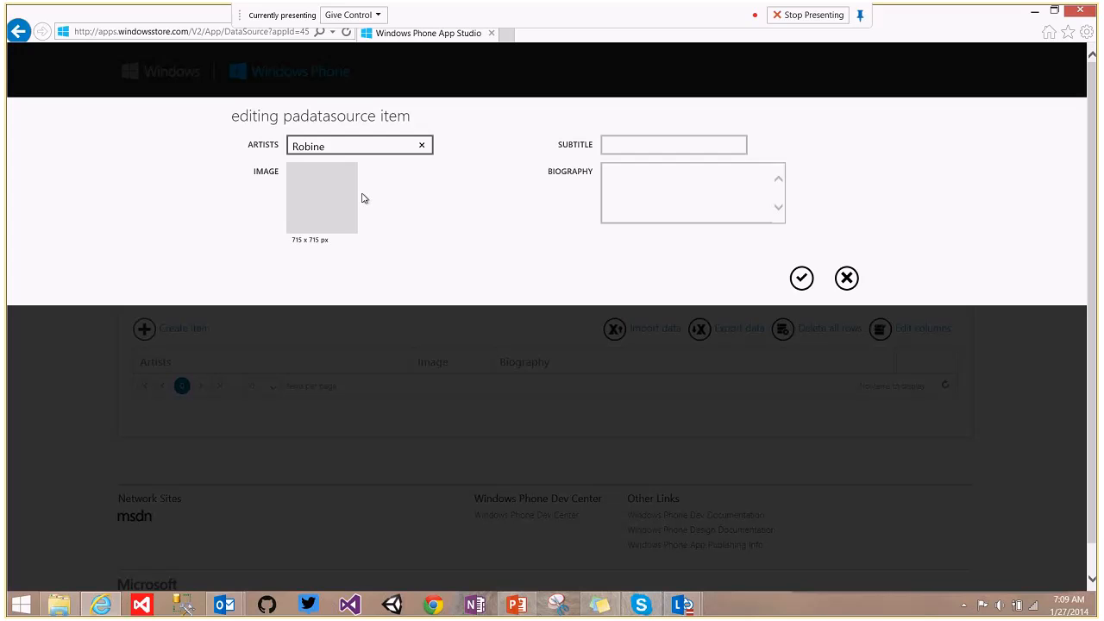
Load Robin Thicke.jpg from the Artist Collection folder as the item's image.
click(333, 169)
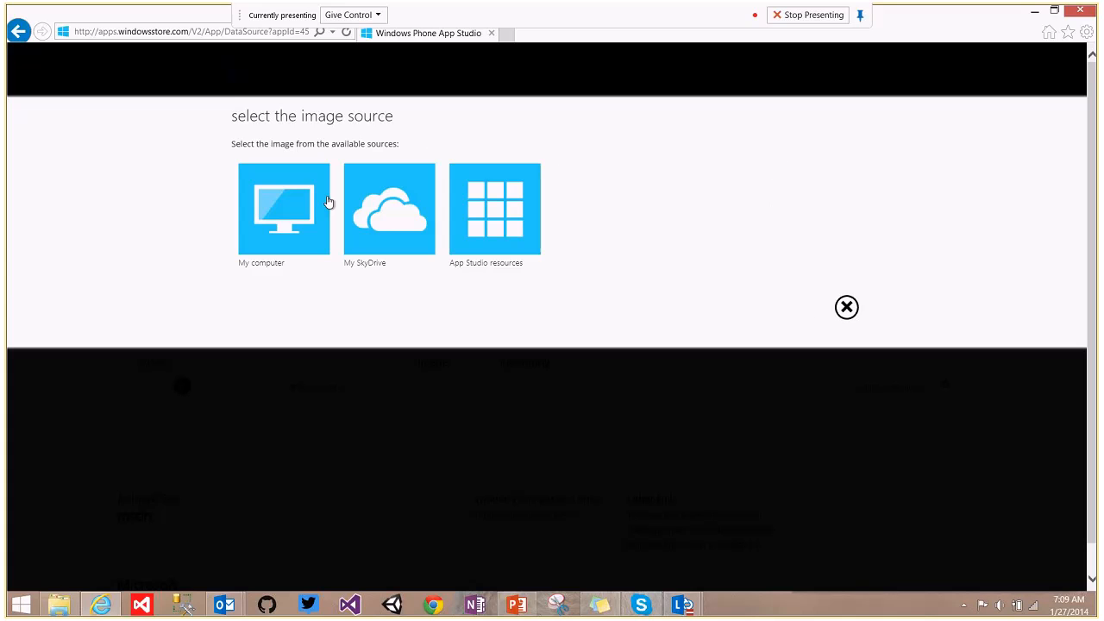
click(281, 216)
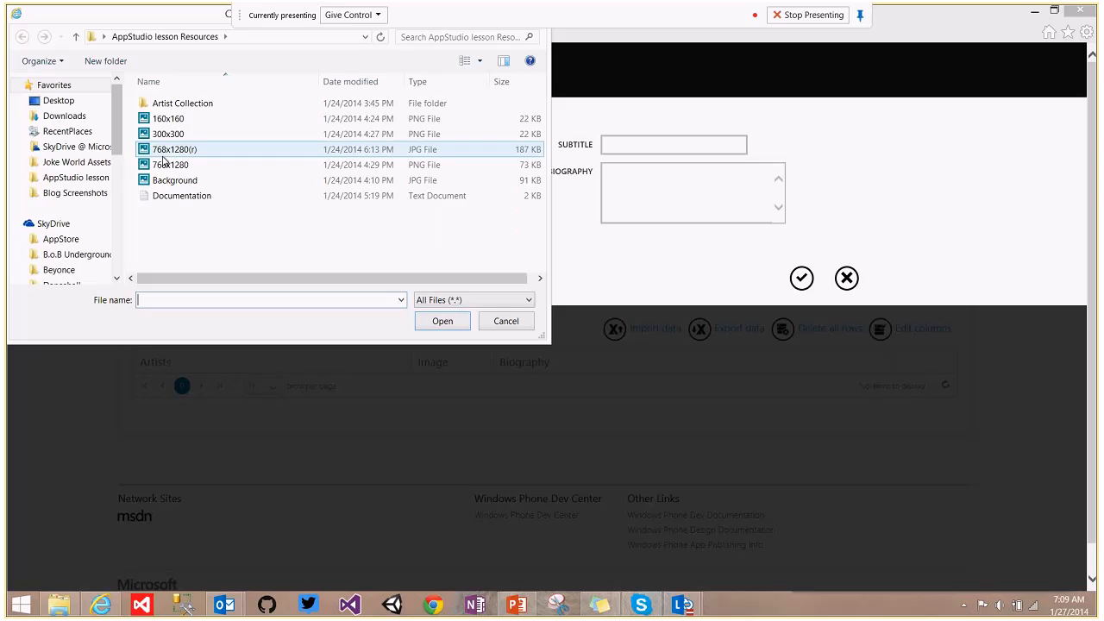
double_click(186, 103)
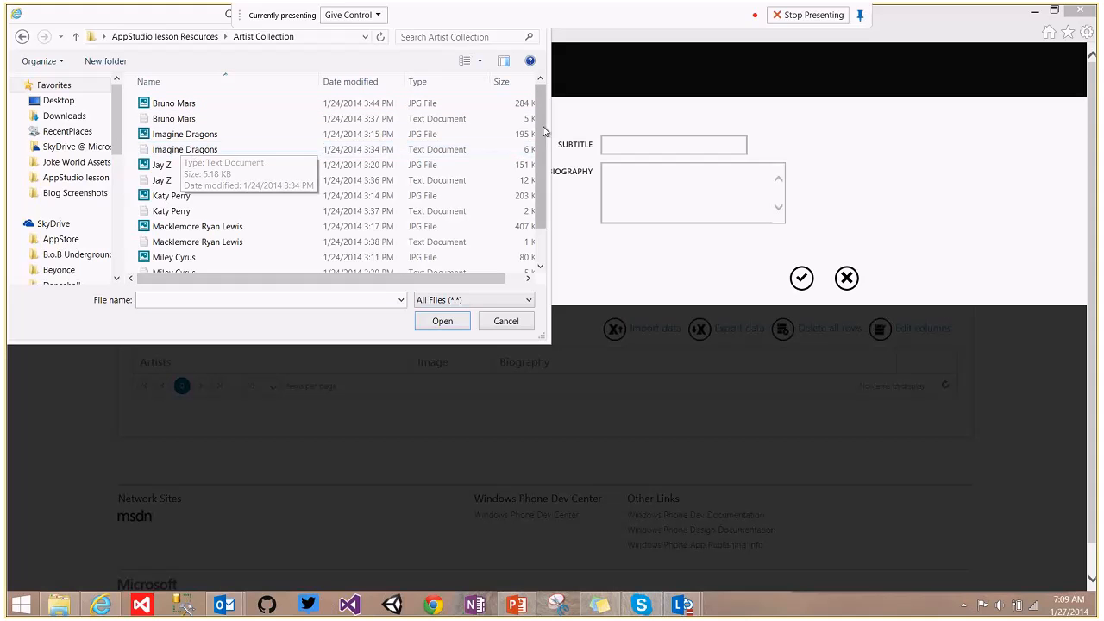
scroll(537, 131, down, 1)
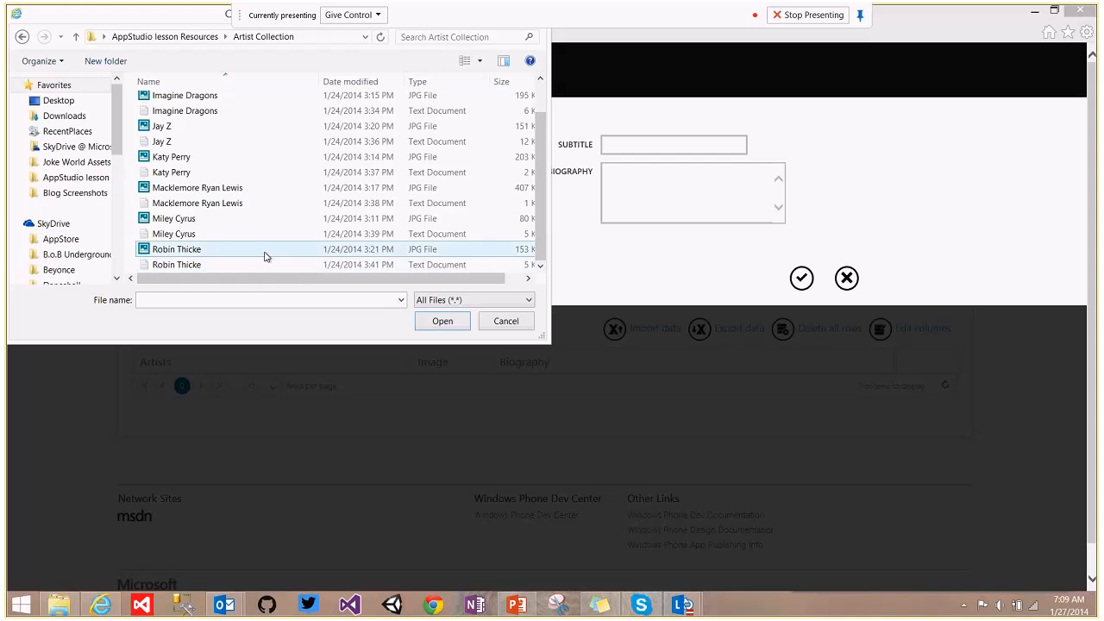
click(264, 251)
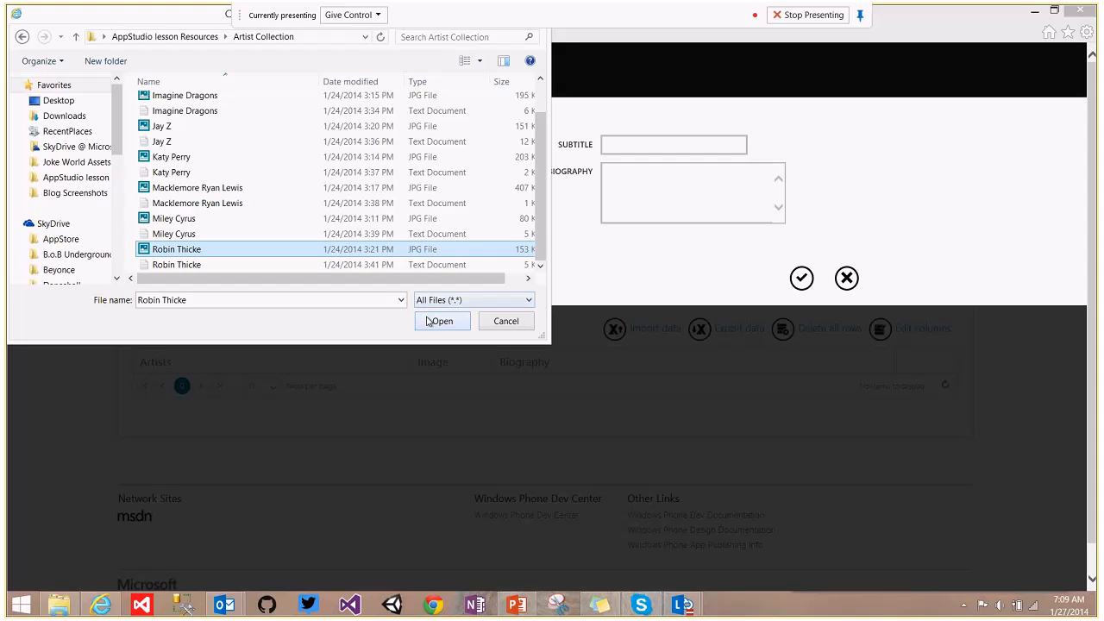
click(428, 321)
Complete the artist name as 'Robine Thicke', then switch to File Explorer.
click(367, 147)
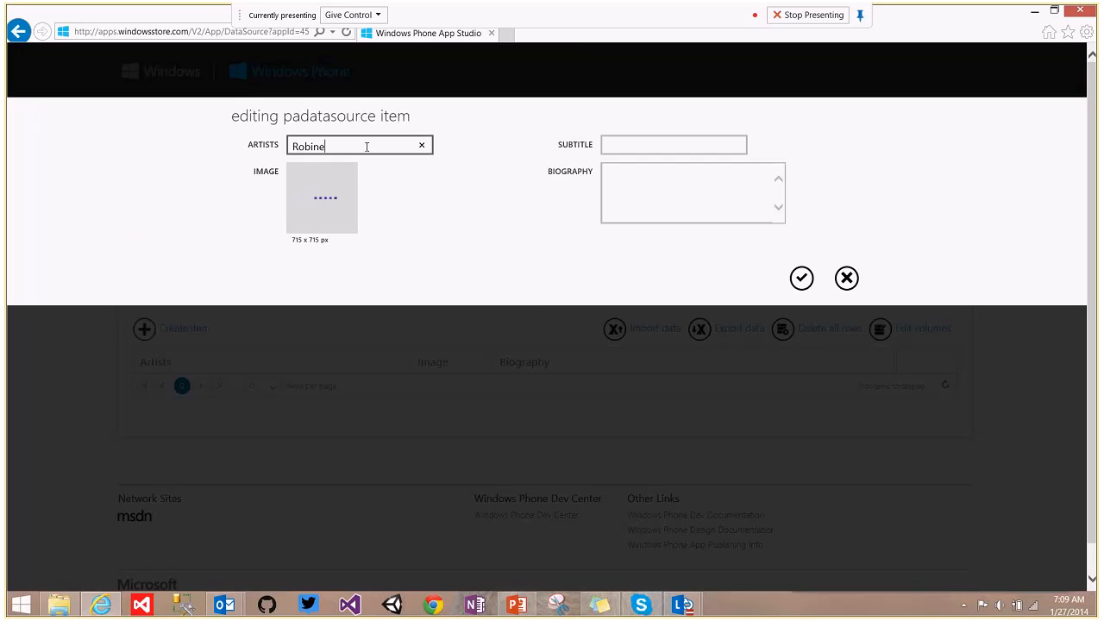
text(Thicke)
click(662, 189)
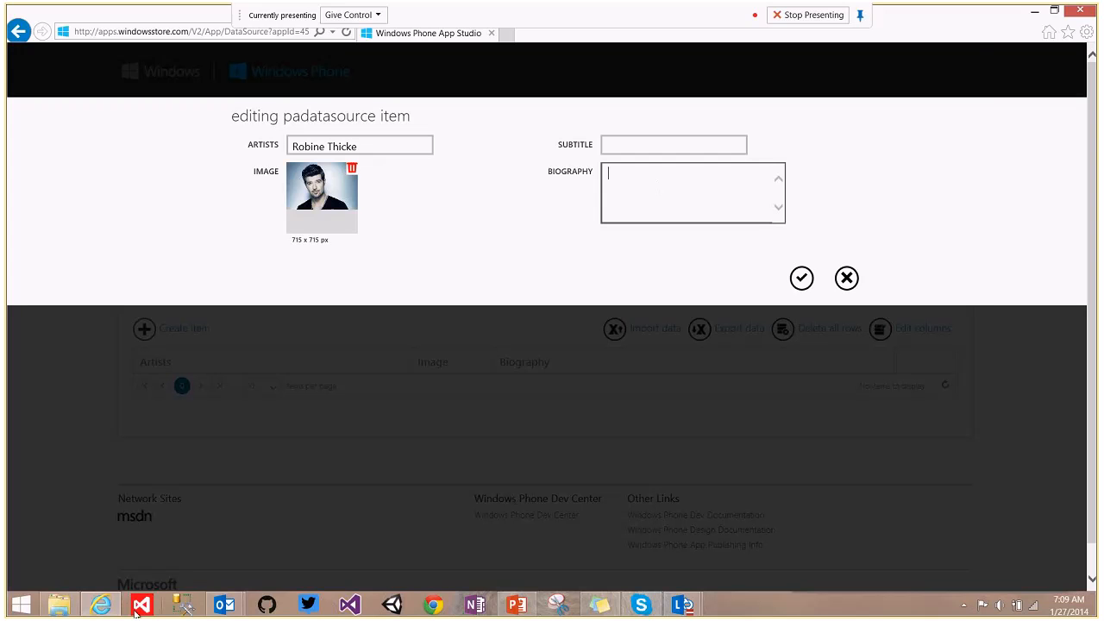
click(71, 612)
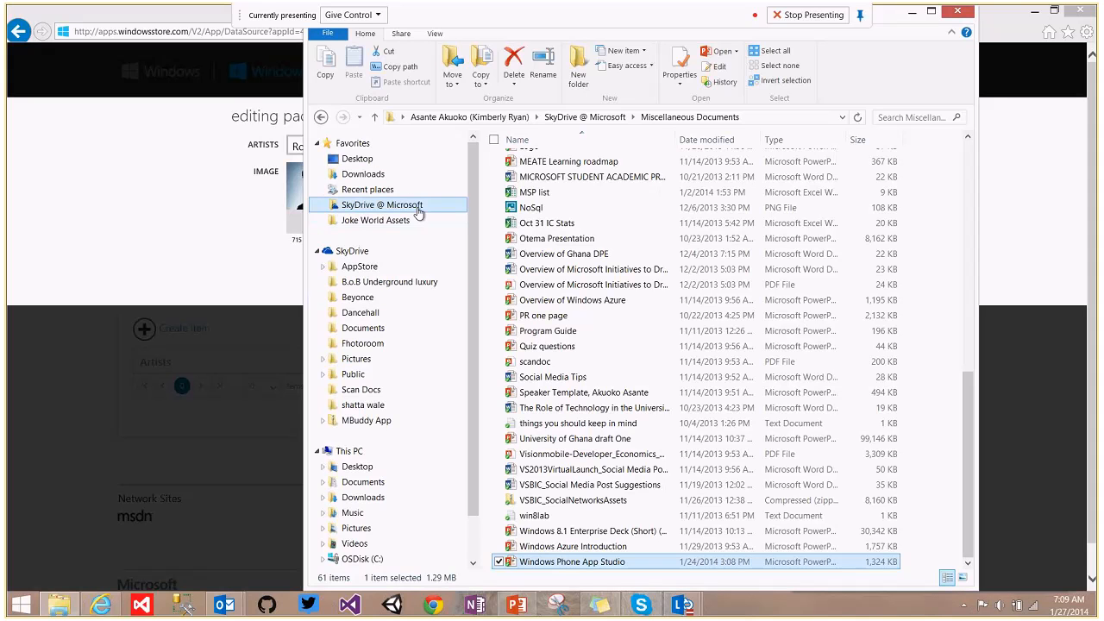
Open Robin Thicke.txt from Desktop > AppStudio lesson Resources > Artist Collection.
click(355, 472)
double_click(593, 193)
click(514, 200)
double_click(514, 200)
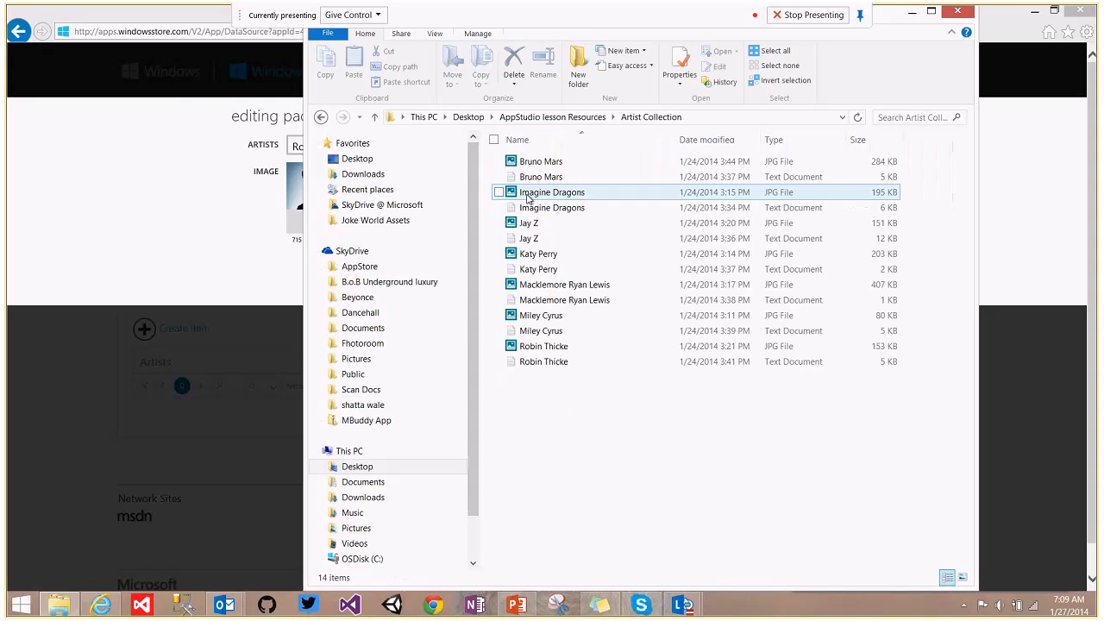
click(539, 362)
double_click(539, 361)
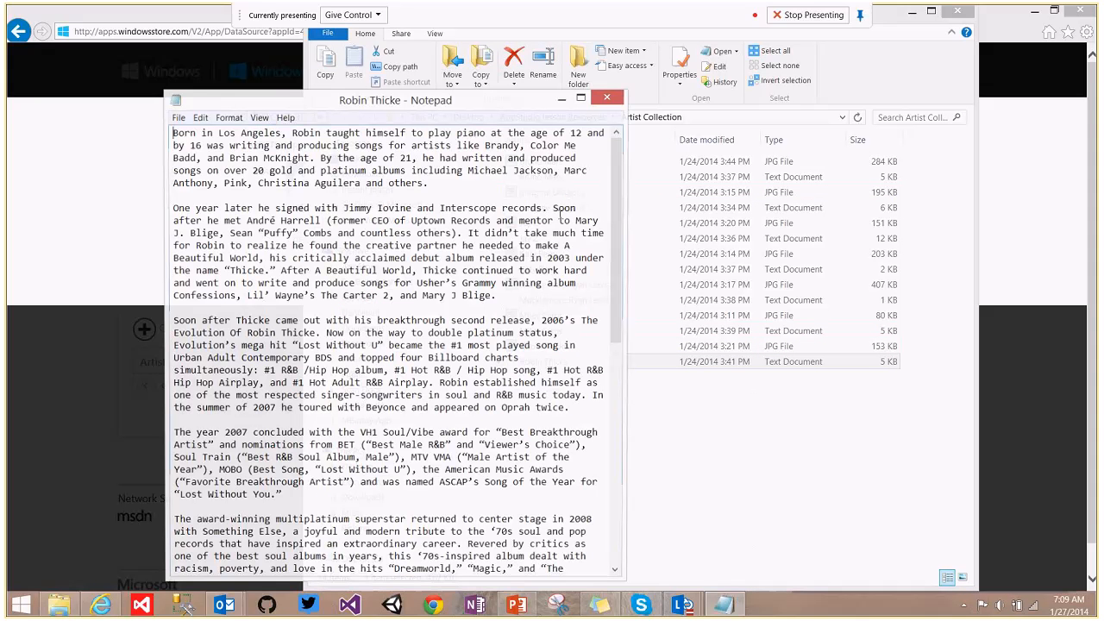
Paste the first three biography paragraphs into Biography and save the item.
drag(173, 133, 594, 407)
key(ctrl+c)
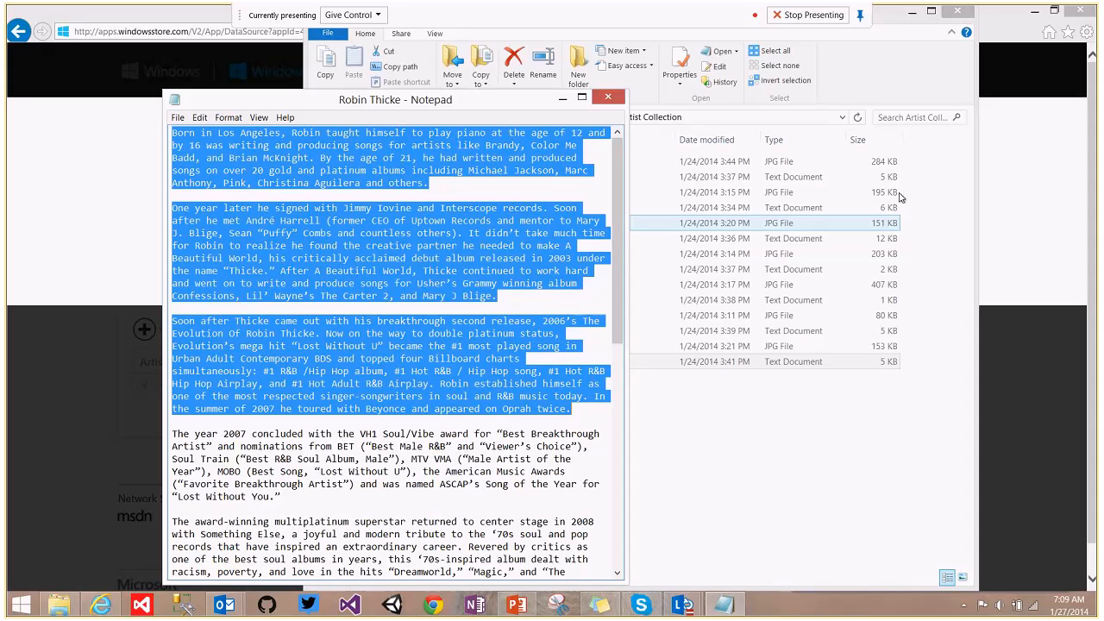
key(alt+Tab)
key(ctrl+v)
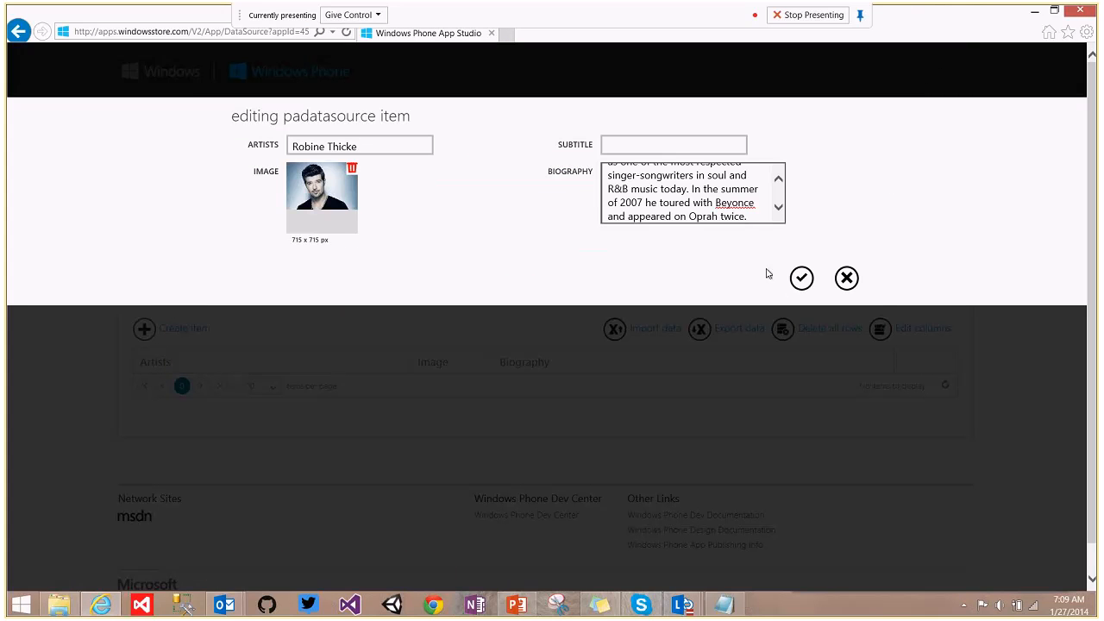
click(801, 277)
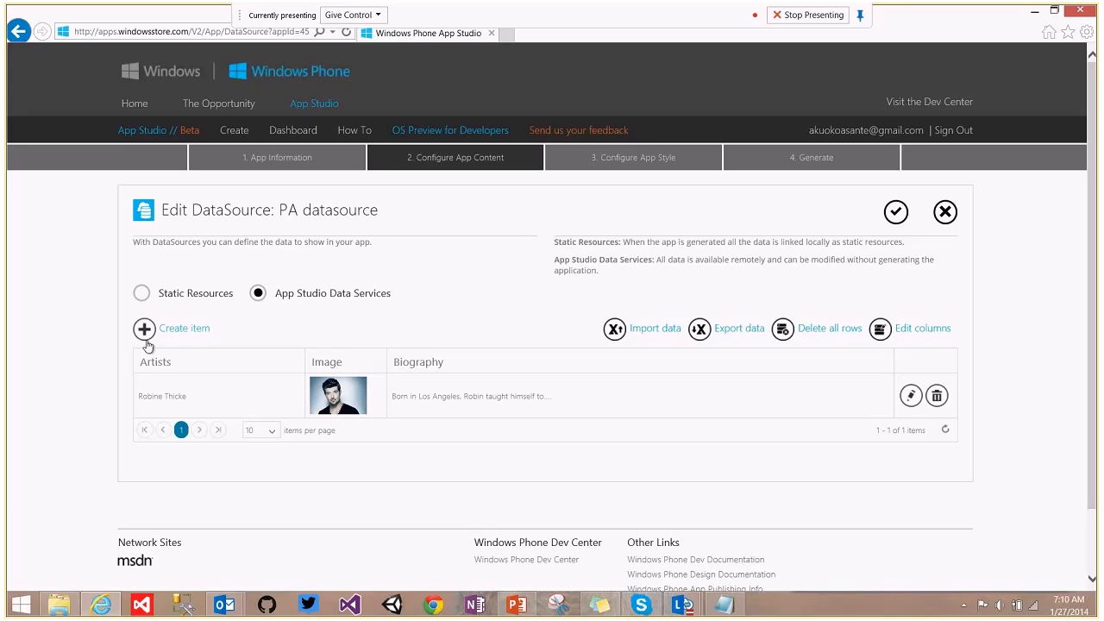
Create a new item named 'Jay Z' with the Jay Z photo from this computer.
click(195, 334)
click(353, 142)
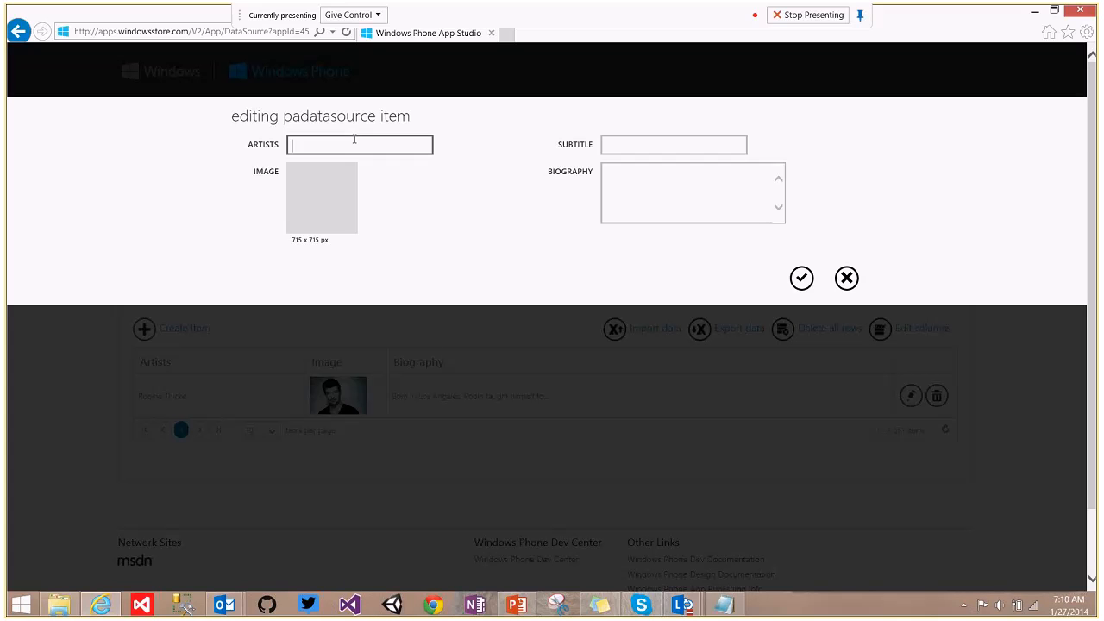
text(Jay z)
key(BackSpace)
text(Z)
click(303, 189)
click(283, 196)
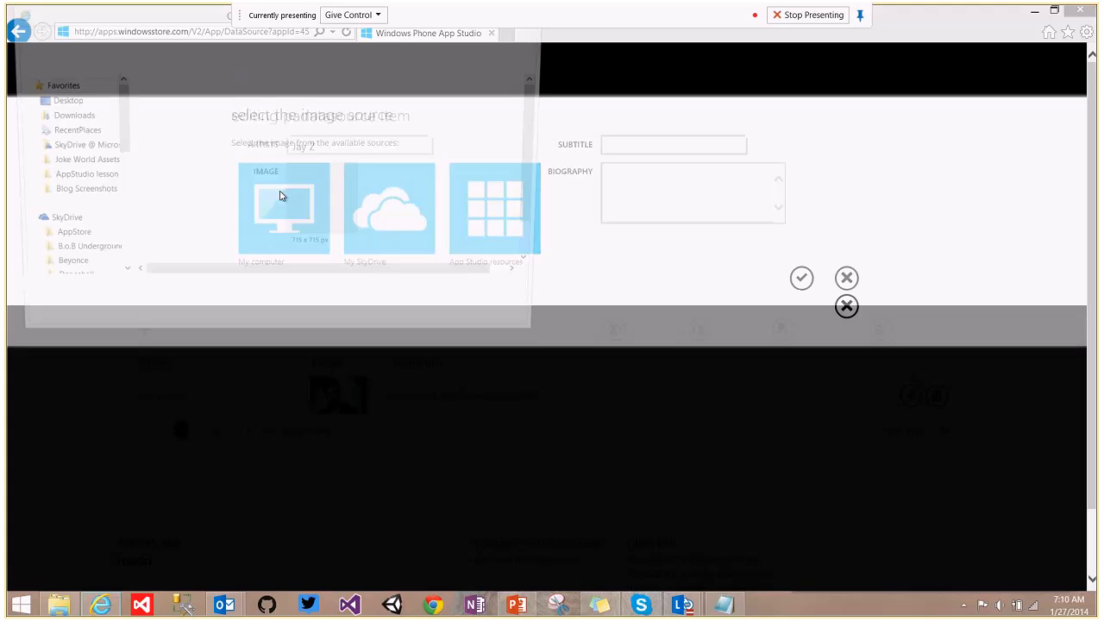
click(168, 180)
click(168, 166)
click(445, 321)
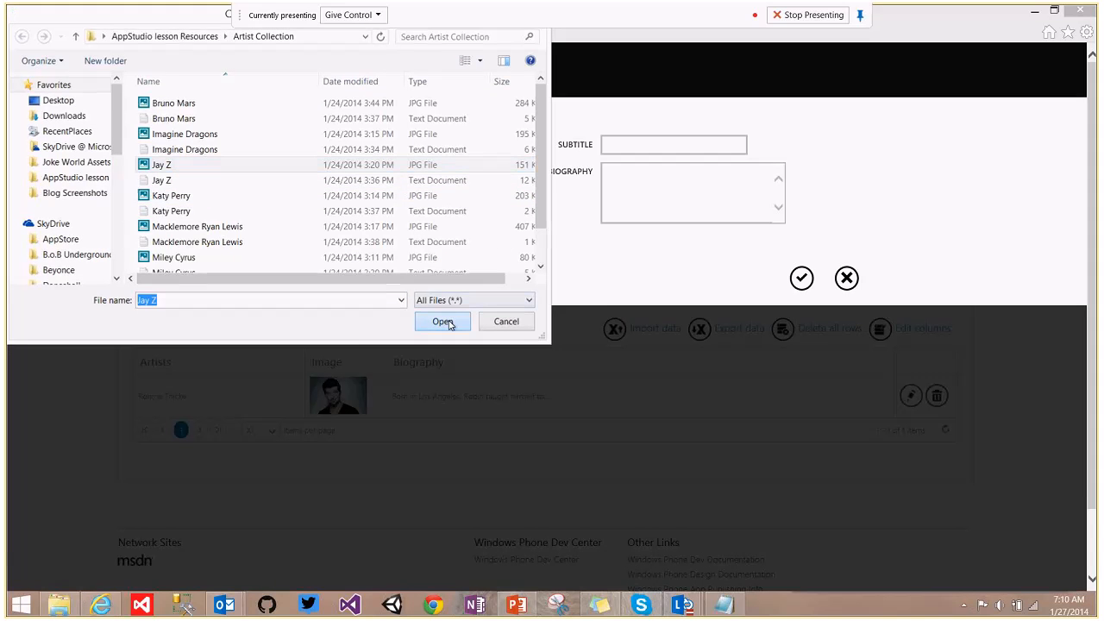
Paste the first paragraph of Jay Z.txt into Biography and save the item.
click(75, 610)
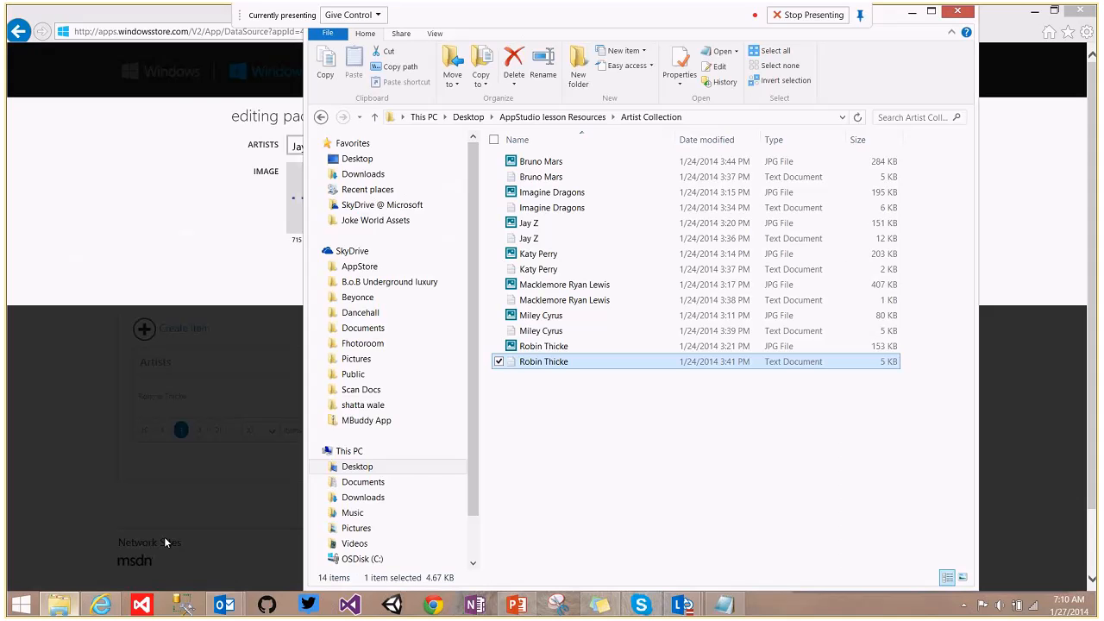
double_click(545, 241)
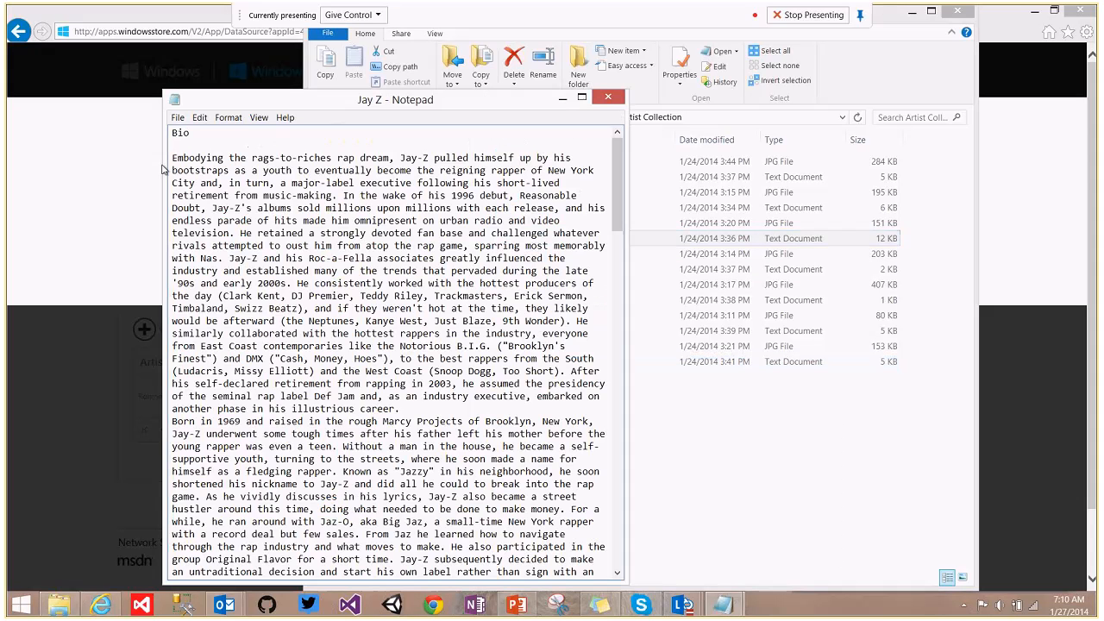
drag(172, 158, 408, 409)
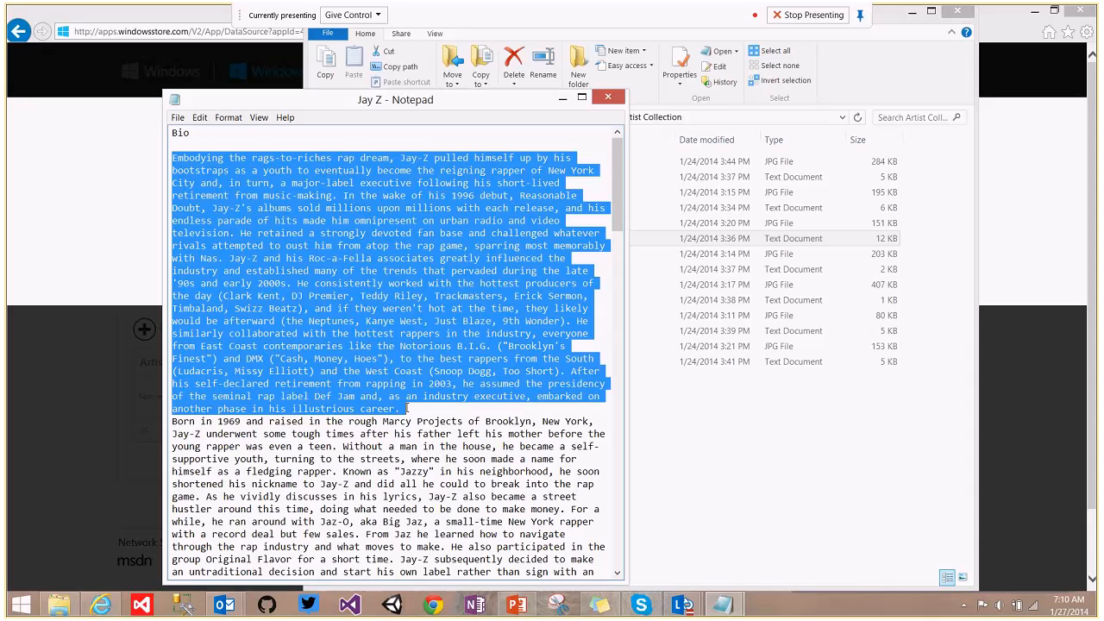
click(1031, 272)
click(646, 176)
key(ctrl+v)
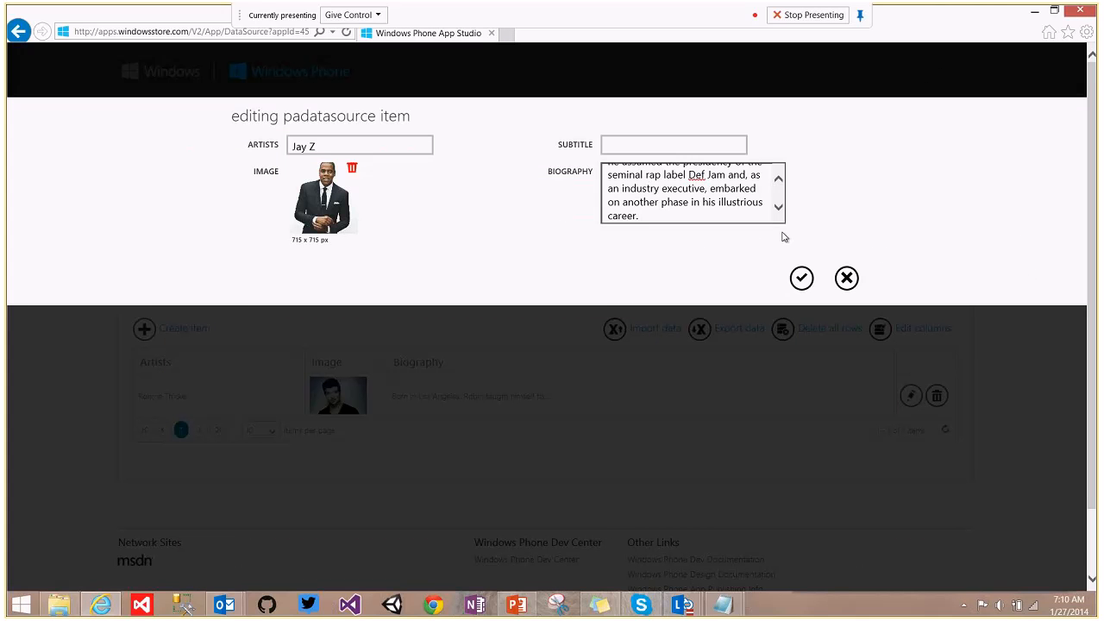
click(801, 279)
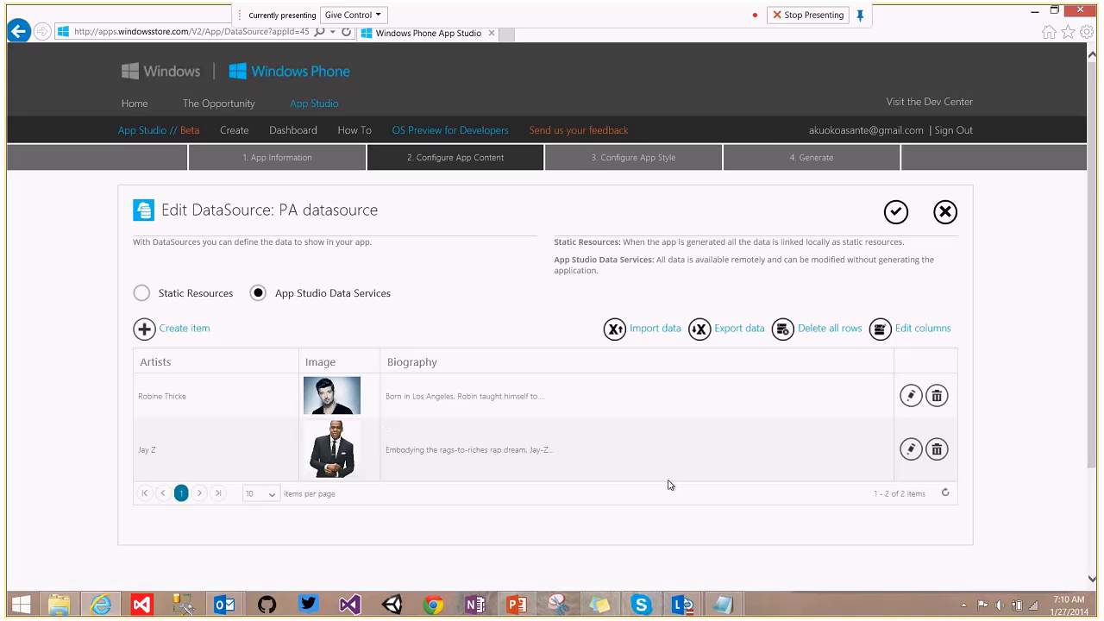
Pause and resume the Lync recording, then start a new item and open the image source chooser.
mouse_move(691, 598)
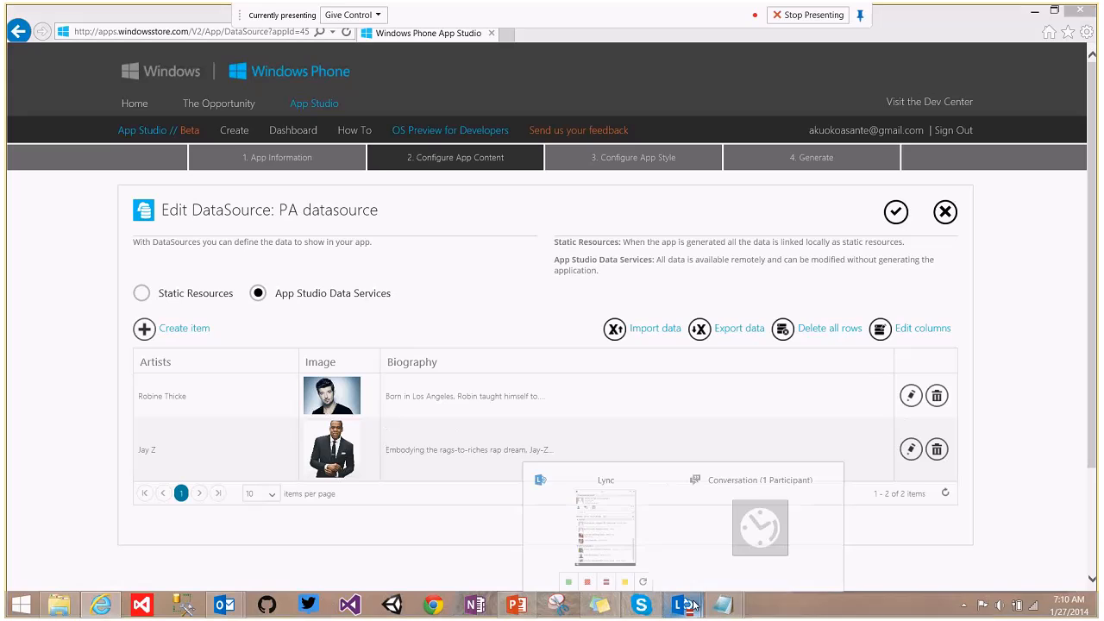
click(785, 533)
click(992, 554)
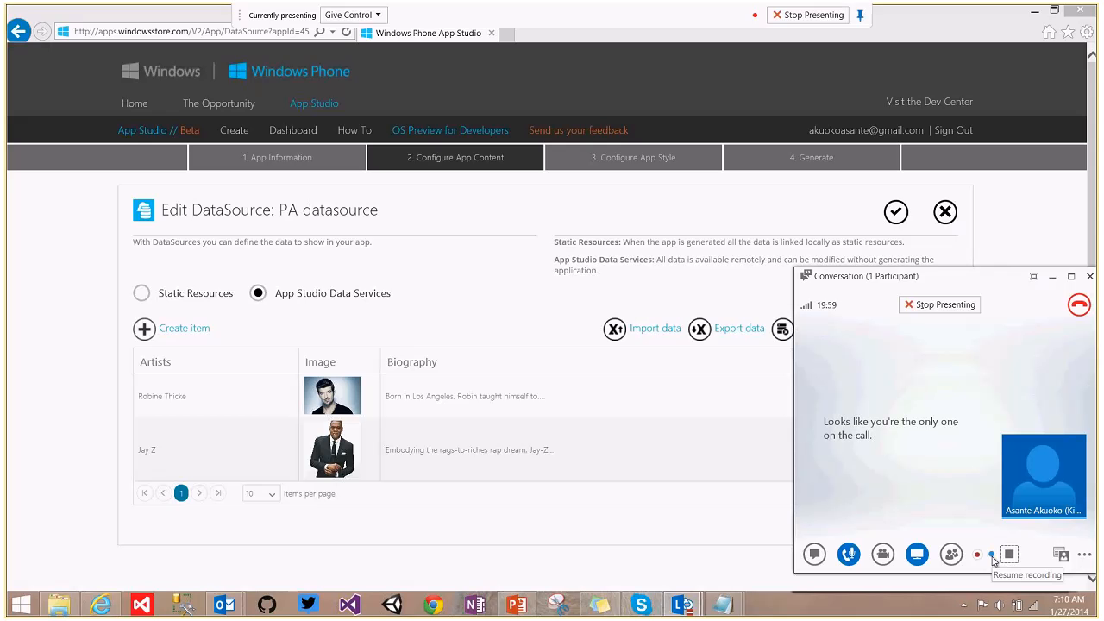
click(993, 556)
click(993, 556)
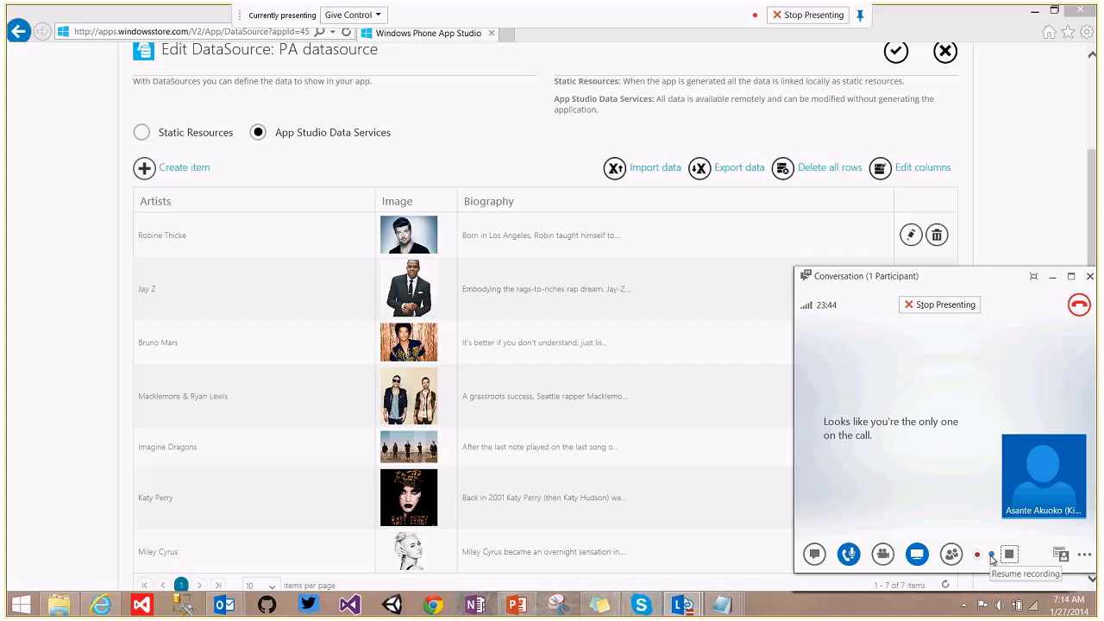
click(992, 557)
drag(1094, 203, 1098, 214)
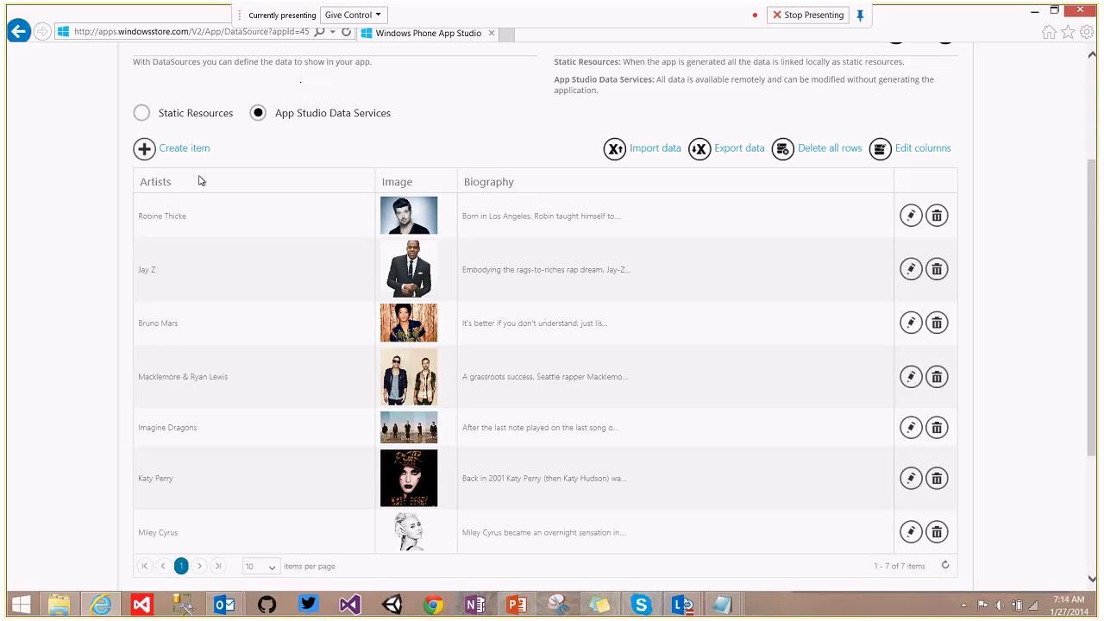
click(186, 152)
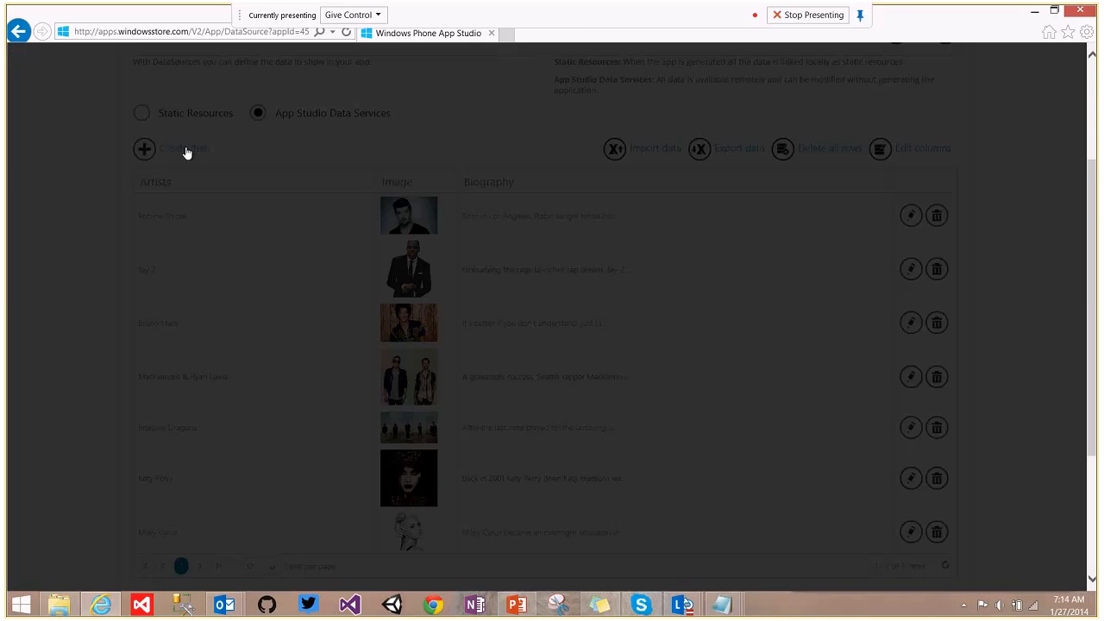
click(316, 185)
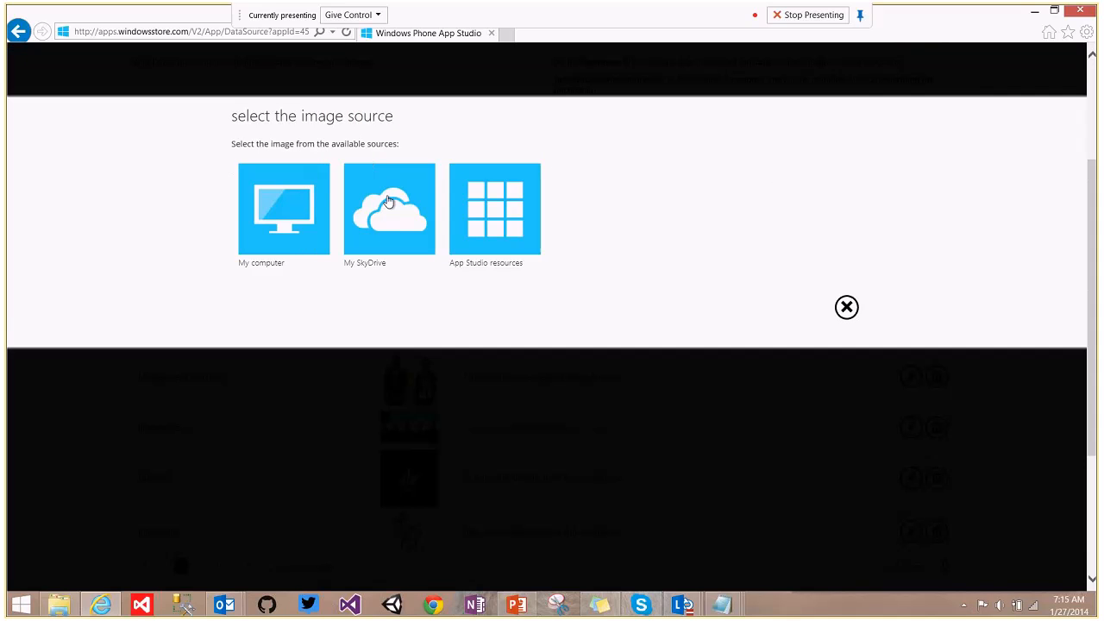
Cancel the App Studio image picker, discard the empty item, and save the datasource.
click(481, 206)
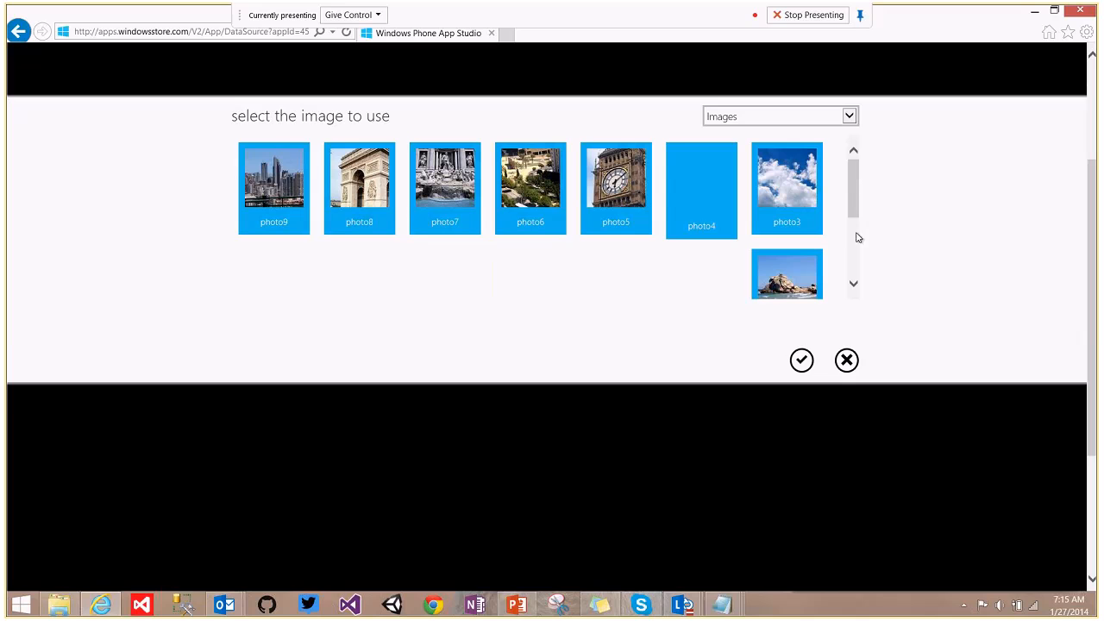
drag(854, 225, 855, 252)
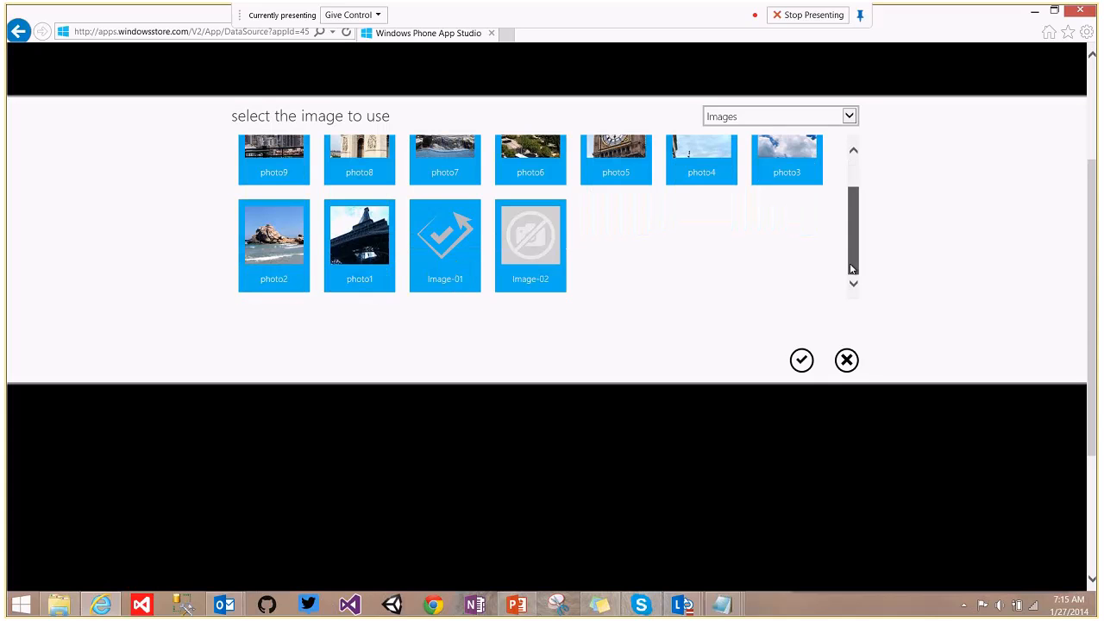
click(845, 362)
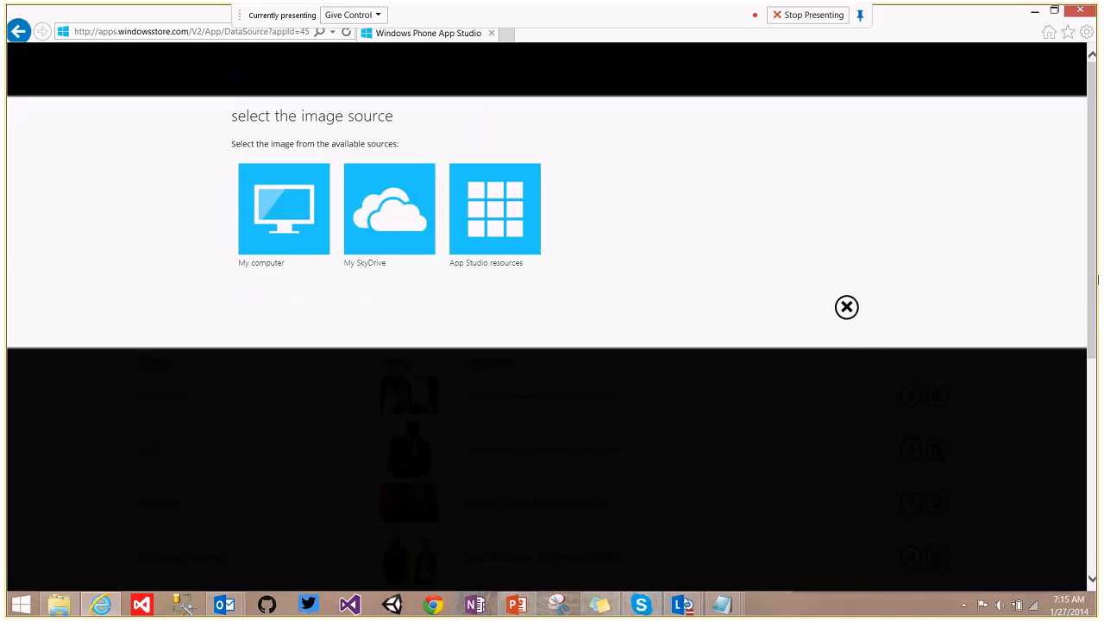
click(846, 307)
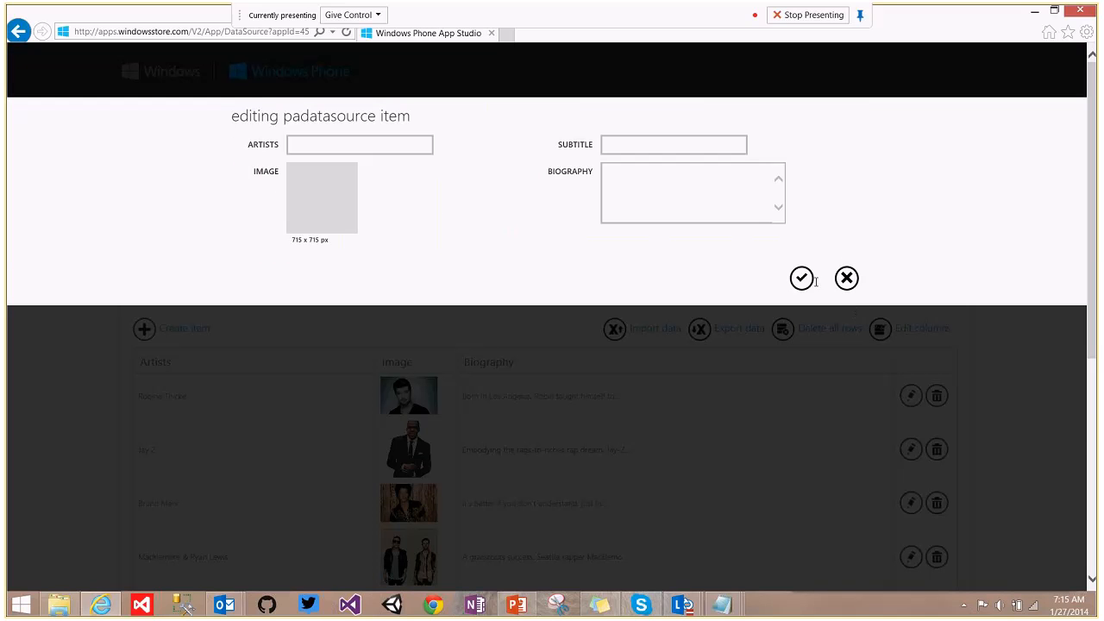
click(846, 277)
drag(1098, 204, 1099, 270)
click(897, 93)
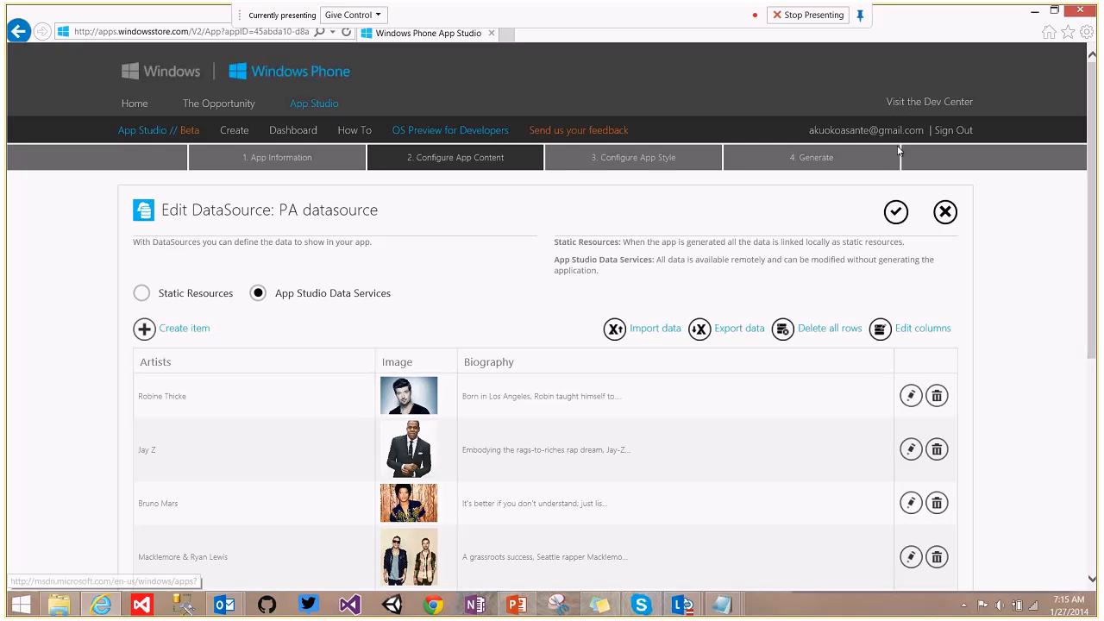
Expand the Navigation section to reveal MenuSection and the Popular Artists 2014 item.
drag(1098, 172, 1098, 280)
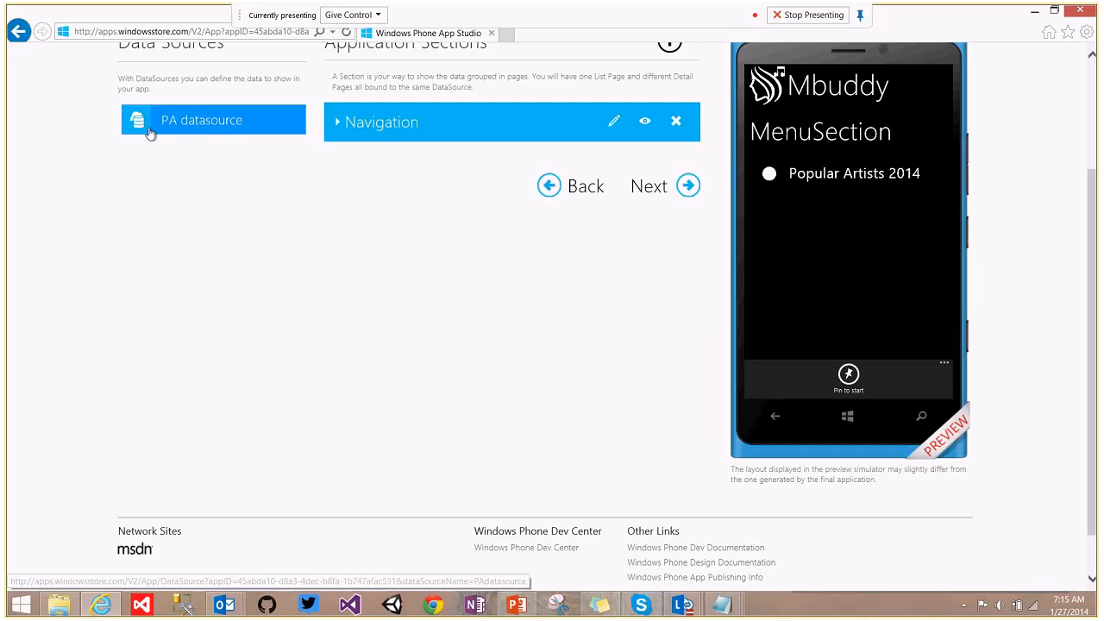
click(338, 123)
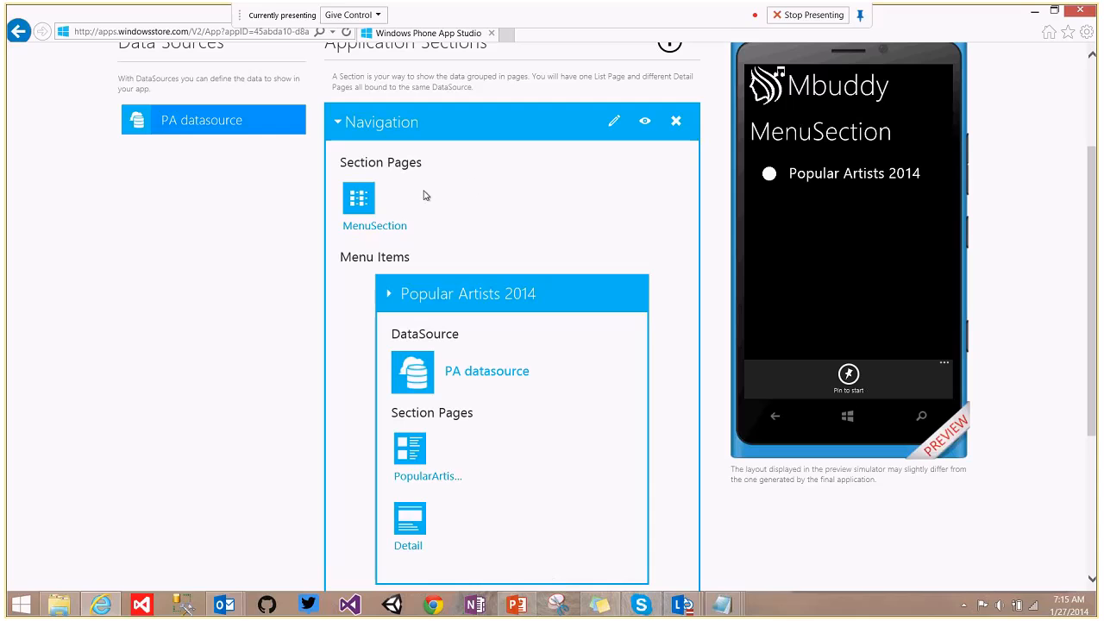
Open MenuSection and try tile and text layouts before choosing the bulleted list.
click(360, 200)
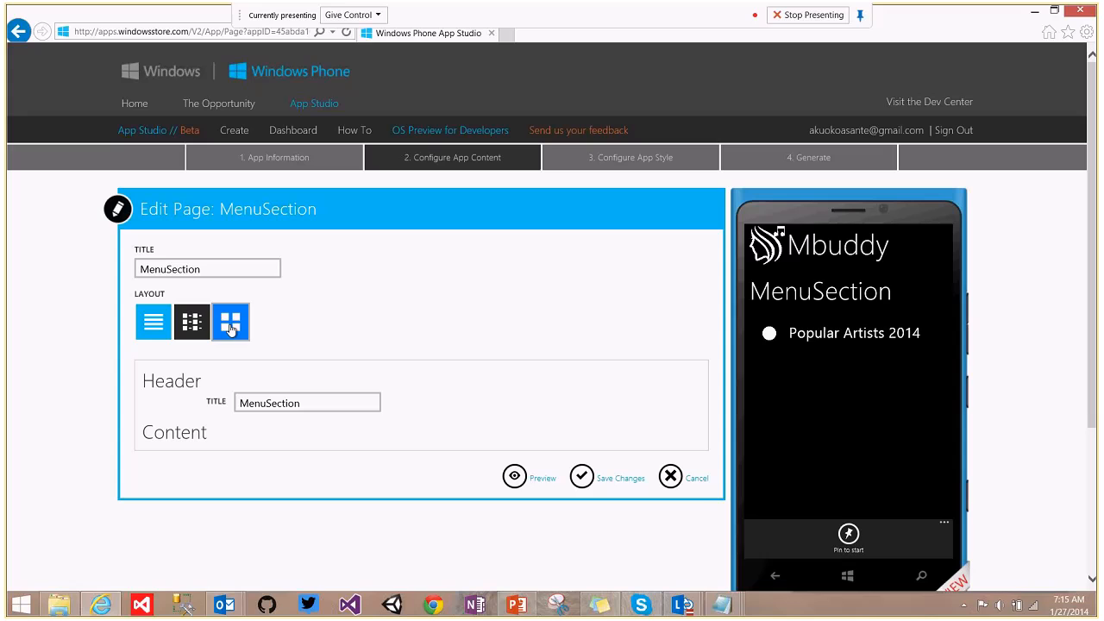
click(230, 327)
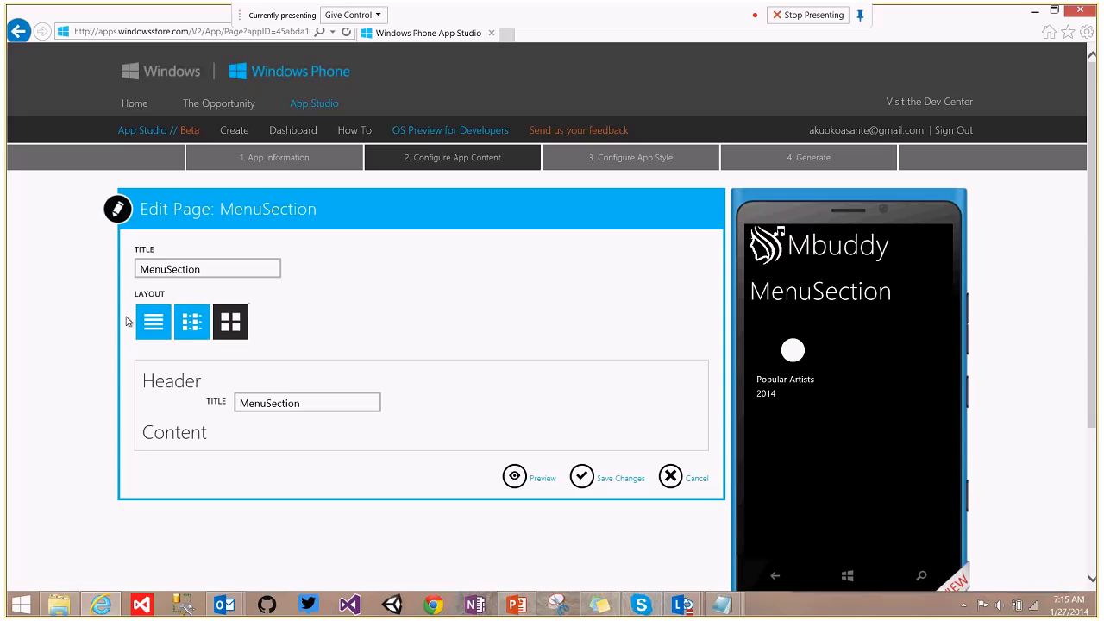
click(154, 324)
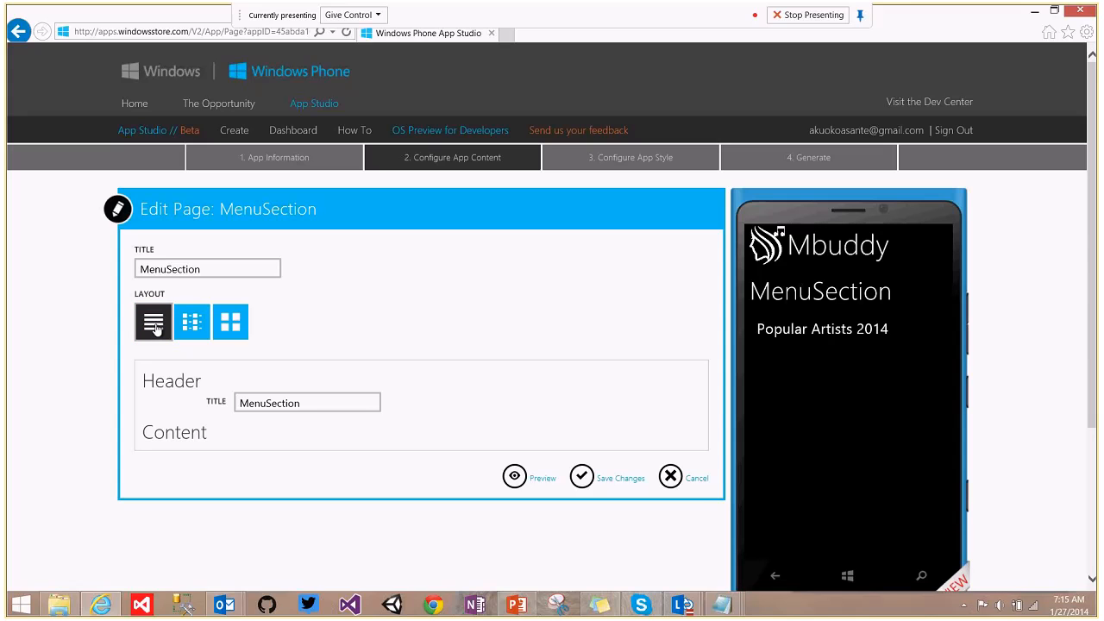
click(193, 322)
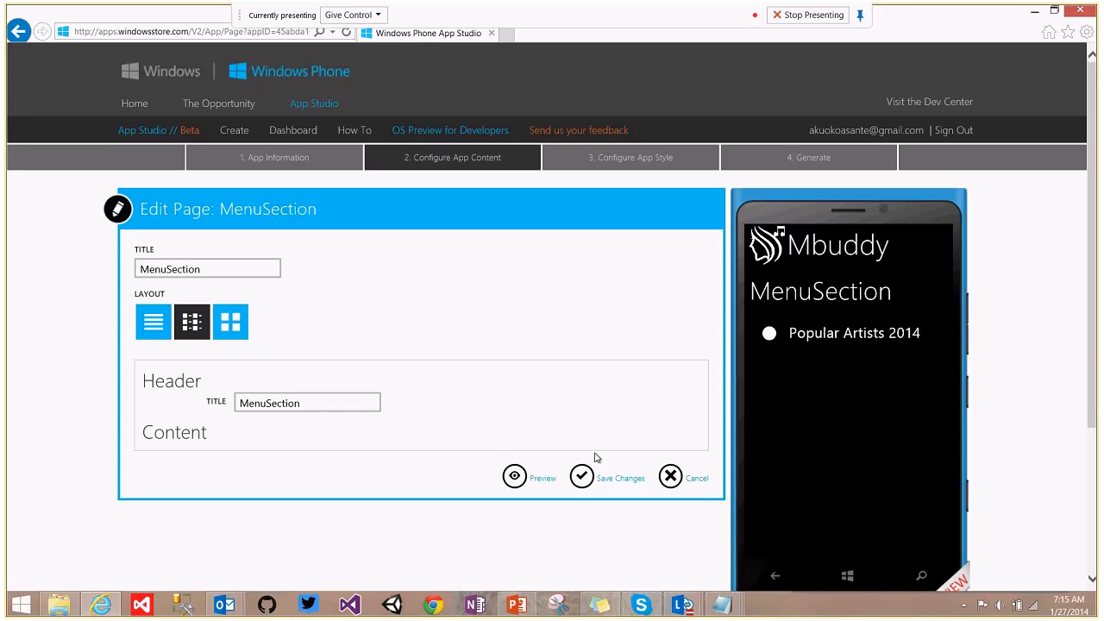
Change the menu page header title to 'Navigation' and save the changes.
double_click(315, 403)
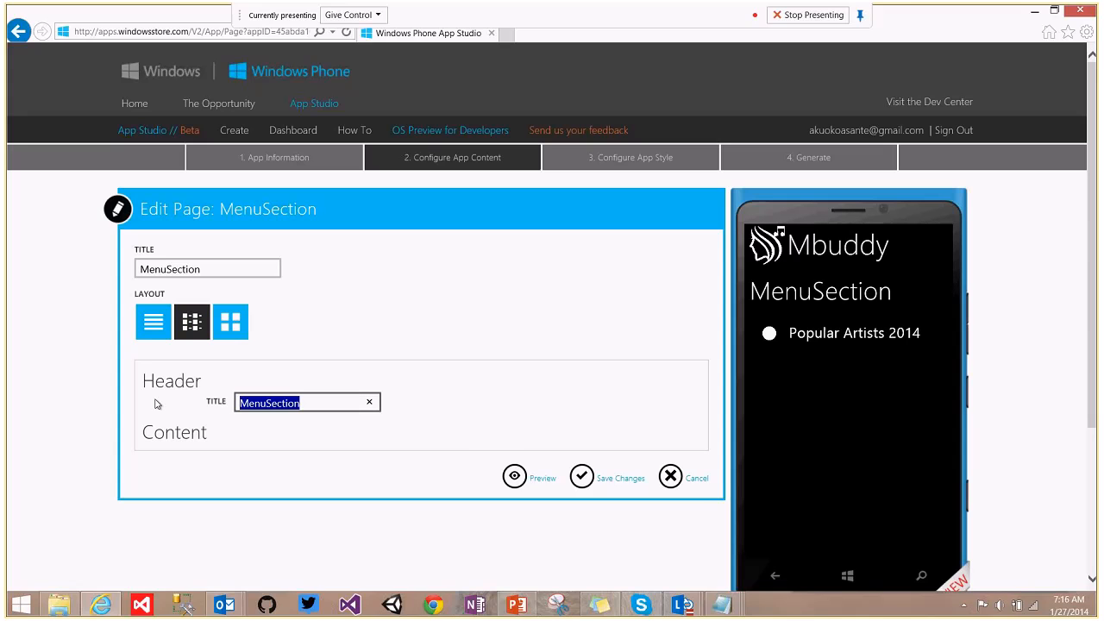
text(Navigaton)
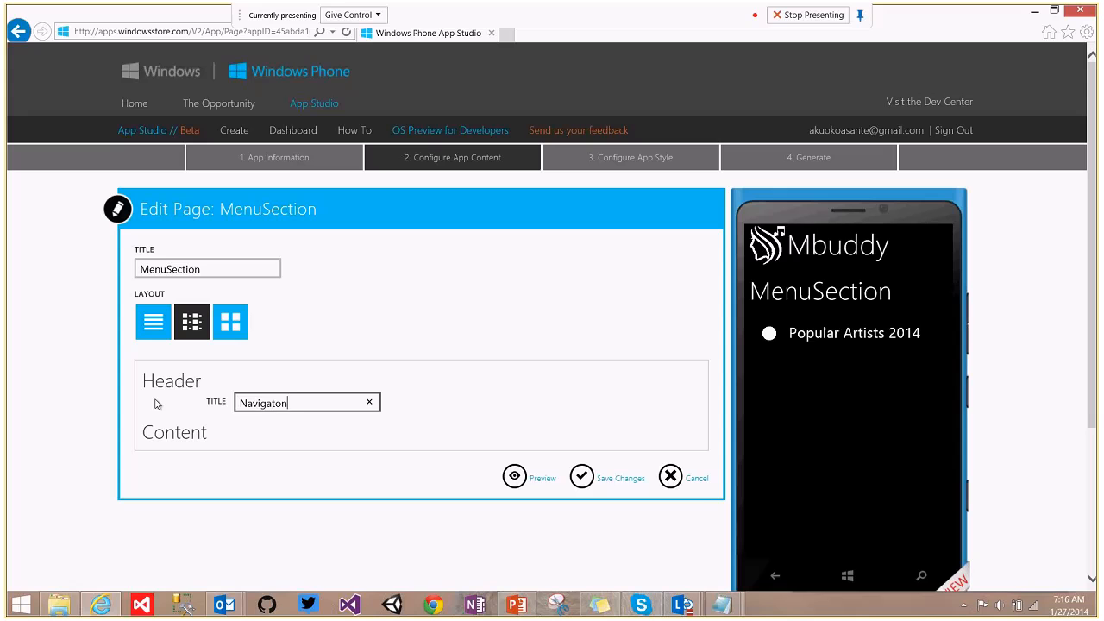
key(BackSpace)
key(BackSpace)
text(ion)
click(583, 475)
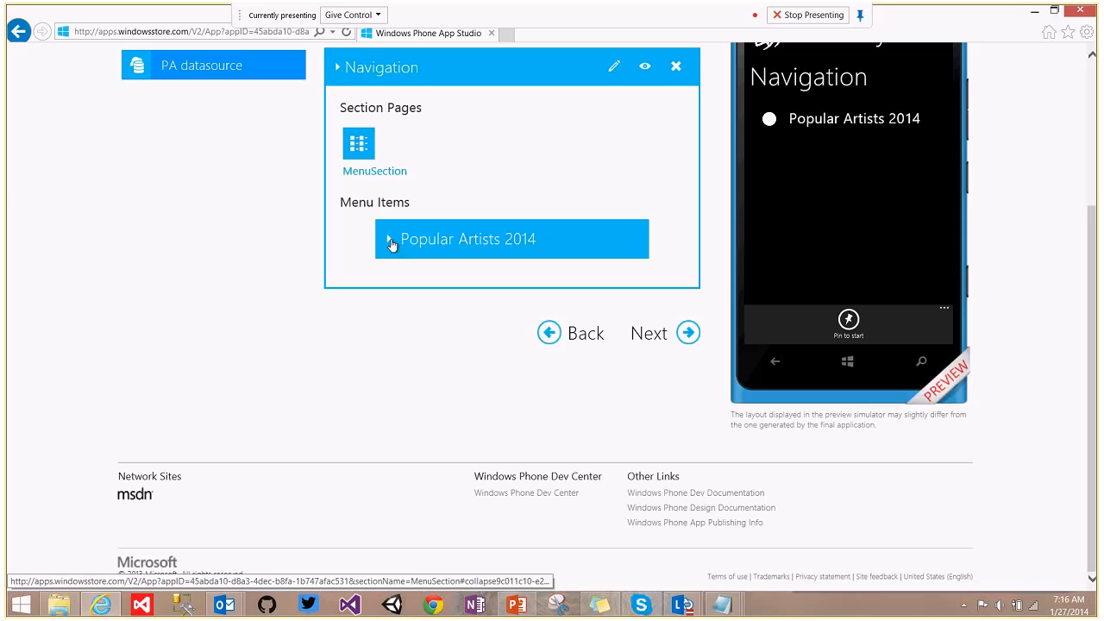
Expand Popular Artists 2014 and open its PopularArtists2014 section page in the page editor.
drag(1092, 259, 1093, 218)
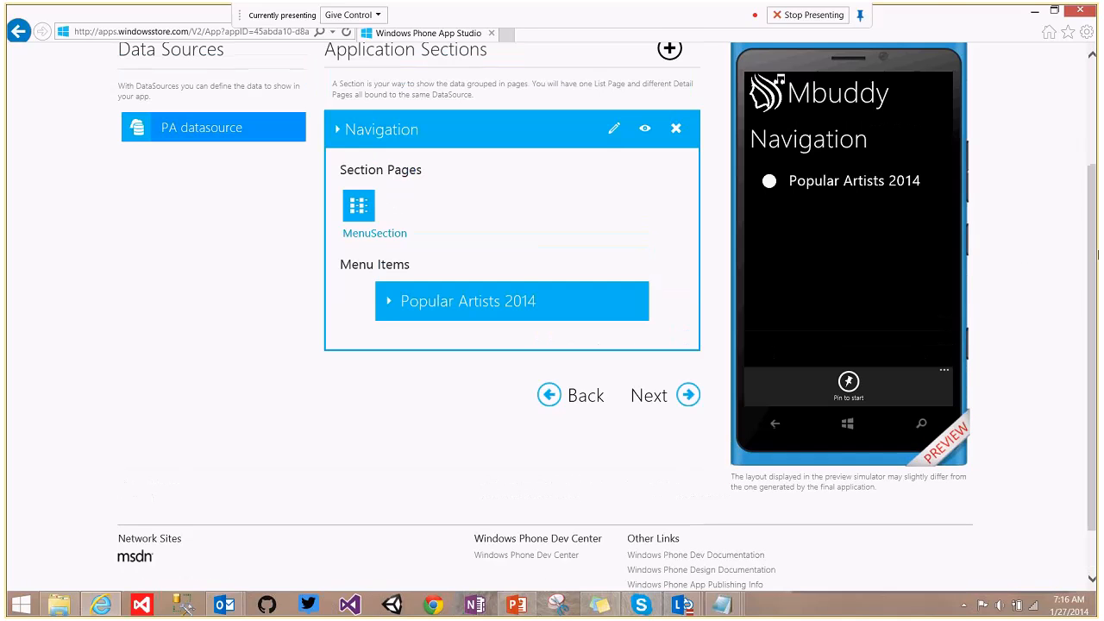
click(390, 304)
drag(1094, 238, 1097, 269)
drag(1099, 269, 1098, 272)
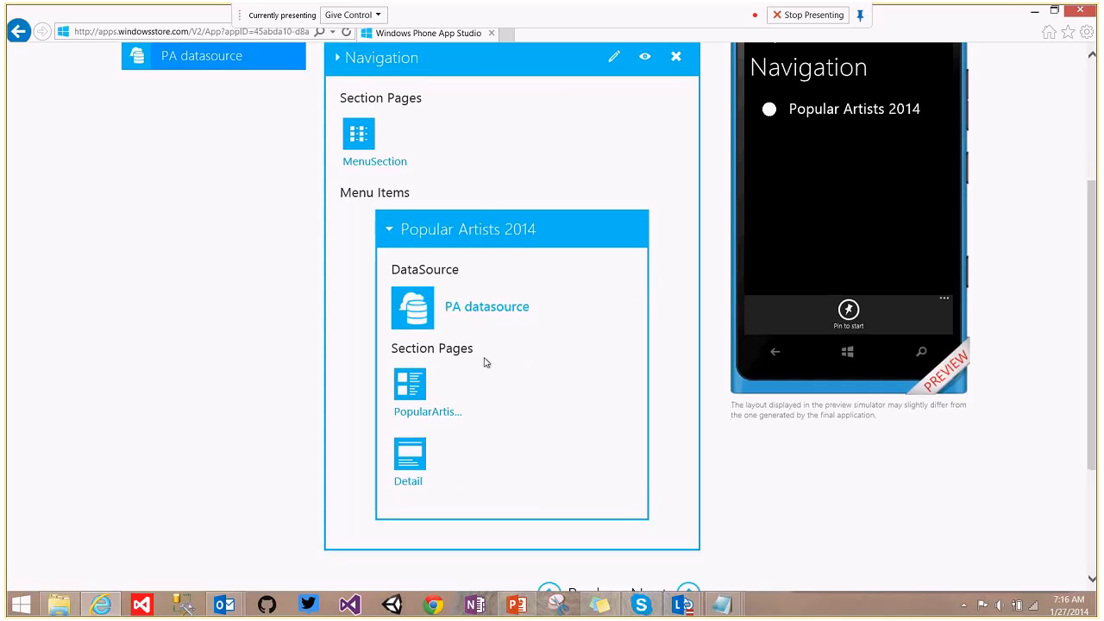
click(420, 390)
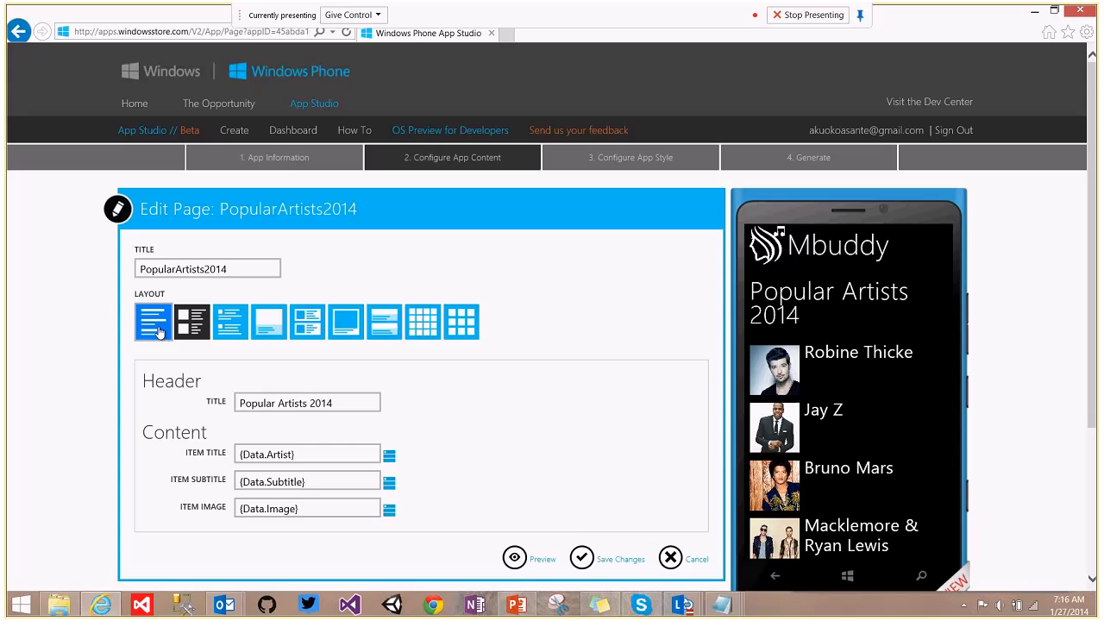
Try the list layouts and settle on large artist photos with names beneath.
click(158, 332)
click(231, 322)
click(275, 323)
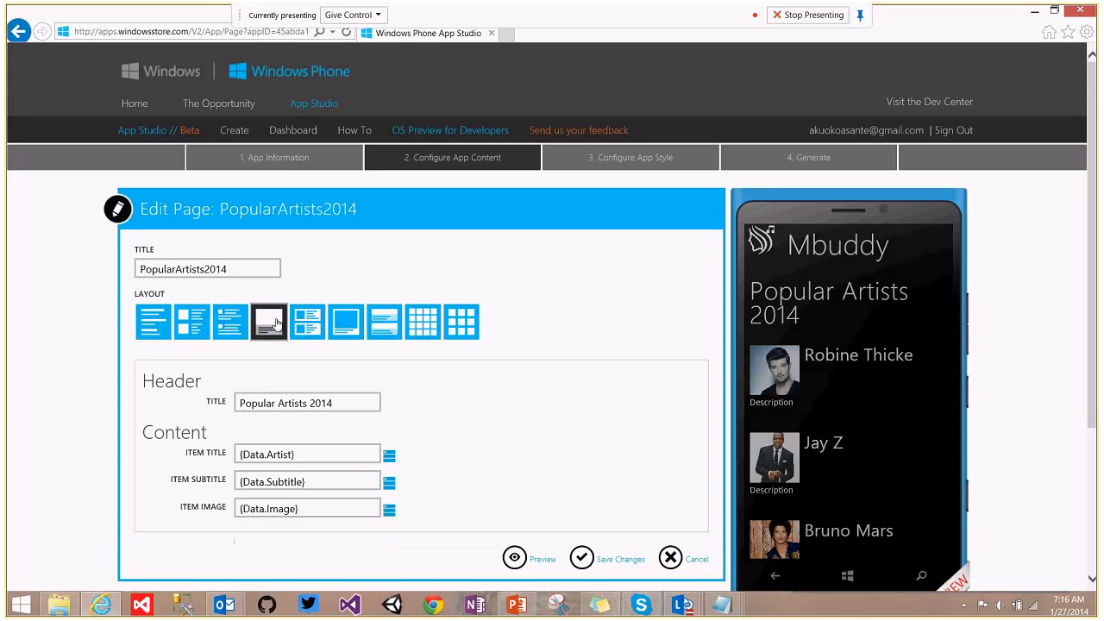
click(308, 321)
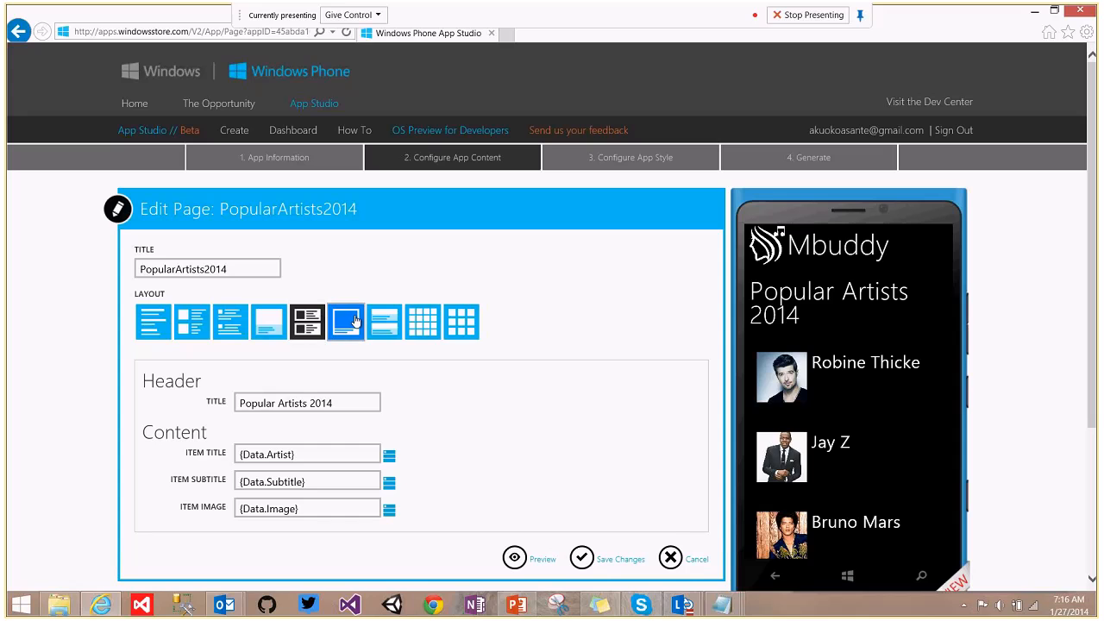
click(346, 321)
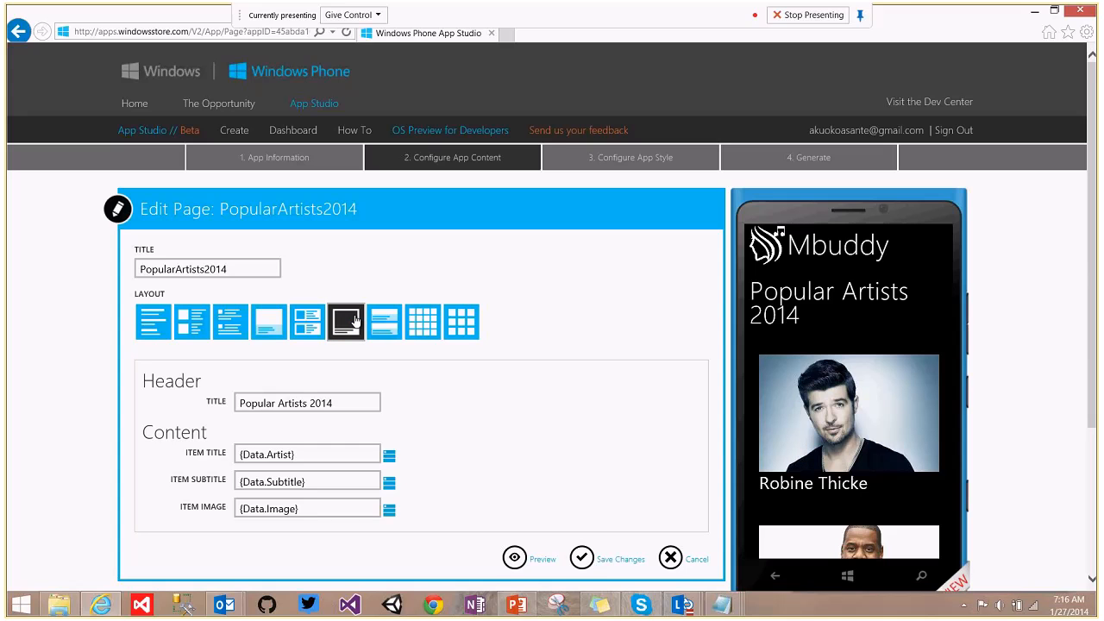
click(384, 321)
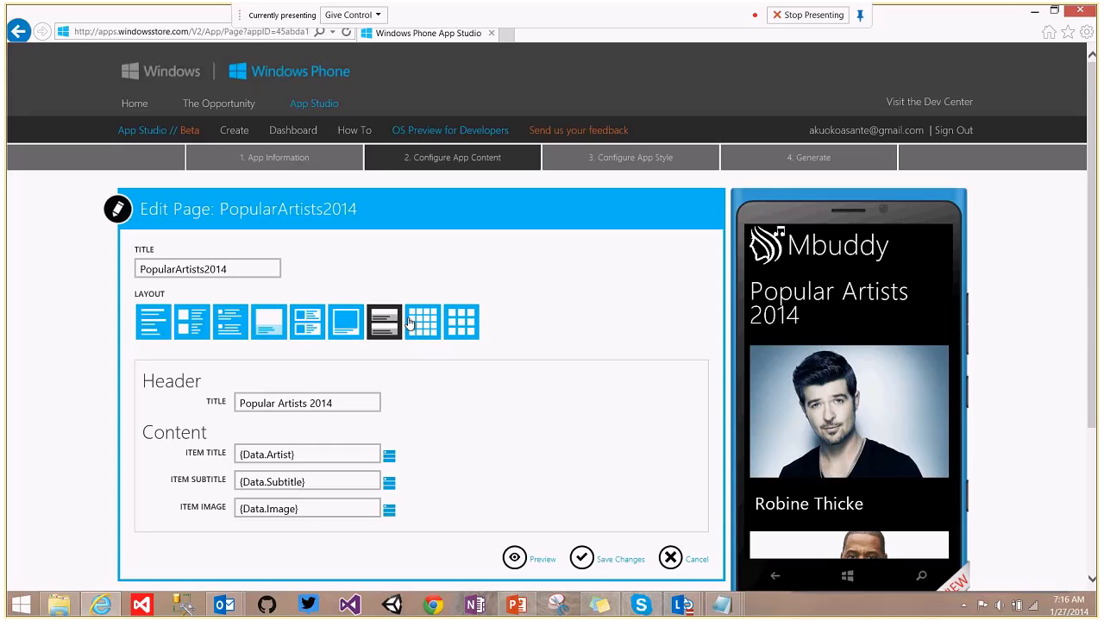
scroll(892, 340, down, 2)
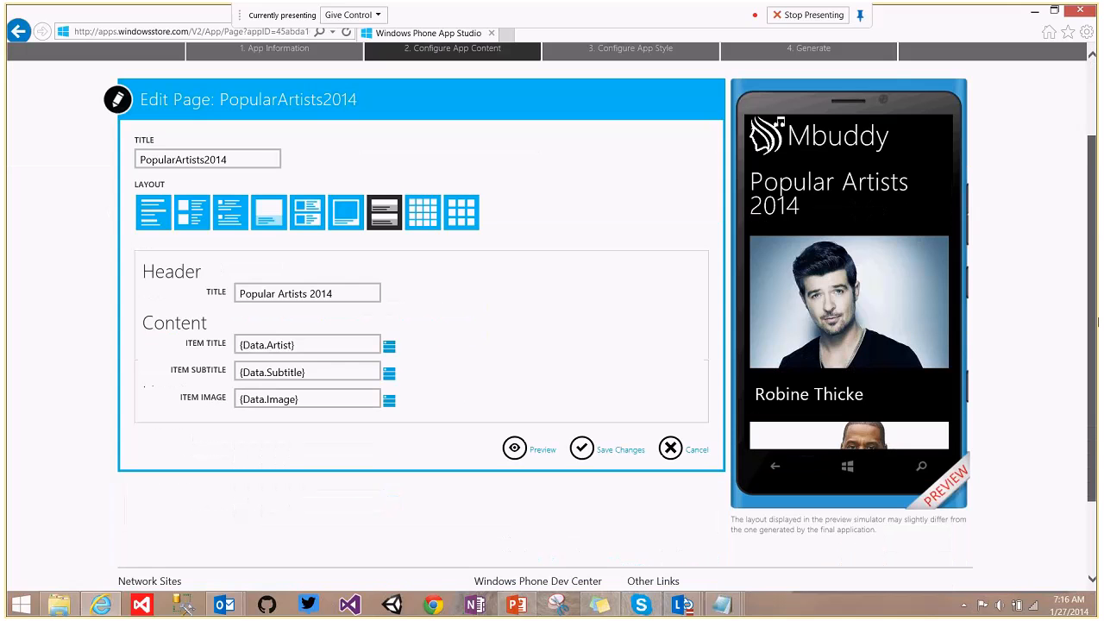
drag(1099, 322, 1099, 322)
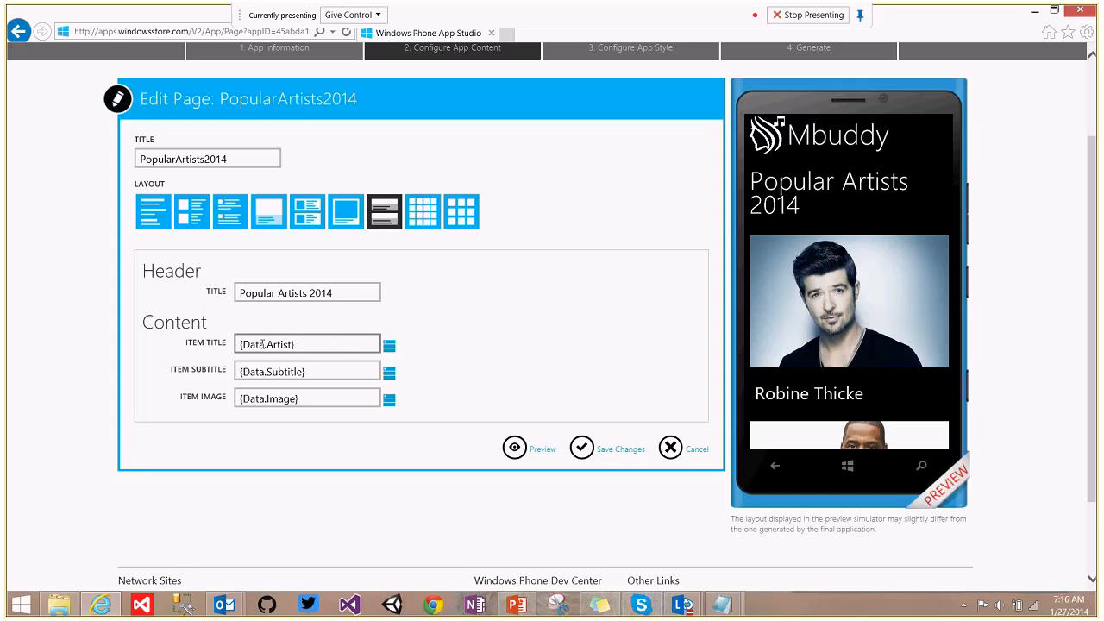
Check the Artist title and Image bindings, leave them unchanged, and save the page.
drag(267, 343, 295, 344)
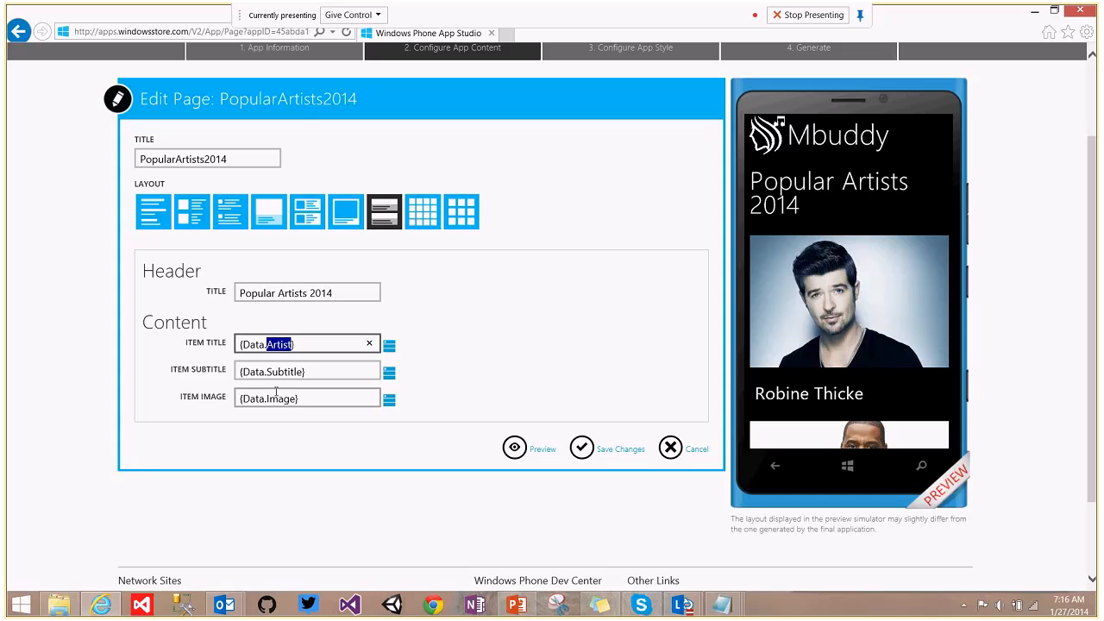
drag(267, 399, 291, 402)
click(320, 398)
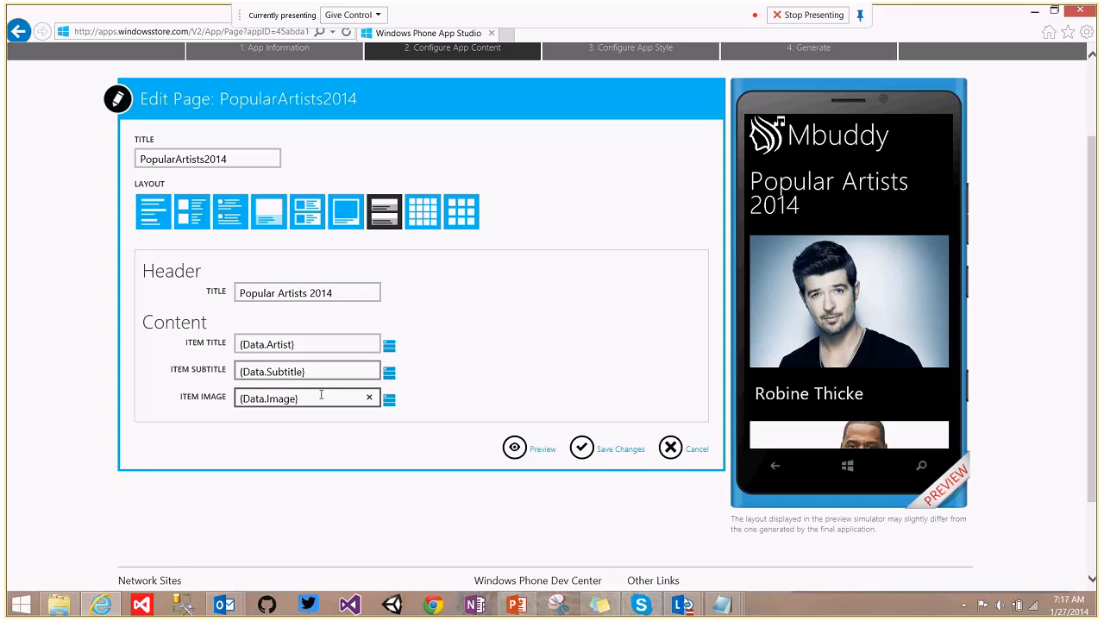
click(389, 402)
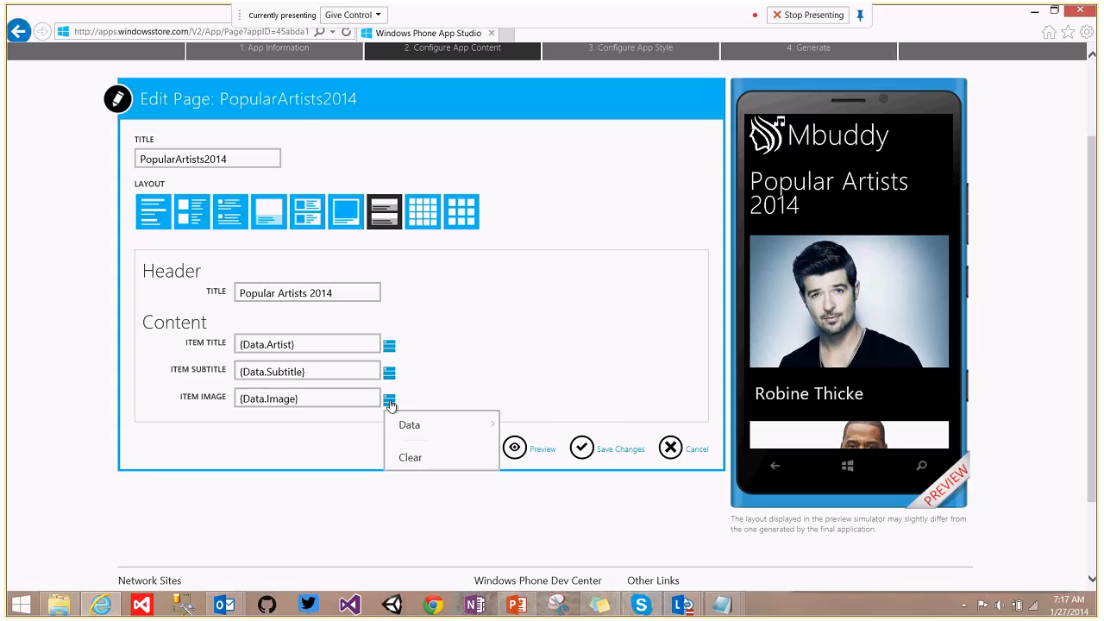
mouse_move(413, 431)
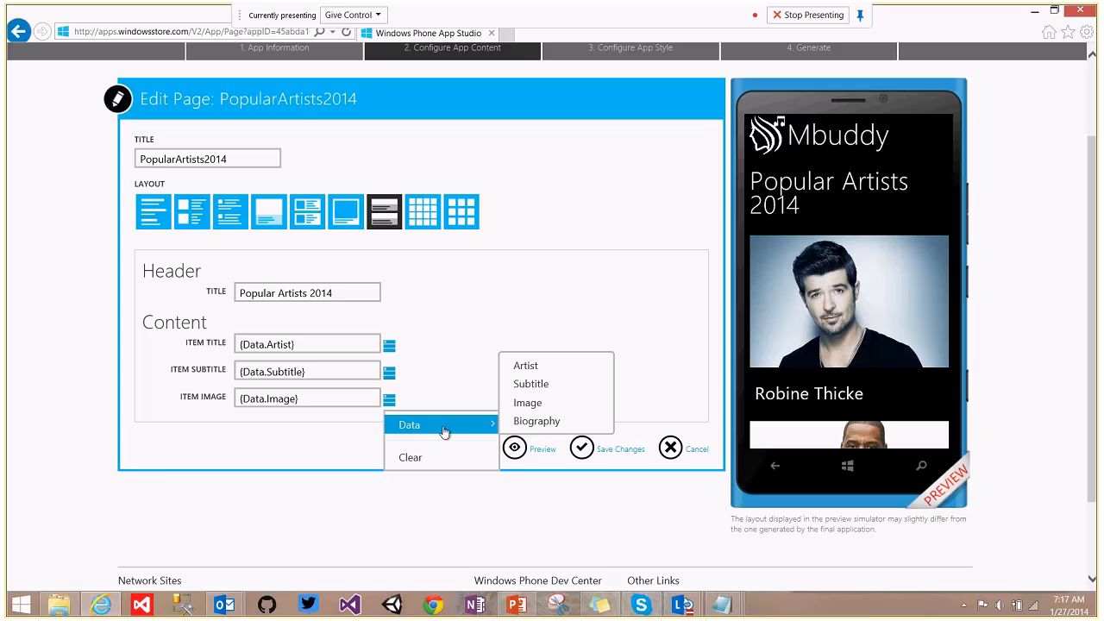
click(437, 365)
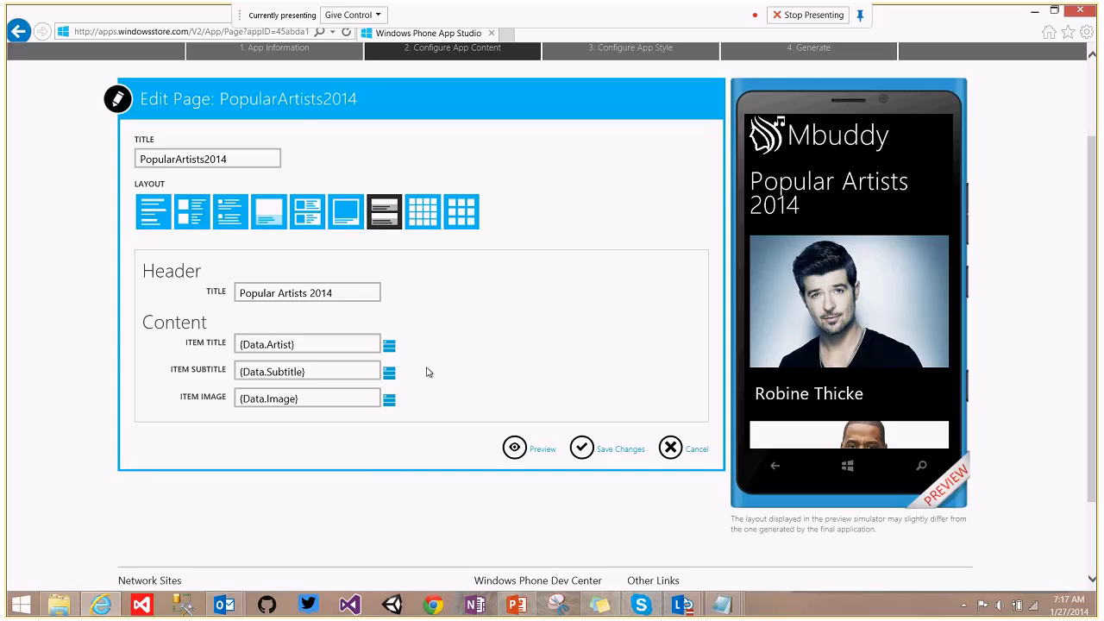
click(582, 445)
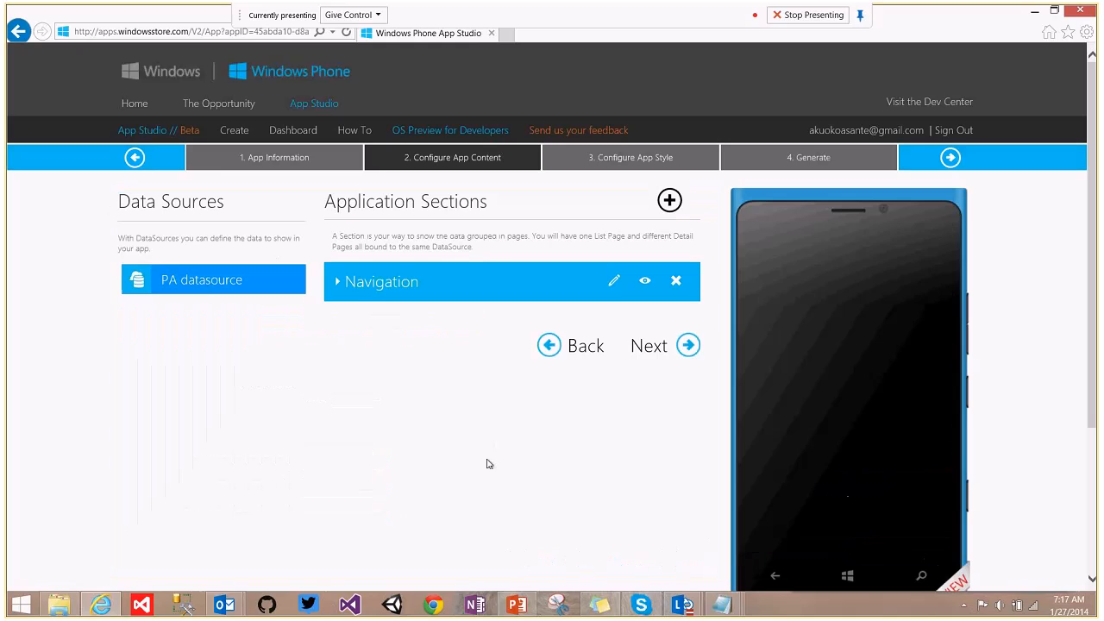
Expand Navigation and open the Popular Artists 2014 Detail page in the page editor.
click(338, 283)
scroll(552, 371, down, 3)
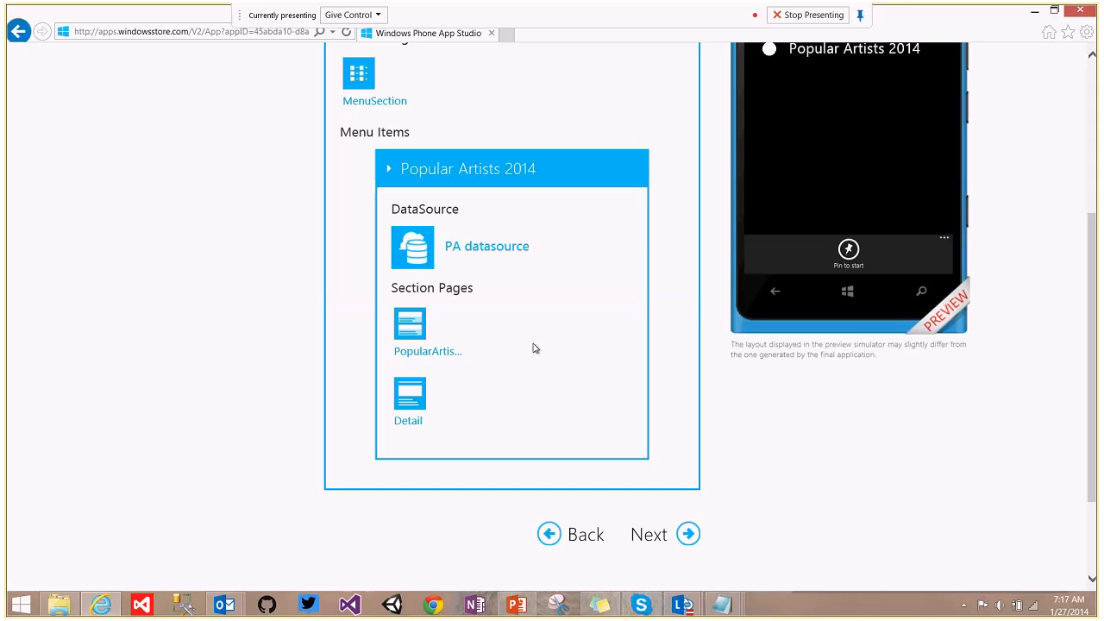
click(404, 395)
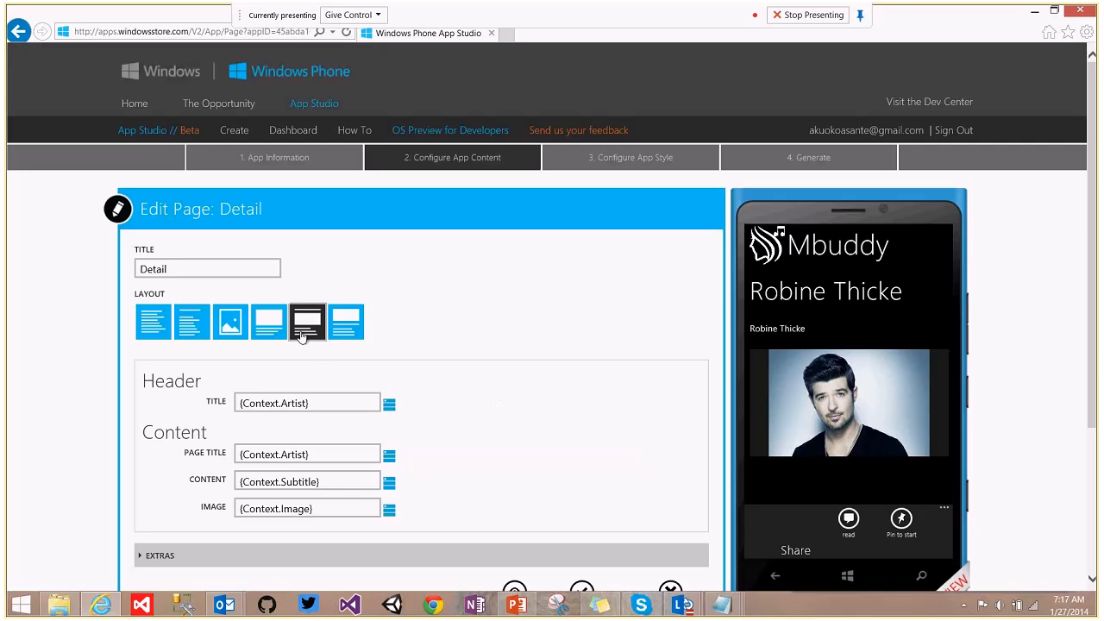
Try several Detail page layouts and keep the caption-above-image layout.
click(347, 321)
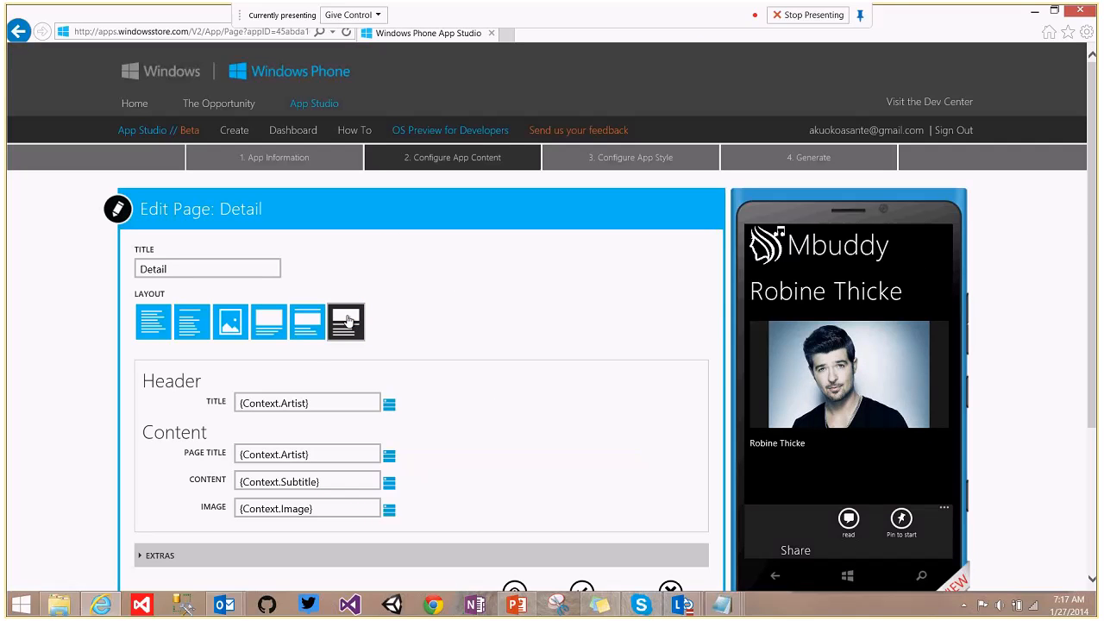
click(320, 321)
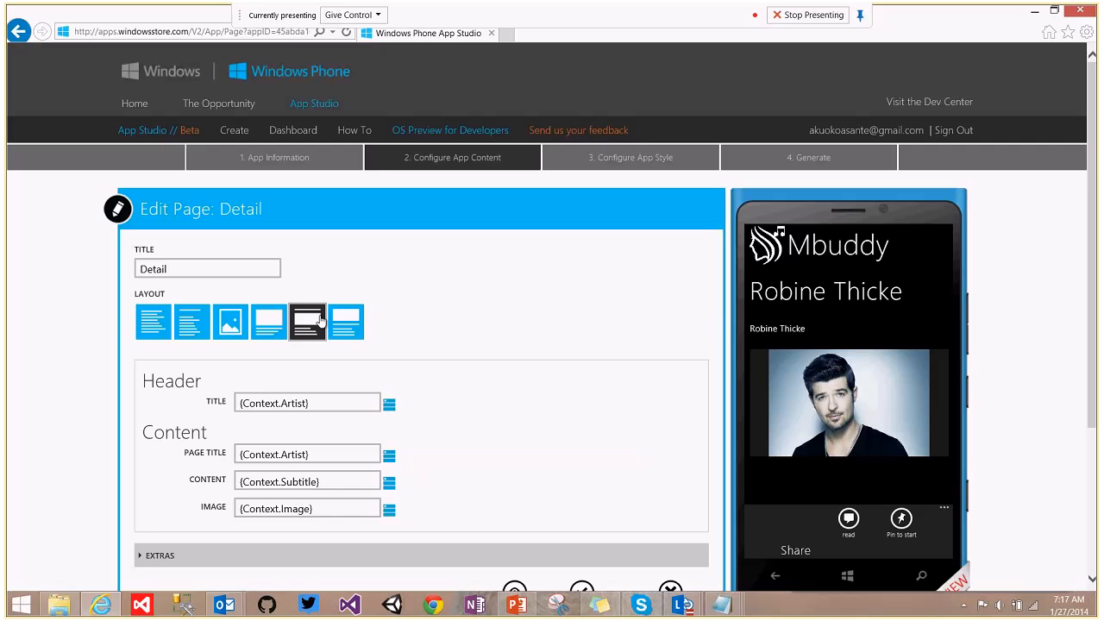
scroll(1098, 214, down, 1)
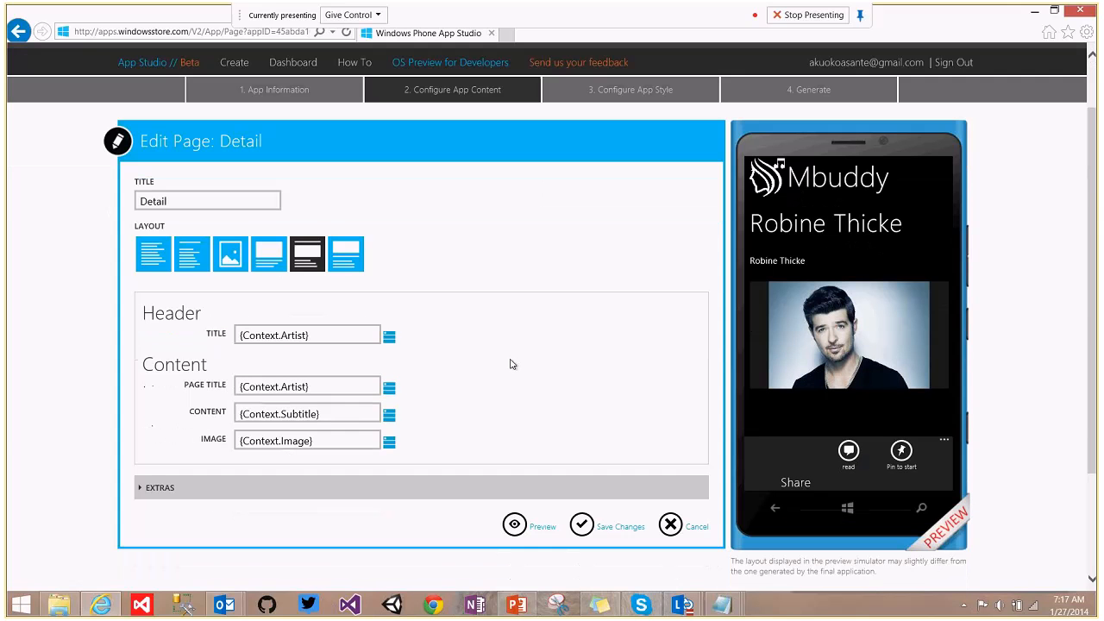
click(267, 257)
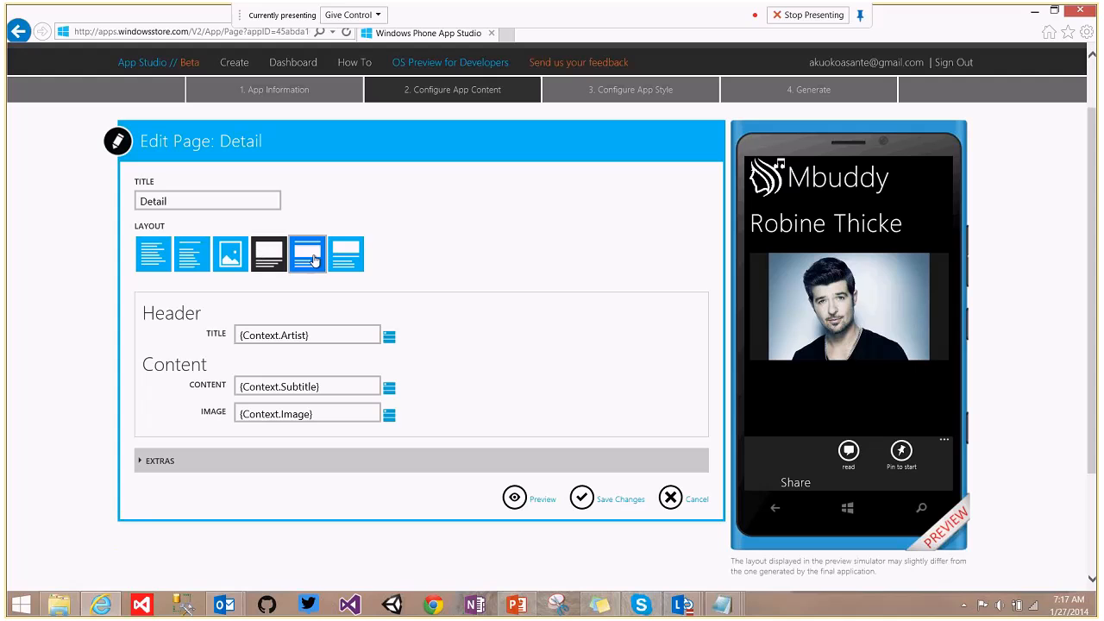
click(345, 258)
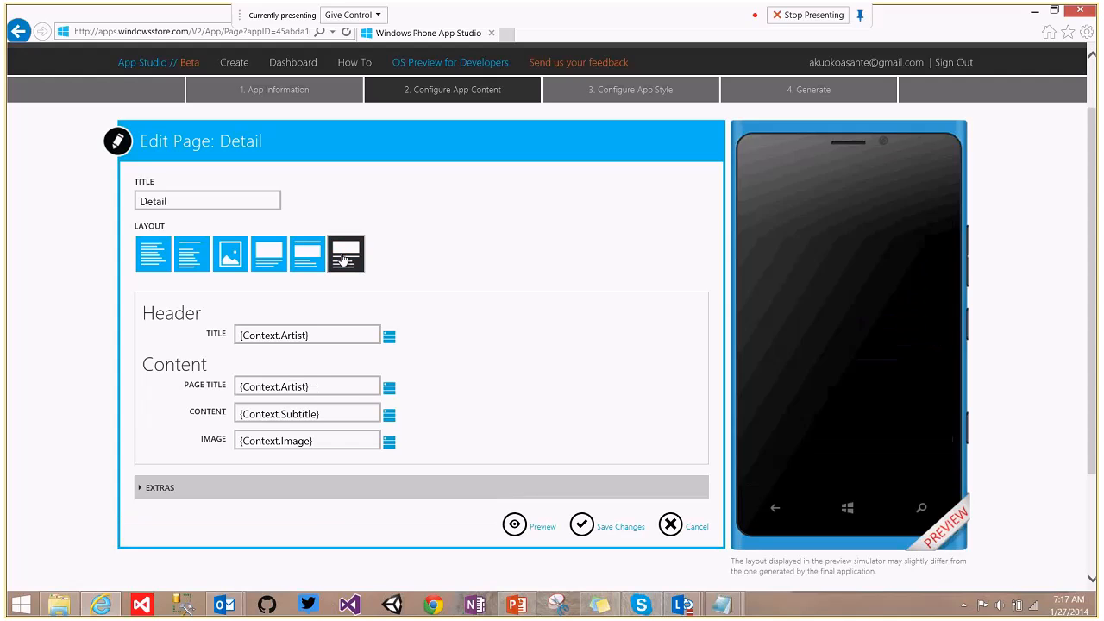
click(302, 254)
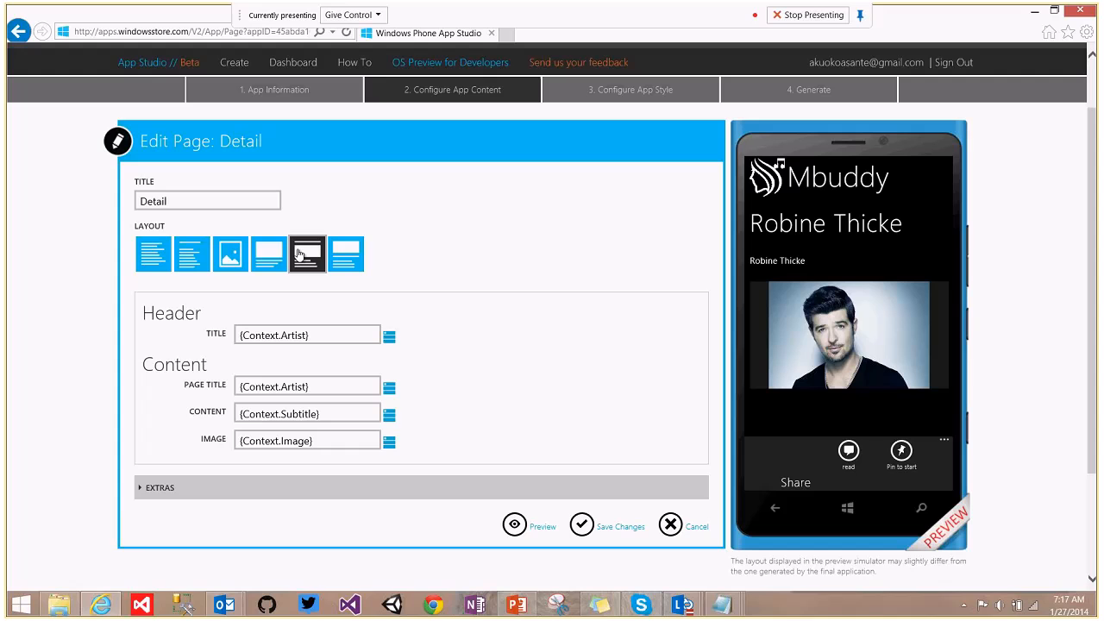
Bind the Content field to Context Biography and preview the Detail page.
click(306, 414)
drag(306, 414, 243, 414)
click(360, 410)
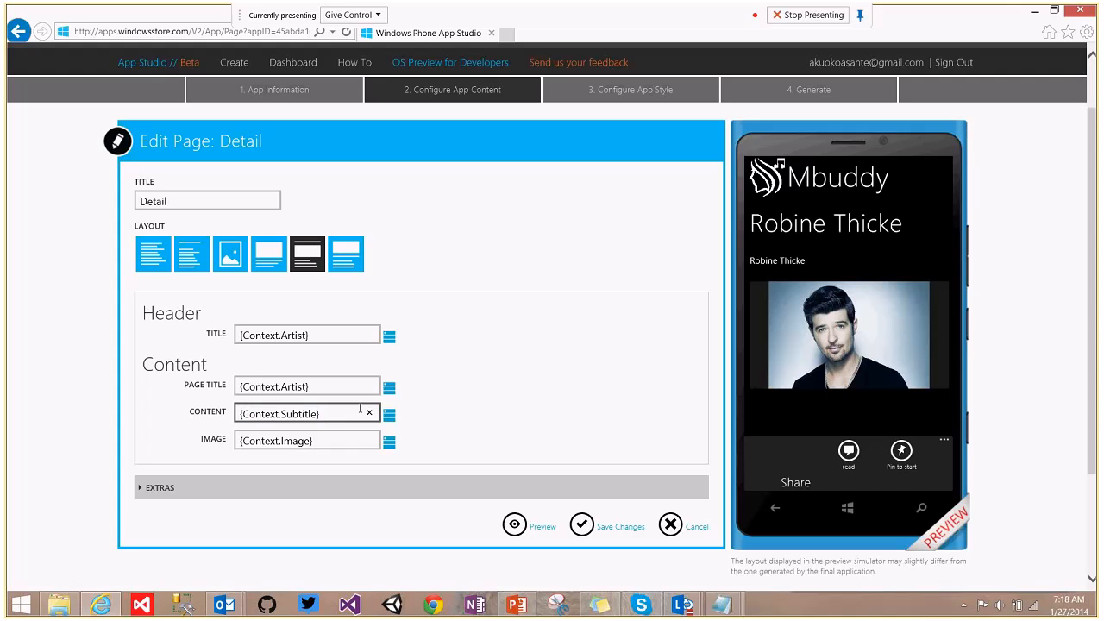
click(389, 416)
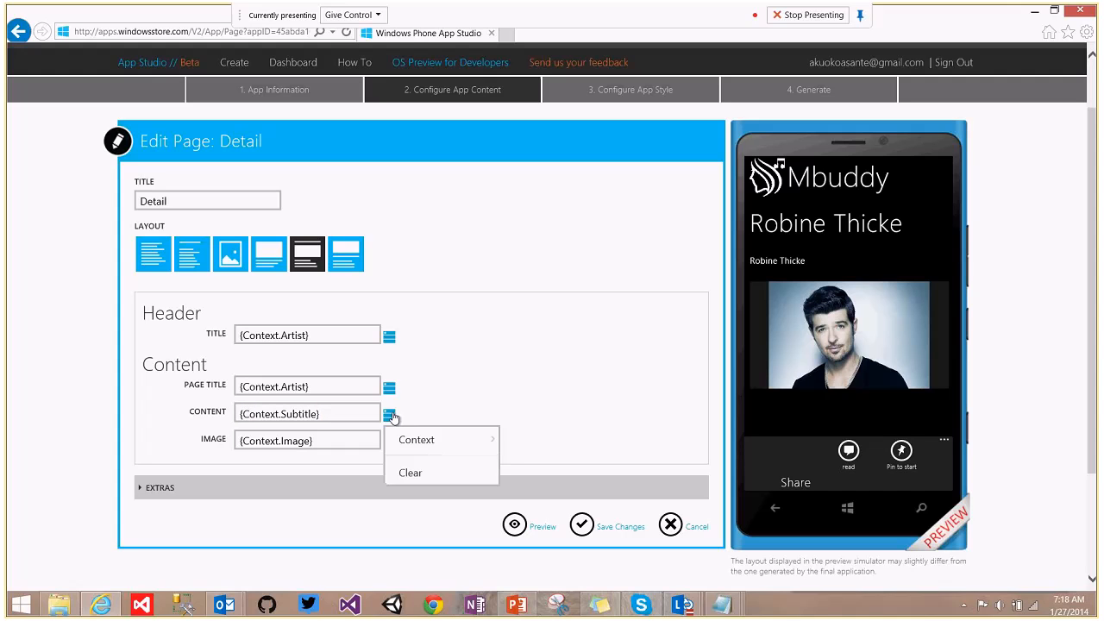
mouse_move(457, 446)
click(543, 438)
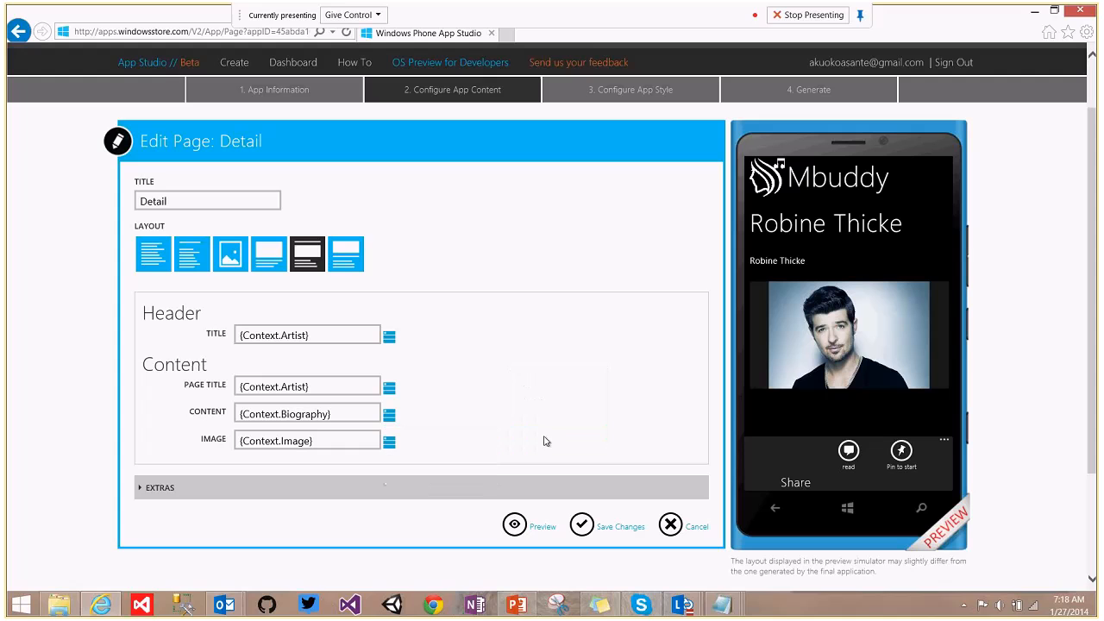
click(513, 521)
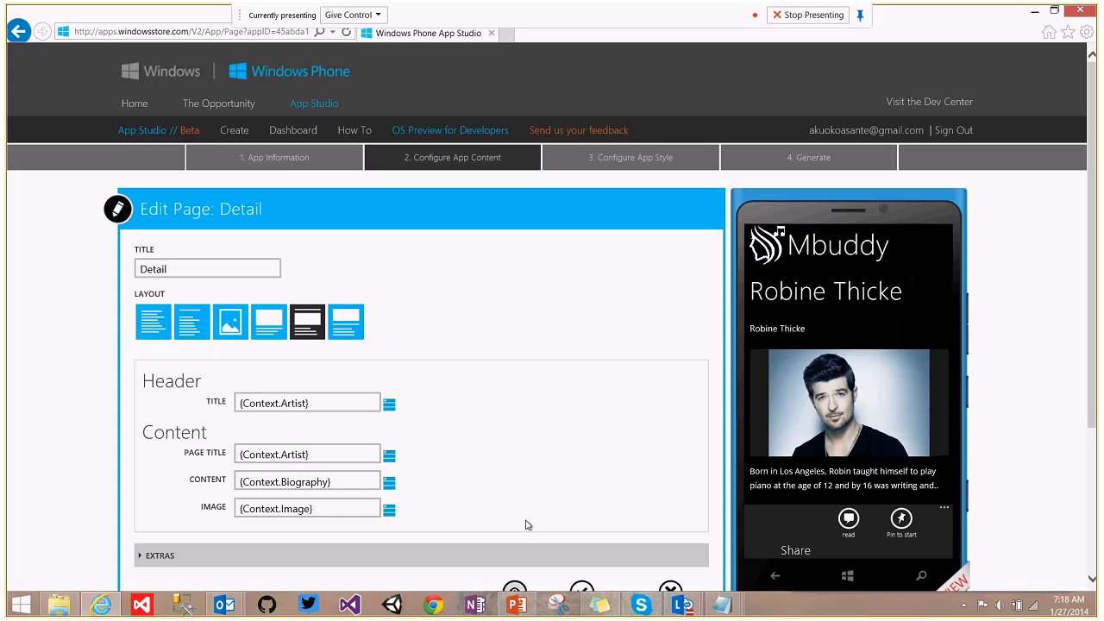
Expand EXTRAS, review TextToSpeech, ShareText and PinToStart, and save the Detail page.
scroll(1097, 313, down, 2)
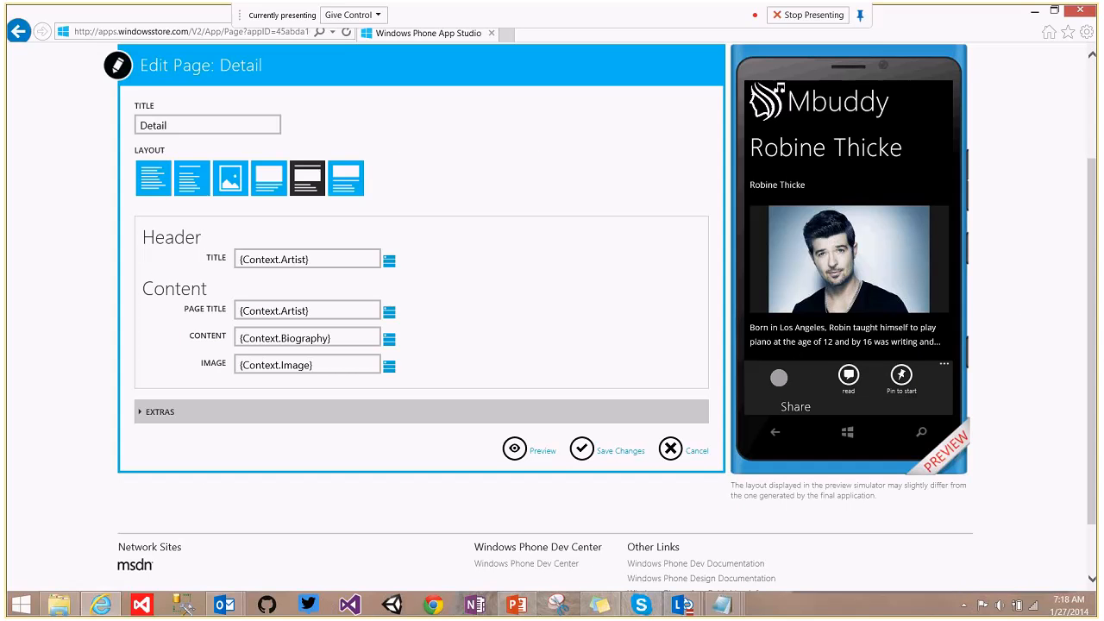
click(141, 412)
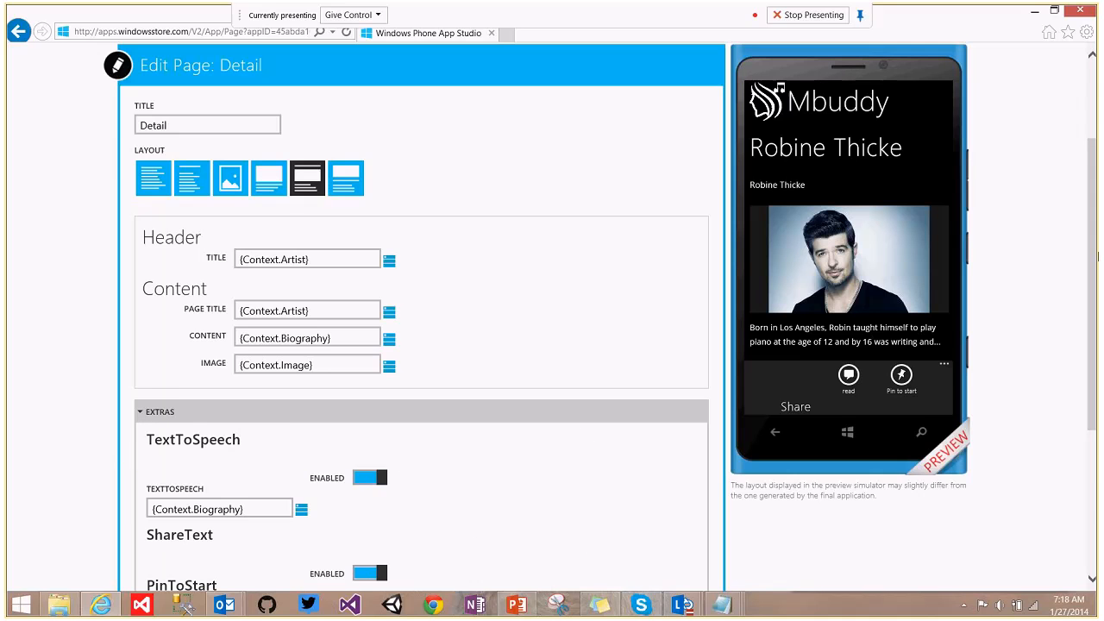
scroll(1097, 315, down, 2)
scroll(1097, 315, down, 1)
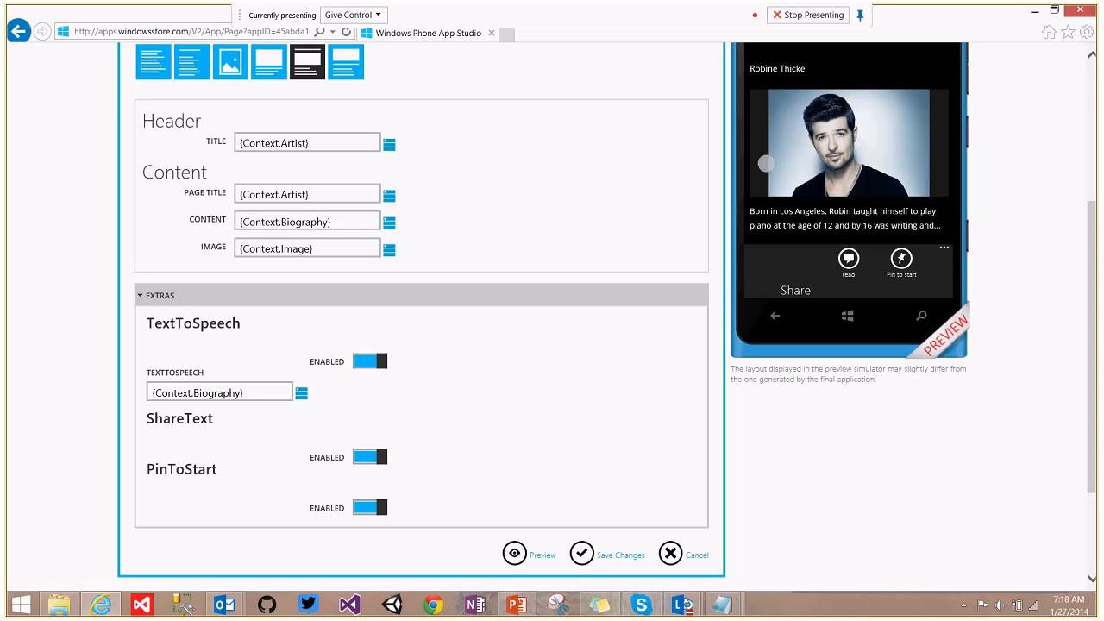
drag(1098, 415, 1068, 435)
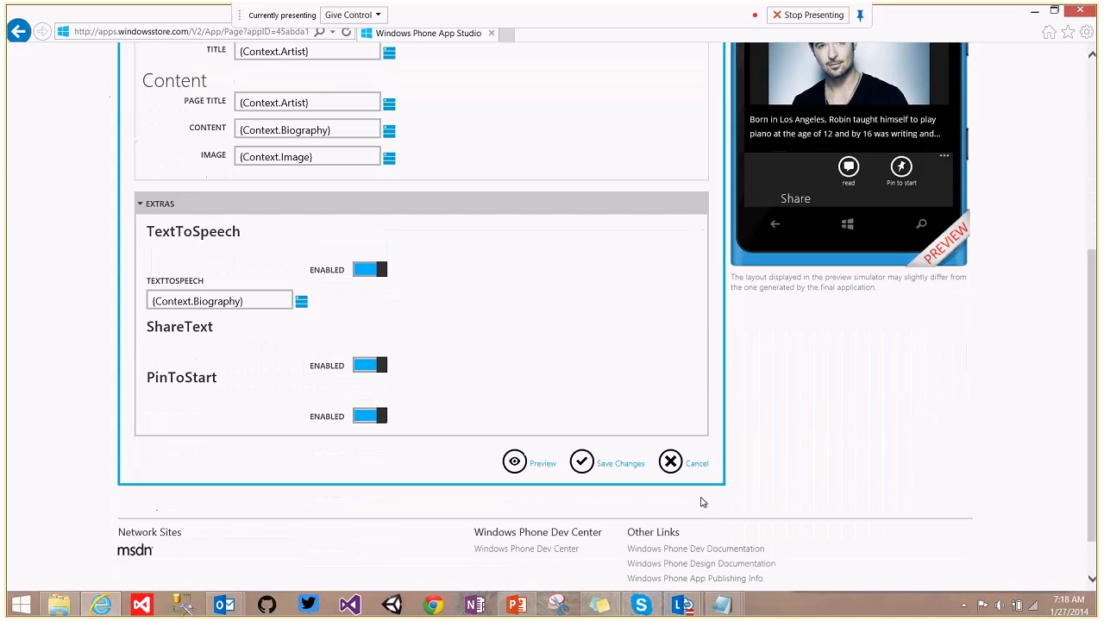
click(584, 468)
Check the Navigation section's items, collapse it, and open the Edit Menu: Navigation form.
mouse_move(694, 608)
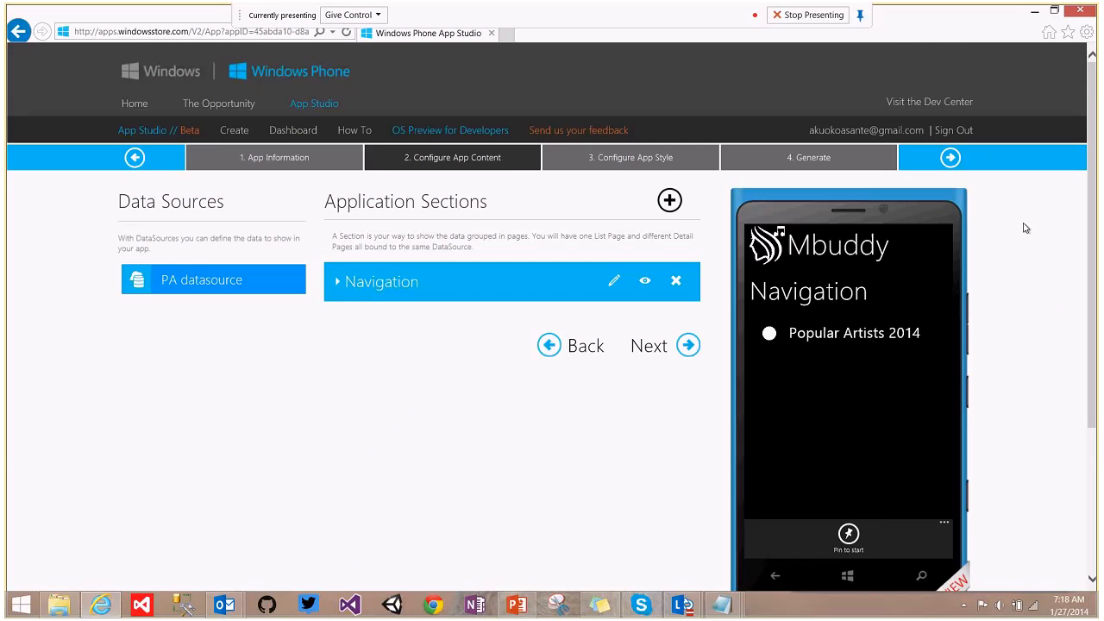
drag(1094, 205, 1098, 246)
click(339, 218)
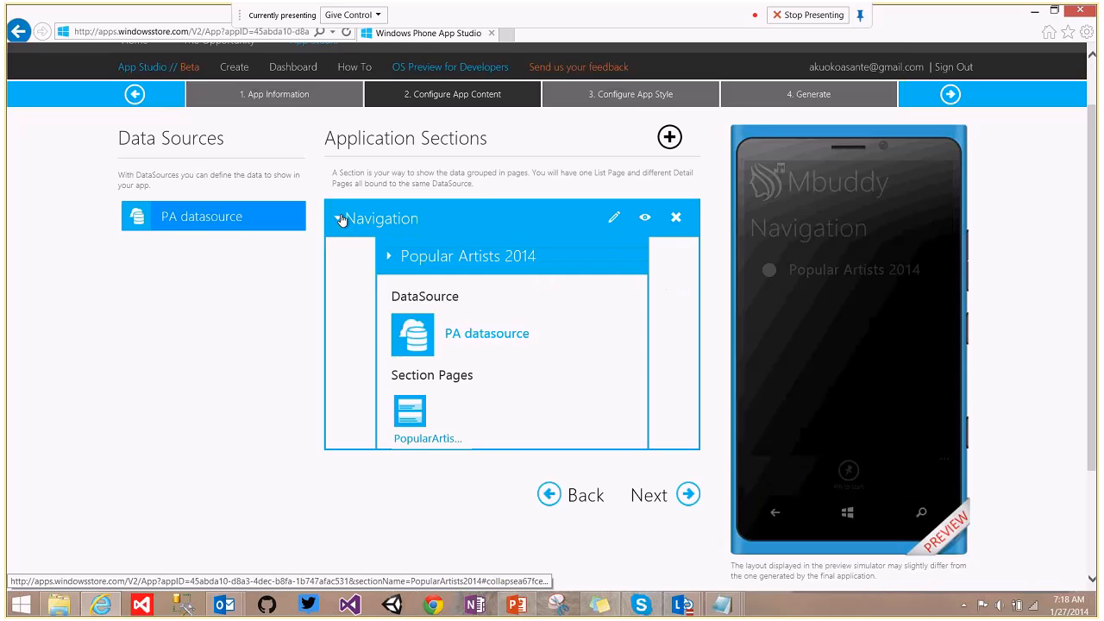
drag(1098, 180, 1098, 227)
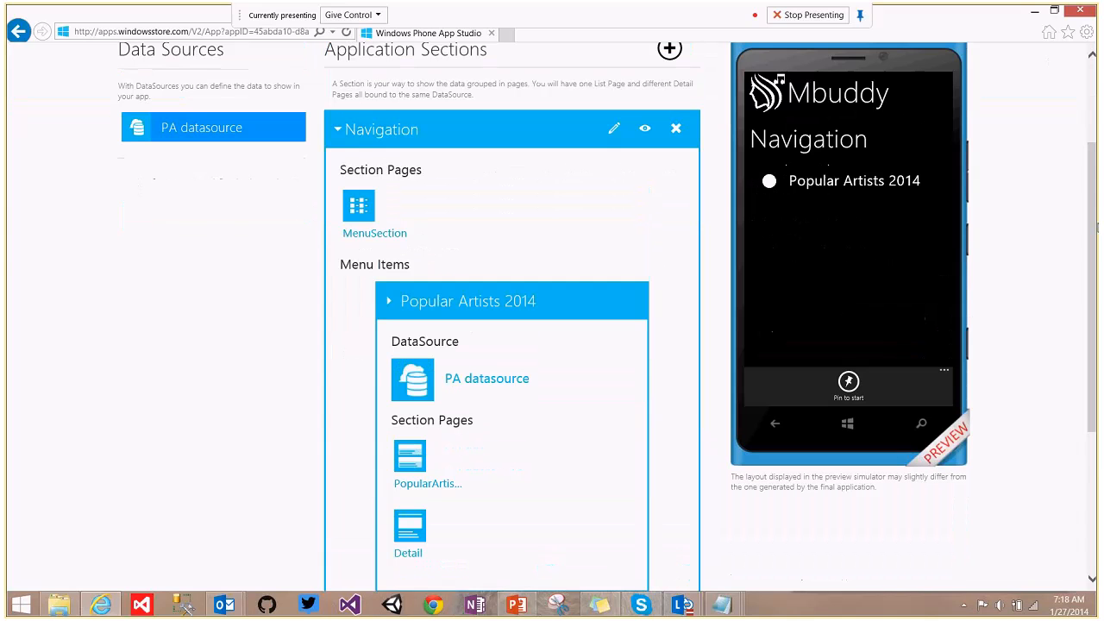
click(346, 130)
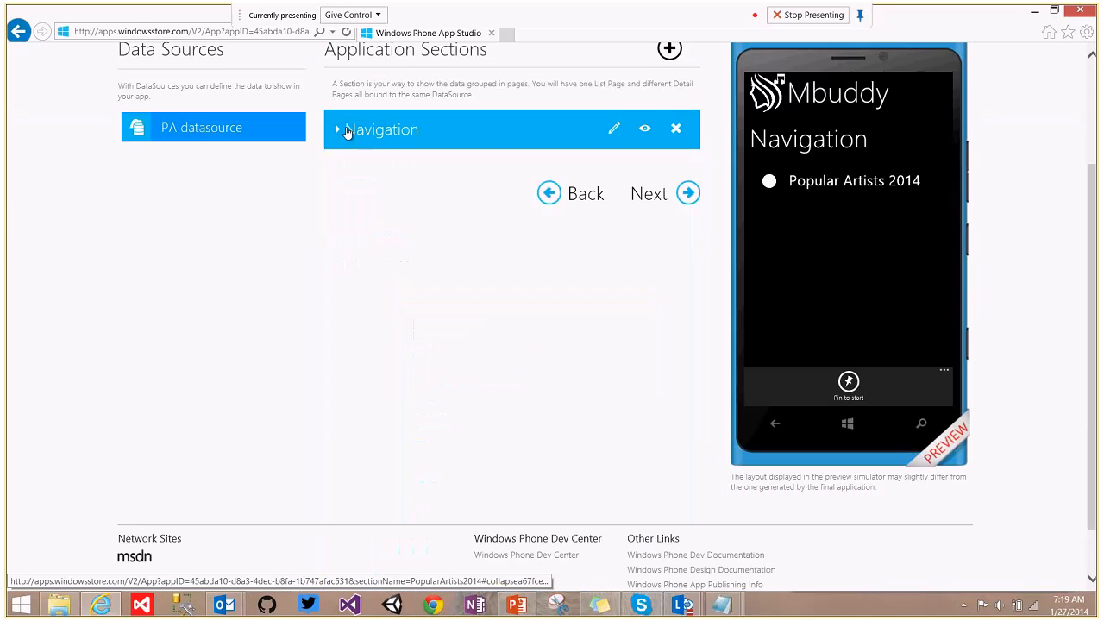
click(613, 131)
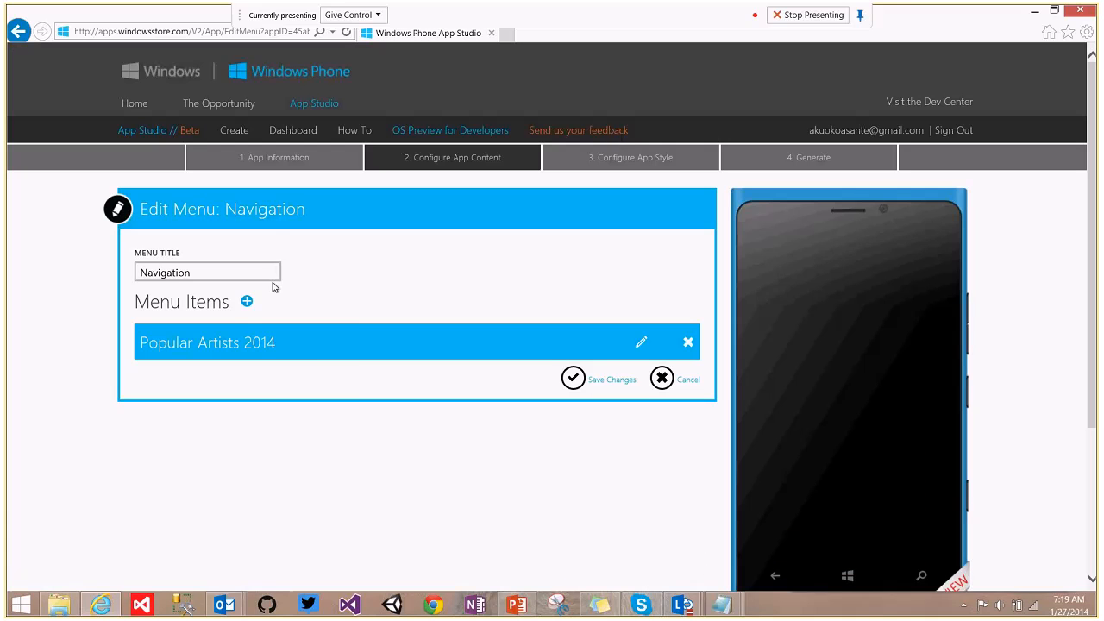
Add a Billboard Hot 100 section item using a YouTube source named Hot 100 datasource.
click(248, 301)
click(270, 324)
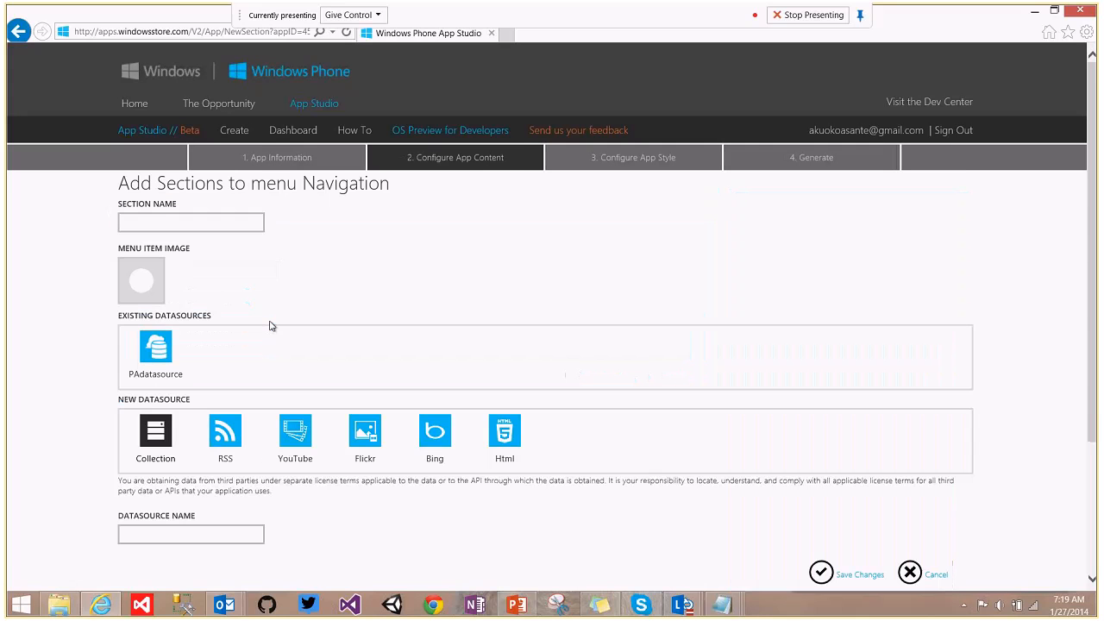
click(174, 223)
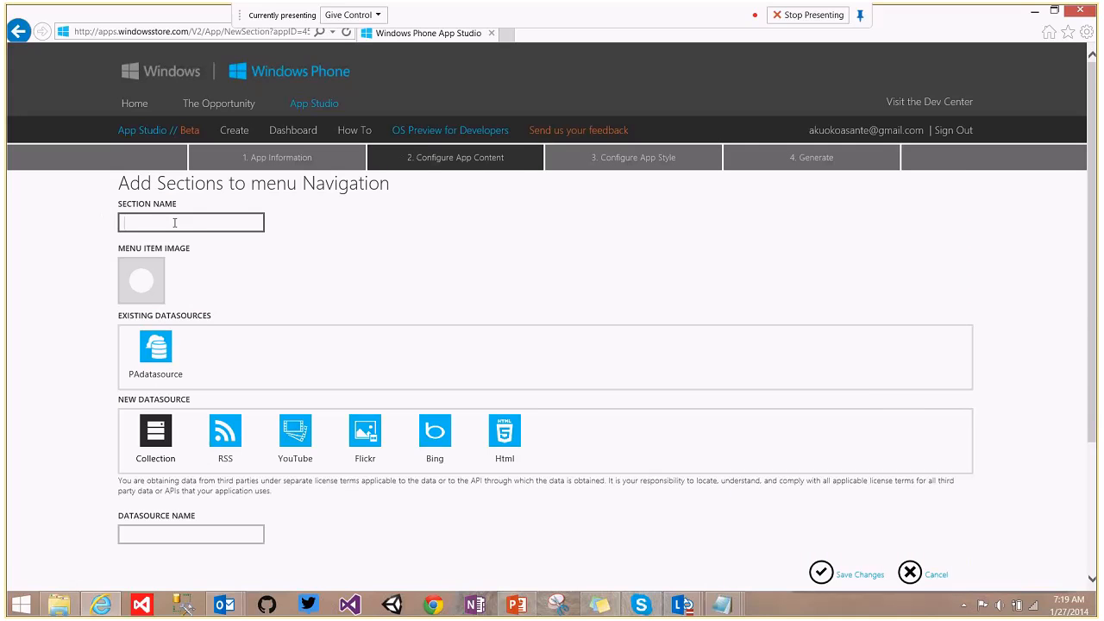
text(Bi)
click(177, 239)
click(300, 448)
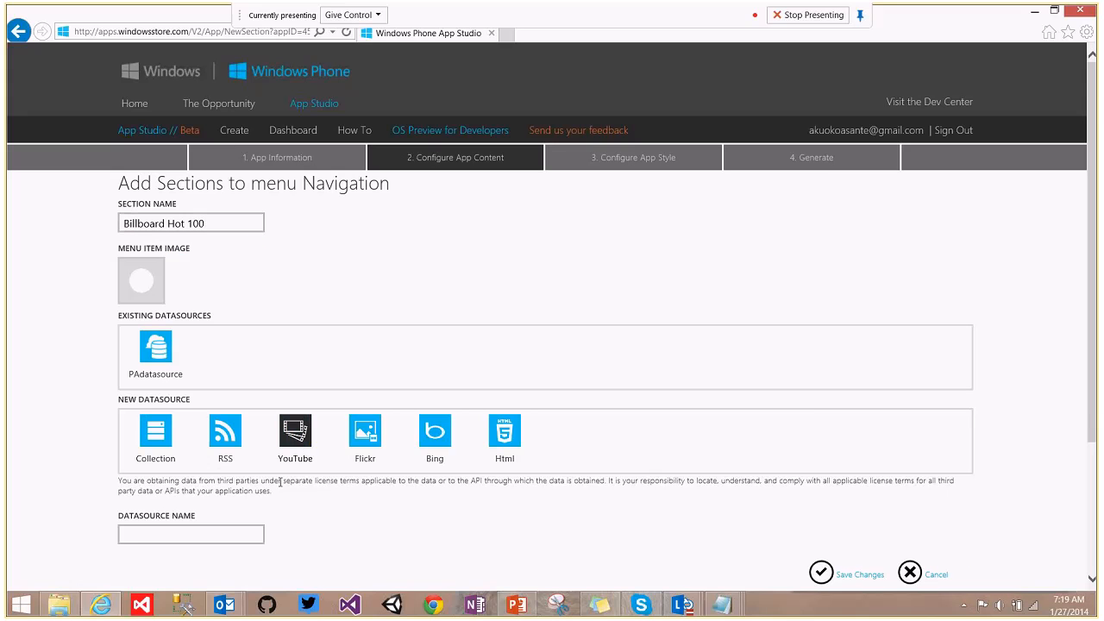
drag(1096, 226, 1097, 350)
scroll(1097, 351, up, 2)
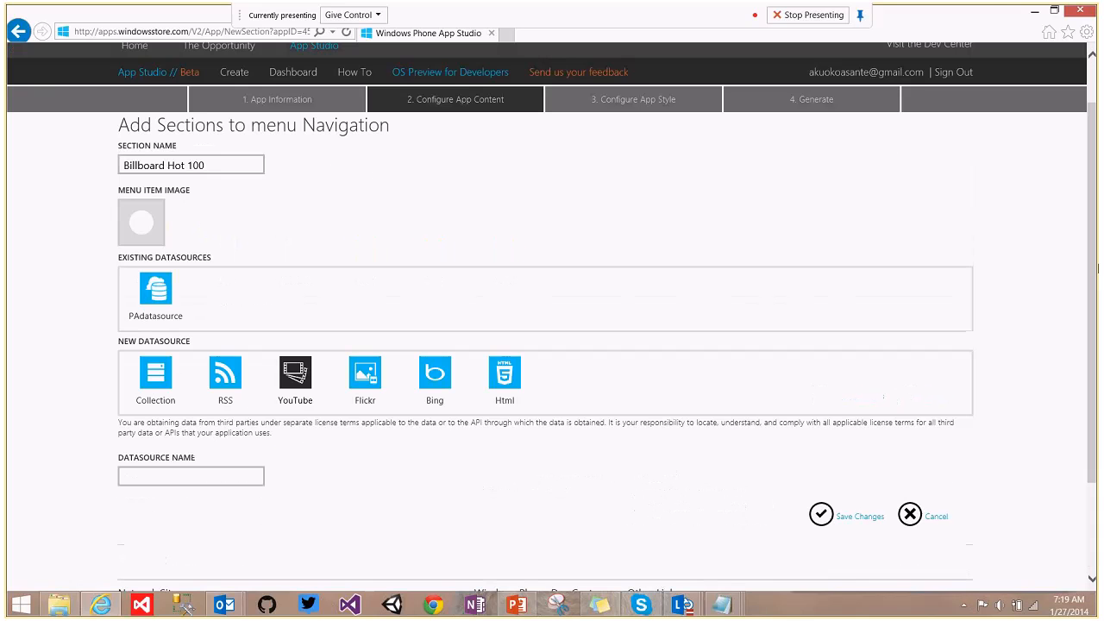
click(224, 481)
text(ho)
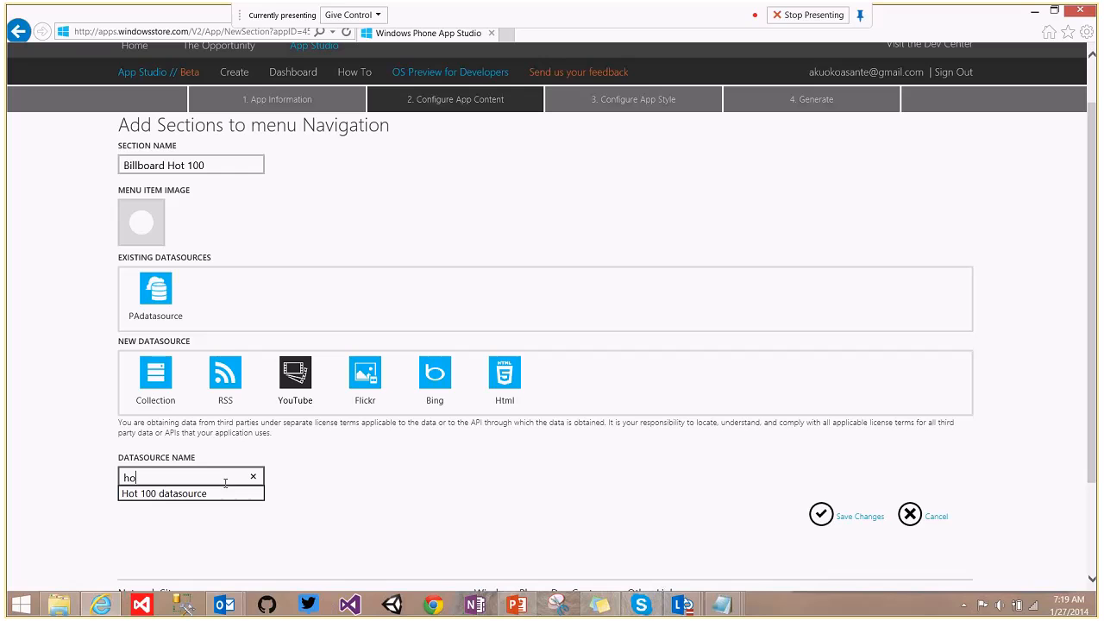
click(226, 493)
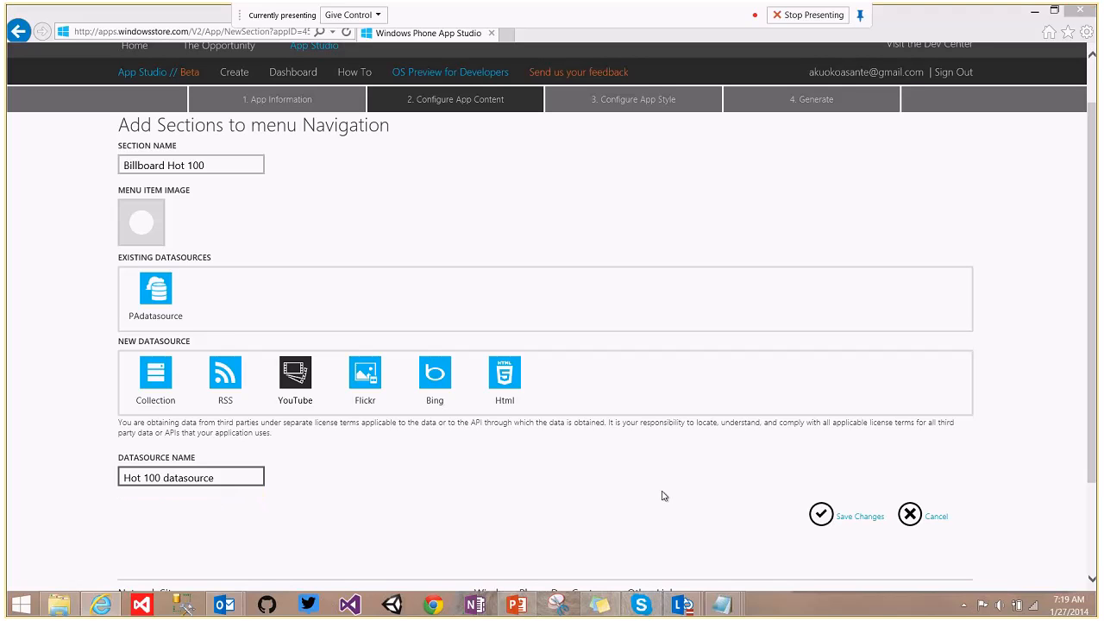
click(860, 514)
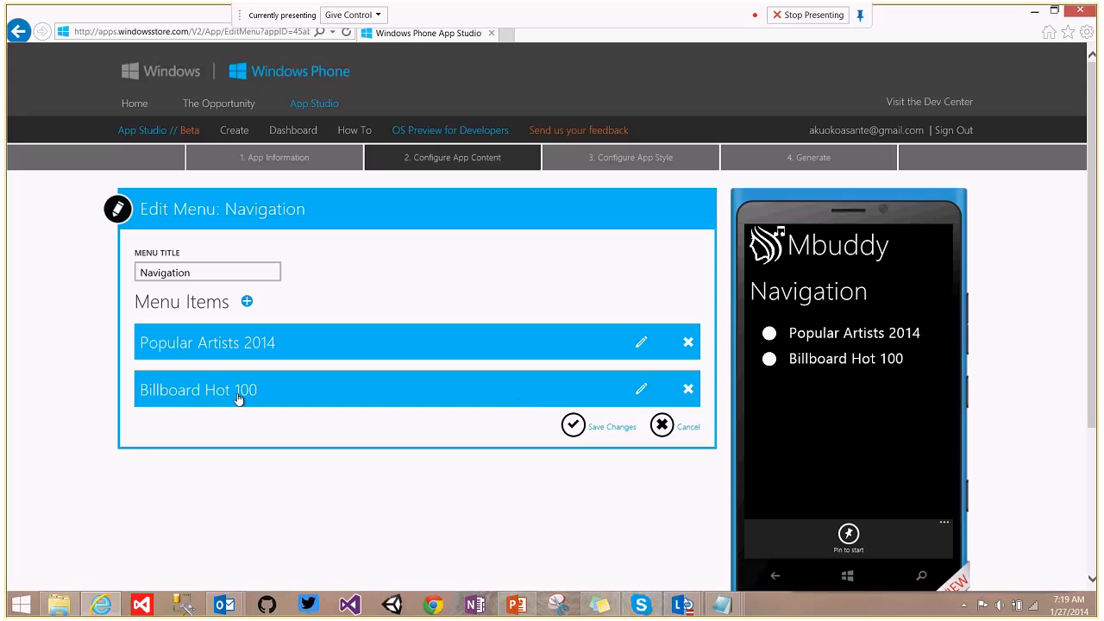
Open the Billboard Hot 100 section and its Hot 100 datasource settings.
click(640, 391)
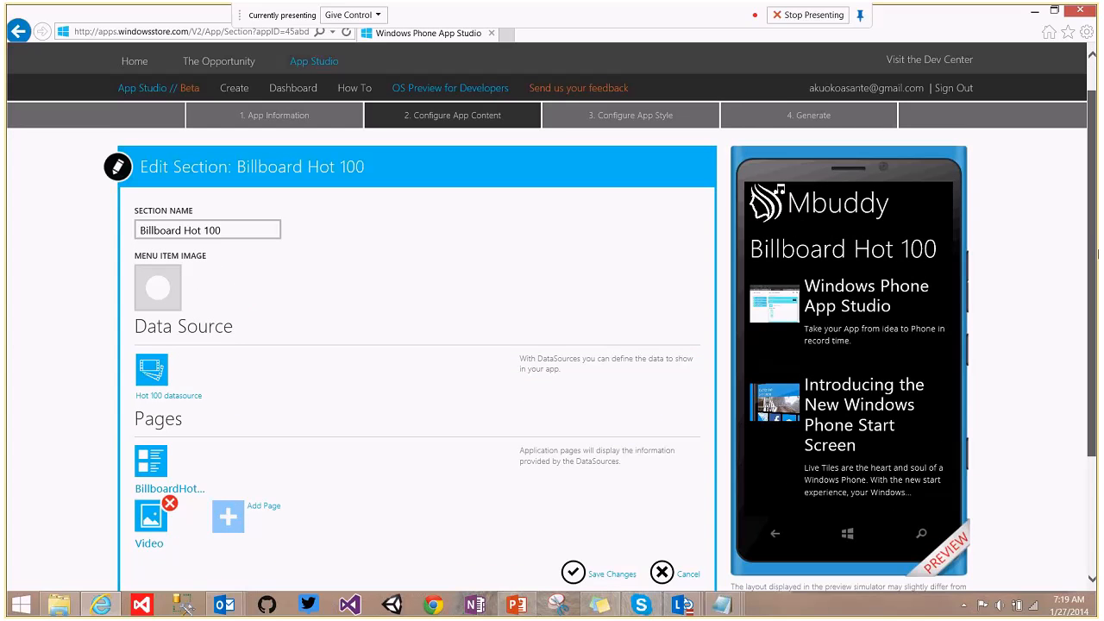
scroll(577, 296, down, 1)
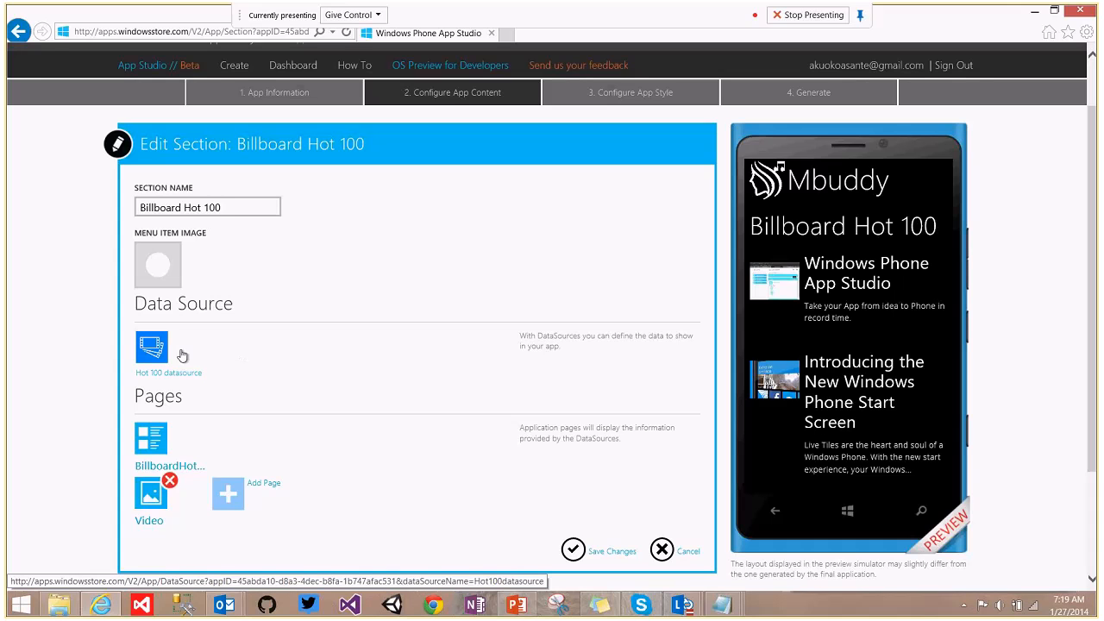
click(152, 346)
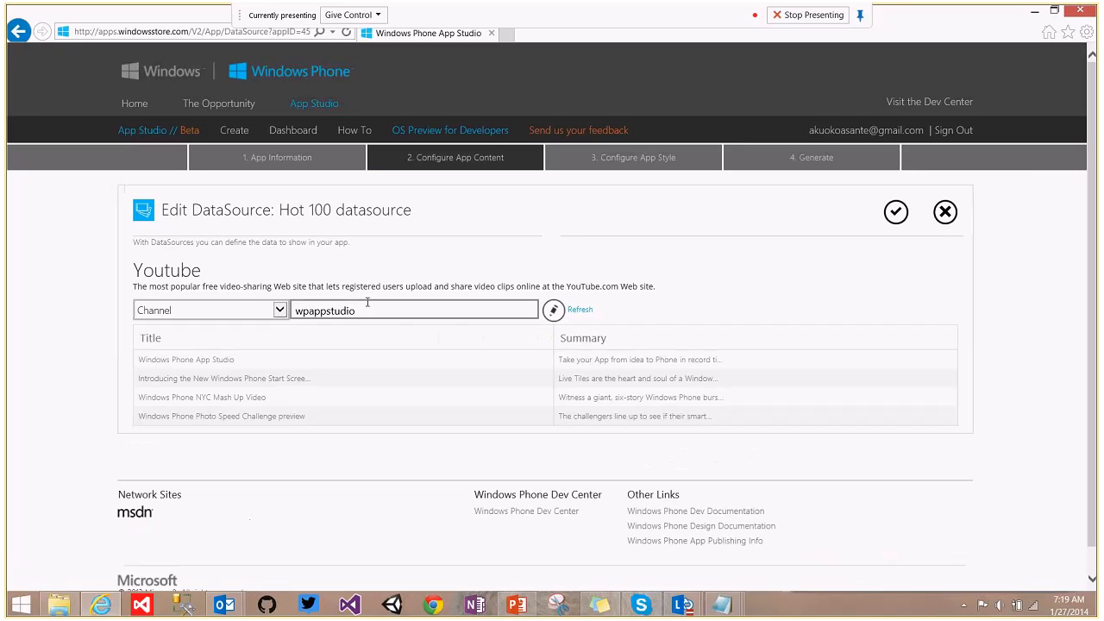
Try the vevo YouTube channel as the feed and load its videos.
click(281, 311)
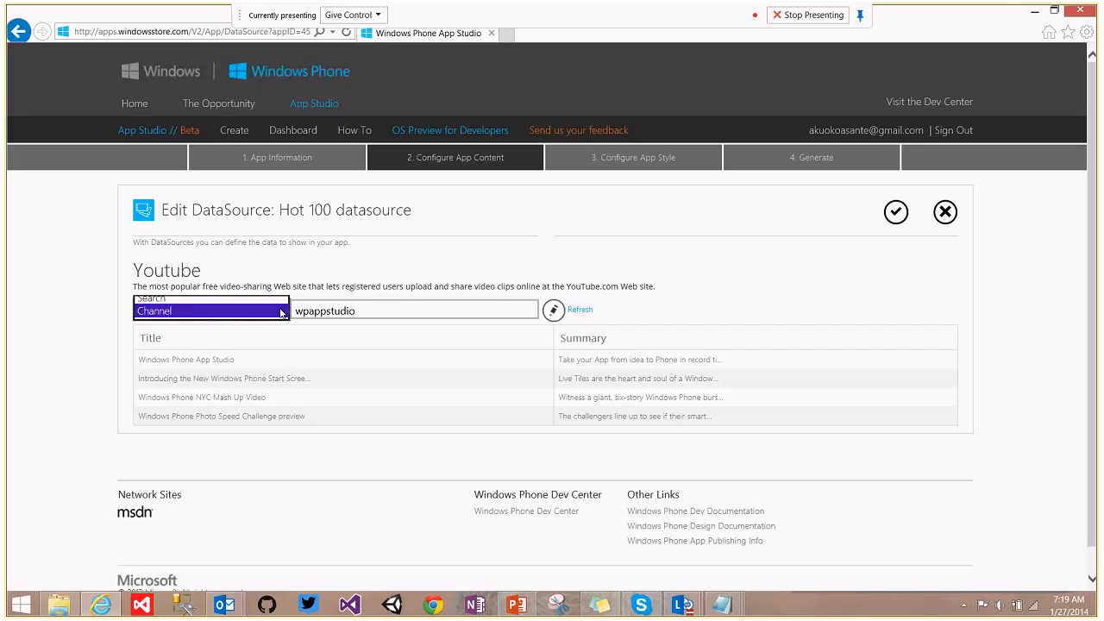
click(280, 311)
key(Tab)
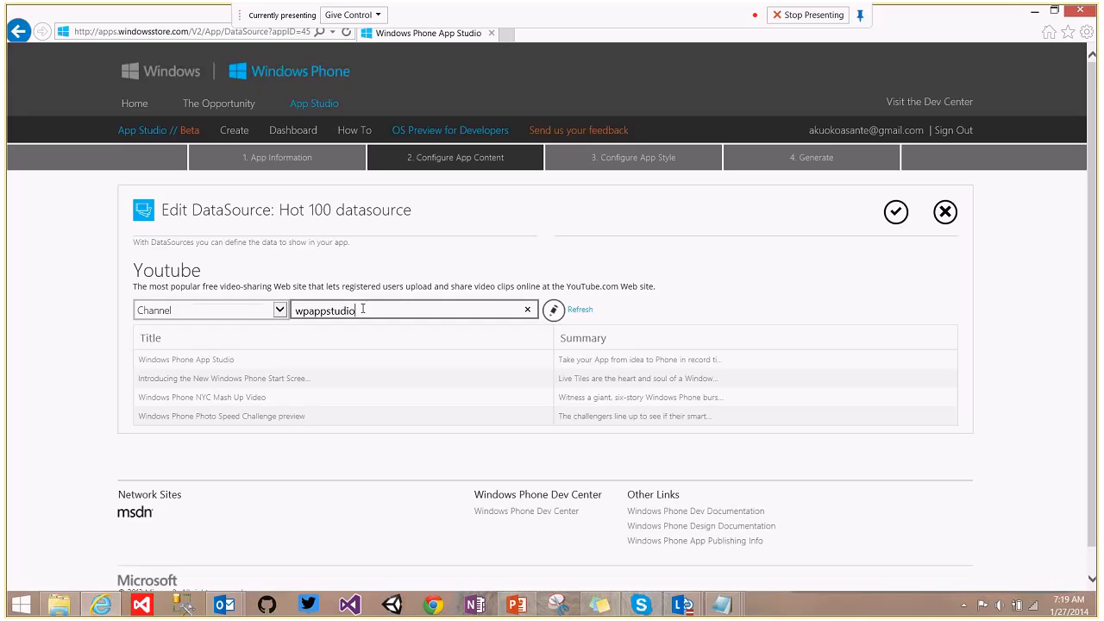
text(b)
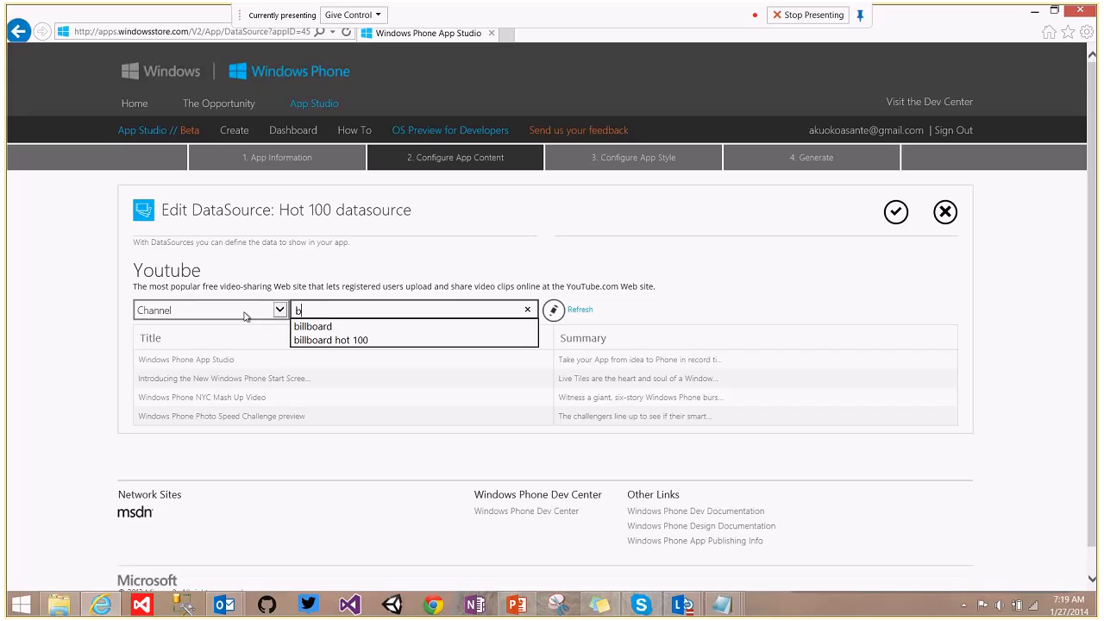
key(BackSpace)
text(vevo)
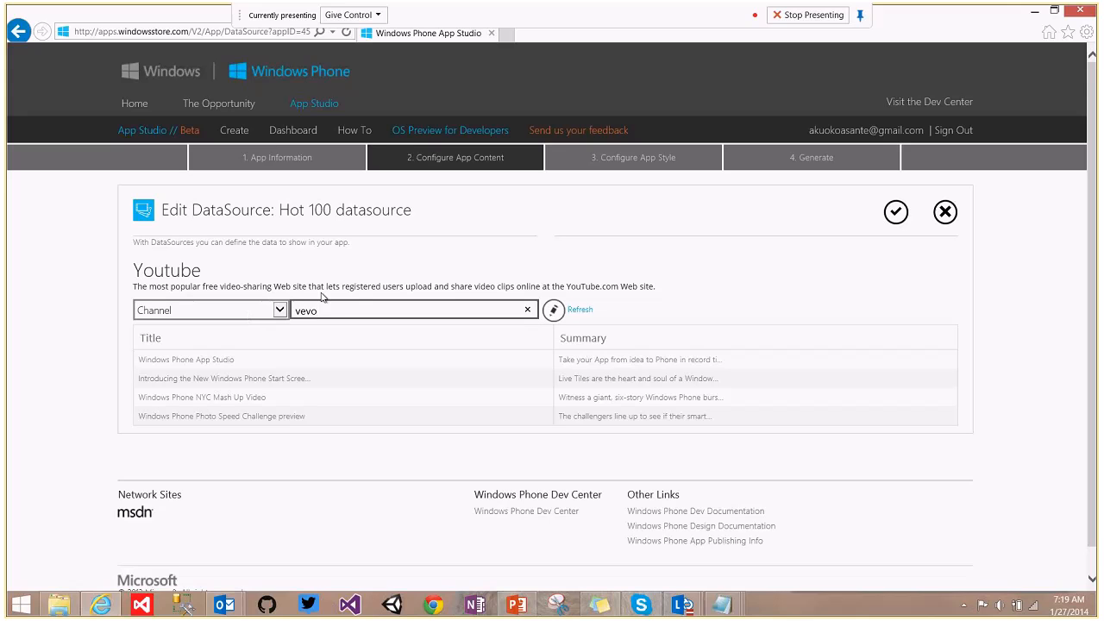
click(583, 311)
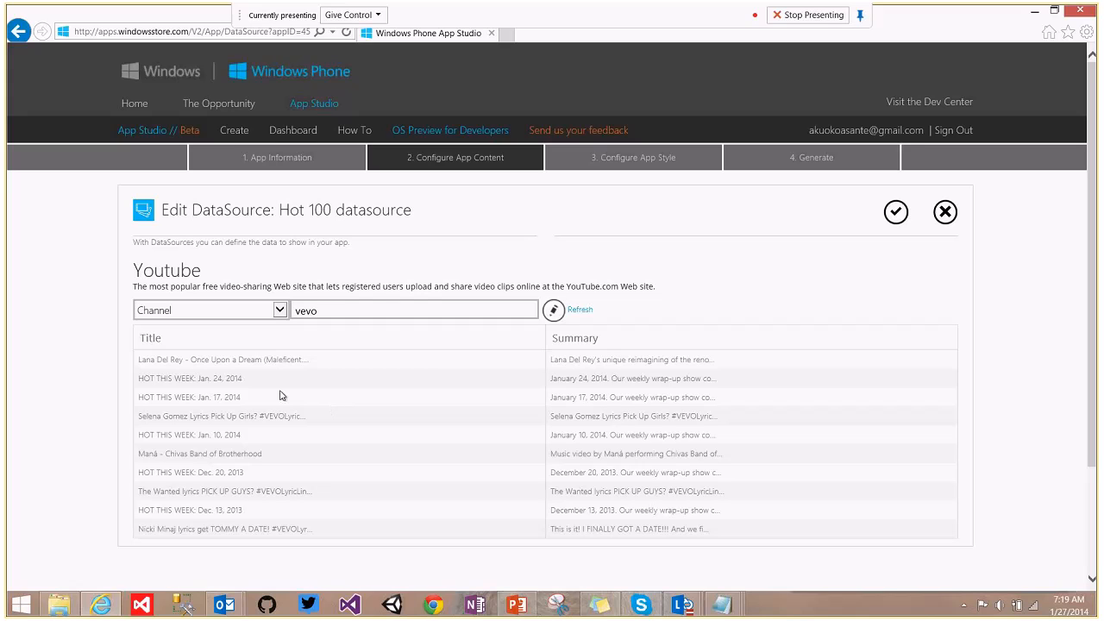
Switch the feed to a YouTube search for 'billboard hot 100' and load results.
click(252, 309)
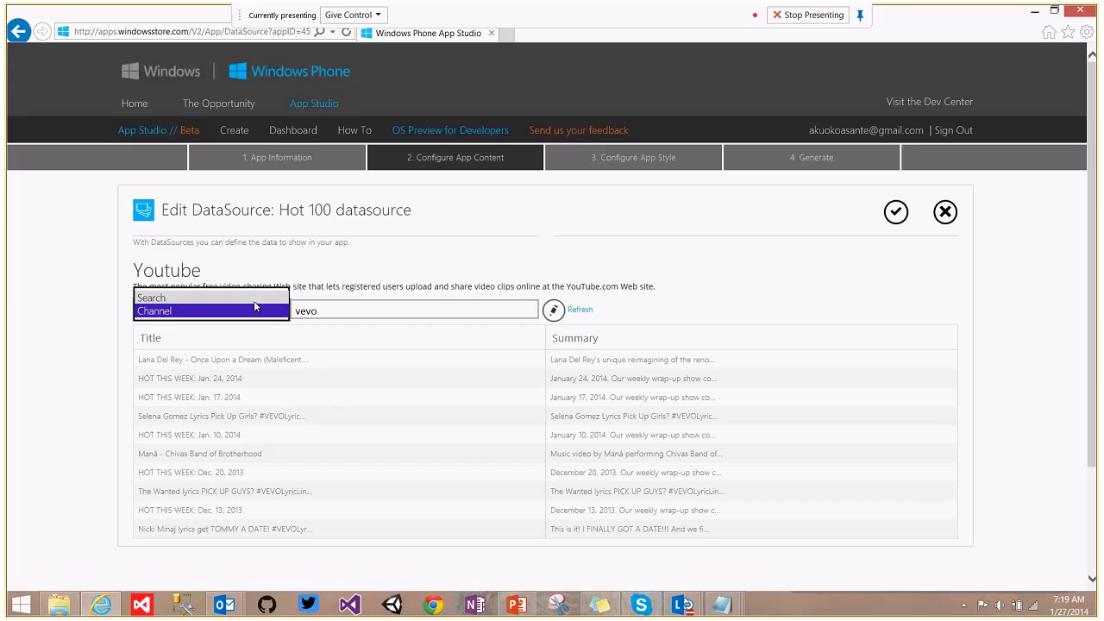
click(253, 298)
double_click(302, 311)
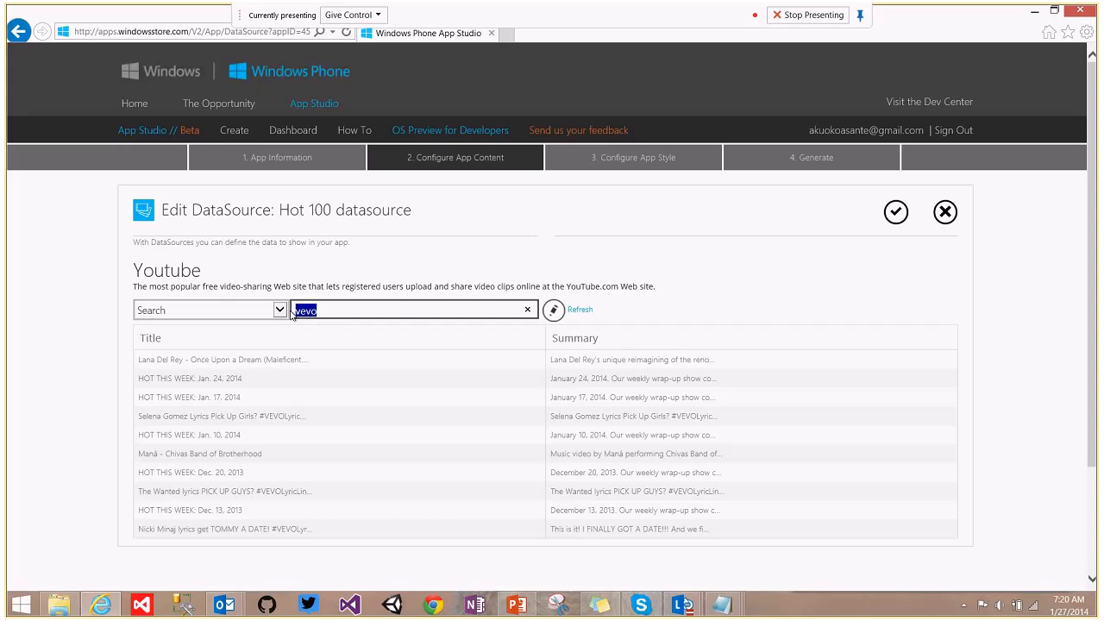
text(bi)
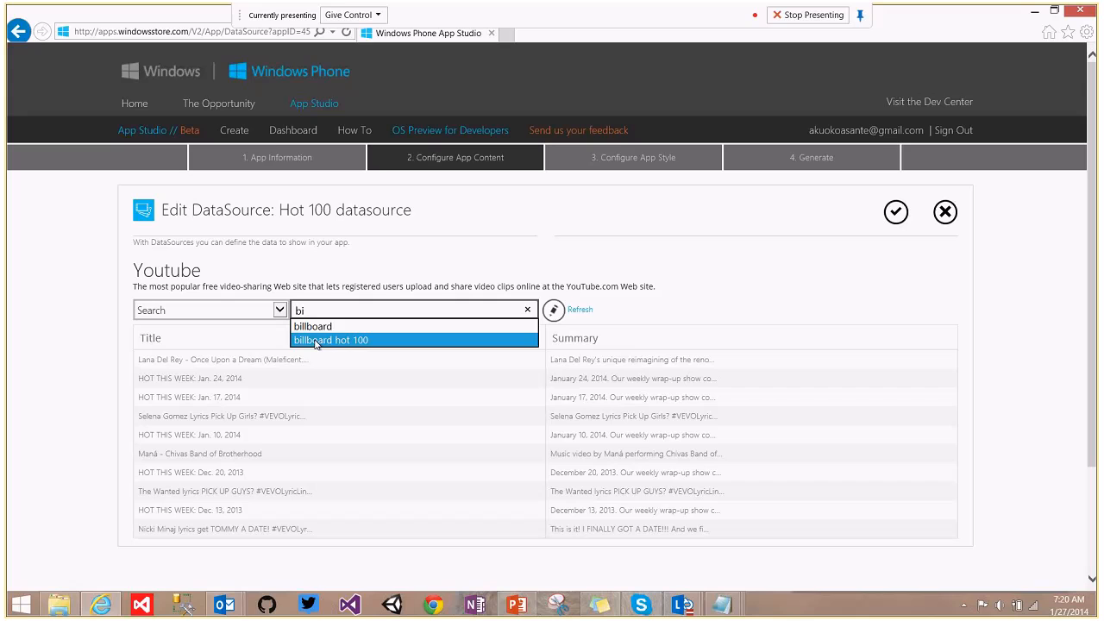
click(316, 340)
click(584, 312)
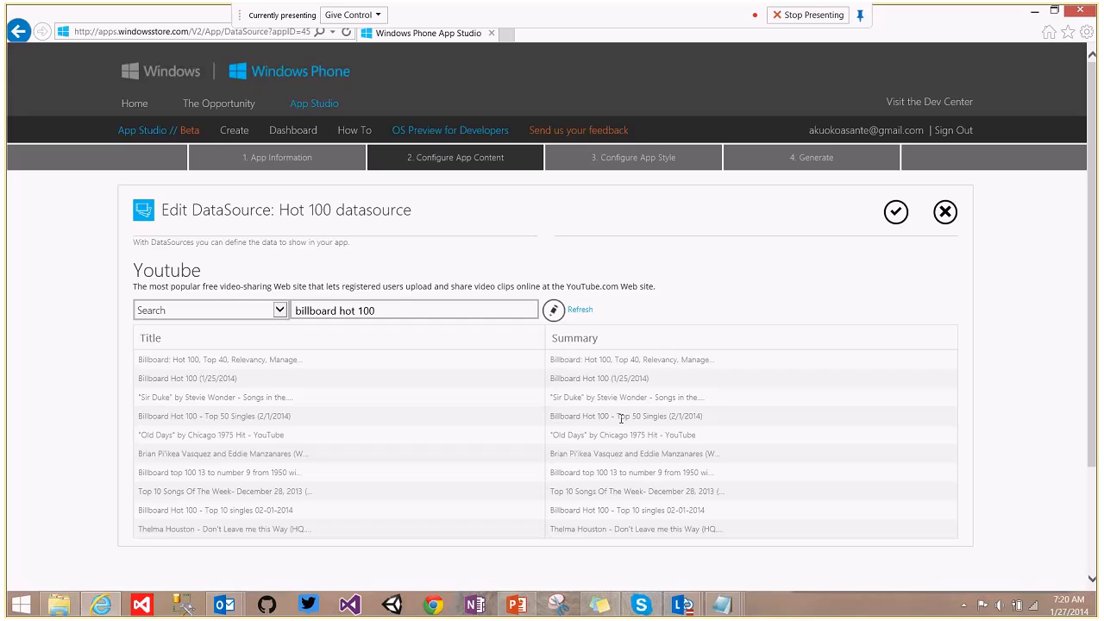
Try a channel feed named 'billboard' instead of the search.
click(281, 312)
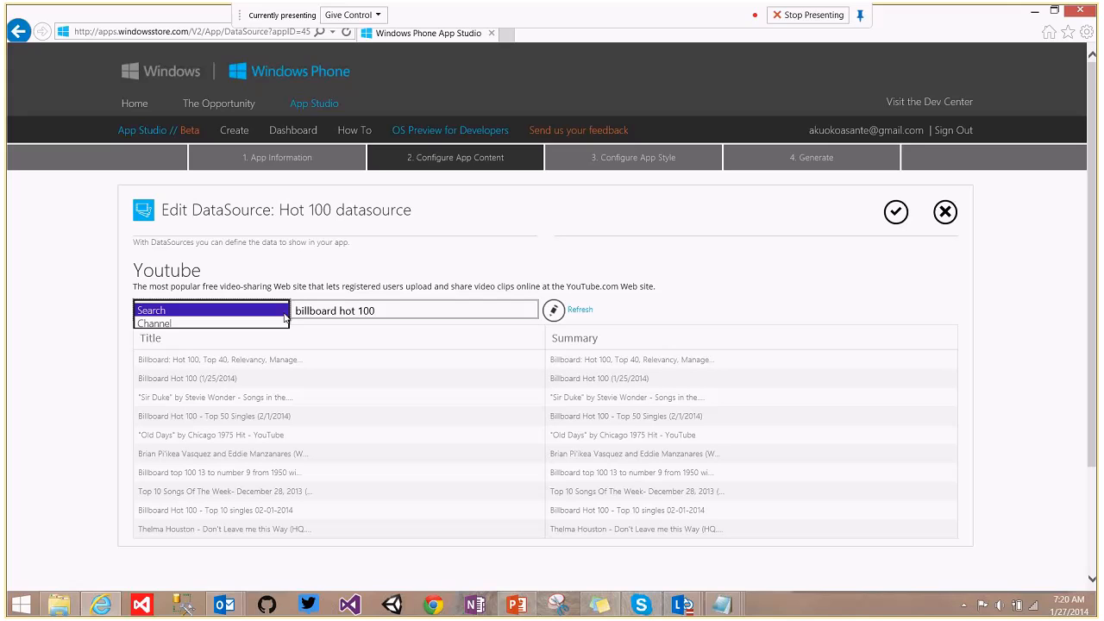
click(261, 330)
drag(426, 309, 340, 311)
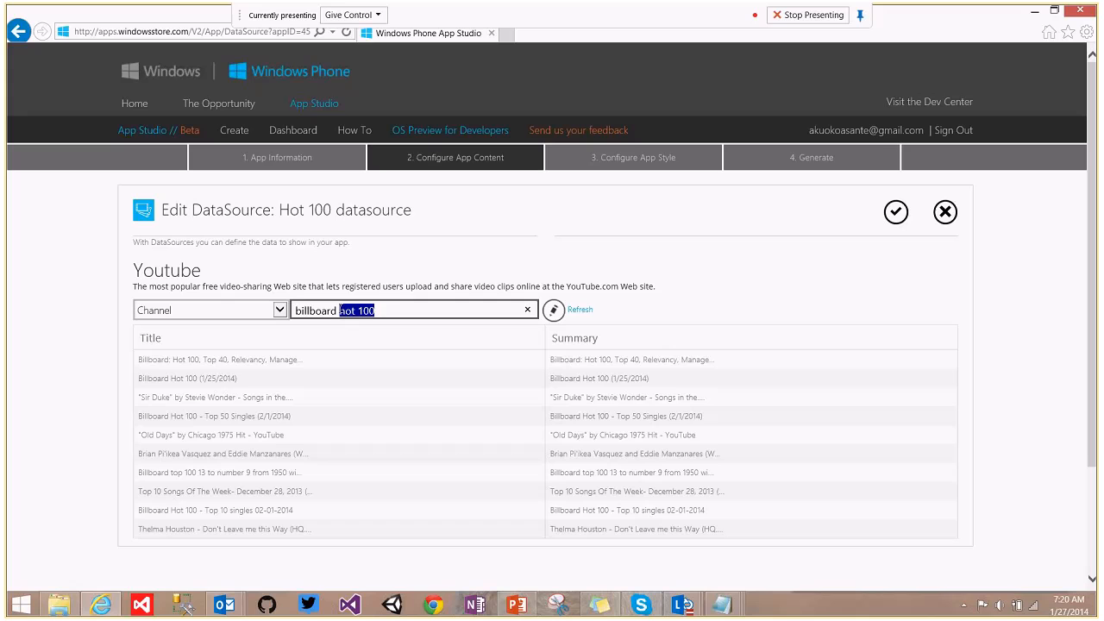
key(BackSpace)
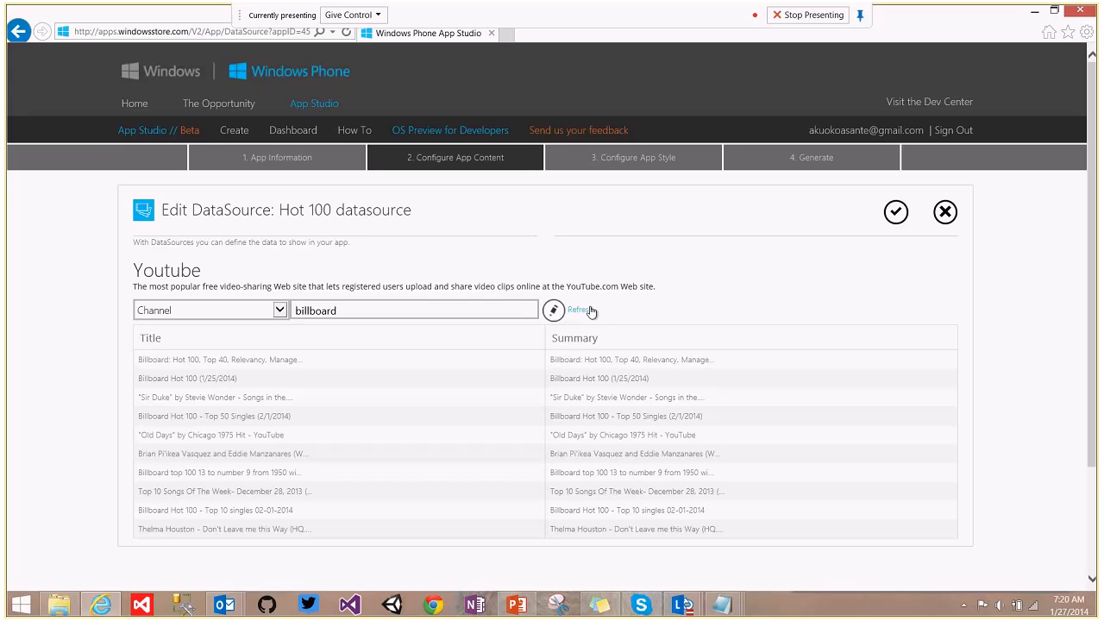
click(590, 310)
Return to a search feed for 'billboard hot 100' and reload the results.
click(340, 311)
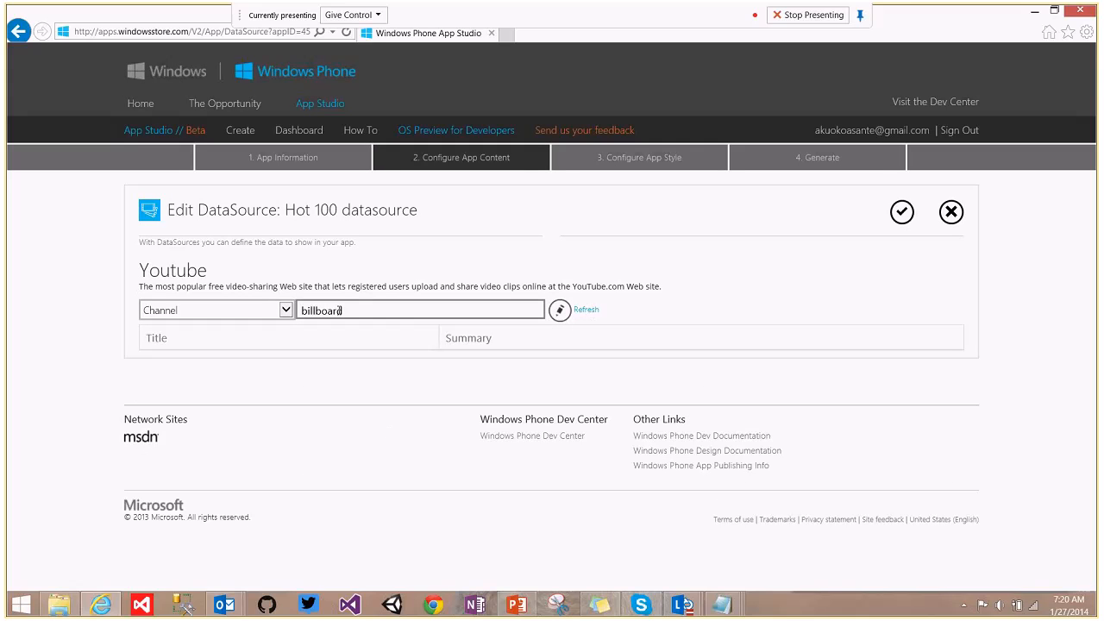
click(278, 308)
click(276, 297)
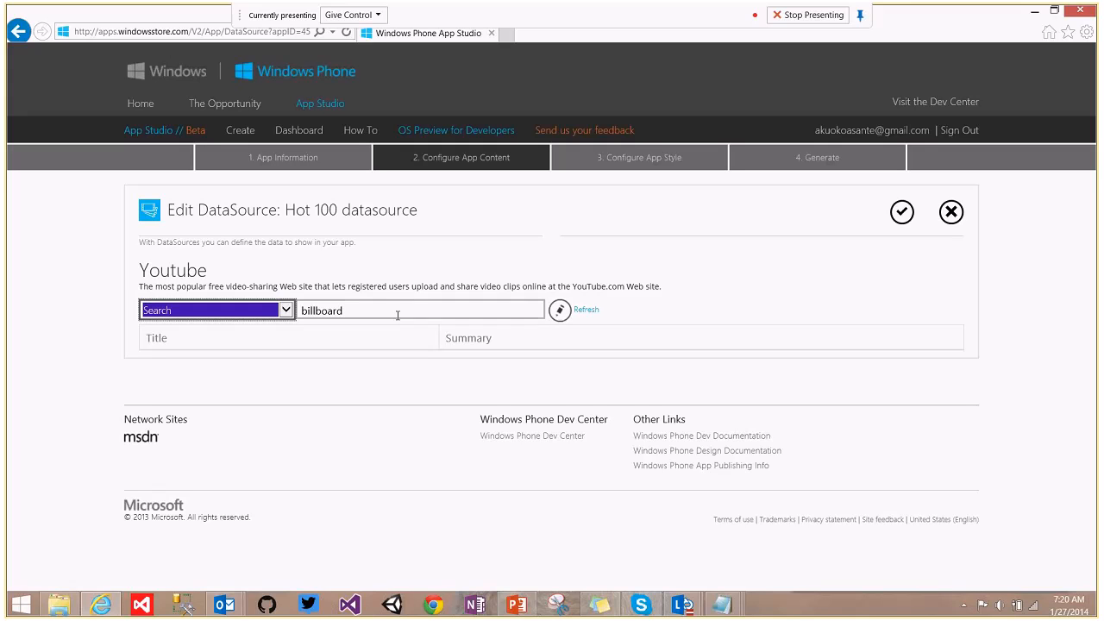
click(387, 312)
text(100)
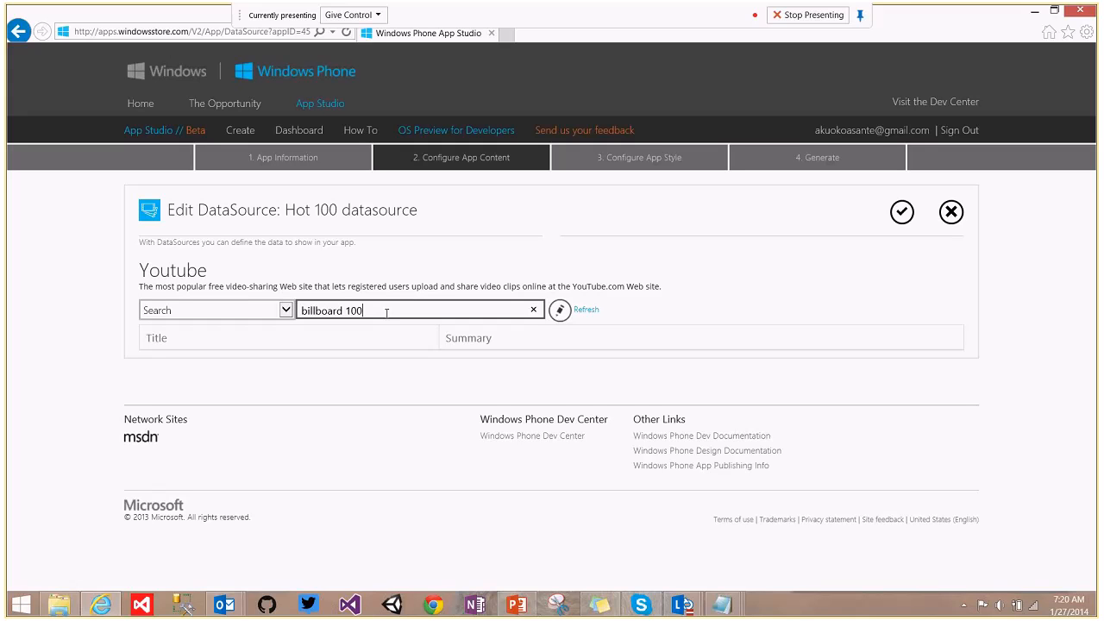
key(BackSpace)
key(BackSpace)
key(BackSpace)
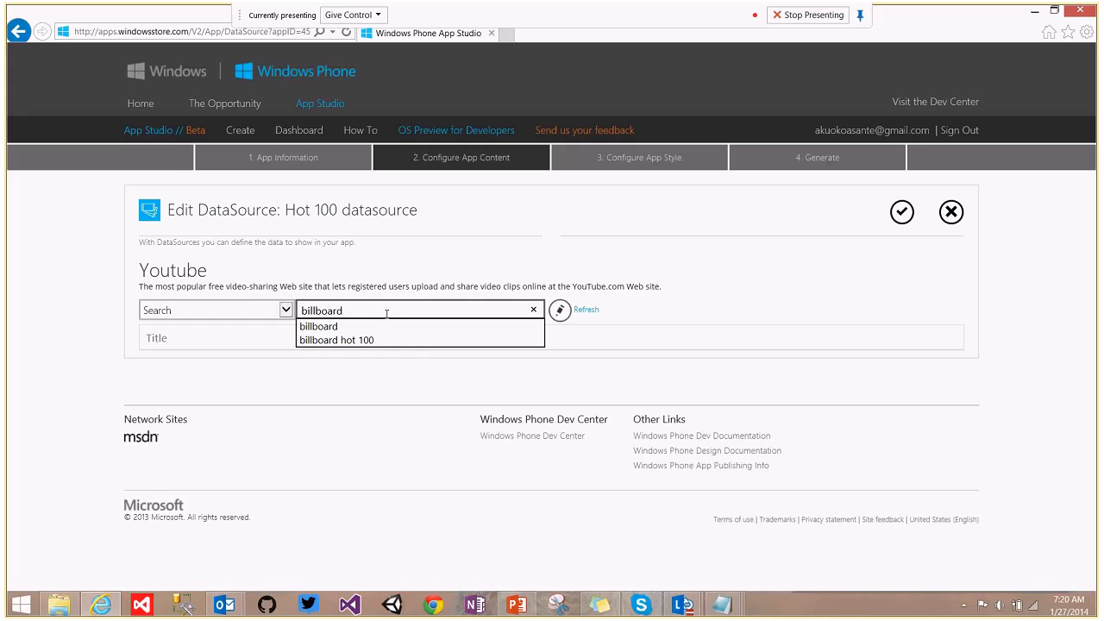
click(376, 340)
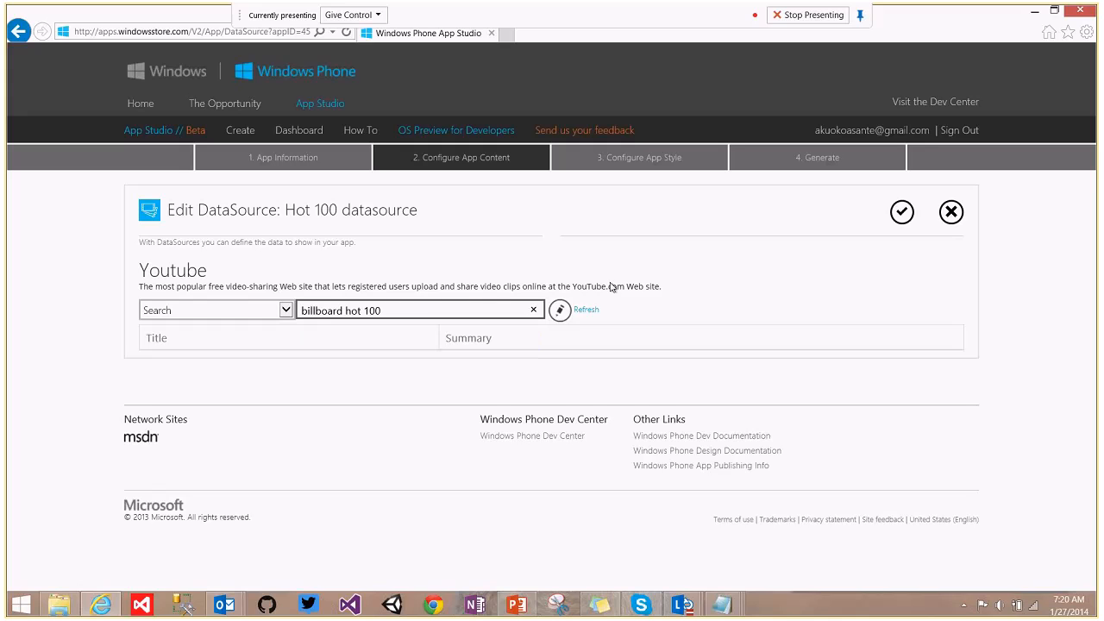
click(583, 313)
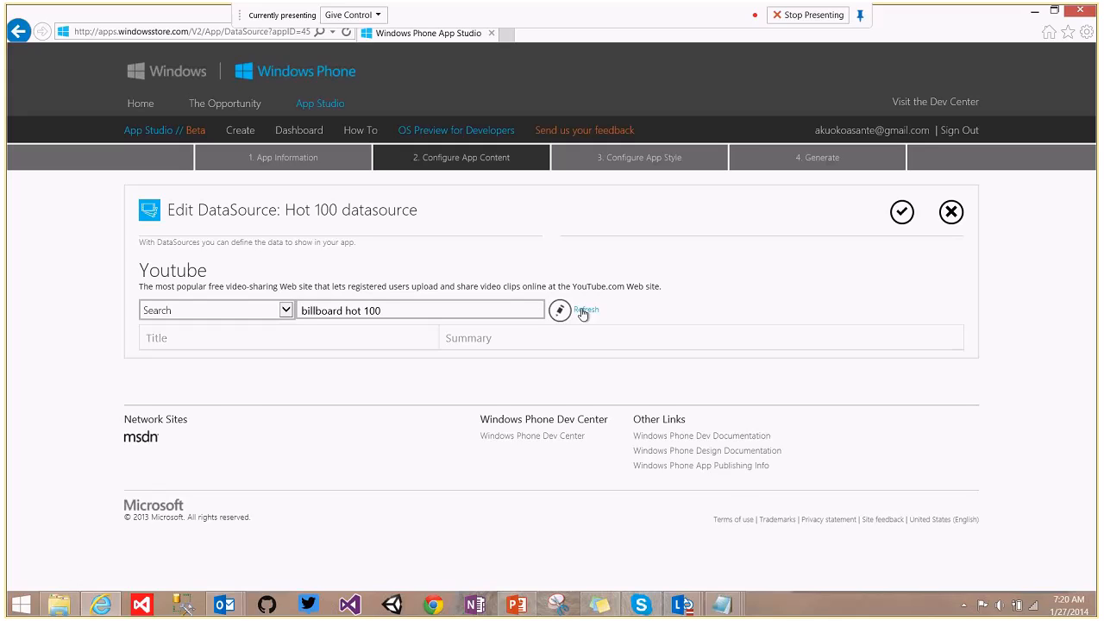
drag(1094, 216, 1094, 228)
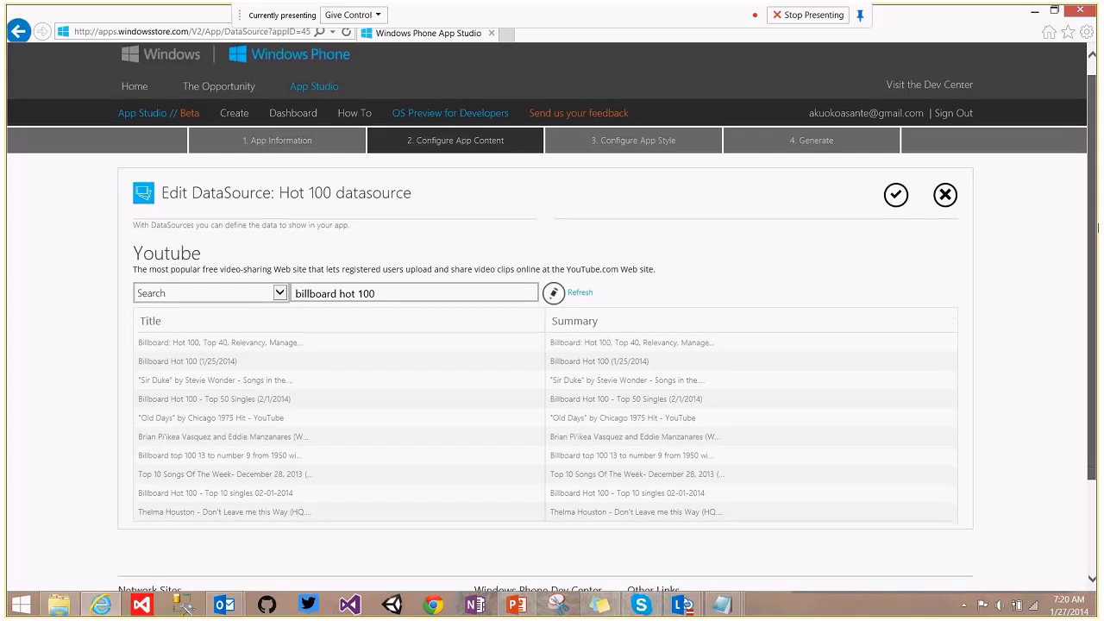
Save the Hot 100 datasource and open the BillboardHot100 page for editing.
click(887, 196)
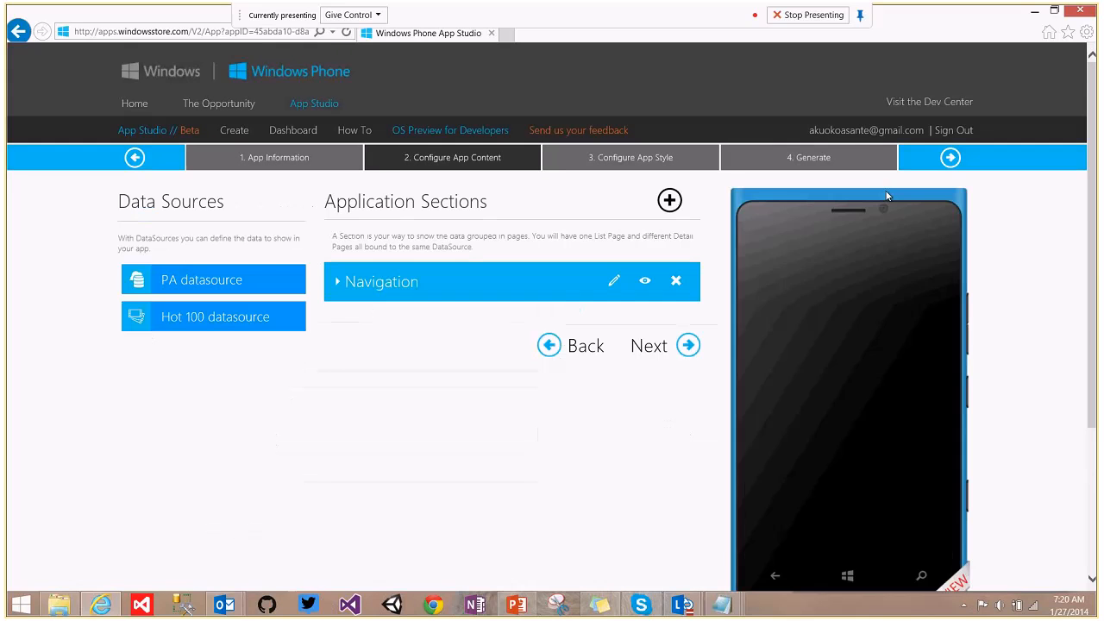
click(339, 283)
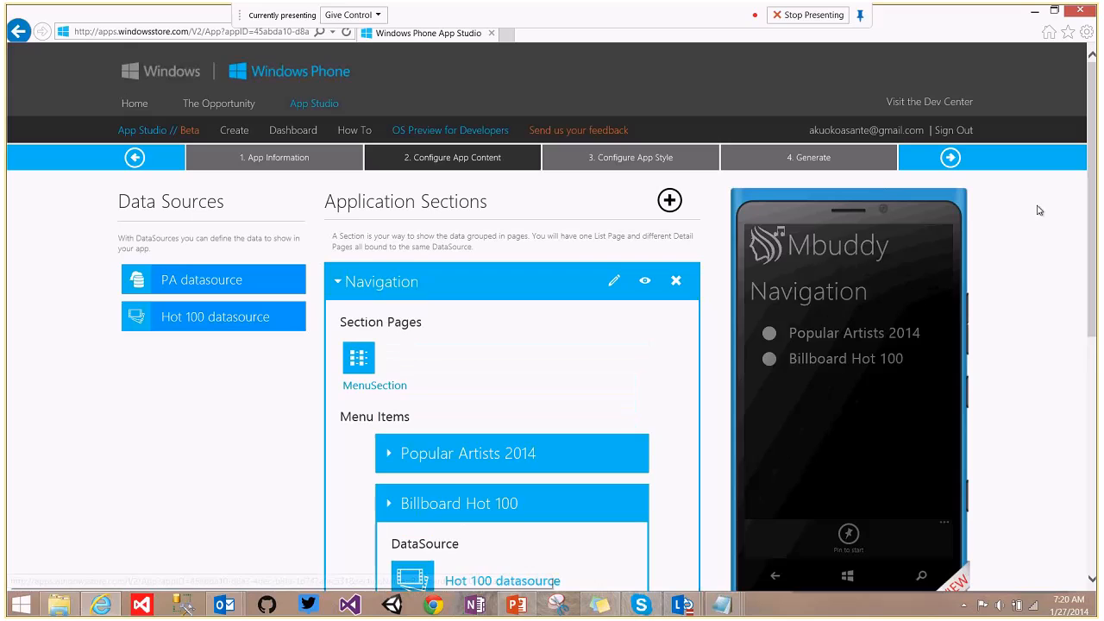
scroll(474, 387, down, 3)
click(411, 373)
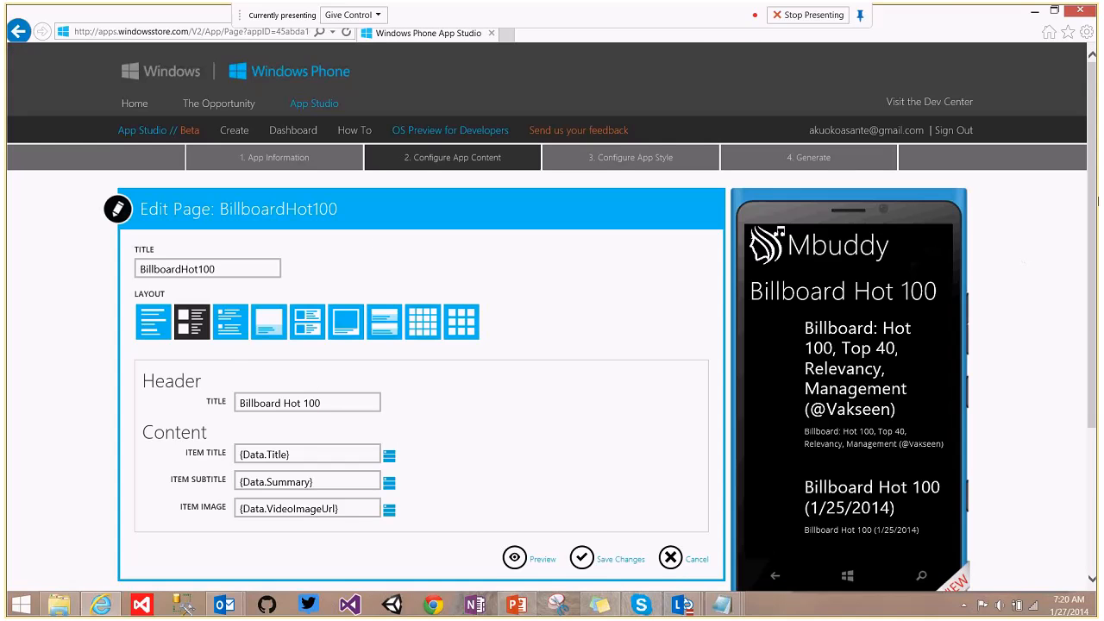
Choose the large-image layout with overlaid titles and save the page.
scroll(1098, 270, down, 1)
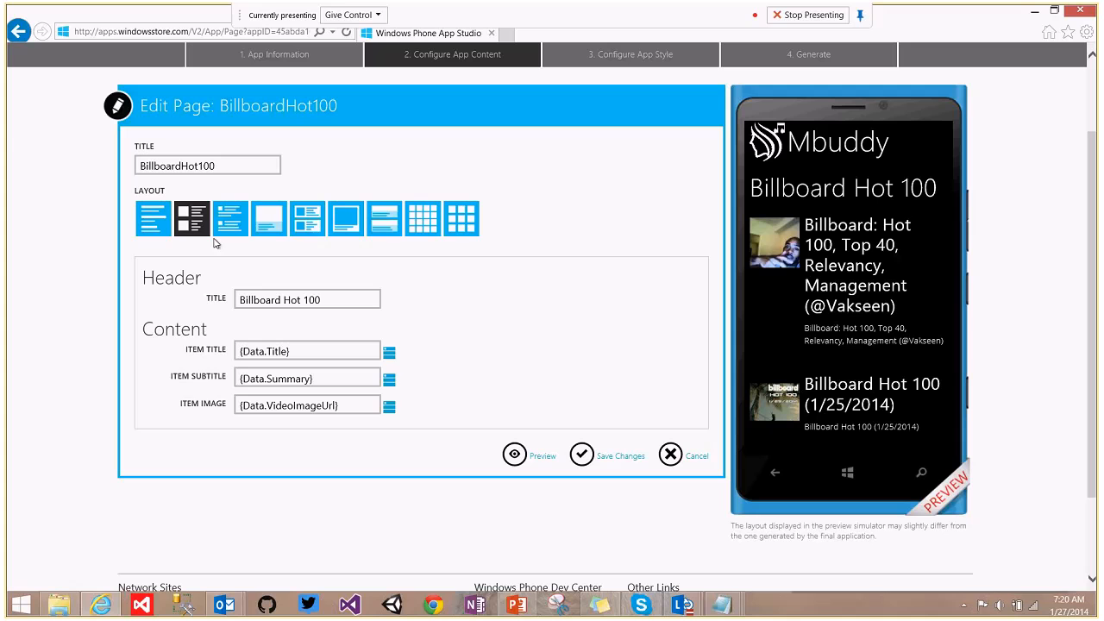
click(386, 218)
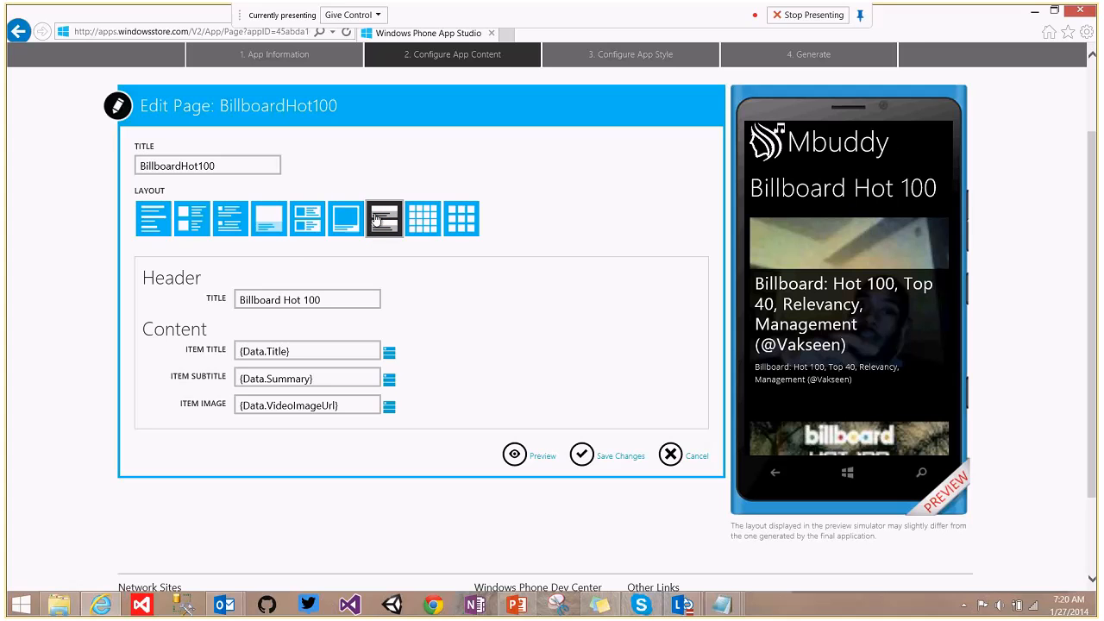
click(348, 221)
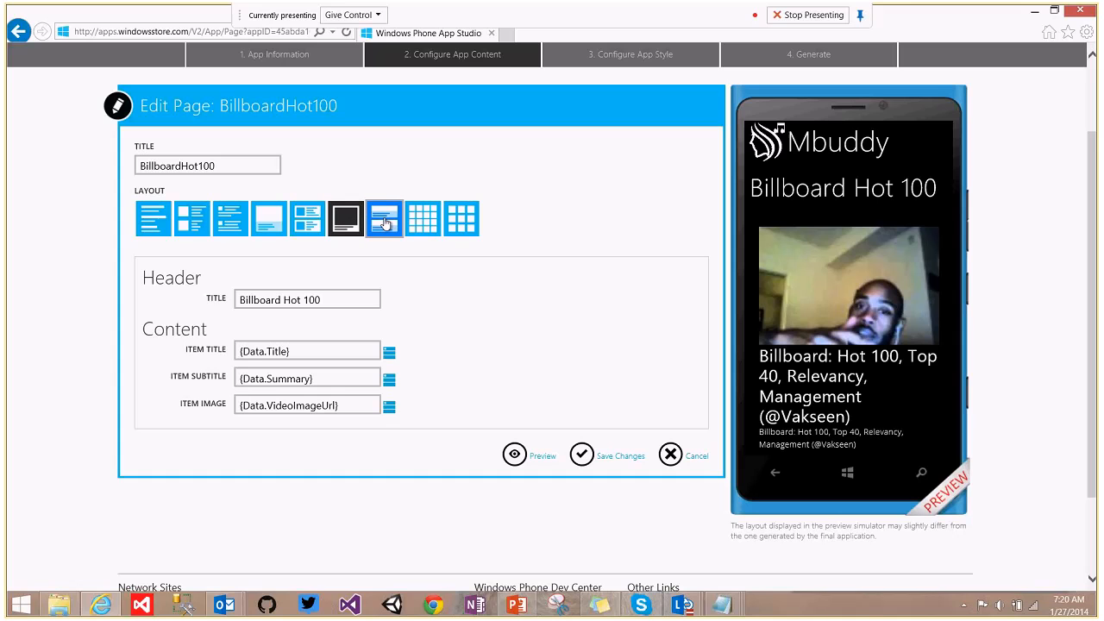
click(385, 223)
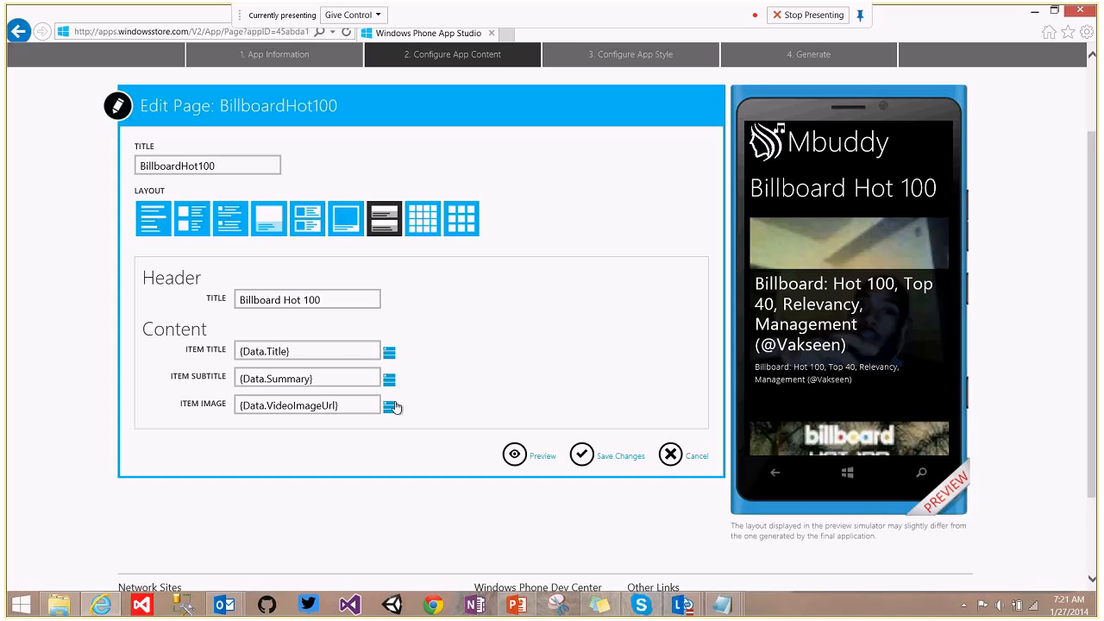
click(581, 454)
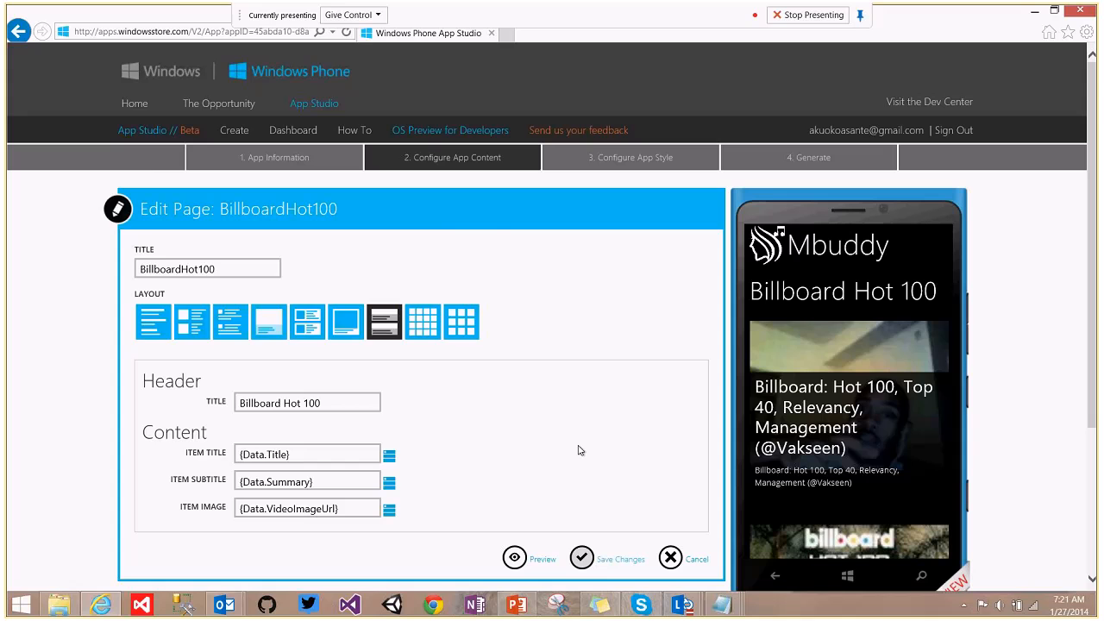
Expand Navigation, collapse the Billboard Hot 100 item, and start editing the Navigation menu.
click(335, 276)
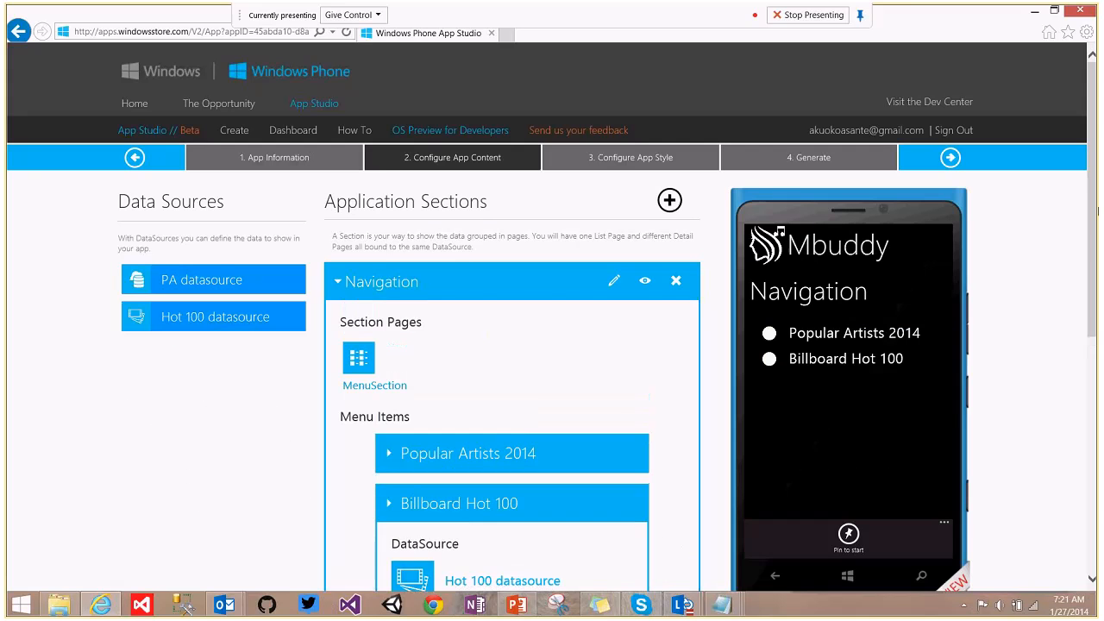
scroll(456, 406, down, 5)
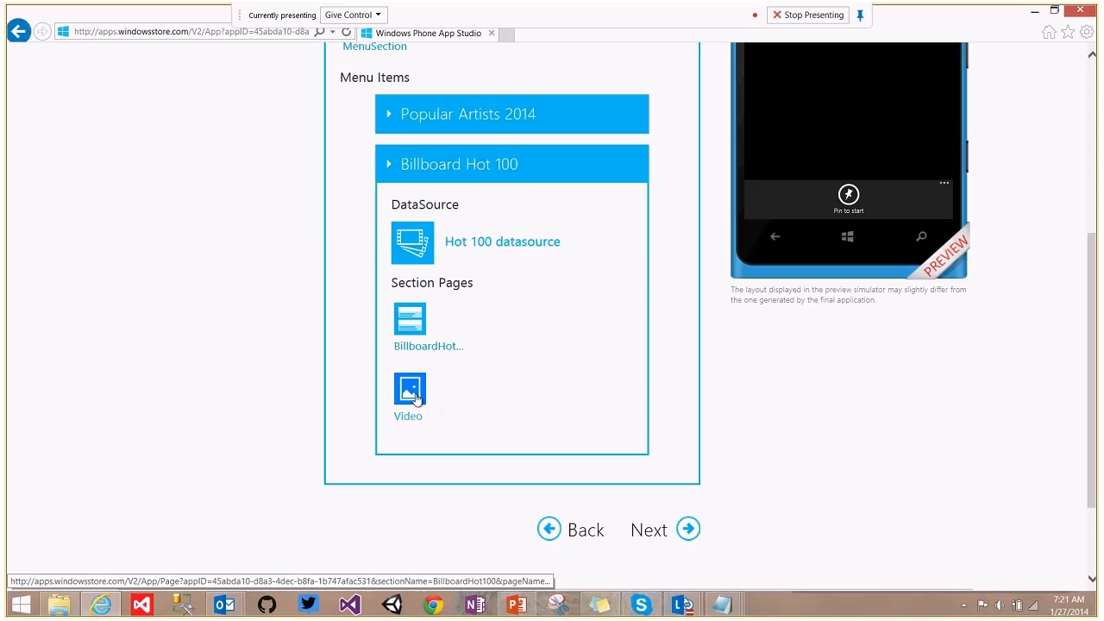
scroll(460, 445, up, 3)
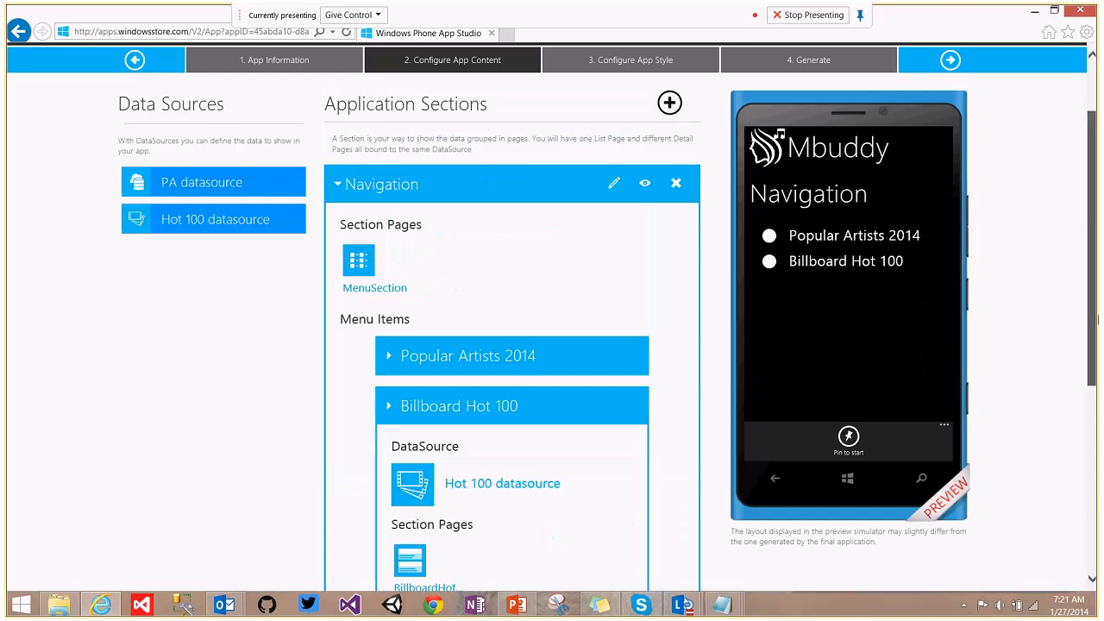
click(448, 406)
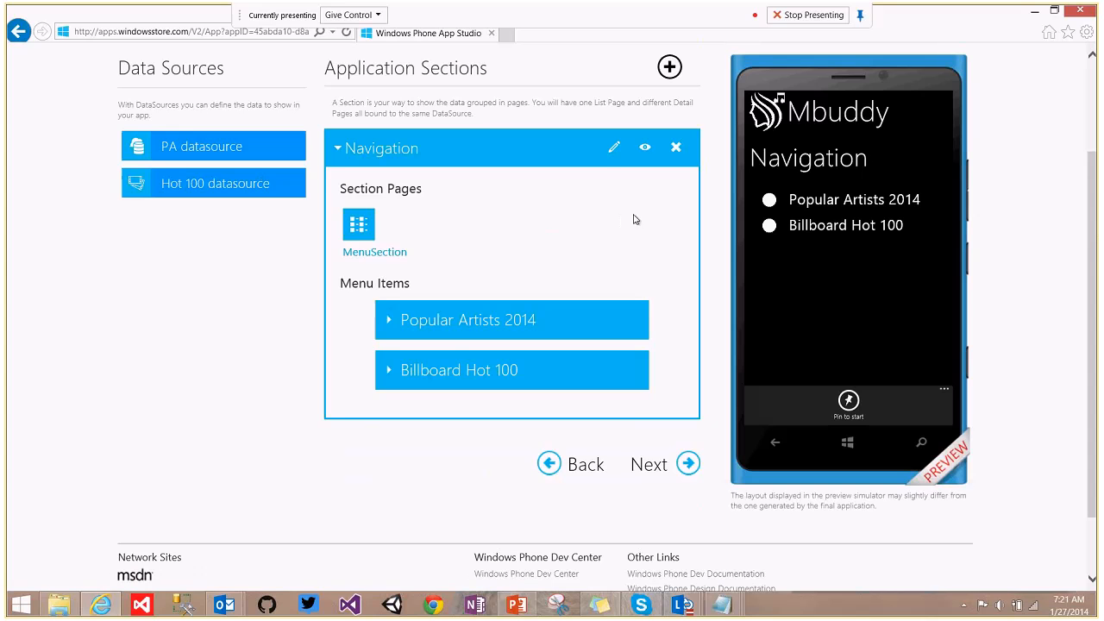
click(614, 147)
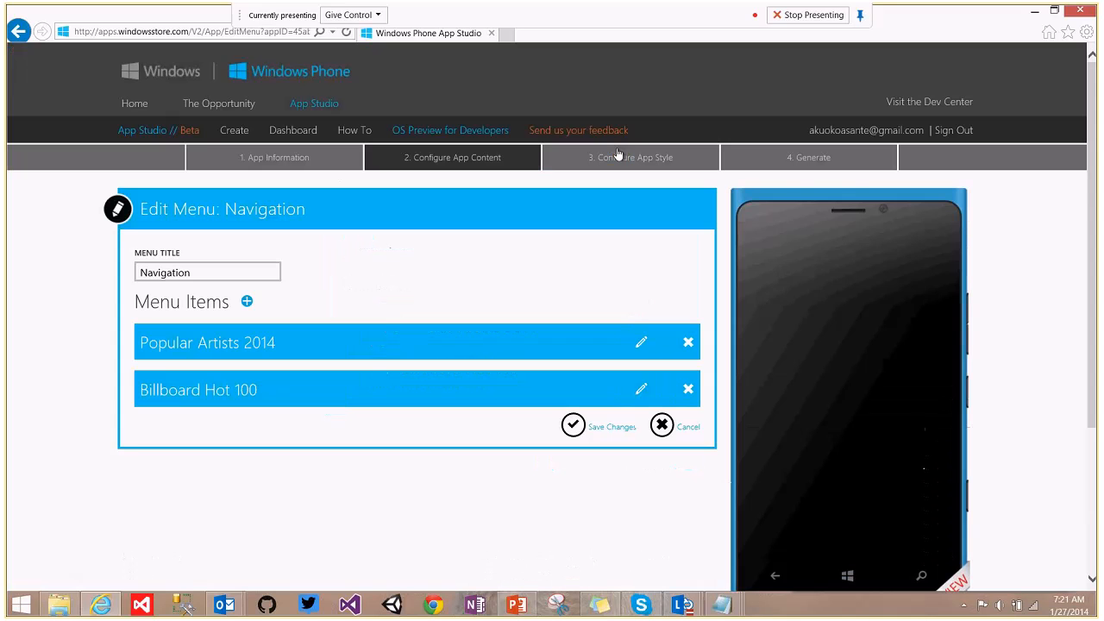
Add a new section item to the Navigation menu named Billboard RSS.
click(246, 303)
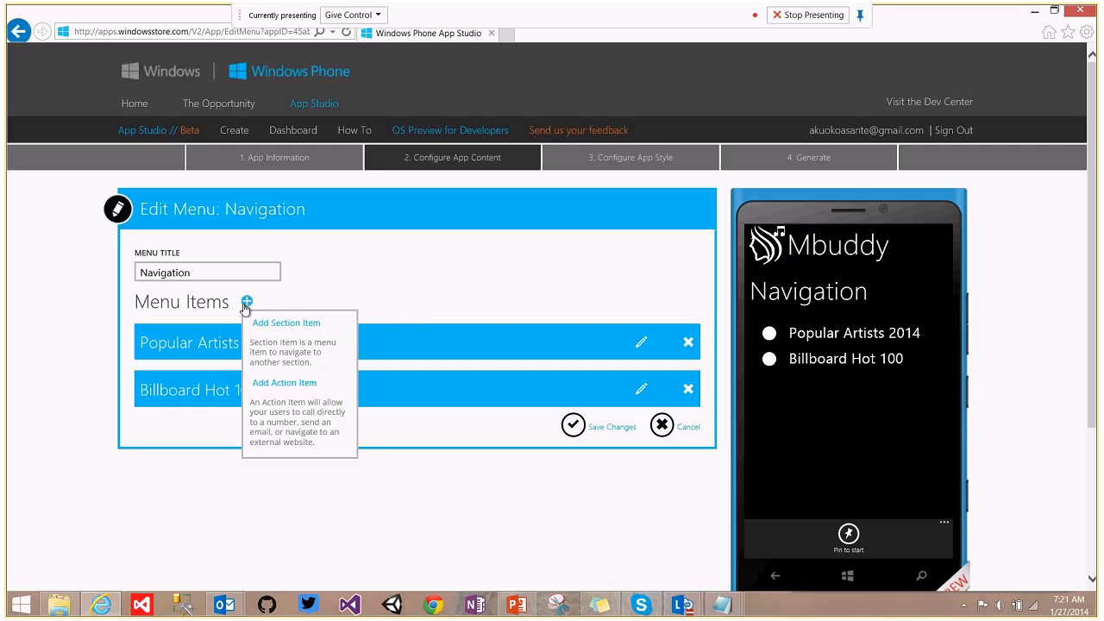
click(286, 324)
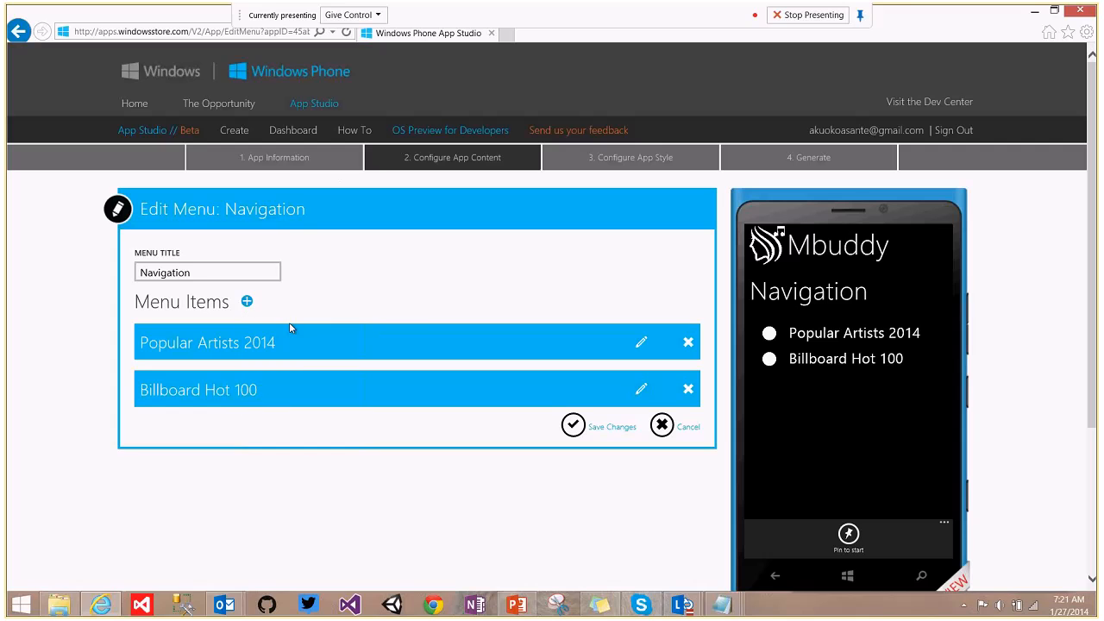
click(136, 223)
text(Bill)
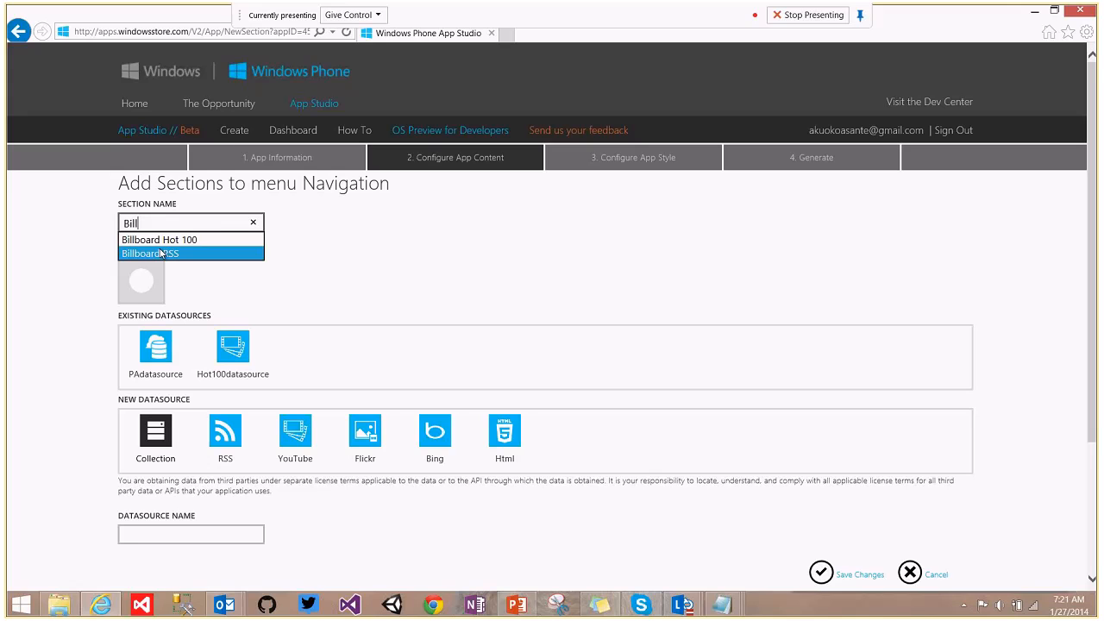
click(160, 252)
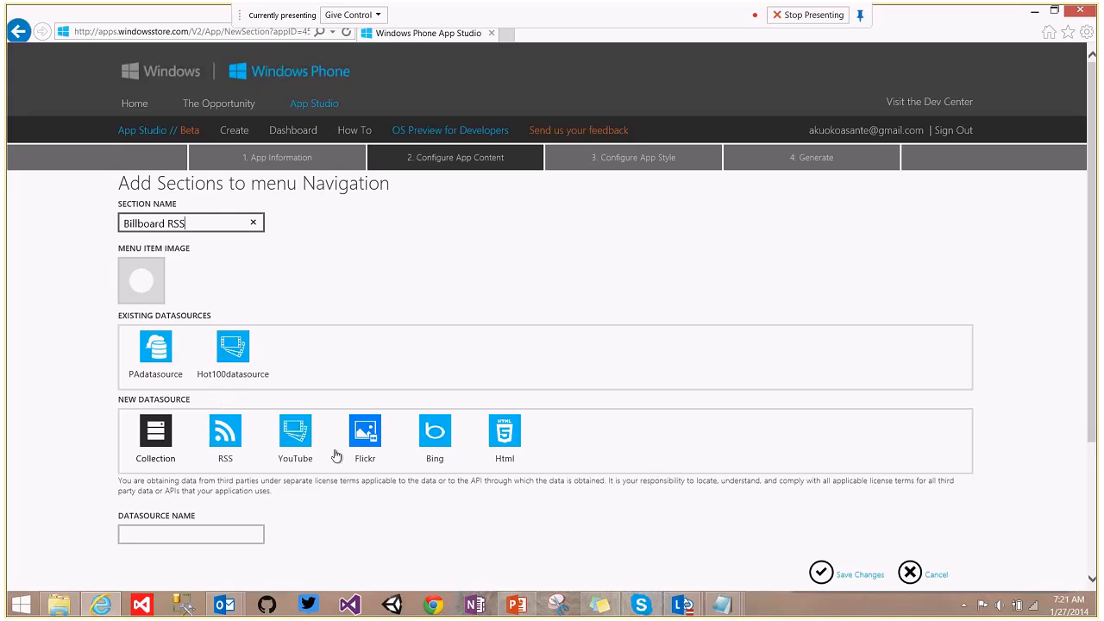
Feed it from a new RSS data source named 'RSS datasource' and save the section.
click(218, 459)
click(191, 532)
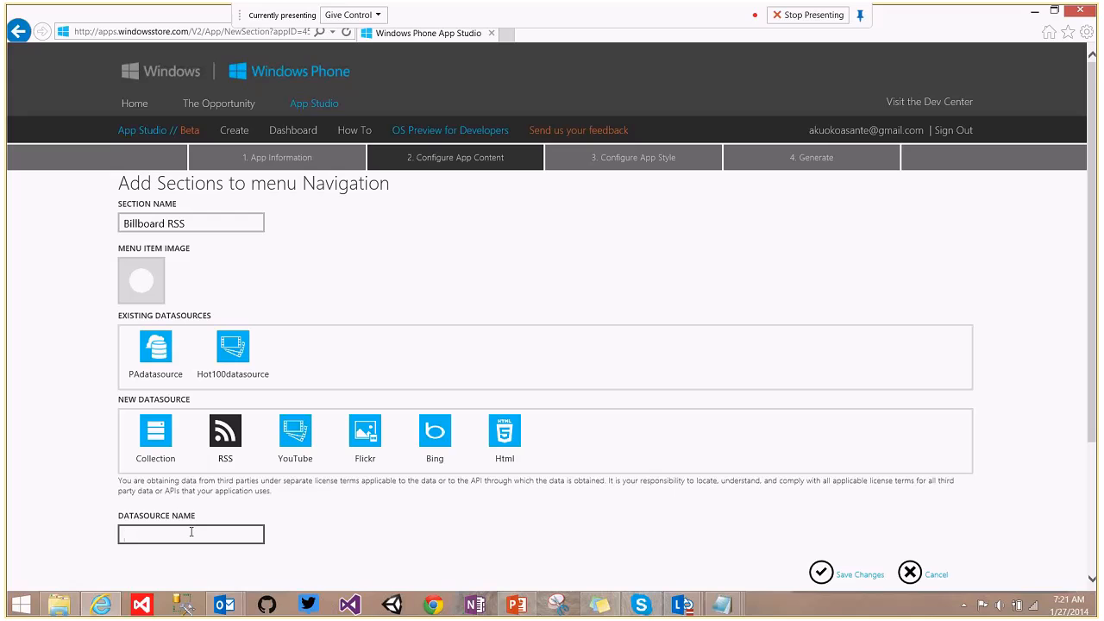
text(R)
click(197, 557)
click(822, 574)
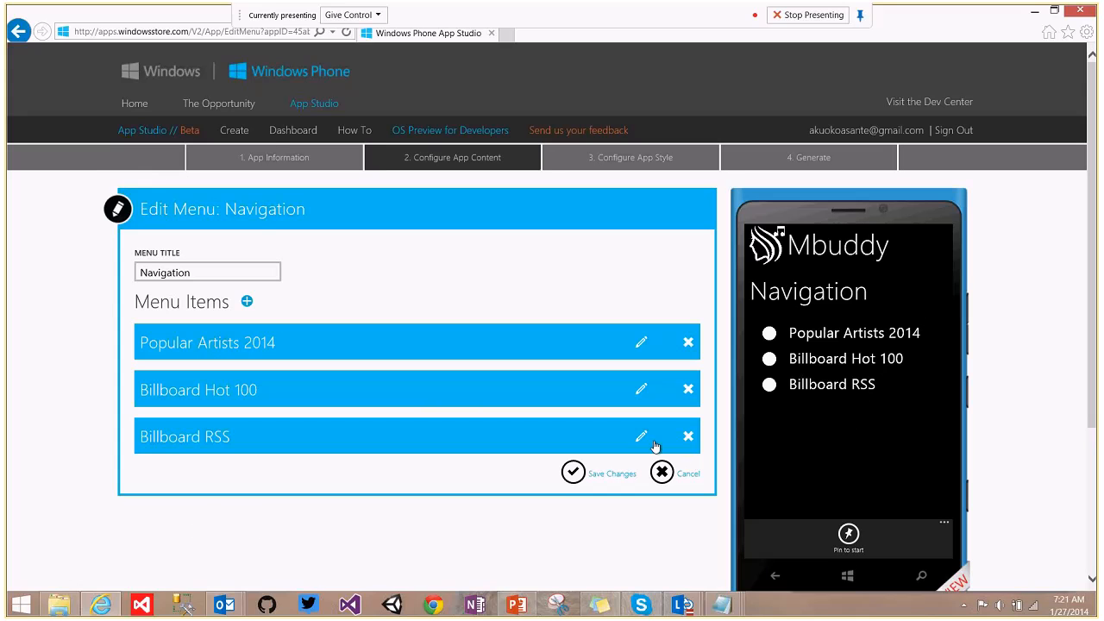
Edit the Billboard RSS menu item and open its RSS datasource settings.
click(642, 437)
drag(1095, 94, 1096, 223)
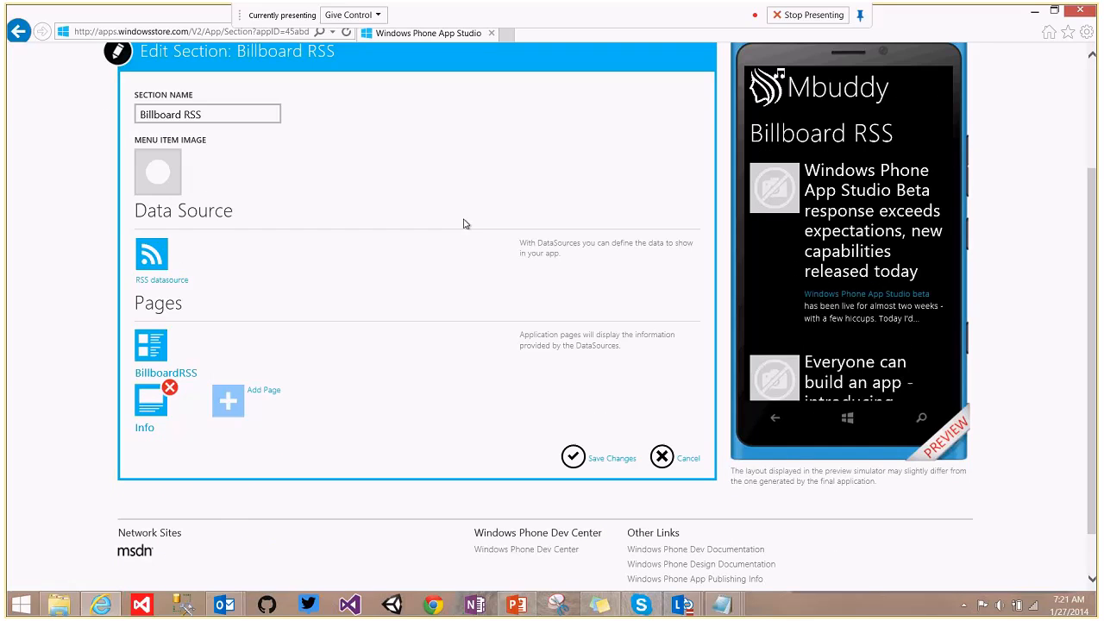
click(151, 256)
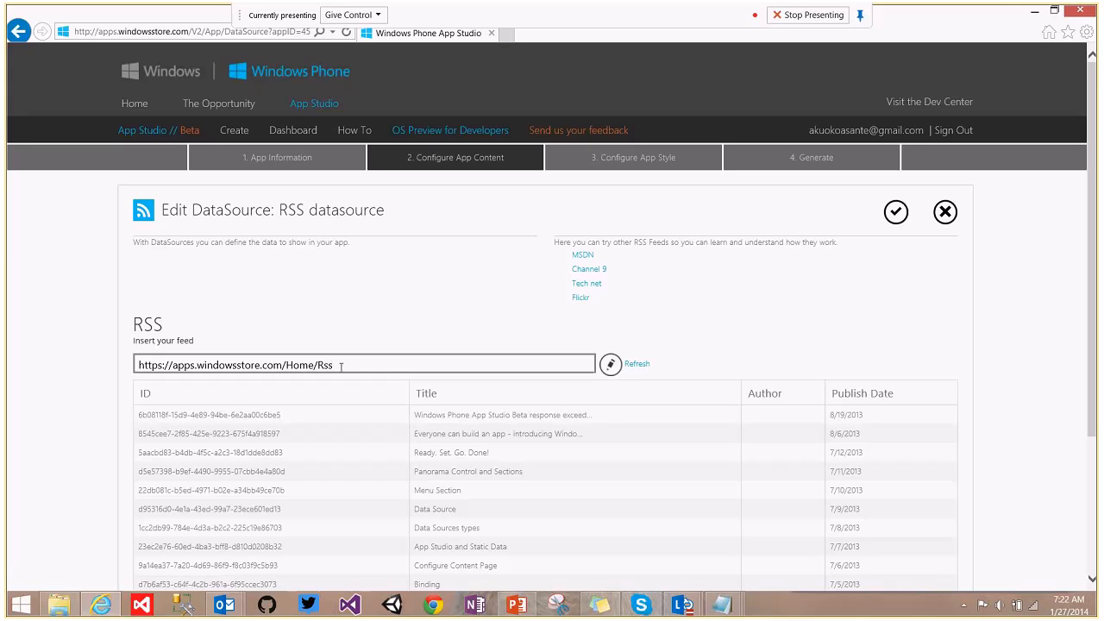
Replace the feed address with the Billboard feed URL copied from Sticky Notes and refresh.
drag(340, 368, 131, 387)
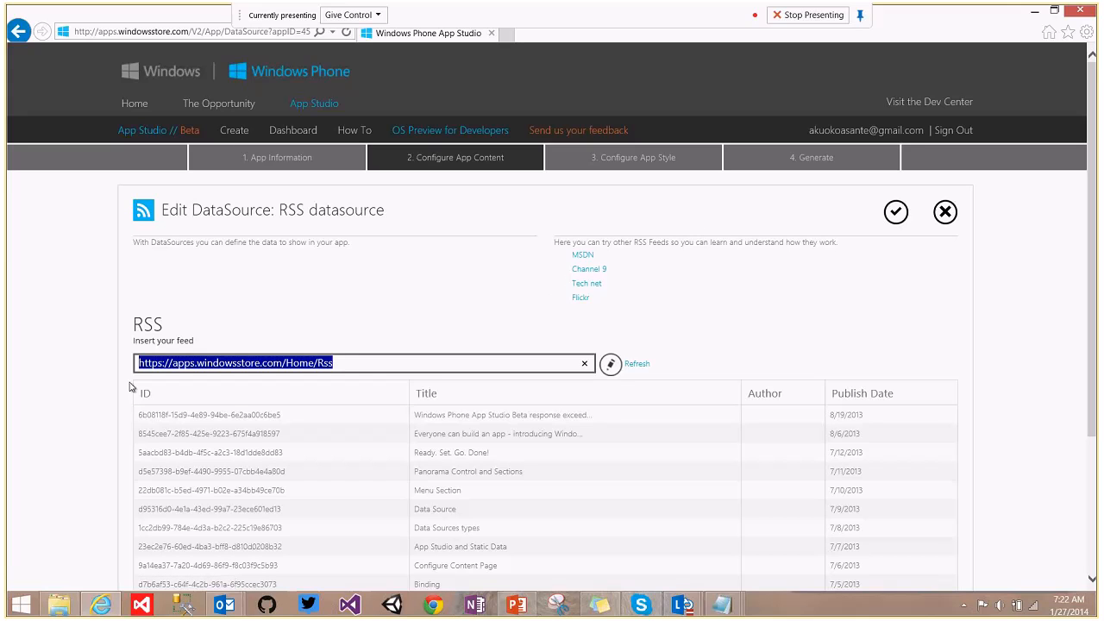
click(600, 605)
drag(1031, 255, 780, 243)
key(ctrl+c)
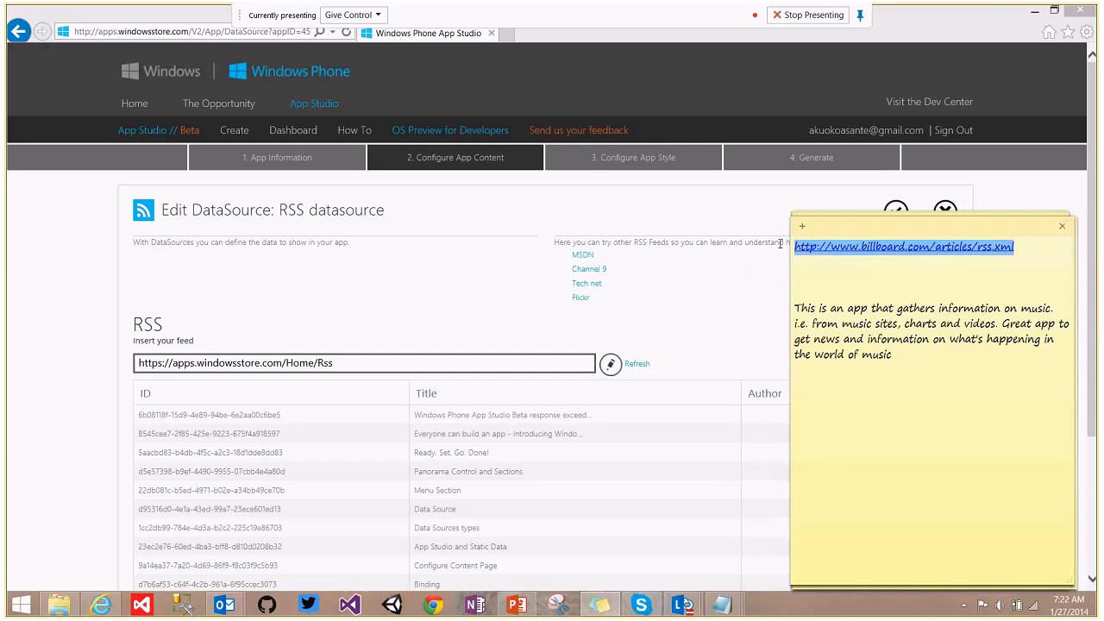
click(335, 367)
drag(335, 367, 81, 377)
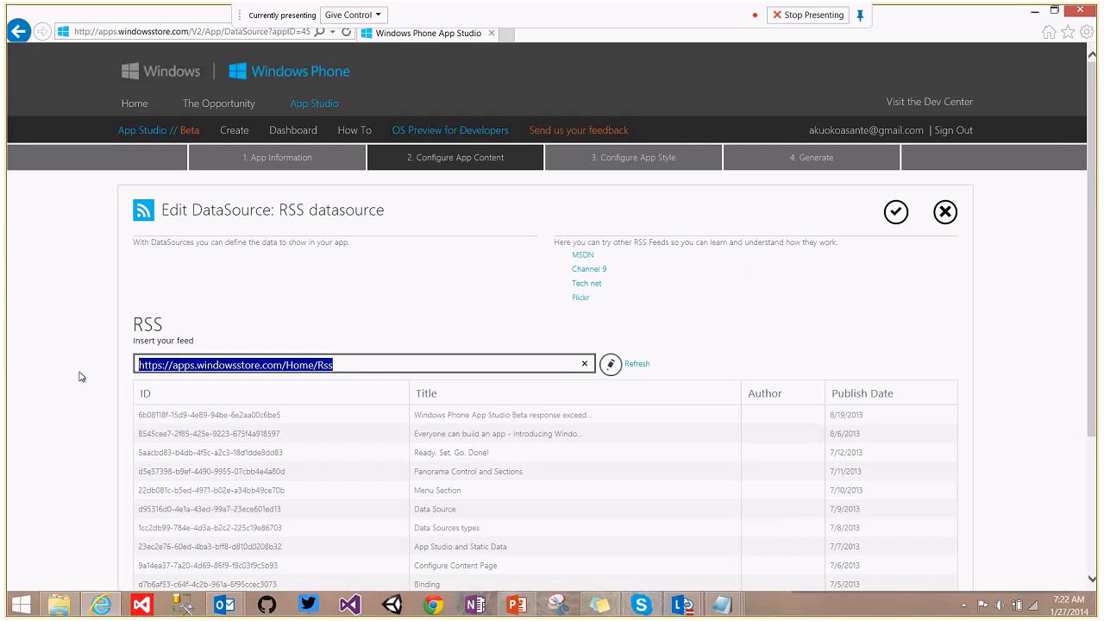
key(ctrl+v)
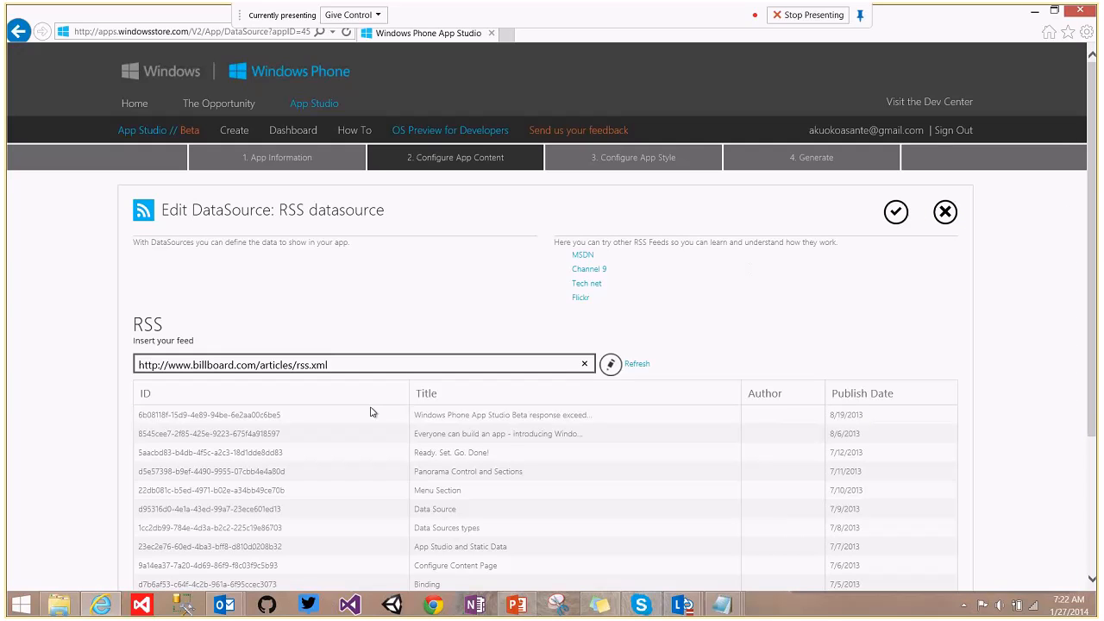
click(636, 365)
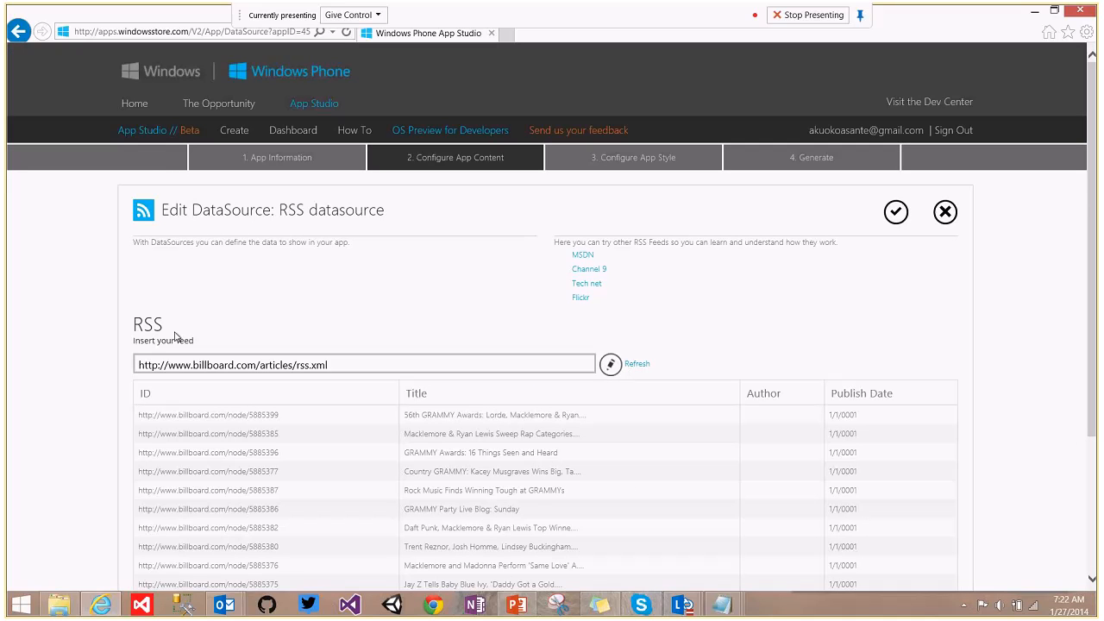
click(169, 365)
key(BackSpace)
key(BackSpace)
key(BackSpace)
key(BackSpace)
key(BackSpace)
key(BackSpace)
key(BackSpace)
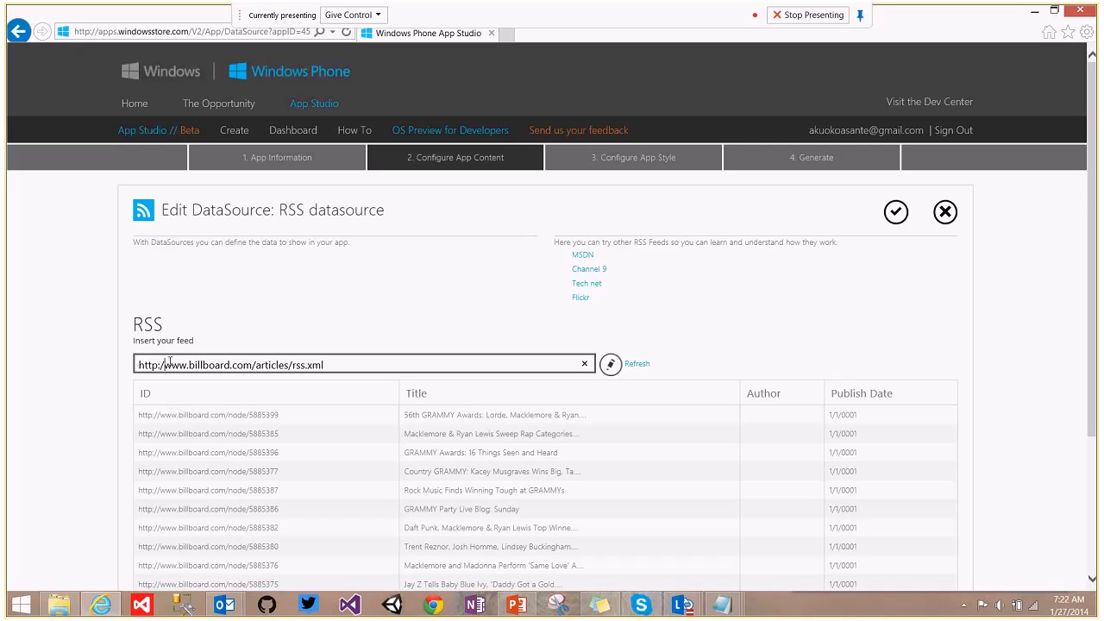
click(634, 363)
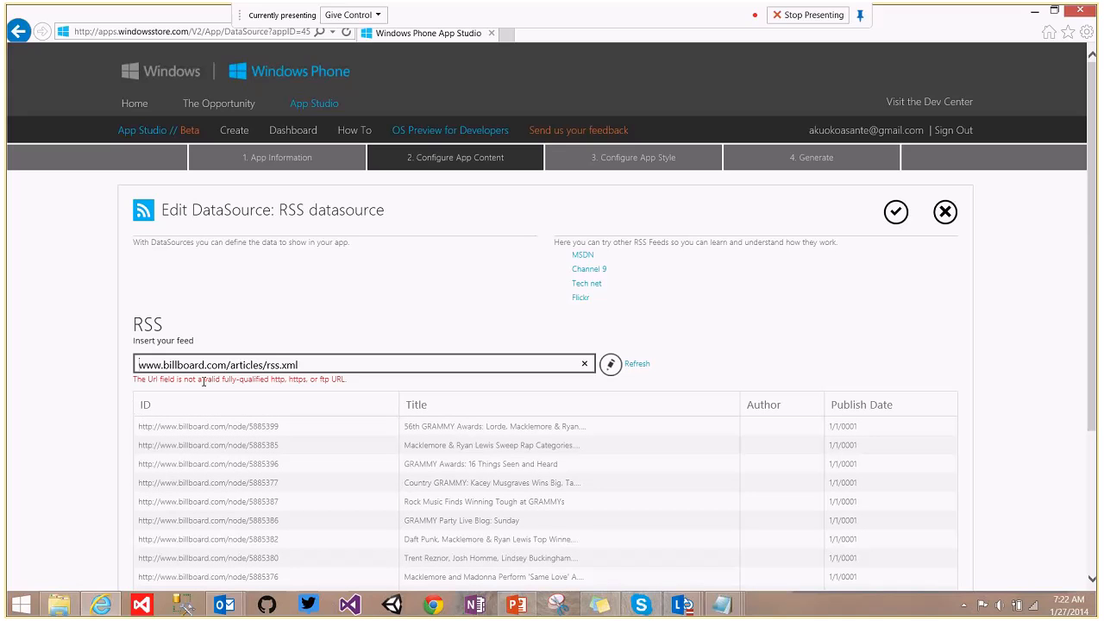
click(141, 365)
text(http)
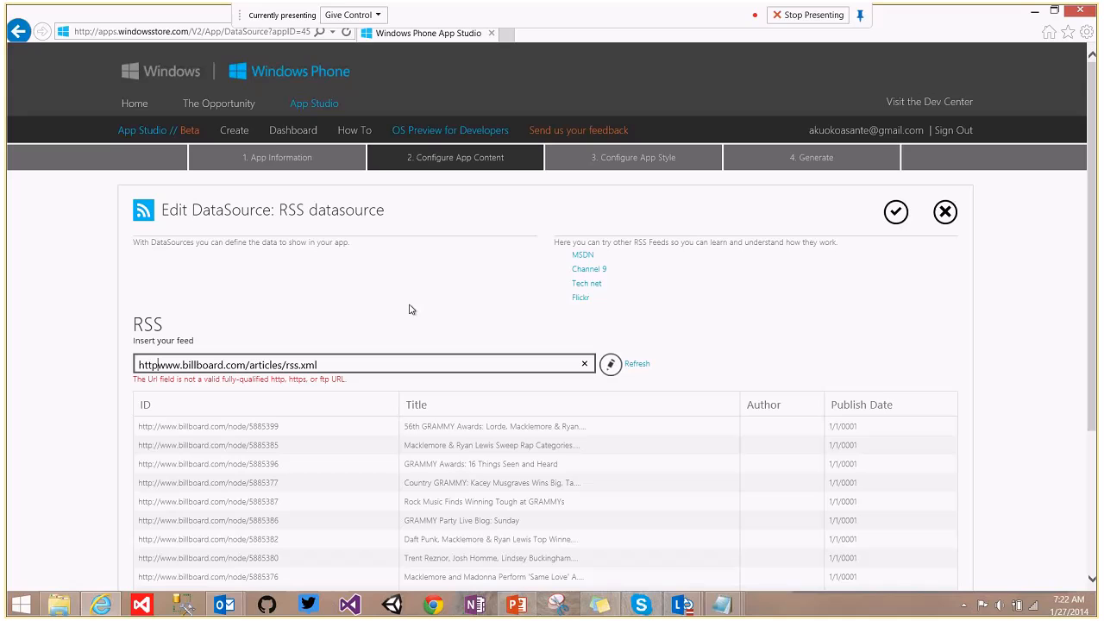
text(://)
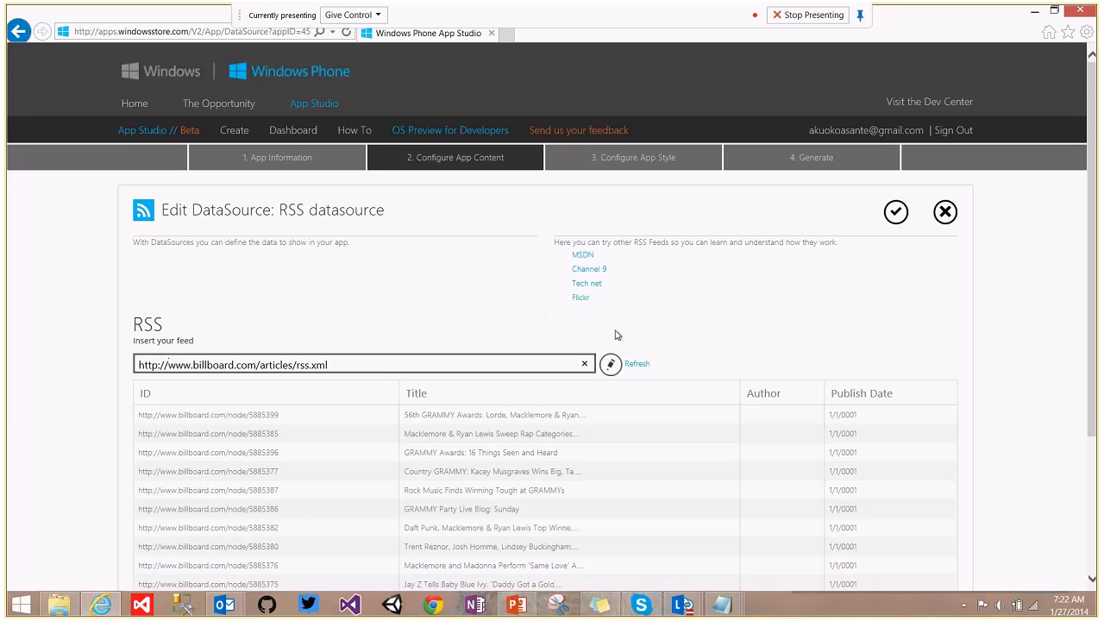
click(638, 365)
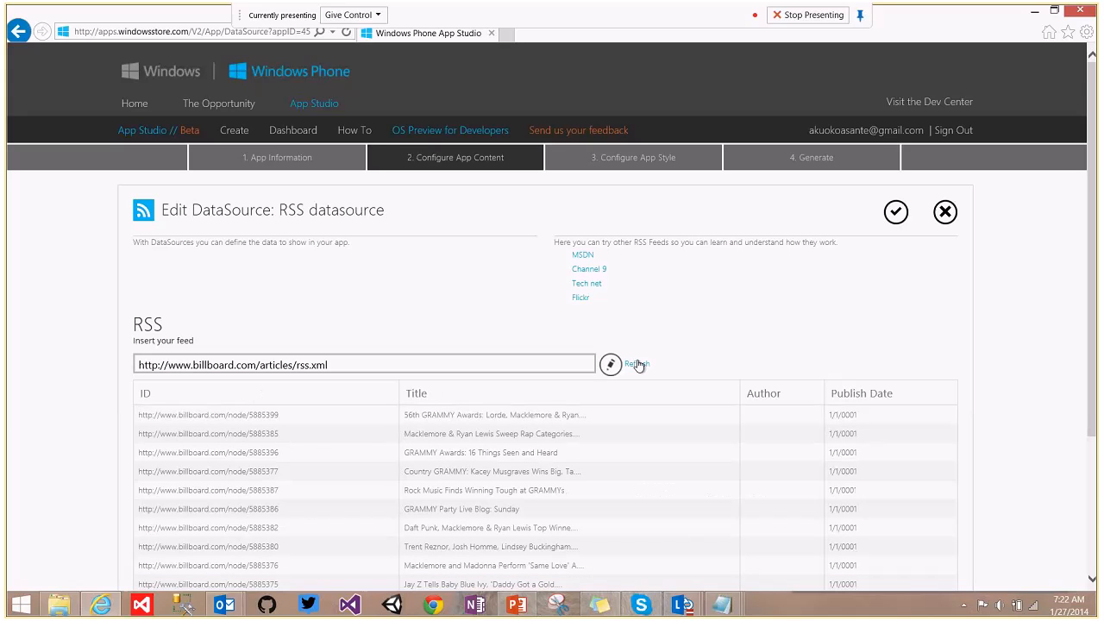
scroll(1098, 371, down, 2)
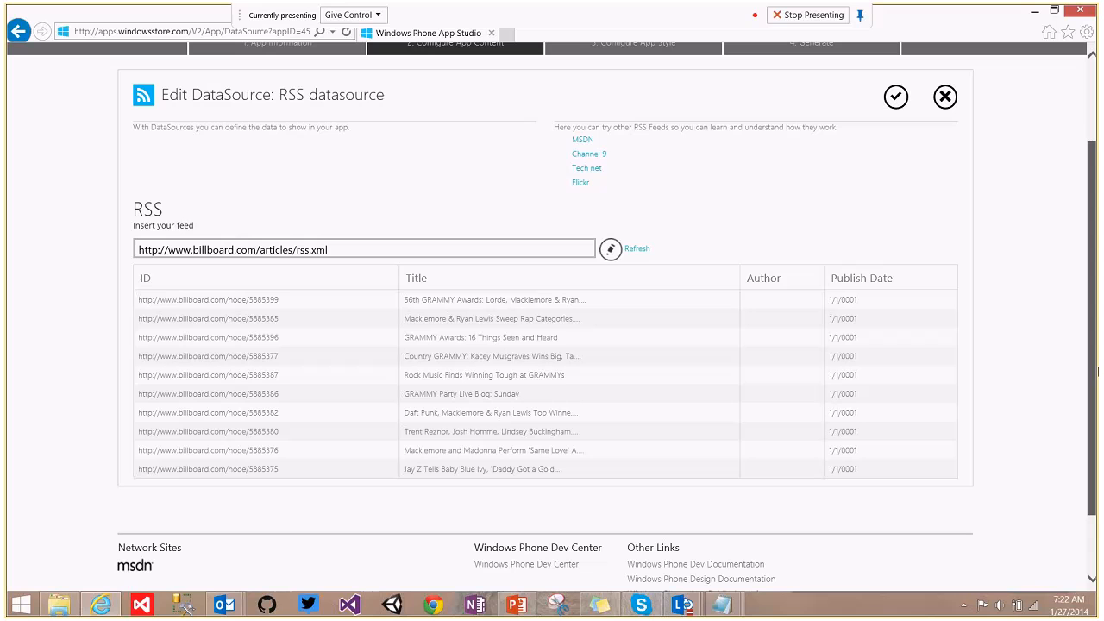
scroll(1097, 371, up, 1)
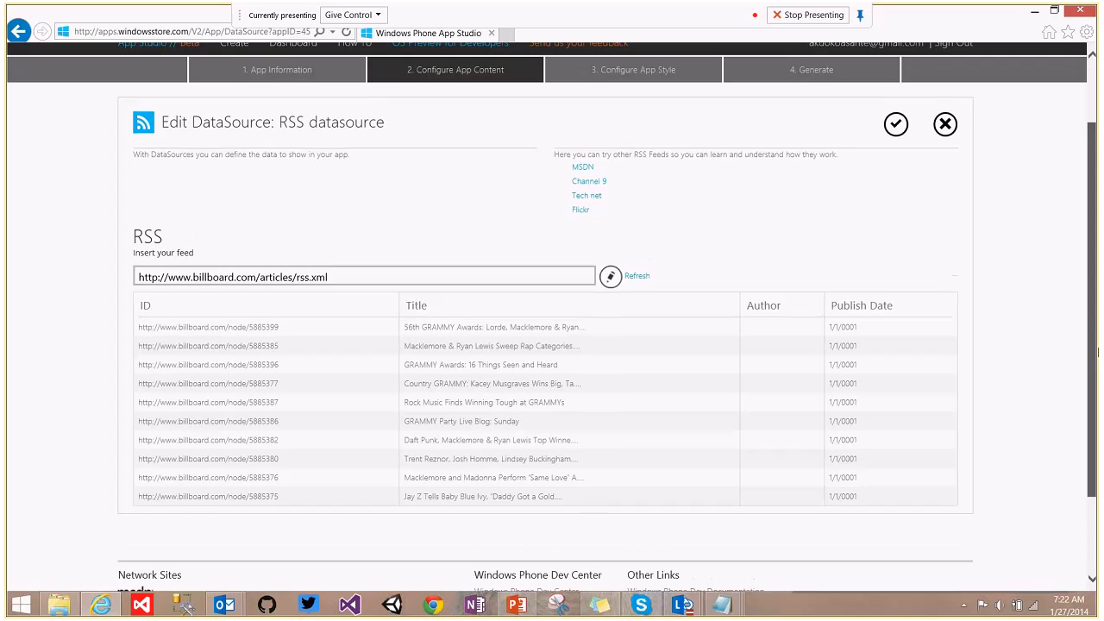
click(906, 129)
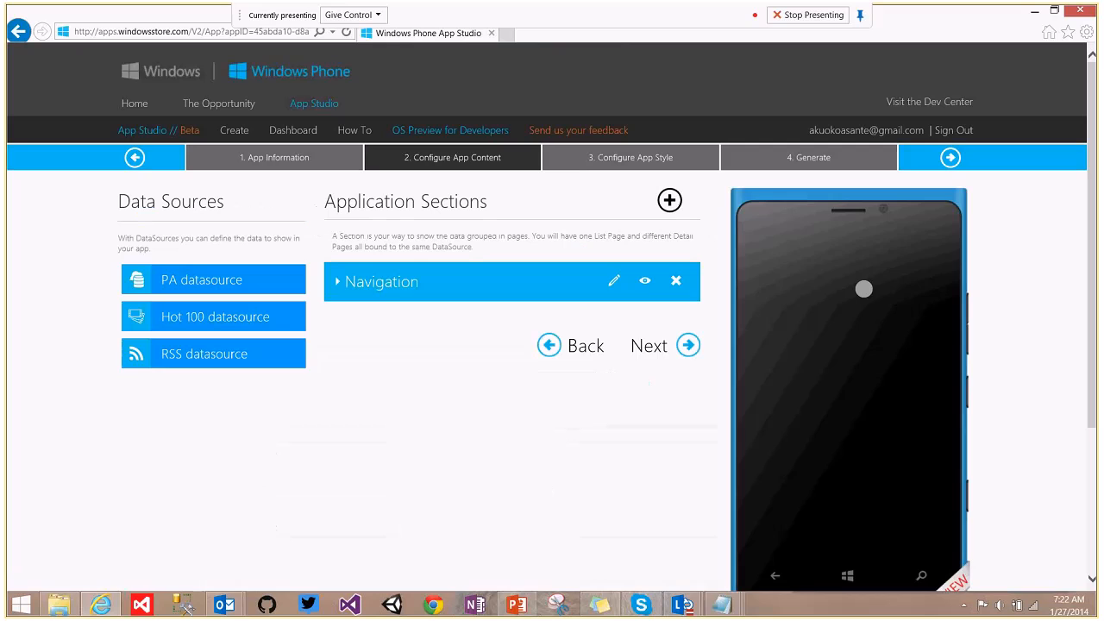
Expand the Navigation section and open the BillboardRSS page for editing.
click(367, 281)
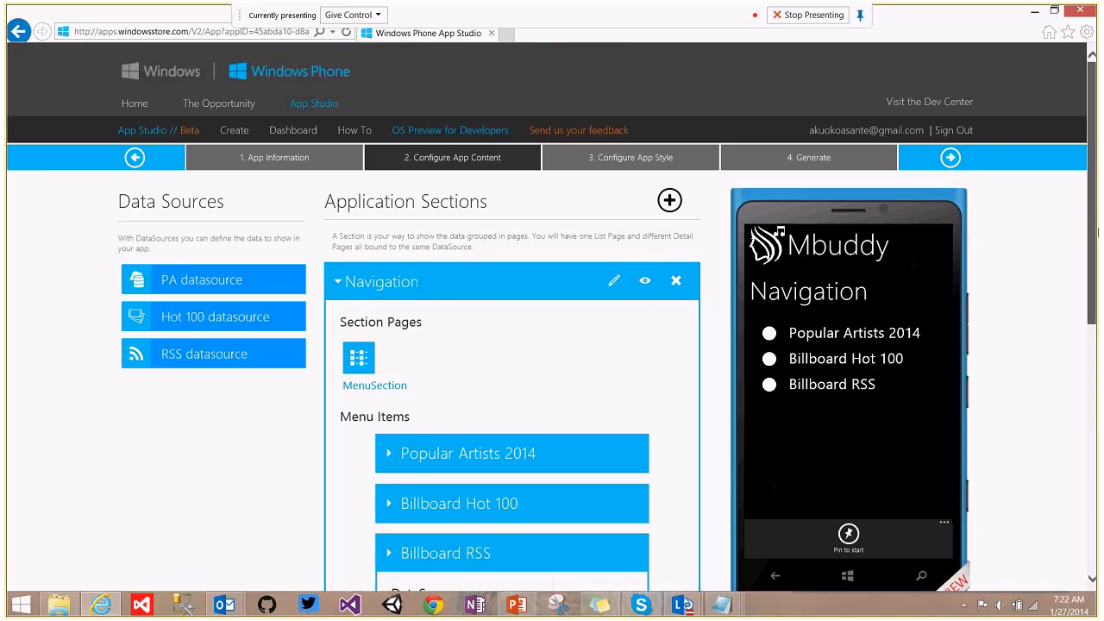
scroll(961, 227, down, 4)
click(417, 379)
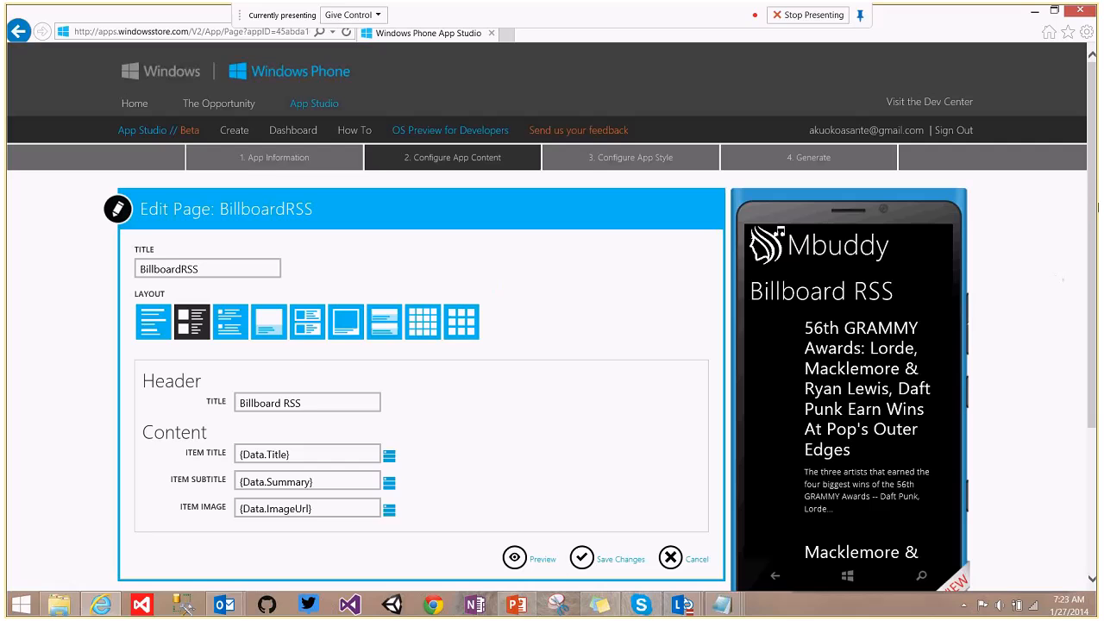
Set the BillboardRSS feed items to the large-image layout and save the page.
scroll(316, 247, down, 1)
click(304, 229)
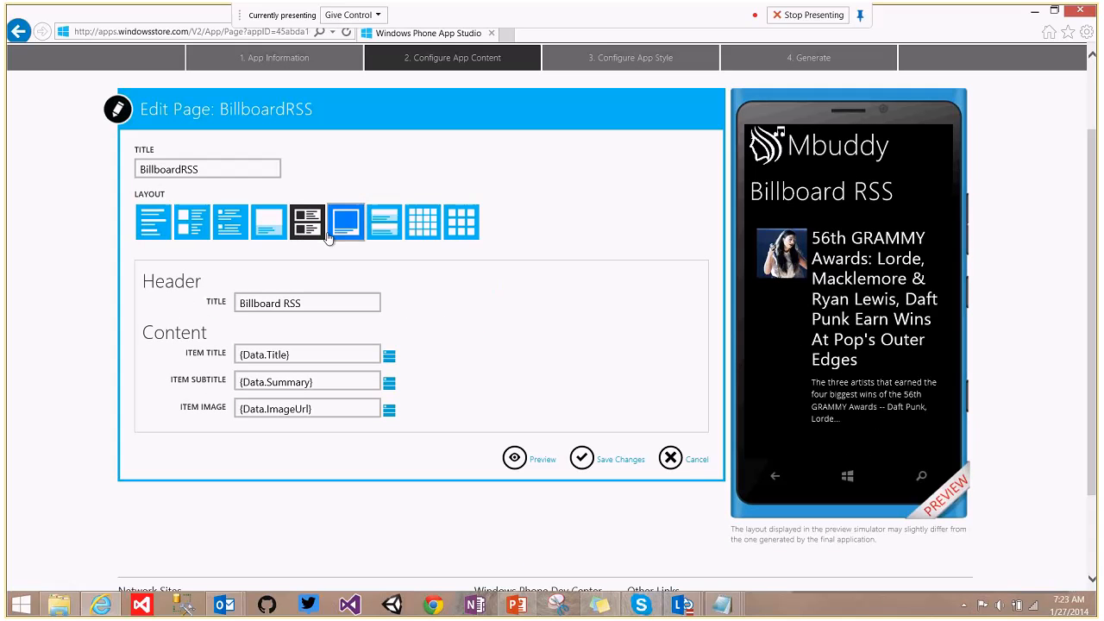
click(345, 236)
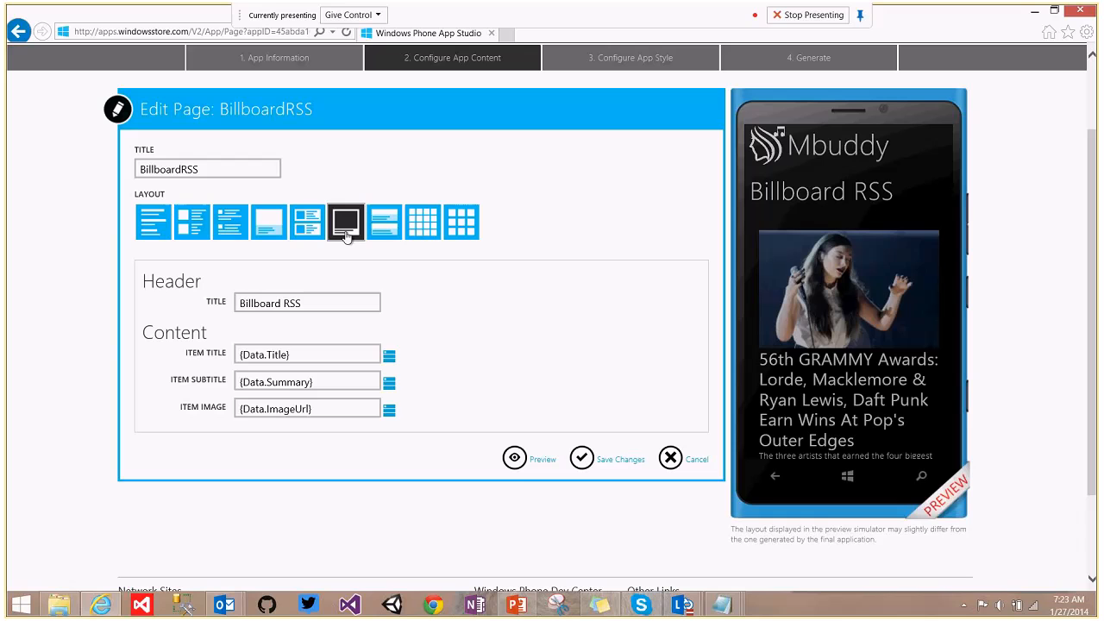
click(386, 229)
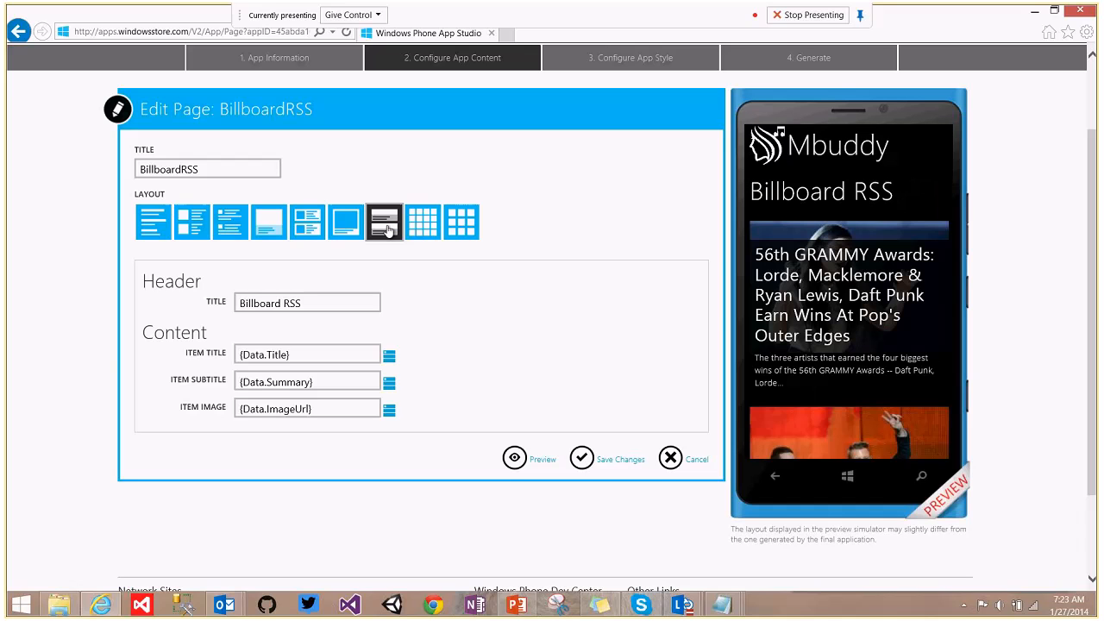
click(345, 226)
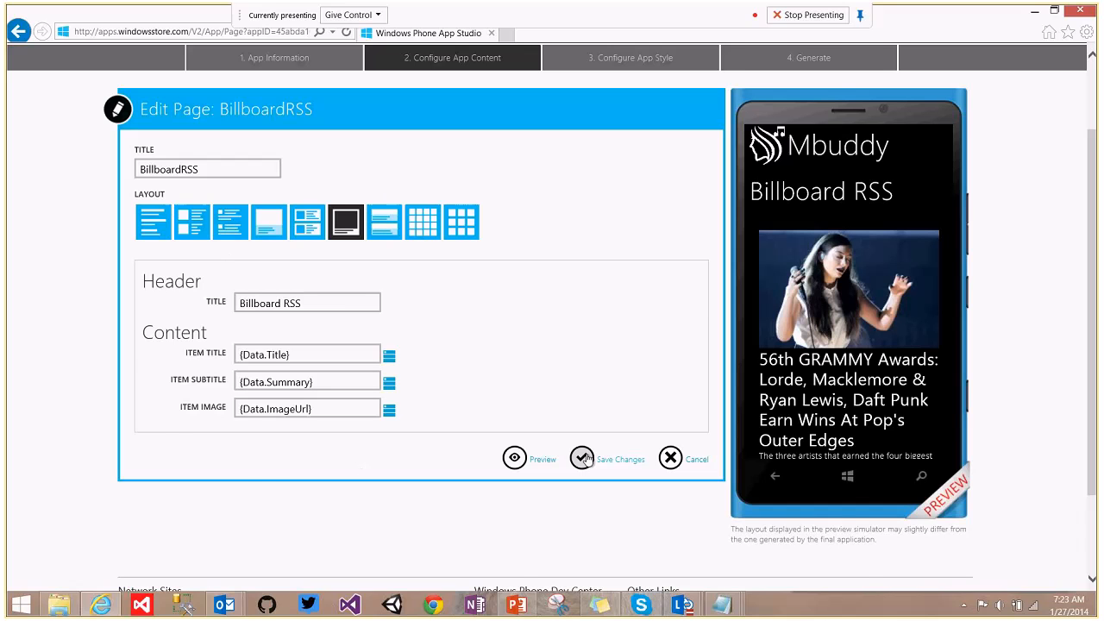
scroll(586, 459, up, 2)
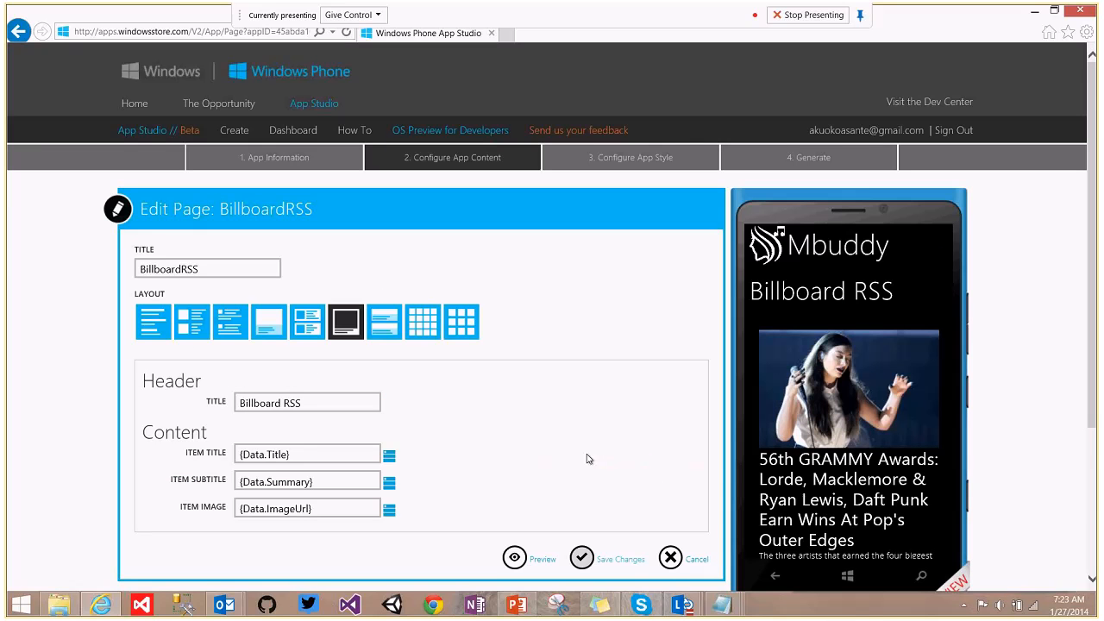
click(582, 558)
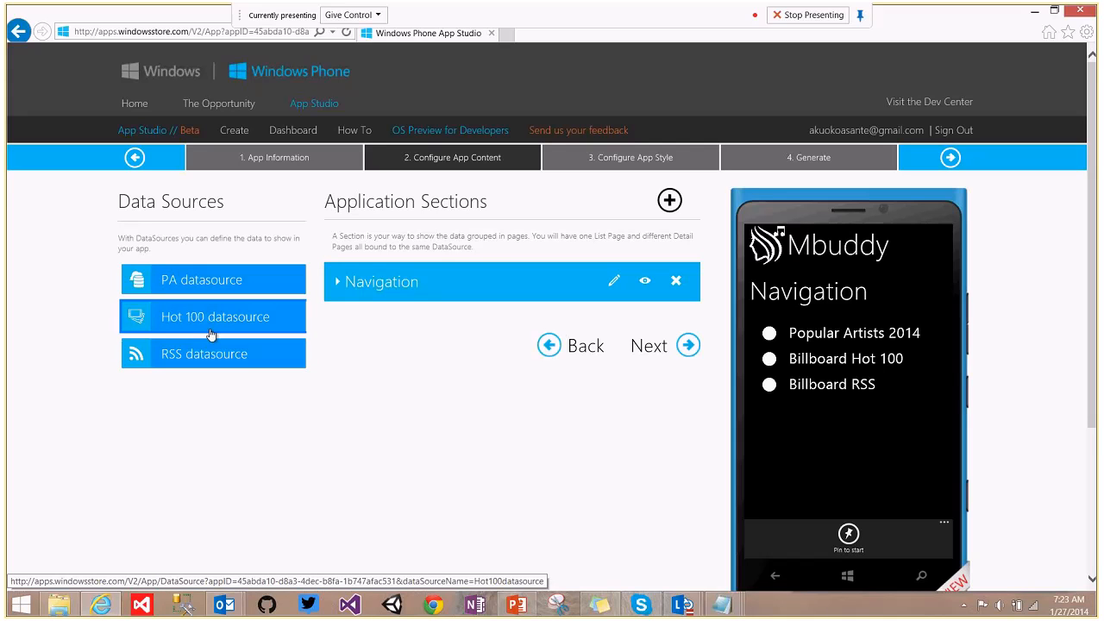
Edit the Navigation menu and start adding a new section item.
click(381, 281)
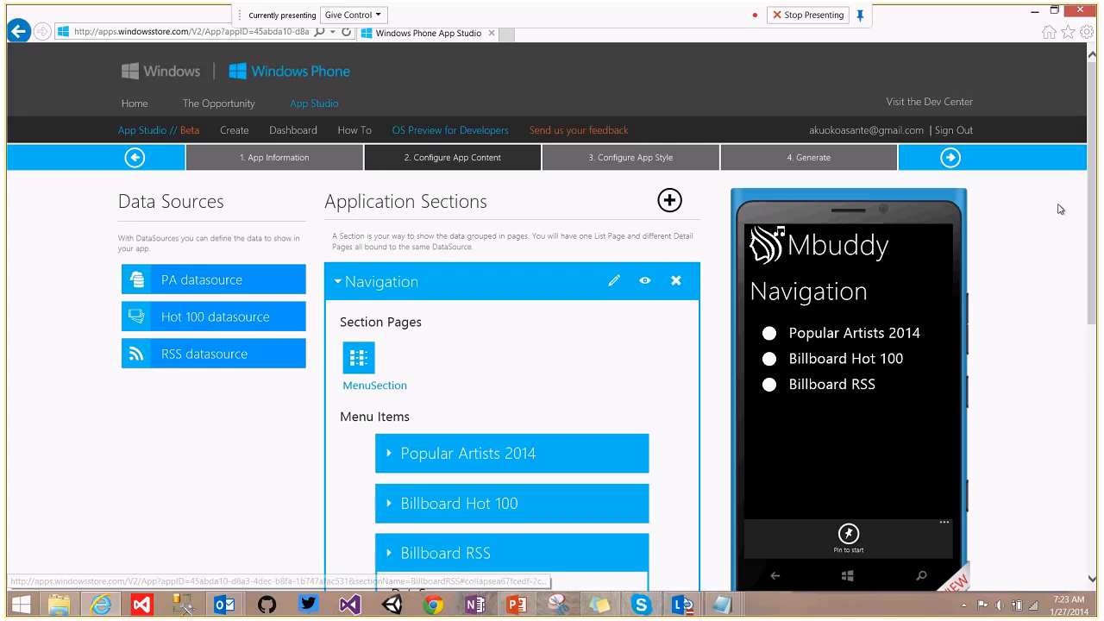
scroll(1097, 259, down, 3)
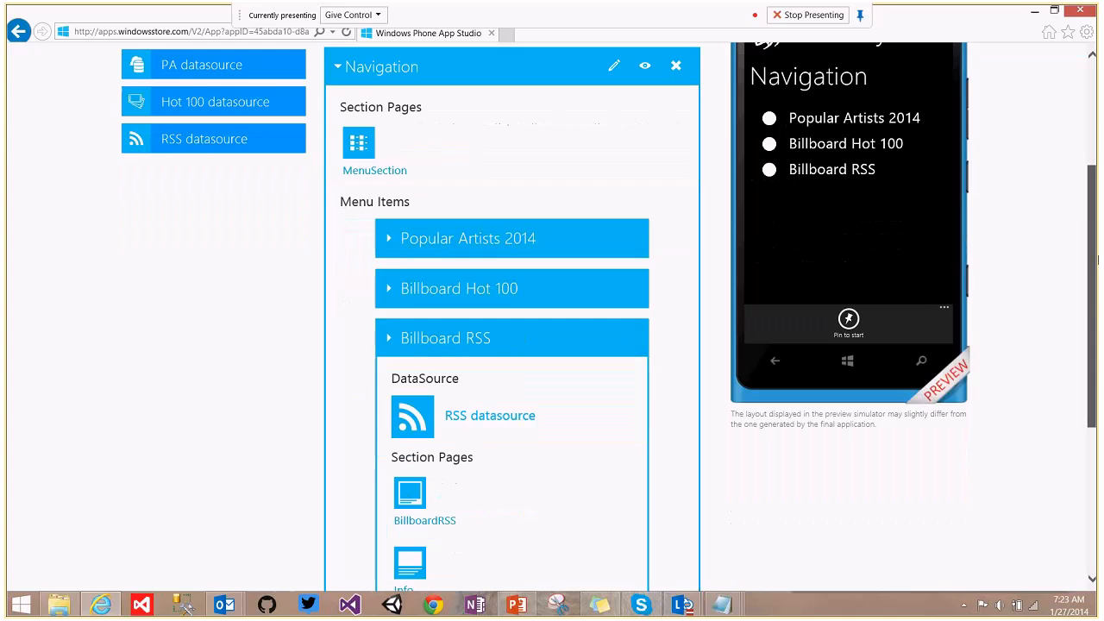
scroll(1097, 259, down, 2)
scroll(1098, 259, up, 3)
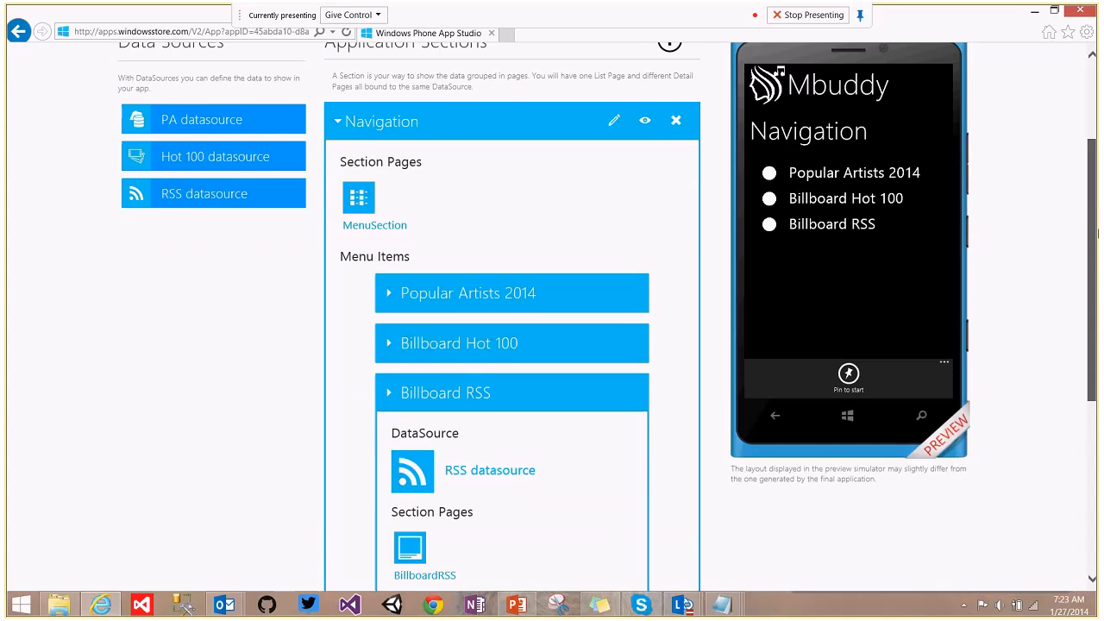
click(612, 119)
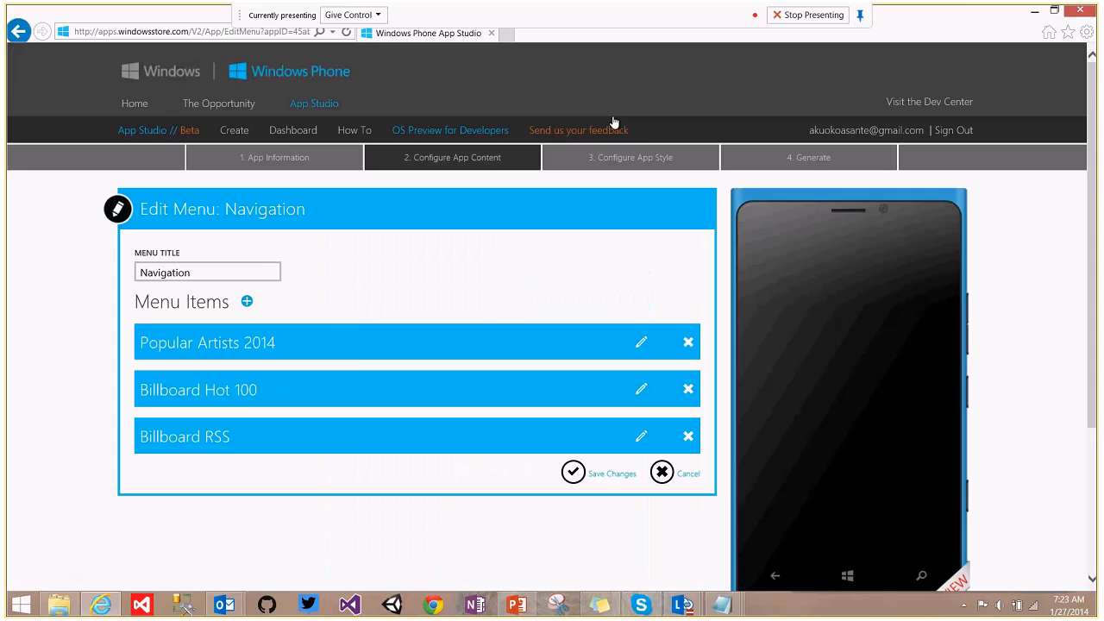
click(247, 303)
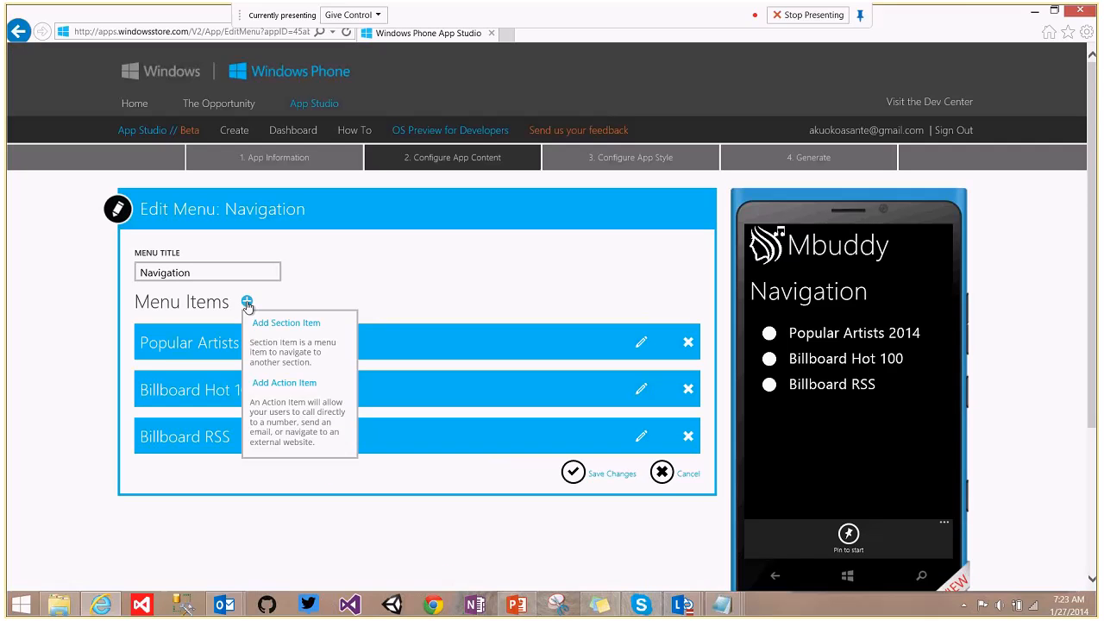
click(271, 323)
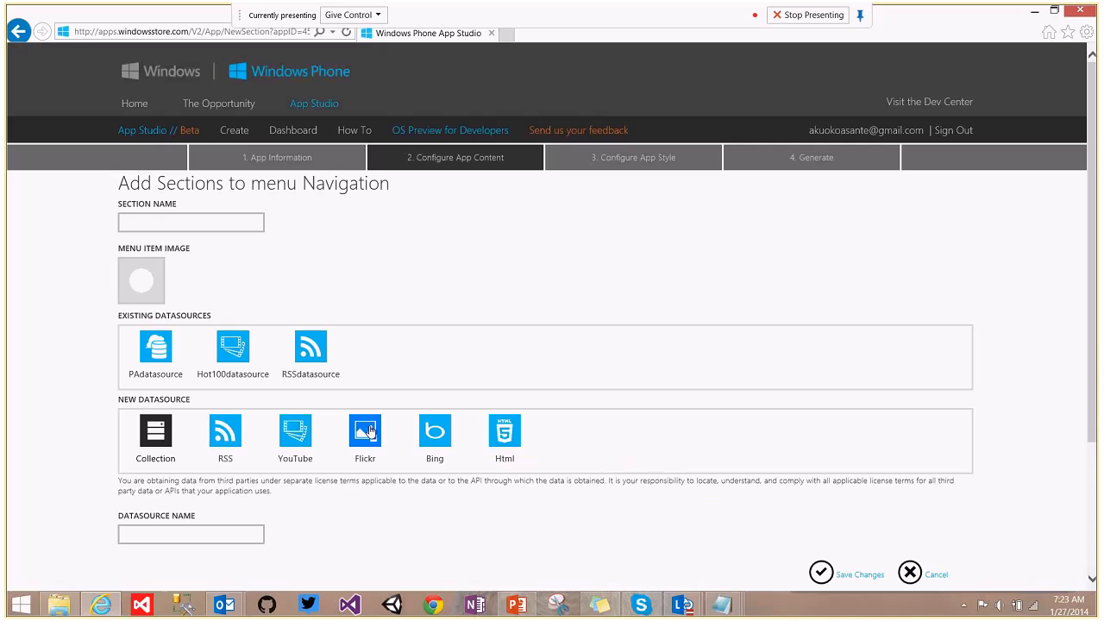
Create a Flickr-based section named Music Album Art with data source 'Album Art Datasource' and save it.
click(369, 431)
click(160, 227)
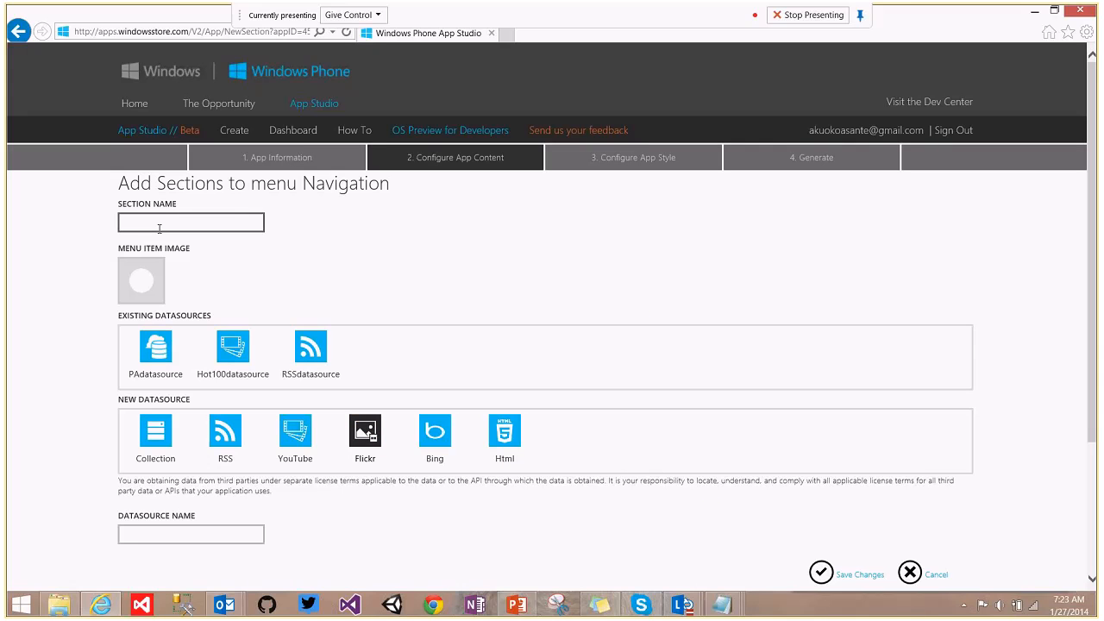
text(Mu)
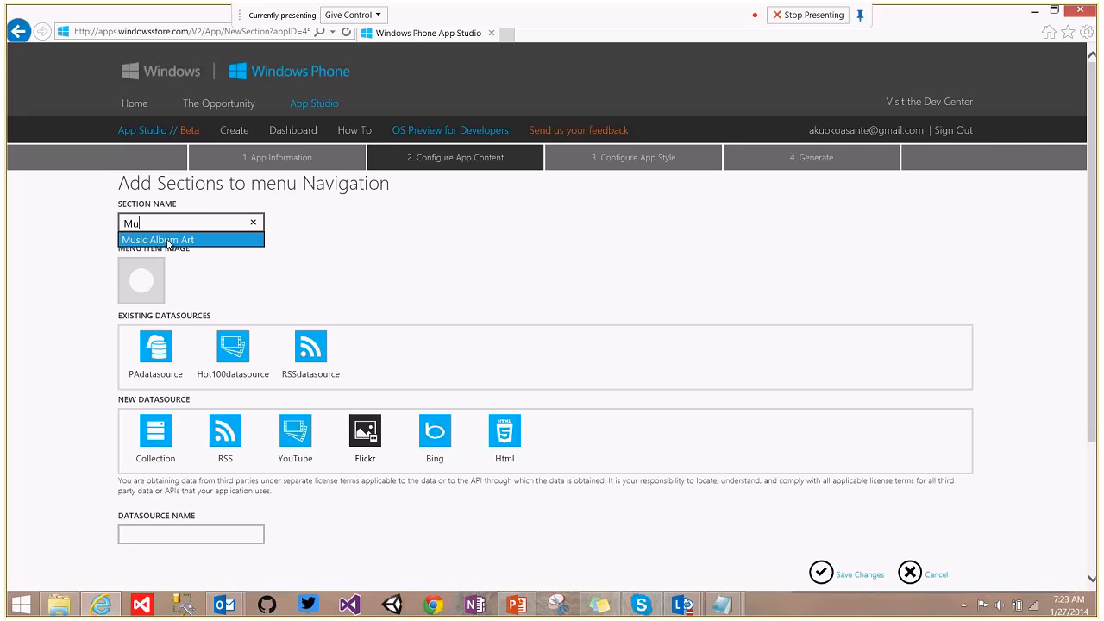
click(169, 241)
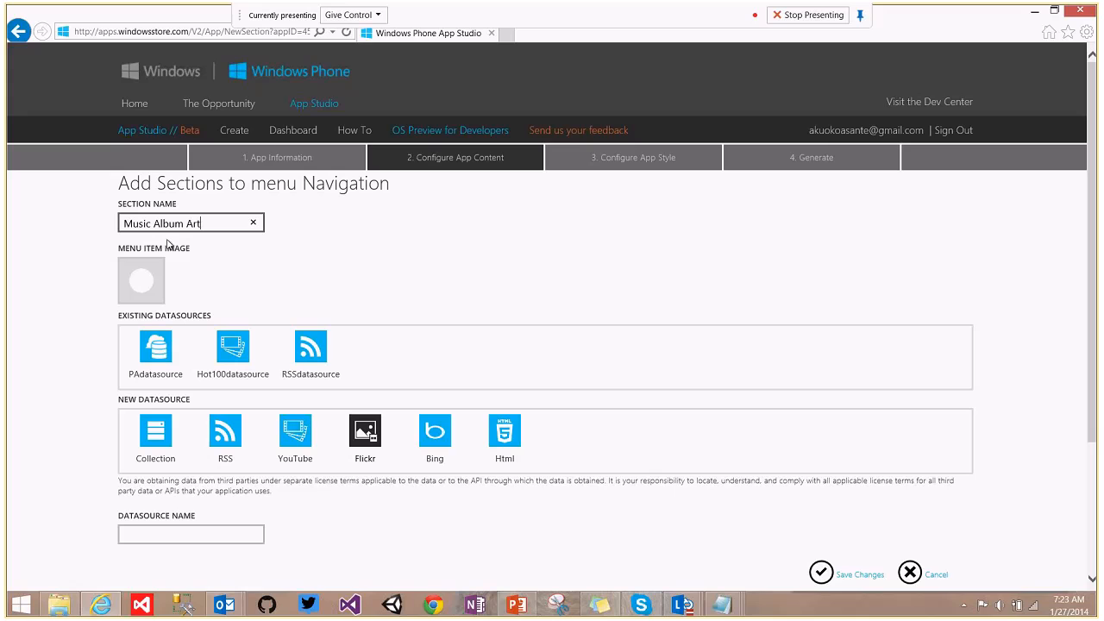
click(244, 534)
text(m)
key(BackSpace)
text(s)
key(BackSpace)
text(al)
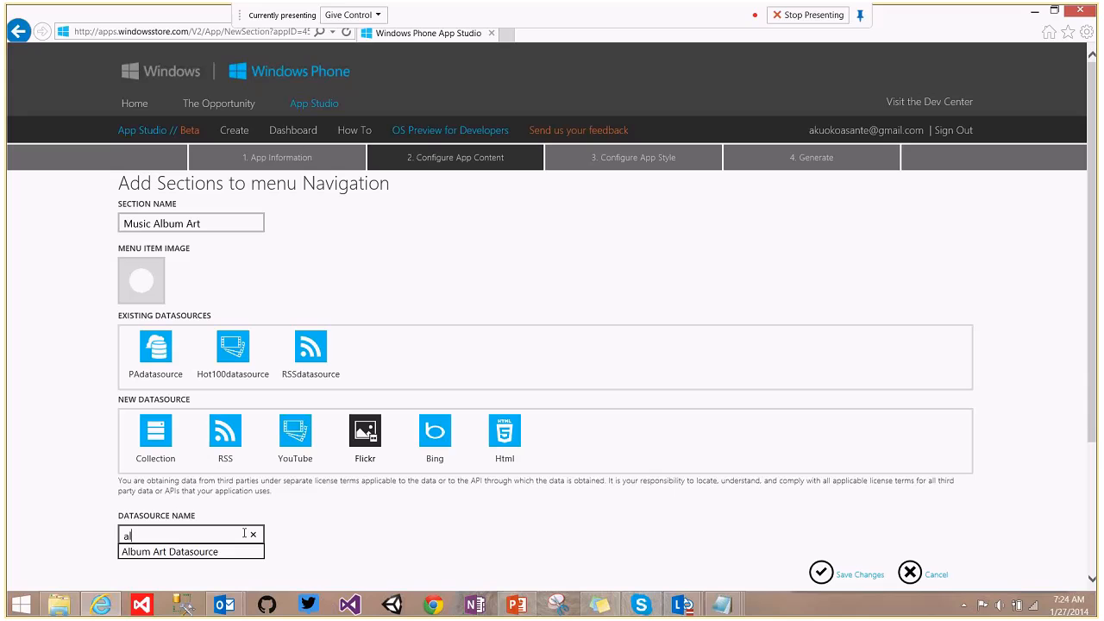
click(227, 553)
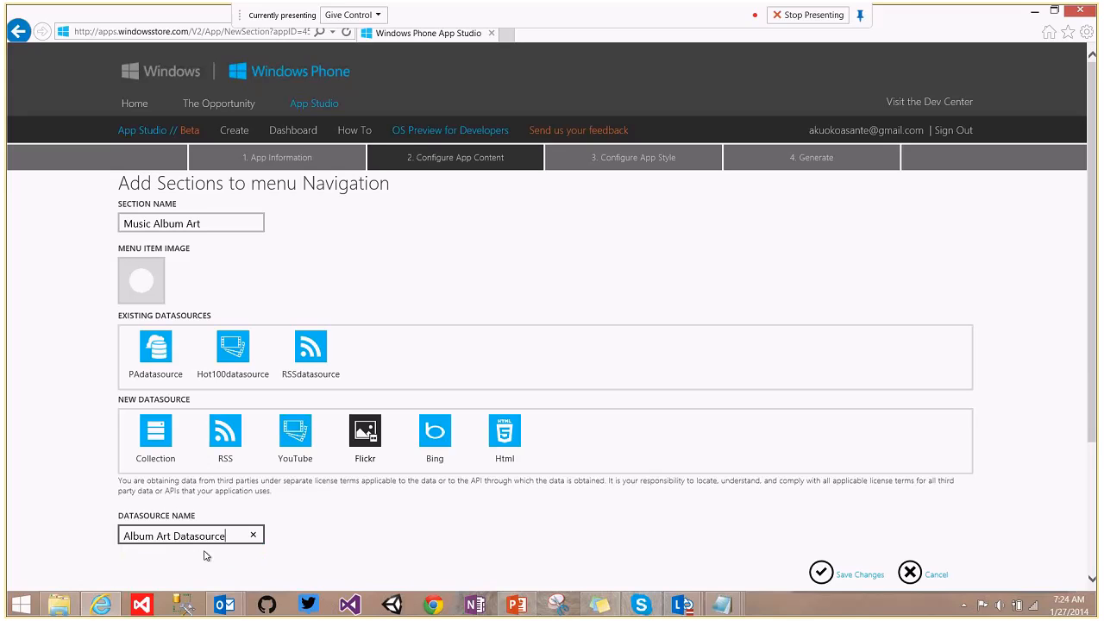
click(854, 572)
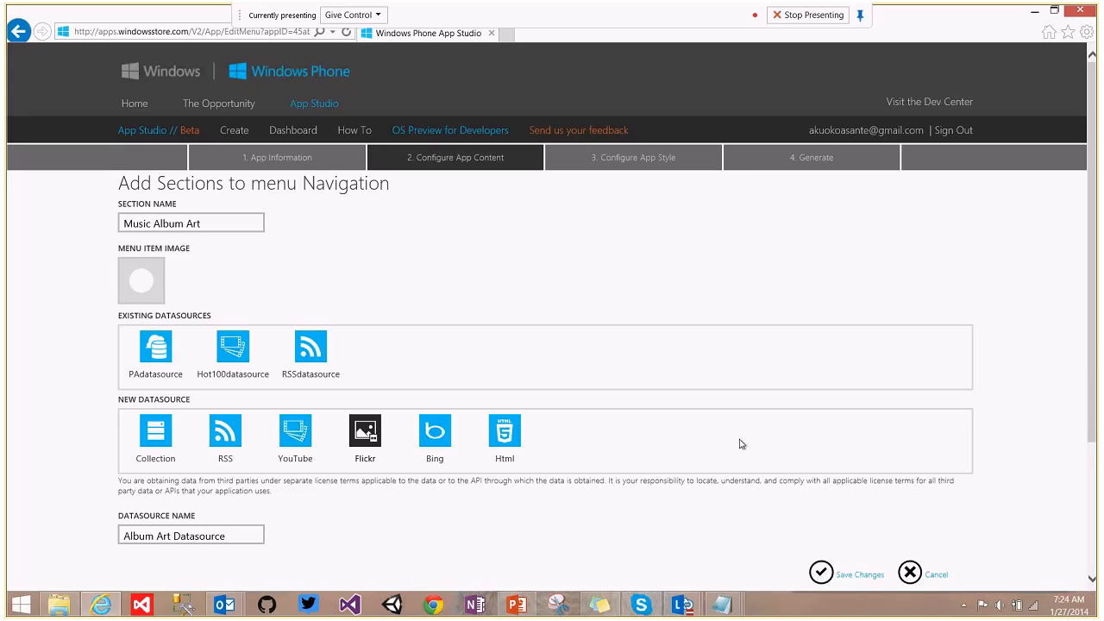
Edit the Music Album Art section and open its Album Art Datasource settings.
click(642, 488)
scroll(1052, 306, down, 1)
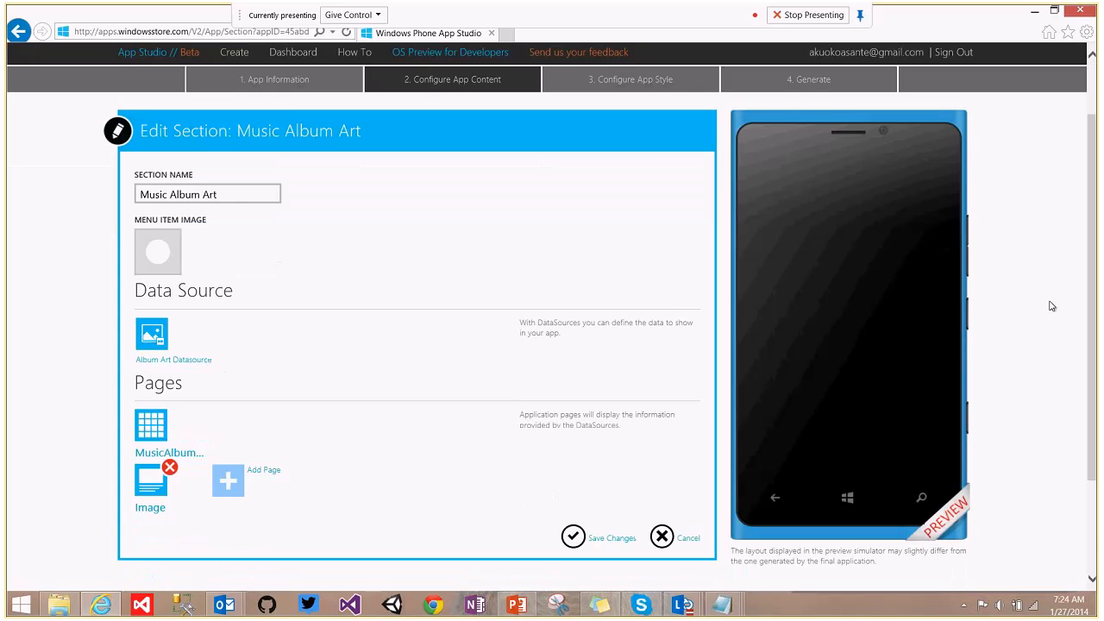
click(200, 342)
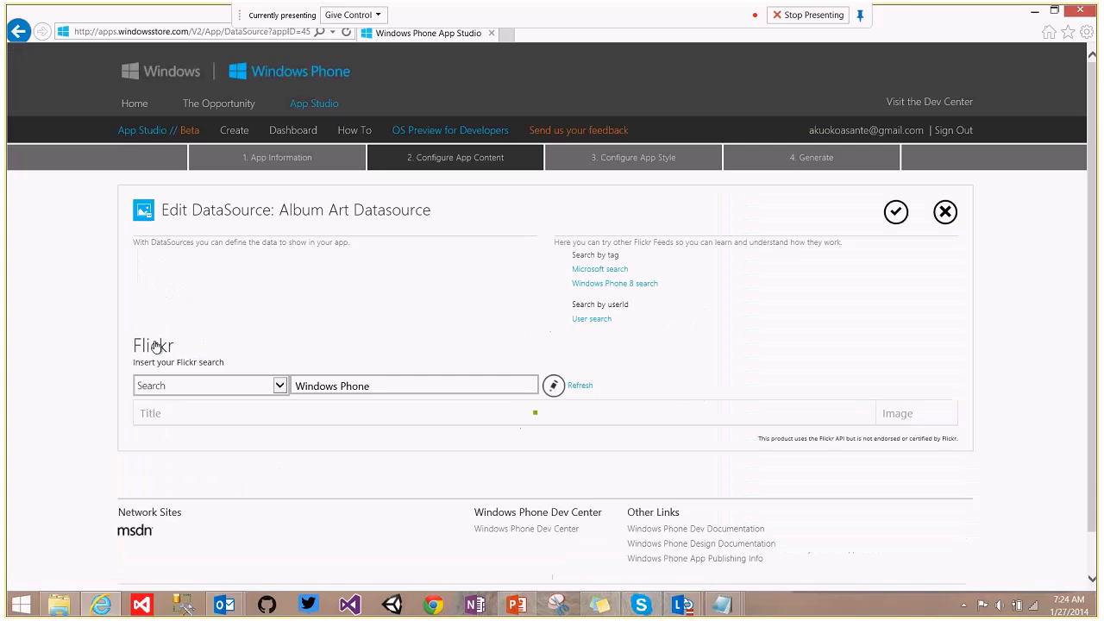
Keep the Search type, change the Flickr search to 'music albums', and refresh the results.
click(280, 384)
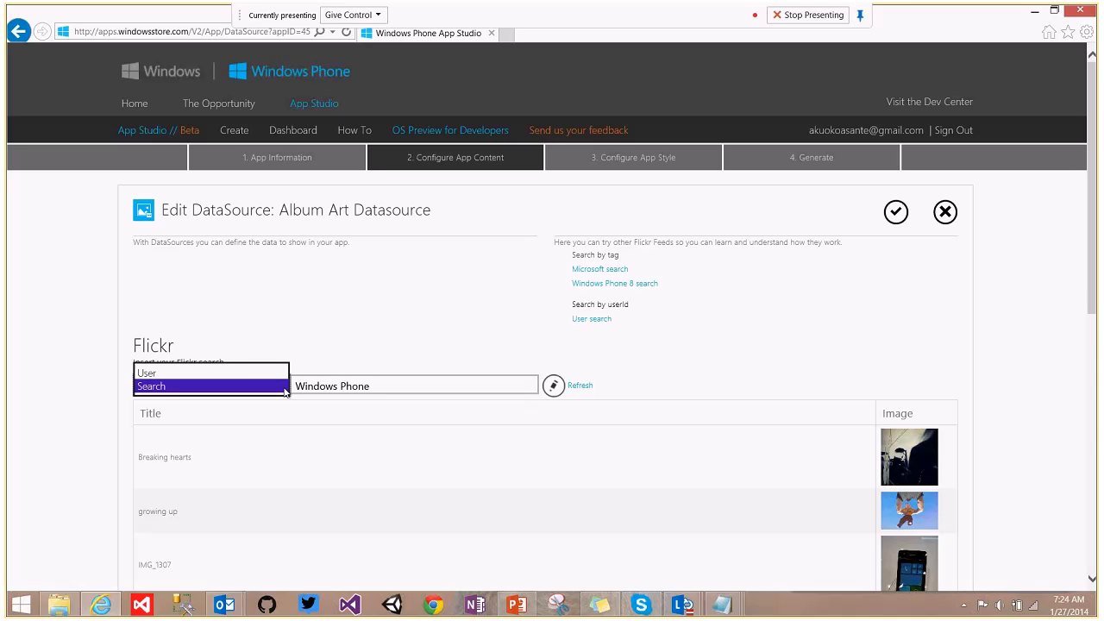
click(286, 386)
drag(375, 384, 248, 395)
text(mu)
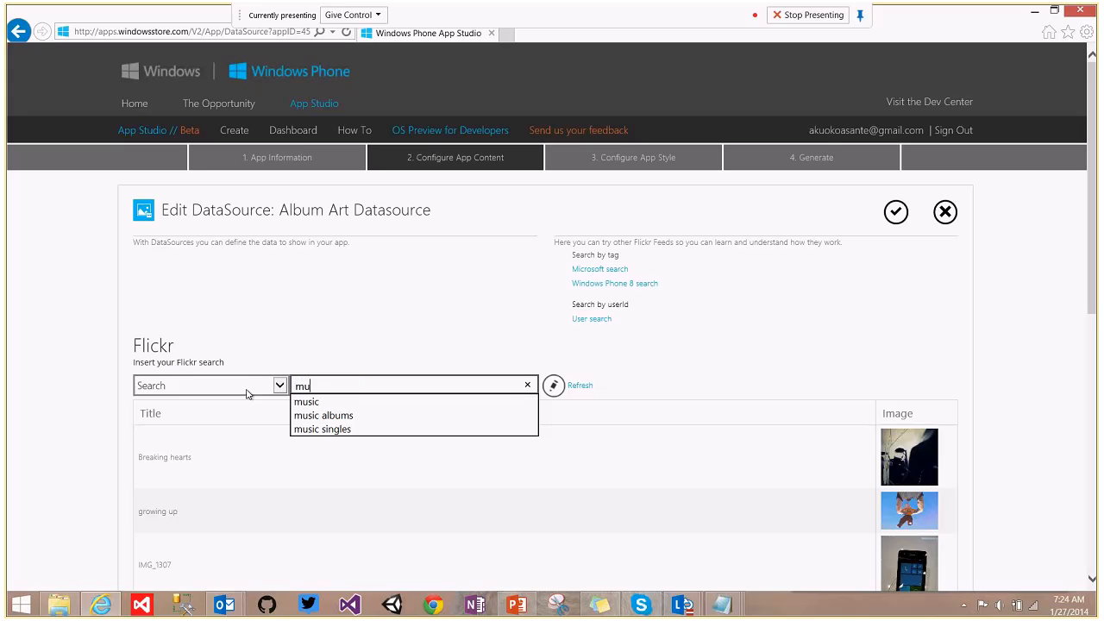
click(343, 415)
click(580, 388)
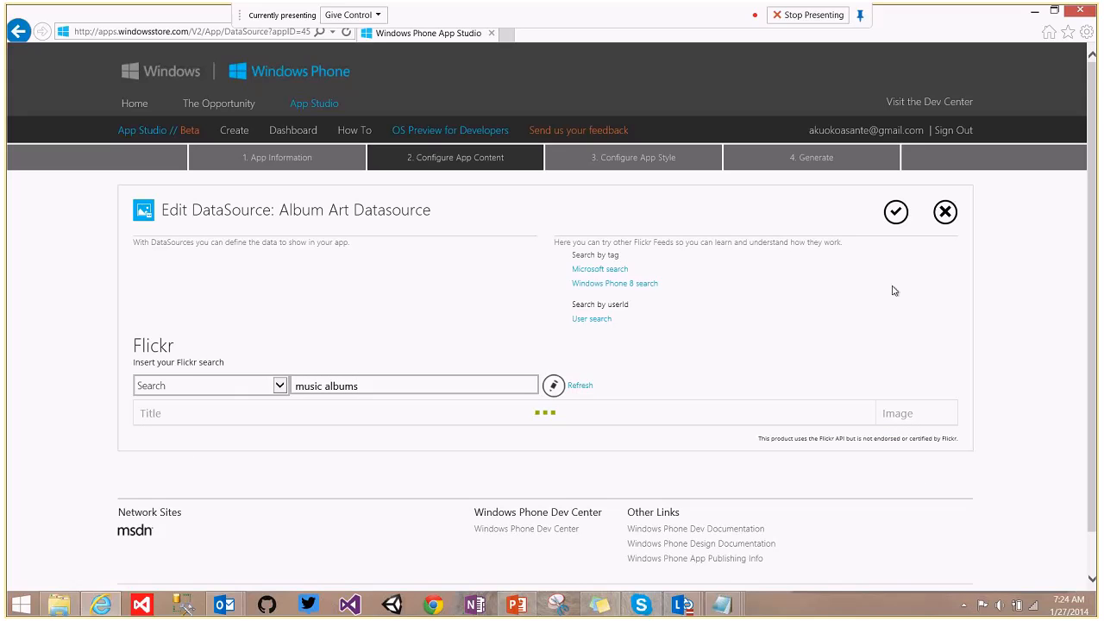
mouse_move(1092, 200)
mouse_down()
mouse_move(1093, 491)
mouse_move(1097, 193)
mouse_up()
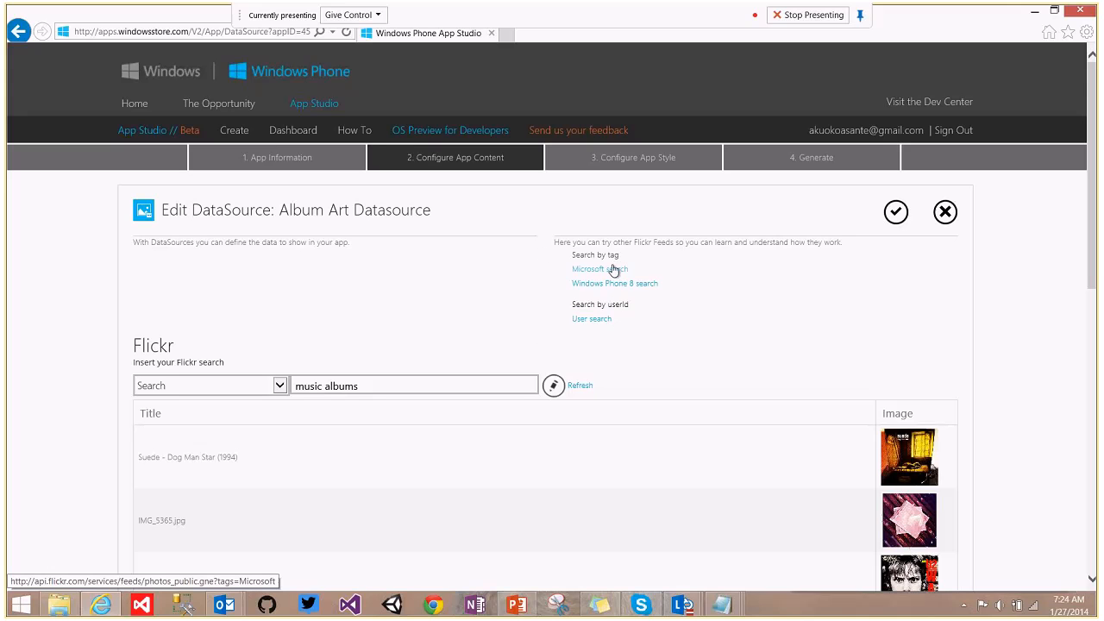
Confirm the Album Art Datasource, then open and save the MusicAlbumArt page.
click(896, 211)
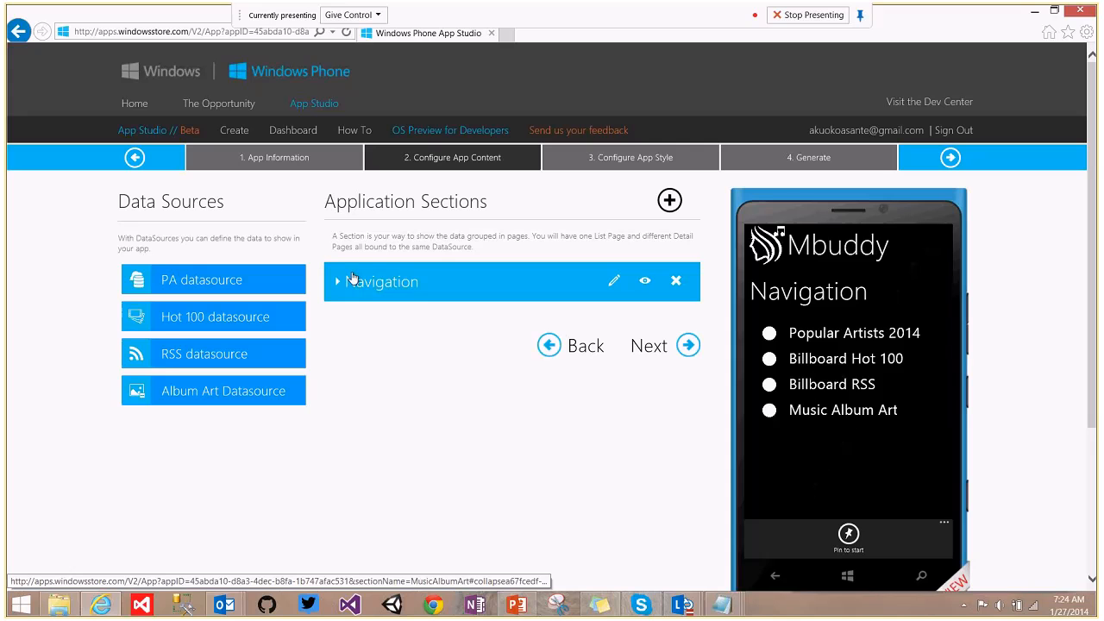
click(337, 282)
scroll(1064, 383, down, 5)
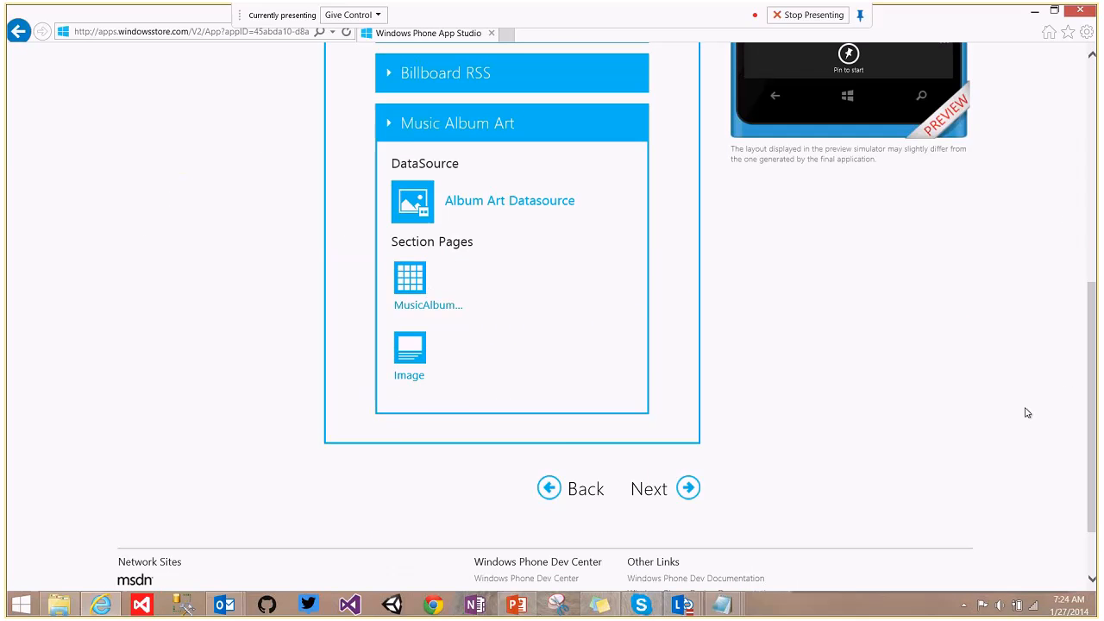
drag(1098, 424, 1099, 278)
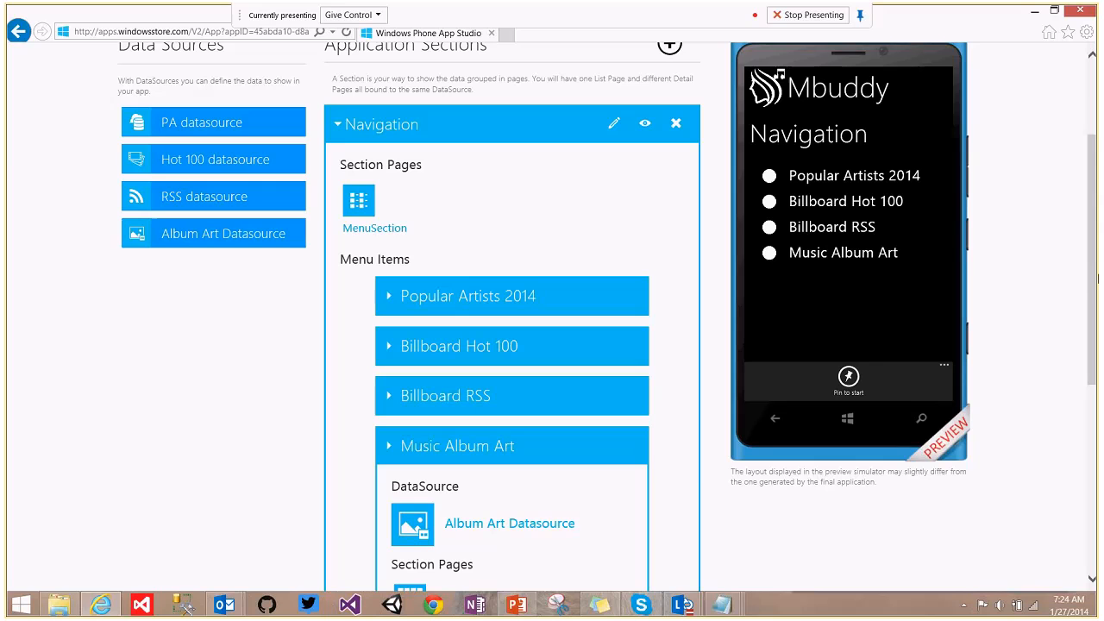
scroll(1098, 277, down, 4)
click(413, 269)
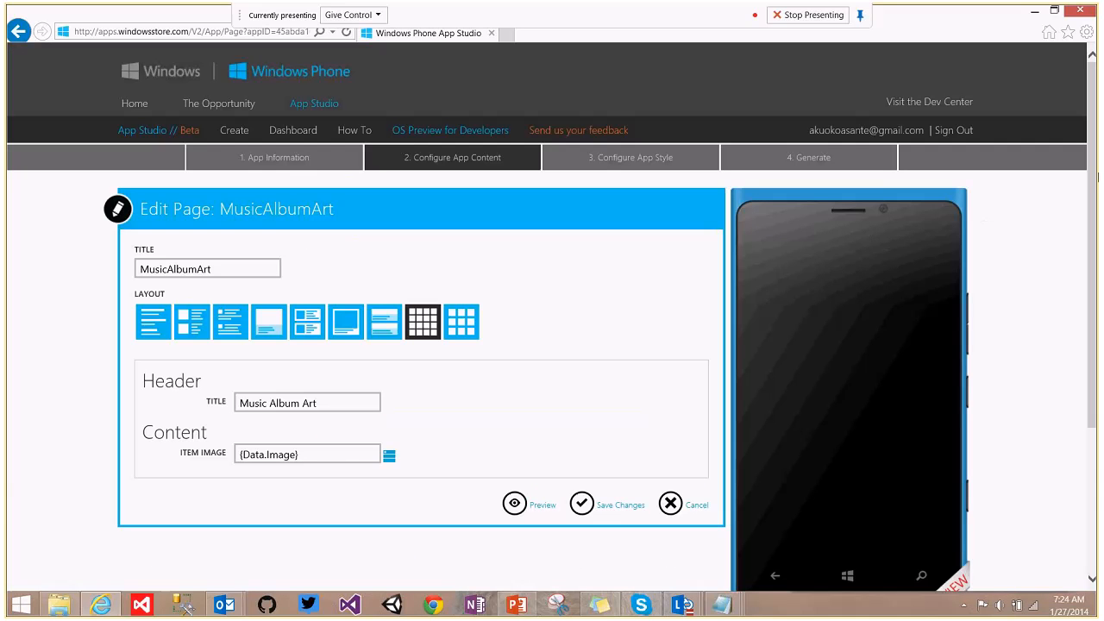
drag(1098, 177, 1094, 246)
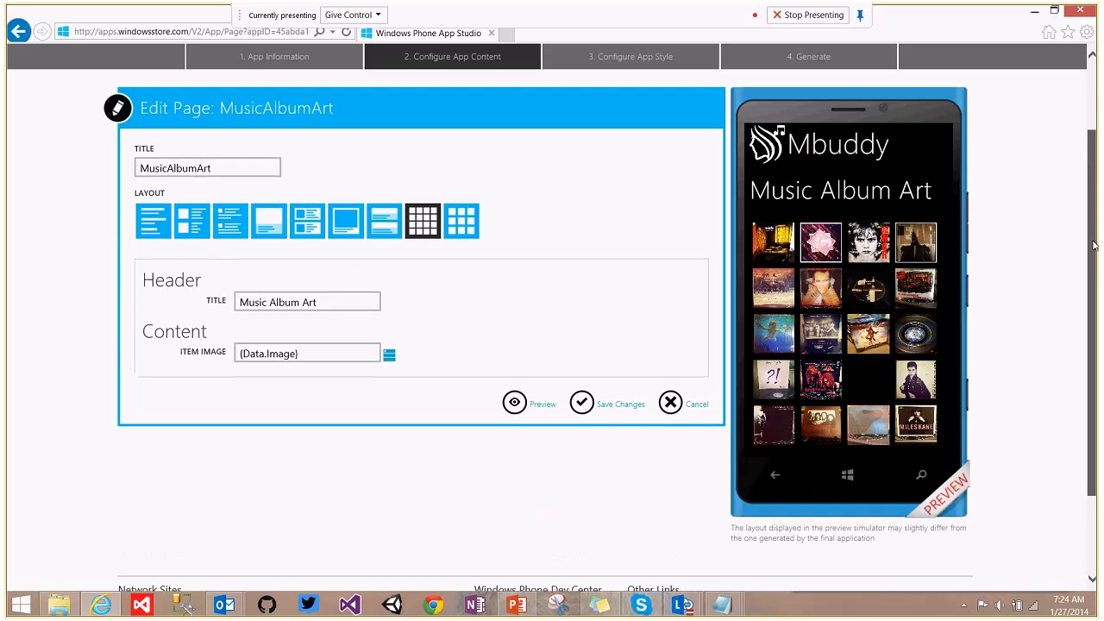
click(582, 411)
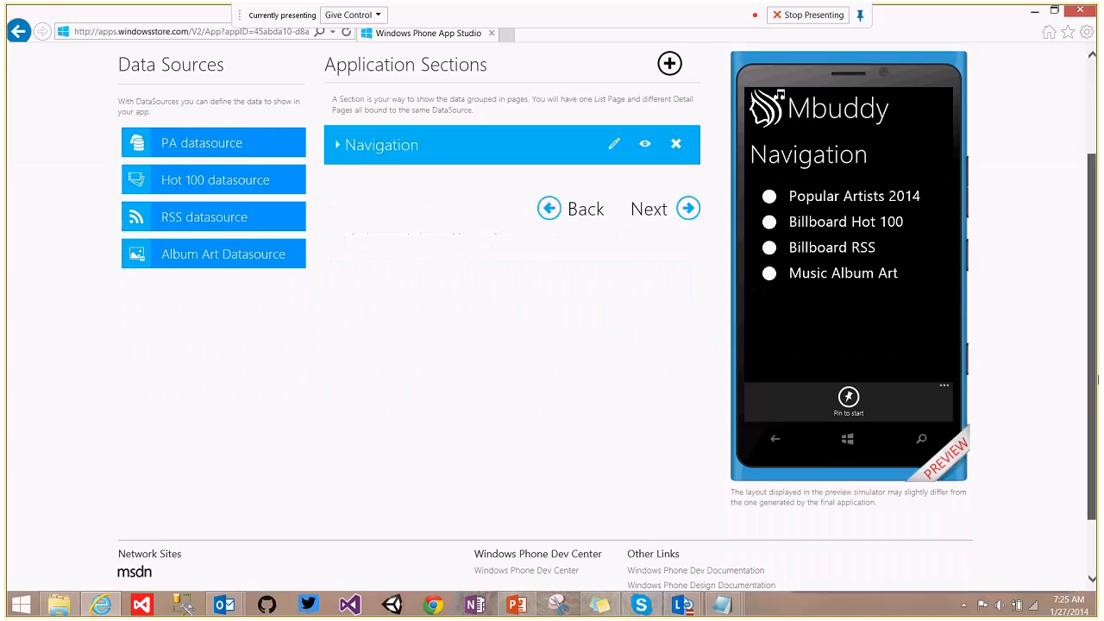
Edit the Navigation menu again and begin adding a new section item.
scroll(323, 176, down, 2)
click(338, 184)
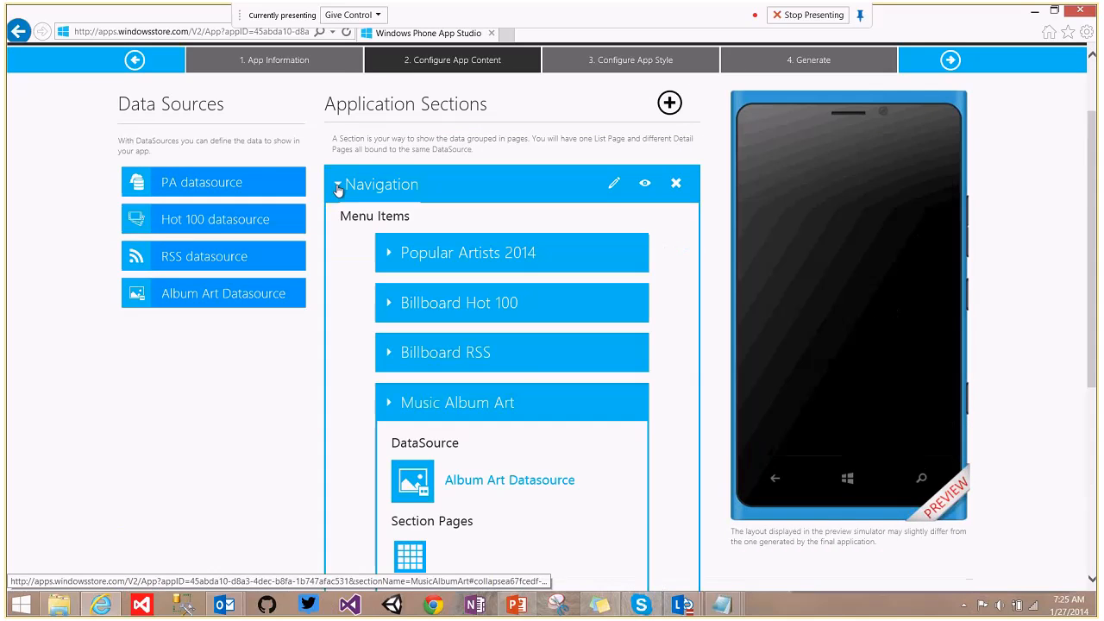
scroll(1098, 286, down, 3)
scroll(1097, 286, down, 2)
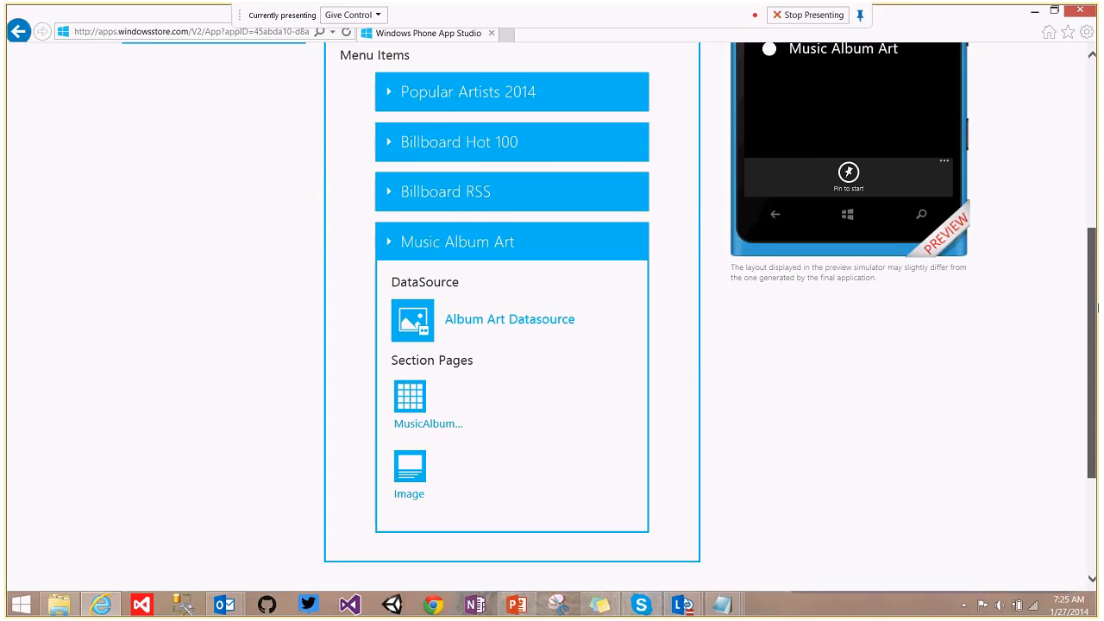
scroll(1097, 308, up, 3)
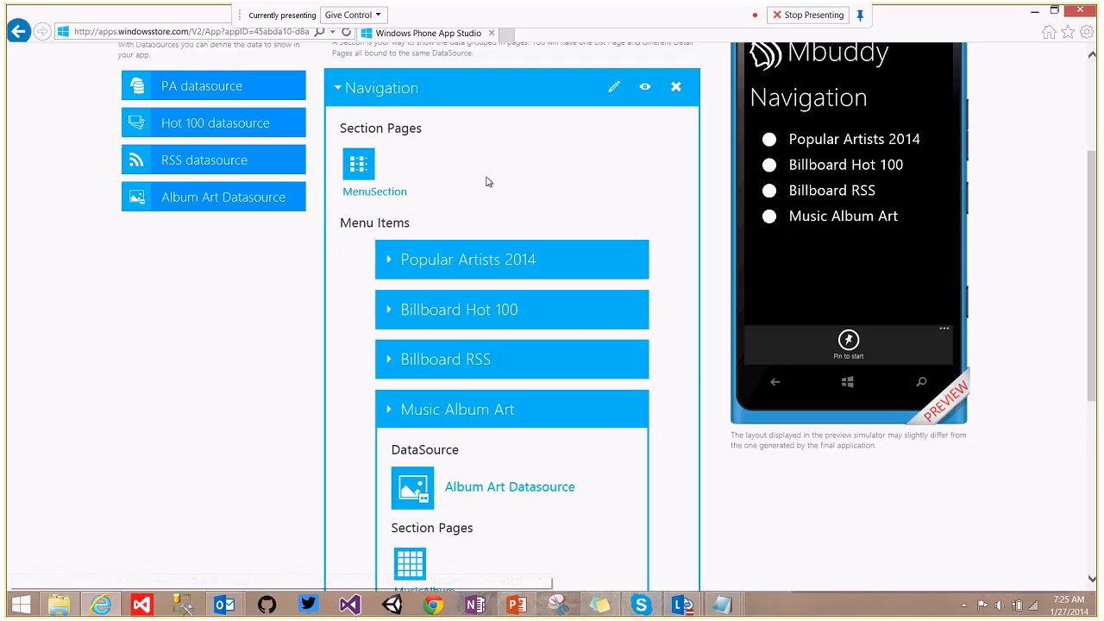
click(613, 87)
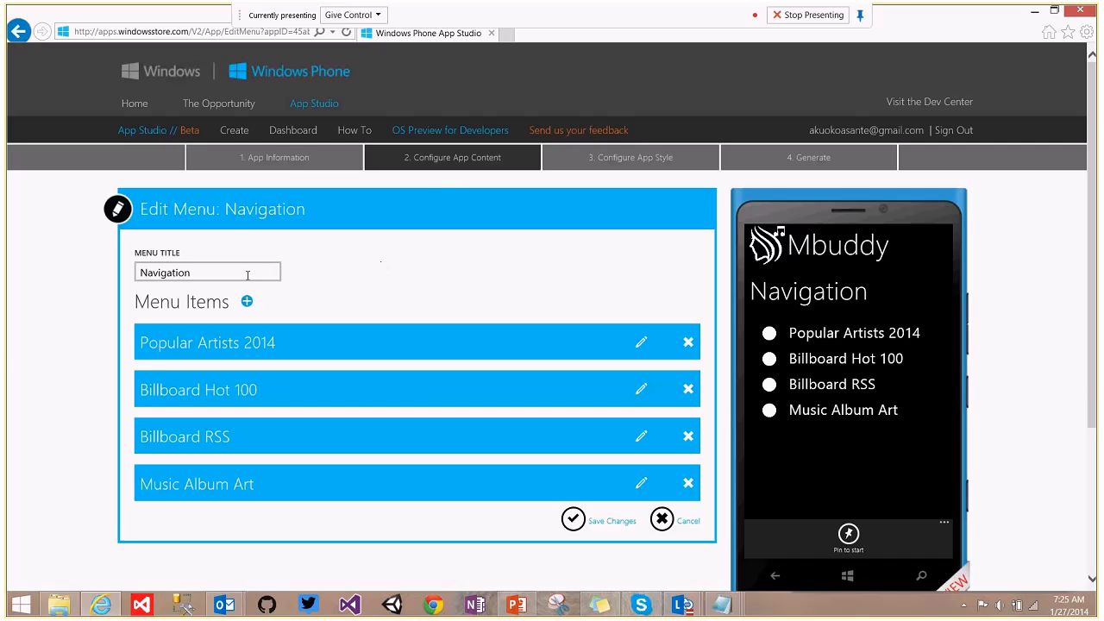
click(250, 305)
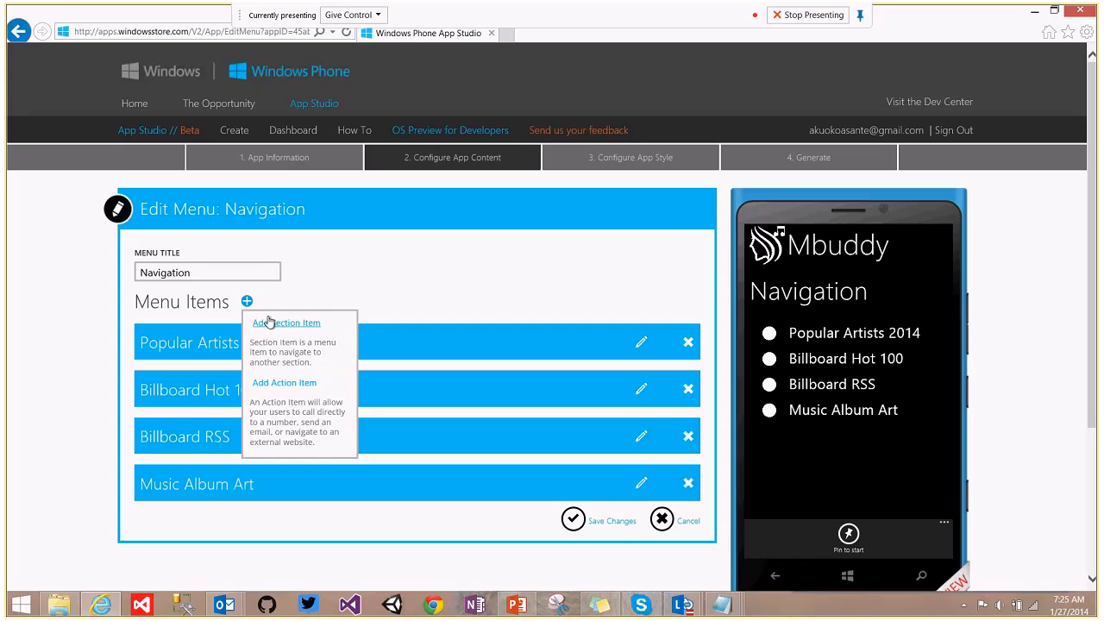
click(271, 321)
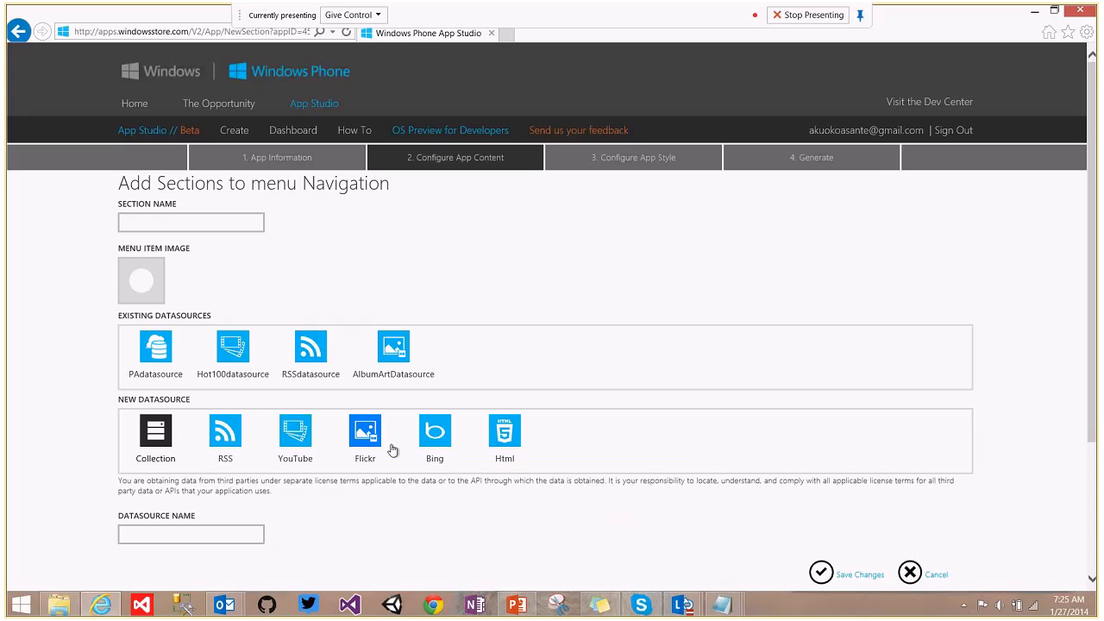
Choose Bing as the source type and name the section Trending Music.
click(435, 440)
click(175, 228)
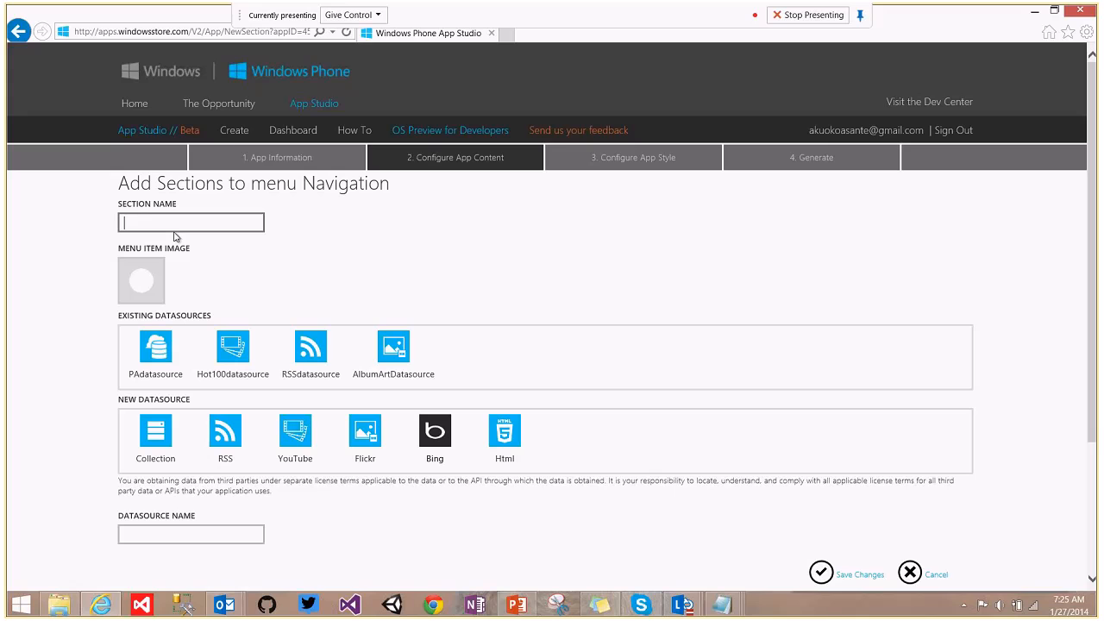
text(Trending Muas)
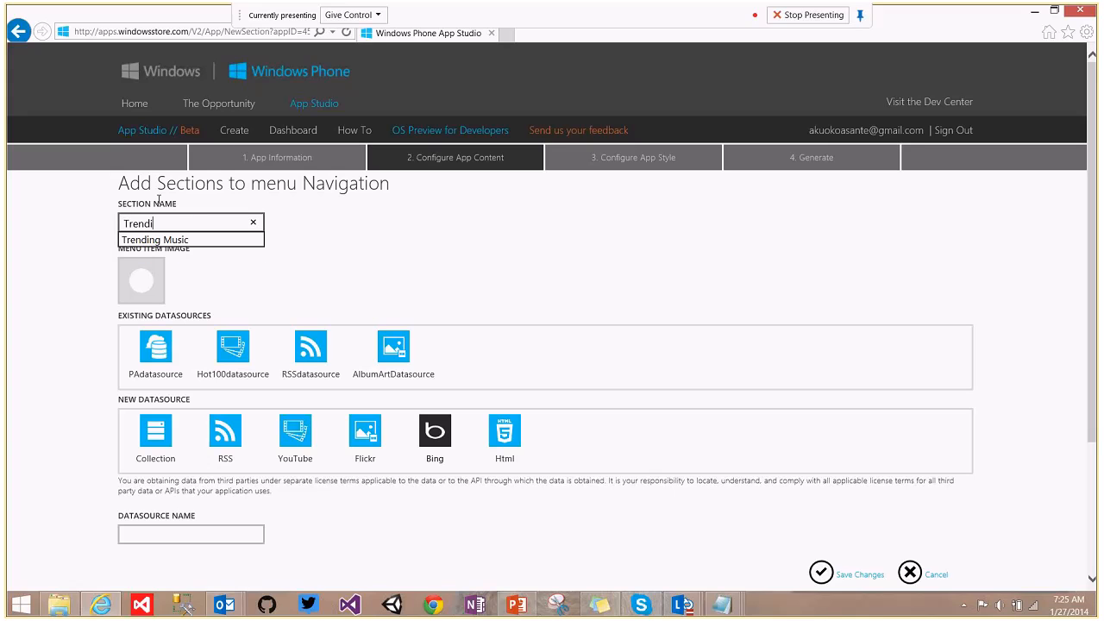
key(BackSpace)
key(BackSpace)
text(sic)
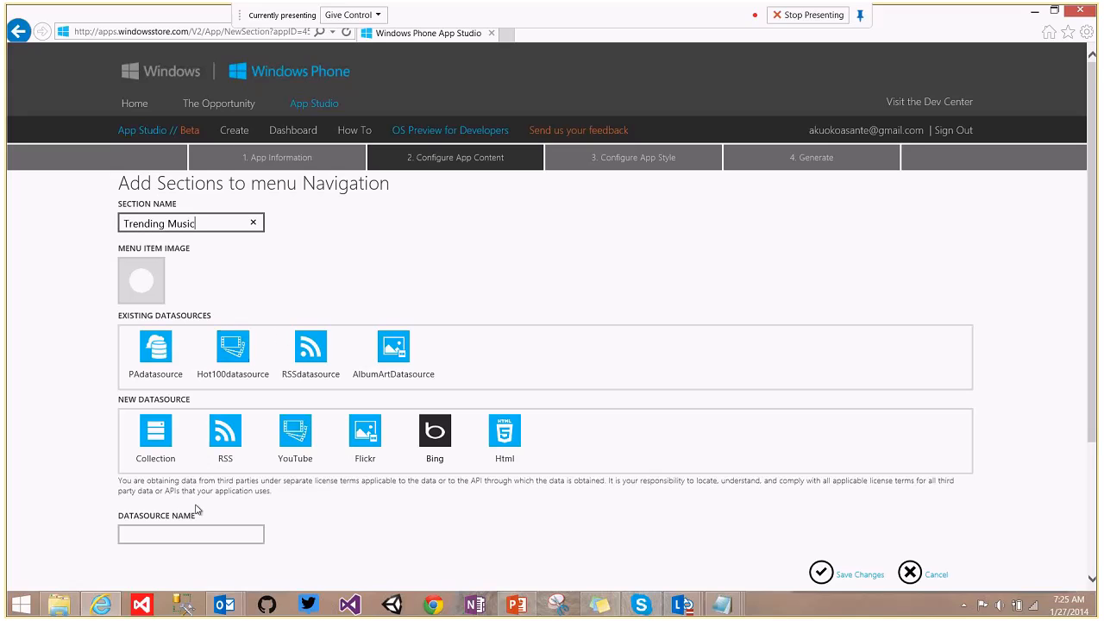
Name the data source 'Trend Datasource' and save the new section.
click(184, 531)
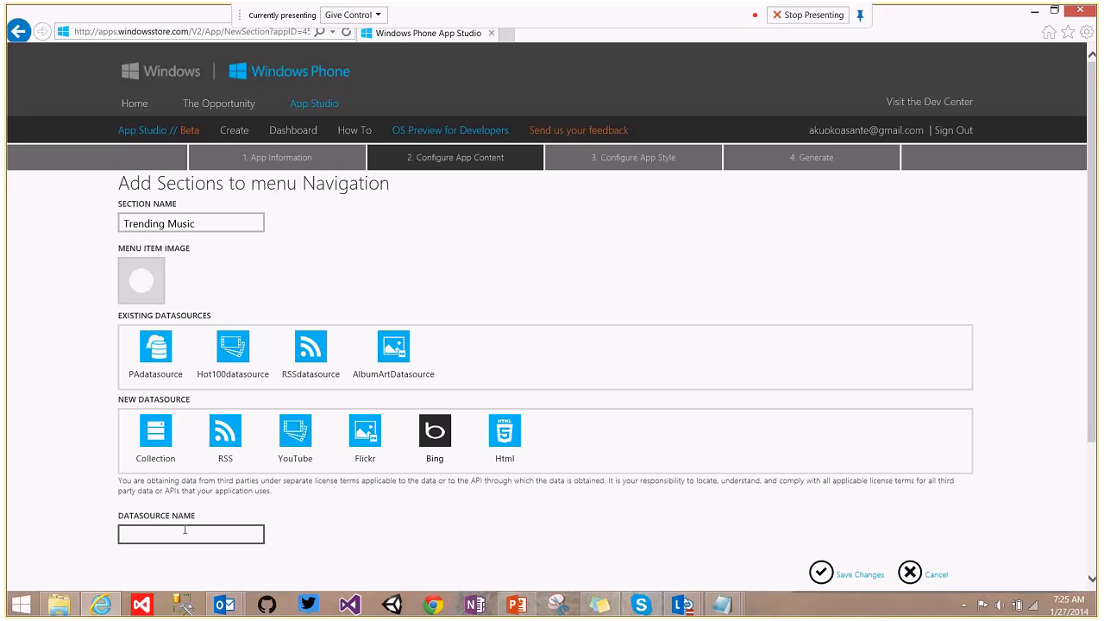
text(T)
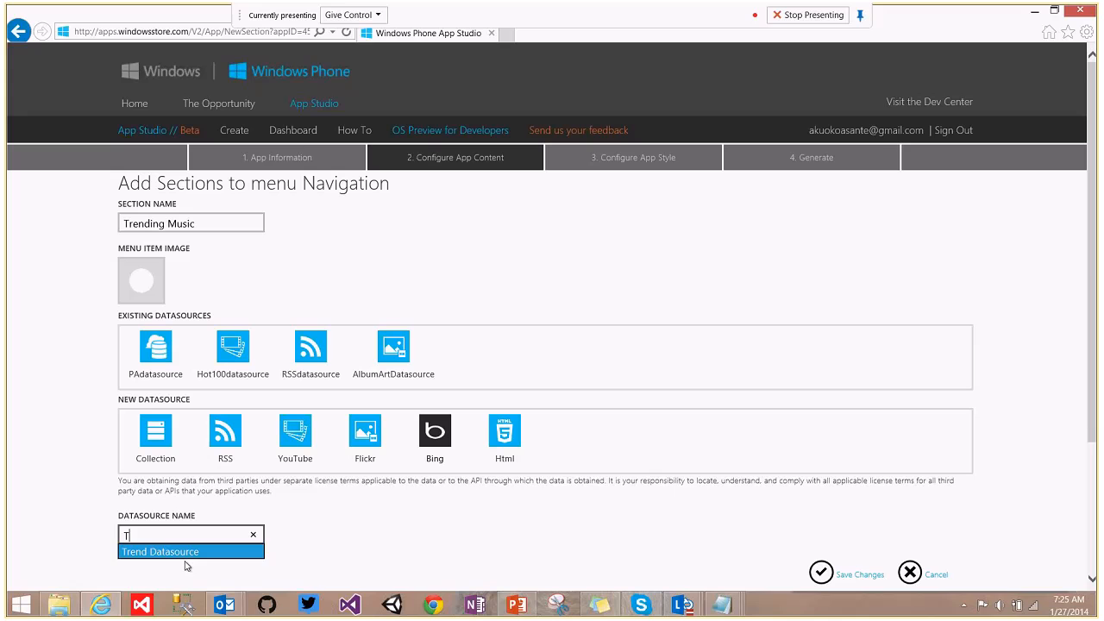
click(185, 557)
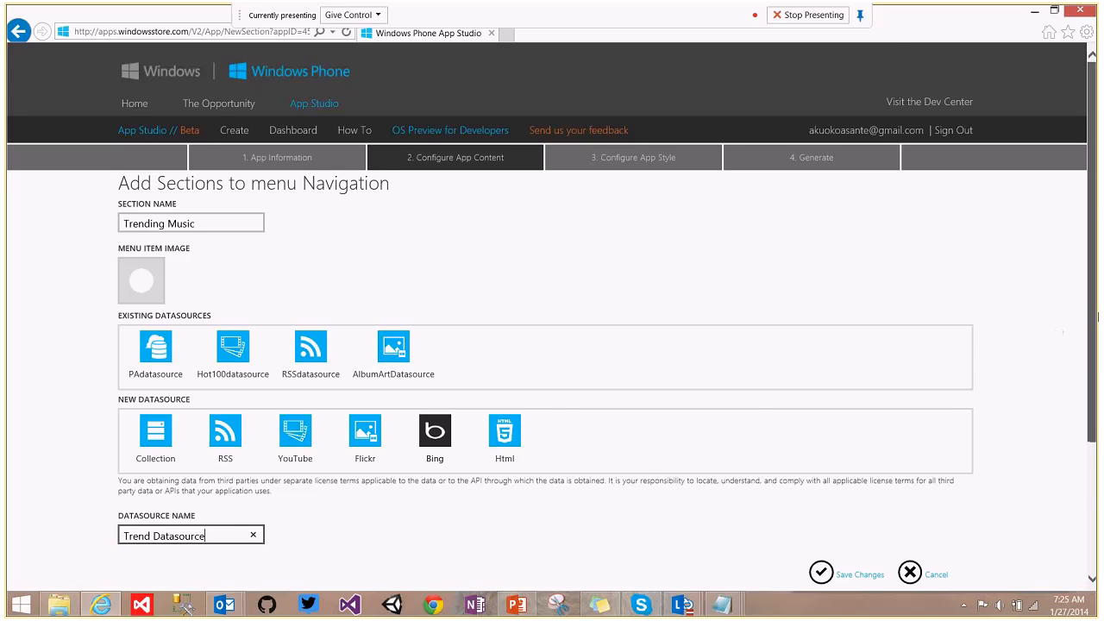
scroll(1098, 317, down, 1)
click(823, 497)
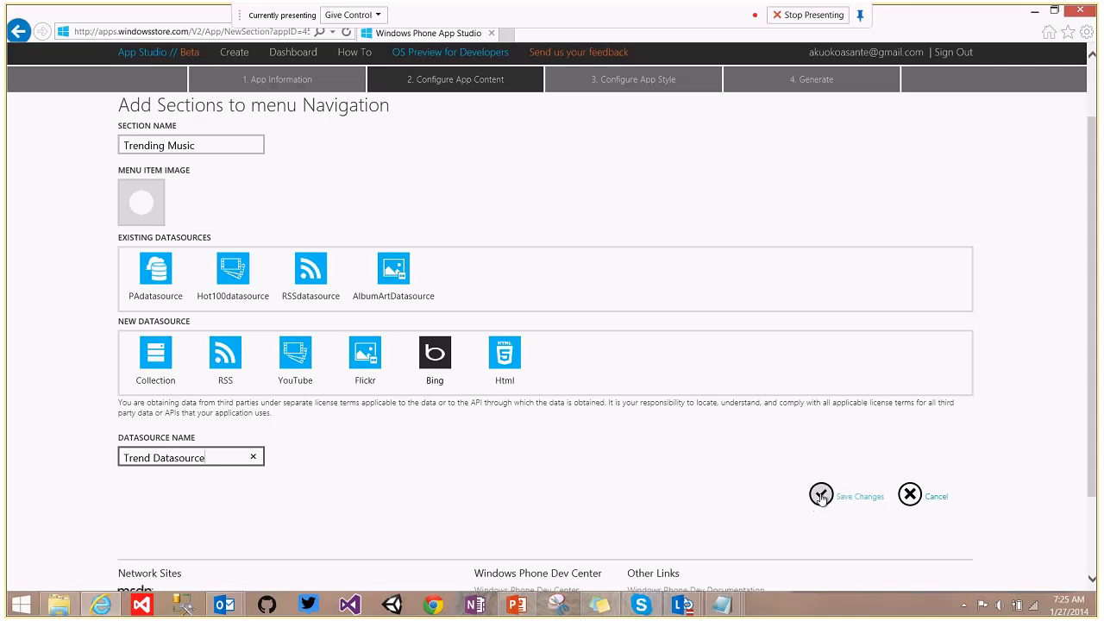
click(821, 497)
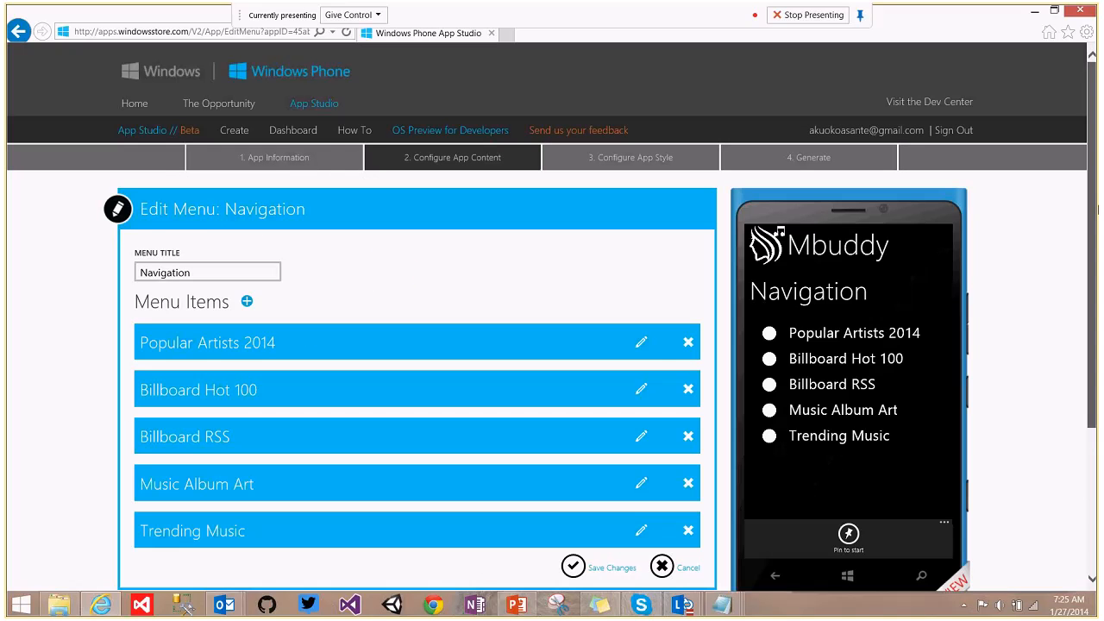
Edit the Trending Music section and open its Trend Datasource settings.
drag(1094, 210, 1098, 312)
click(640, 378)
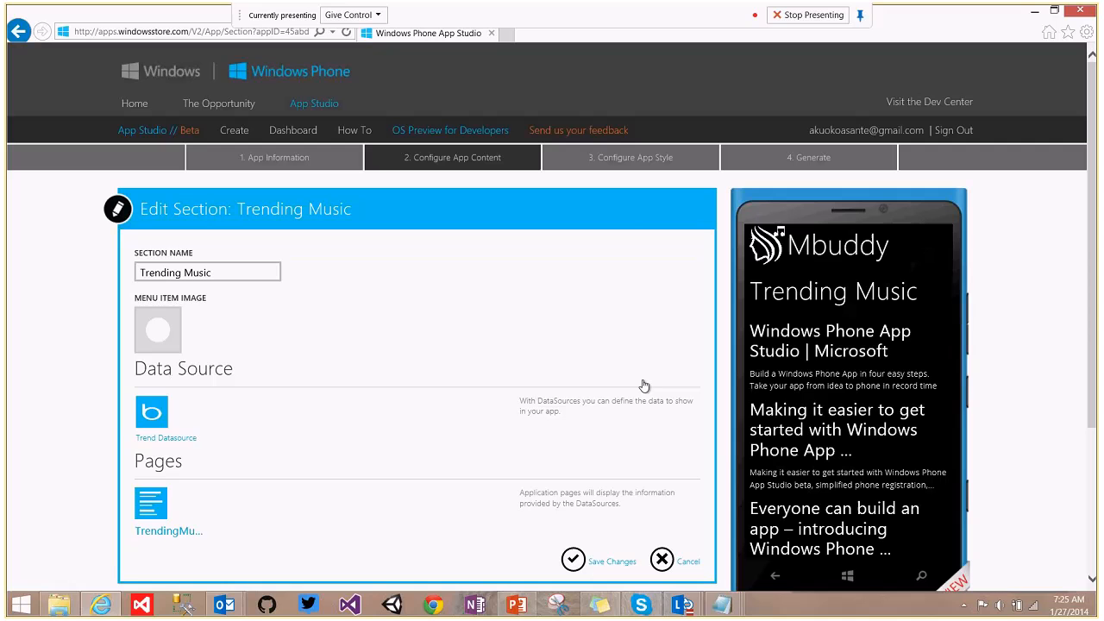
scroll(483, 377, down, 3)
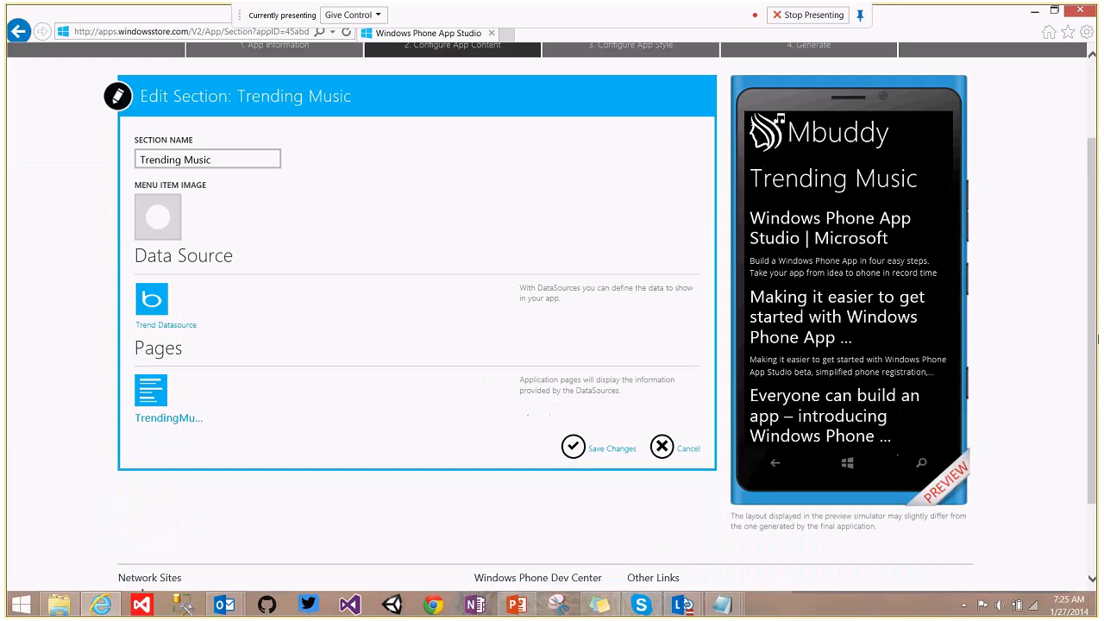
click(157, 308)
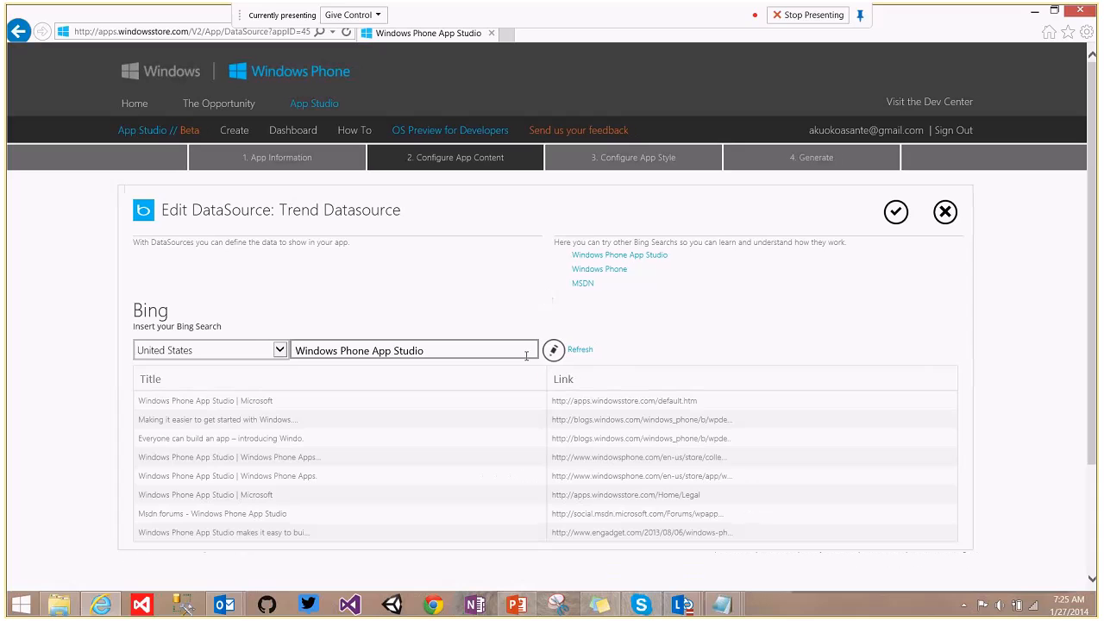
Change the Bing search to 'Hot music singles', refresh the results, and save the data source.
drag(436, 349, 411, 350)
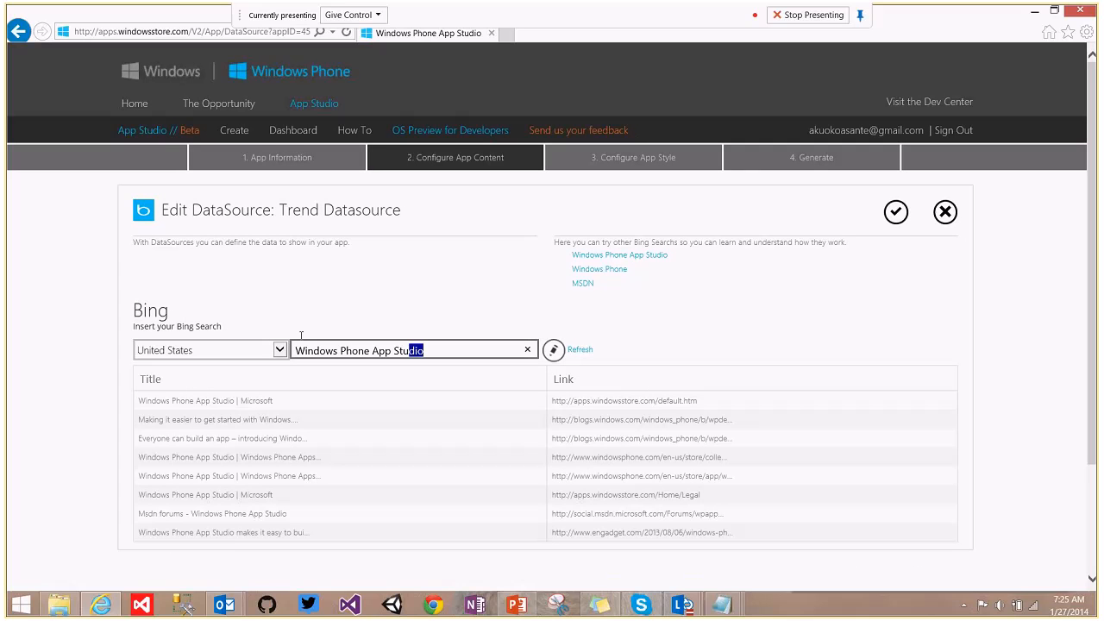
drag(301, 334, 246, 347)
text(hot)
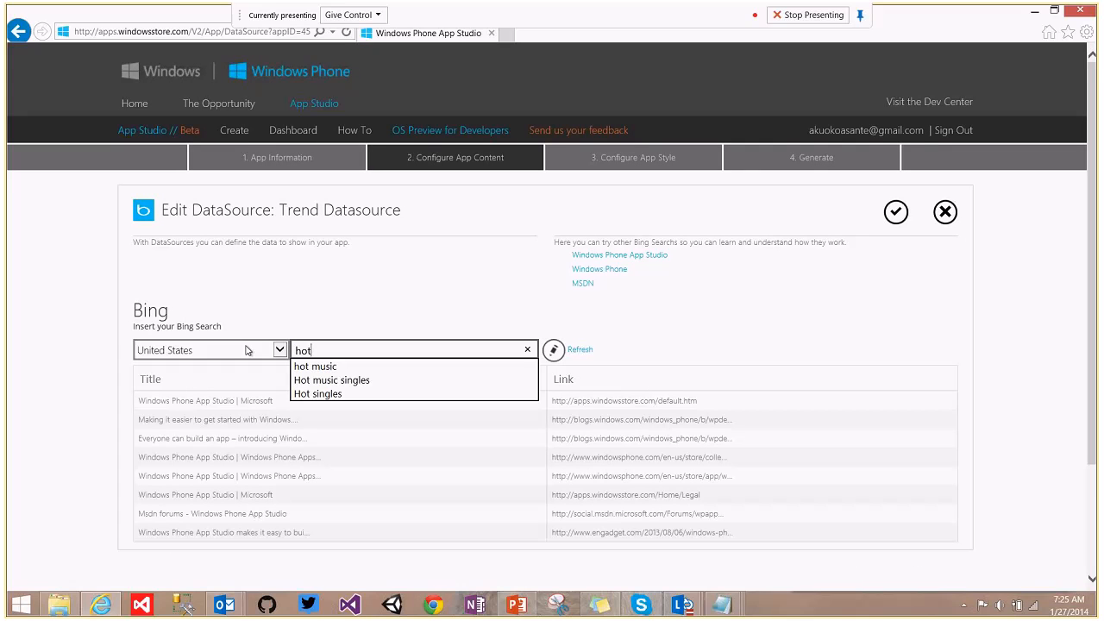
click(321, 381)
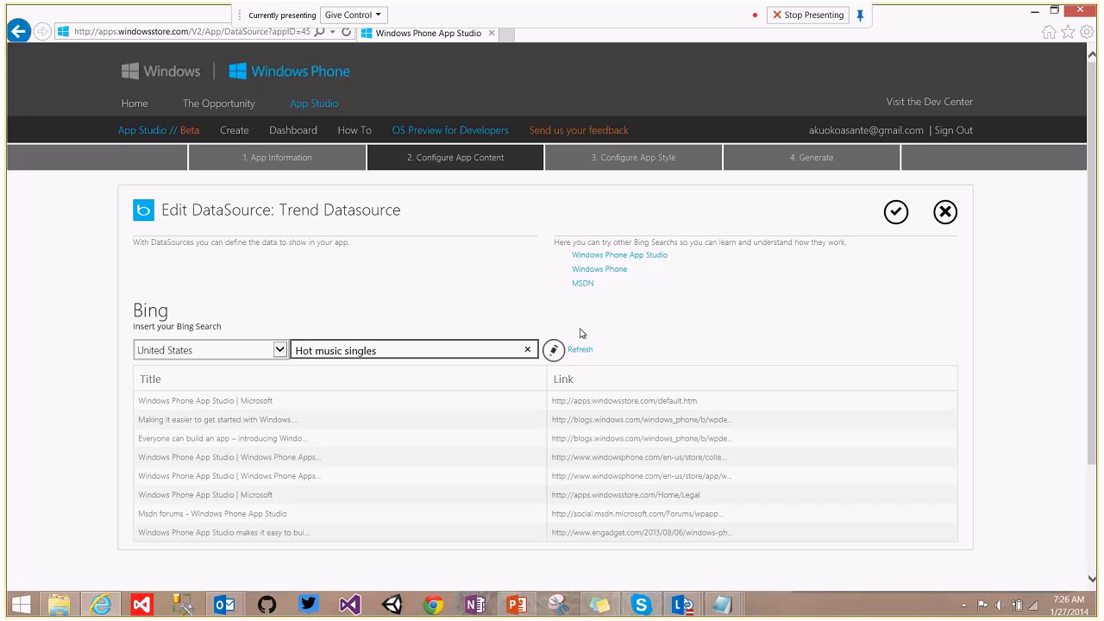
click(583, 354)
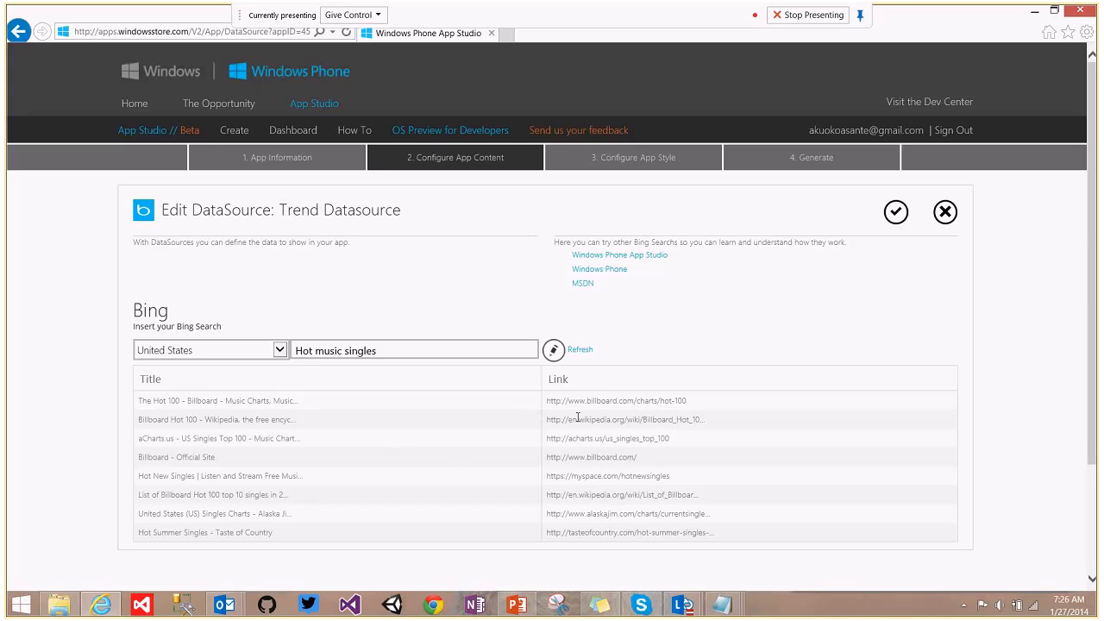
click(896, 212)
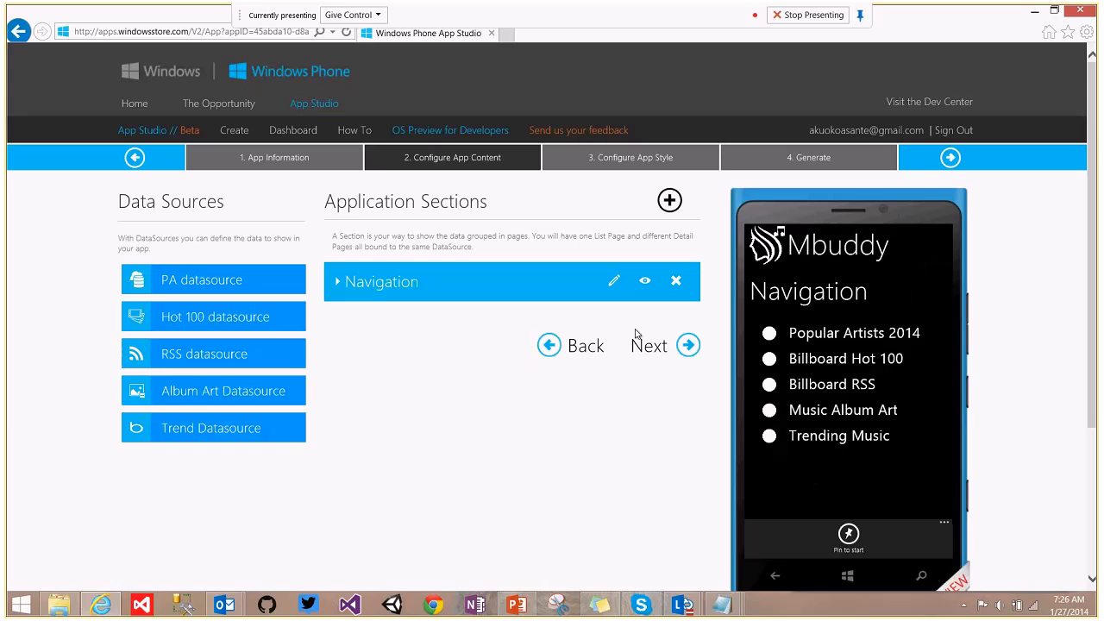
Expand the Navigation section and open its menu for editing.
click(338, 269)
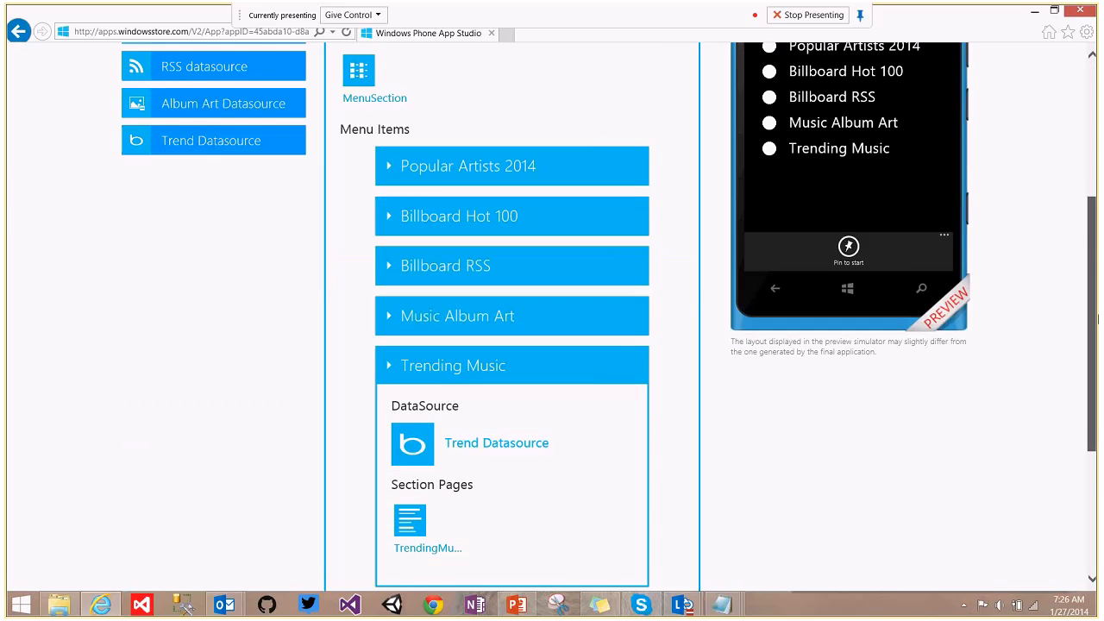
mouse_move(1098, 320)
mouse_down()
mouse_move(1098, 359)
mouse_move(1099, 316)
mouse_up()
click(434, 380)
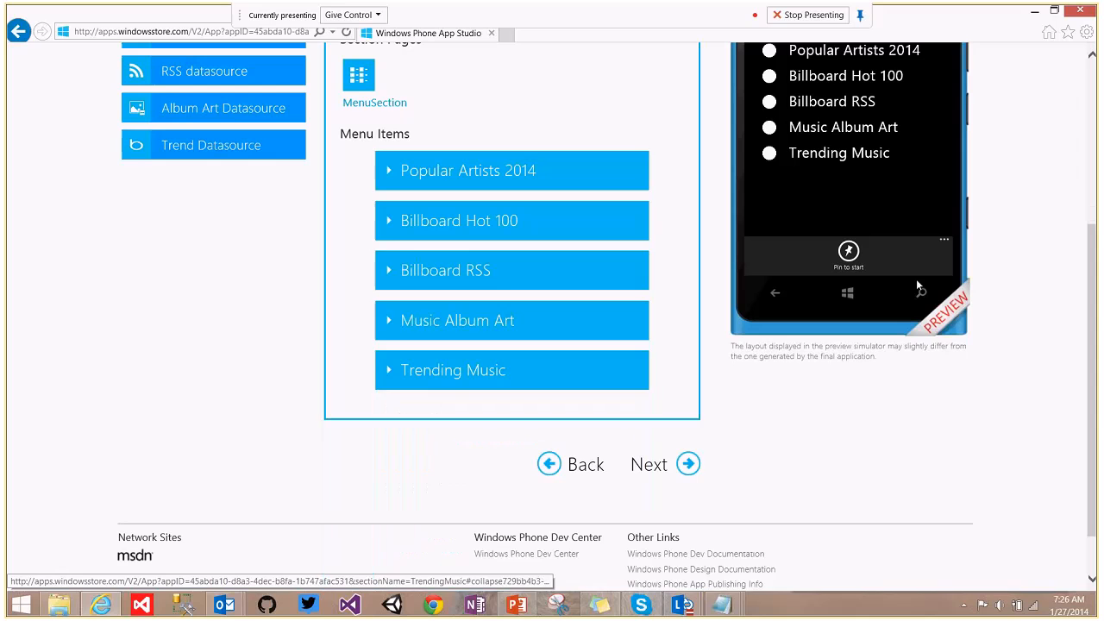
drag(1097, 302, 1098, 169)
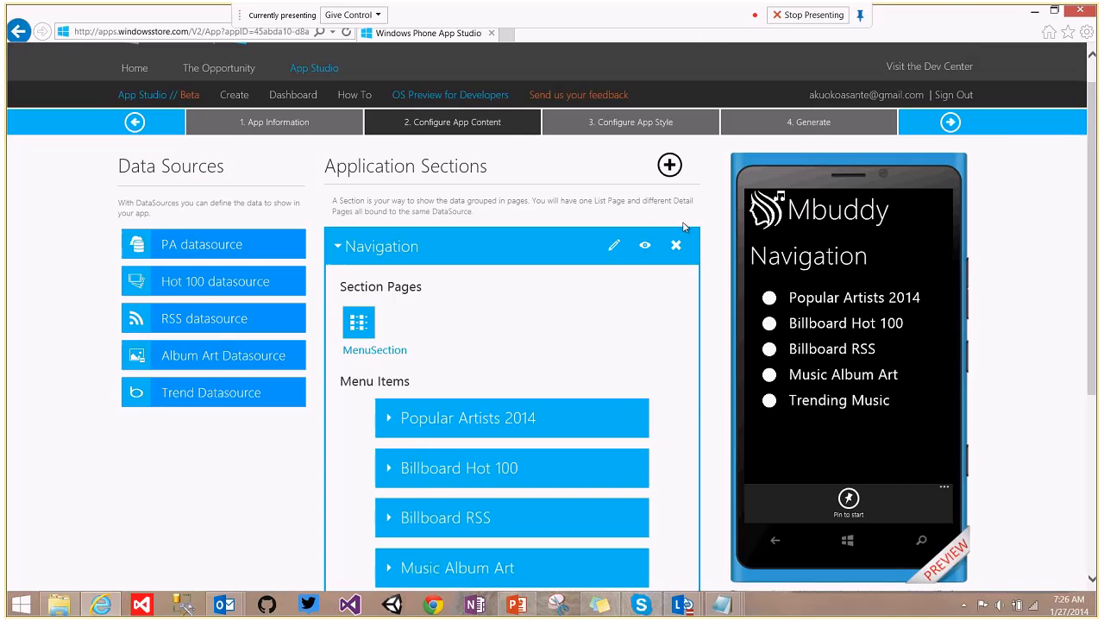
click(614, 248)
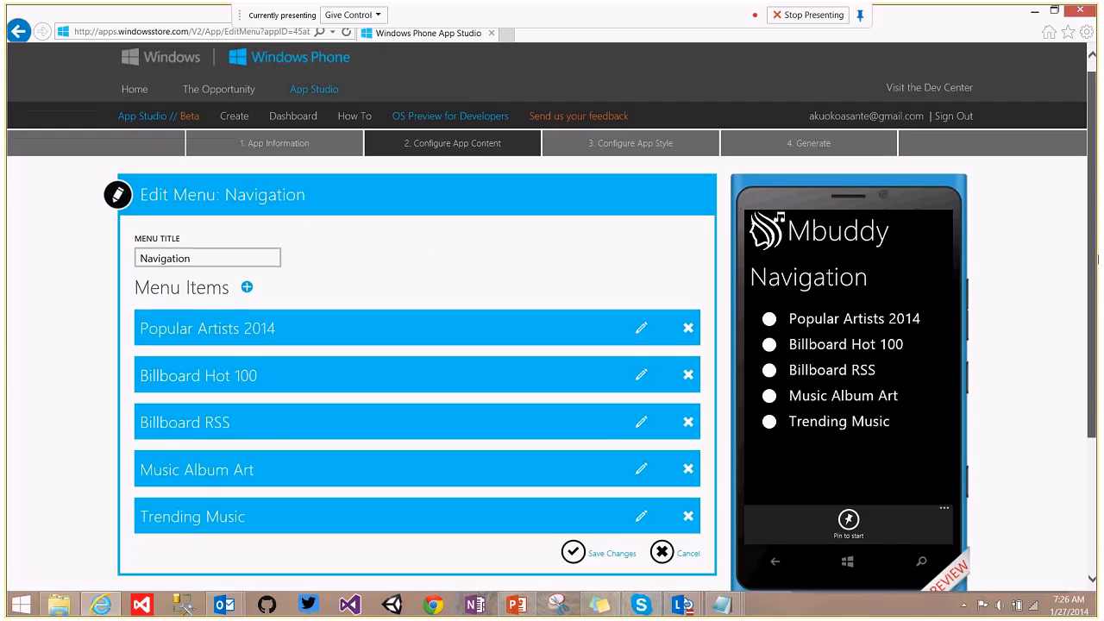
scroll(1098, 259, down, 1)
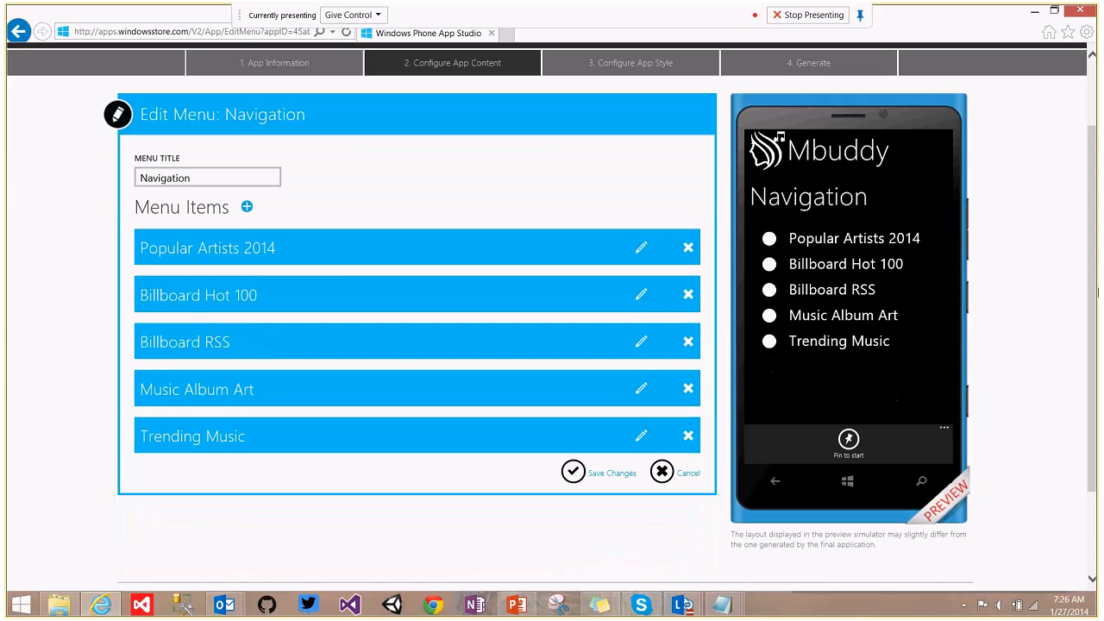
Add a new action item titled 'Call me' and list its available action types.
click(248, 210)
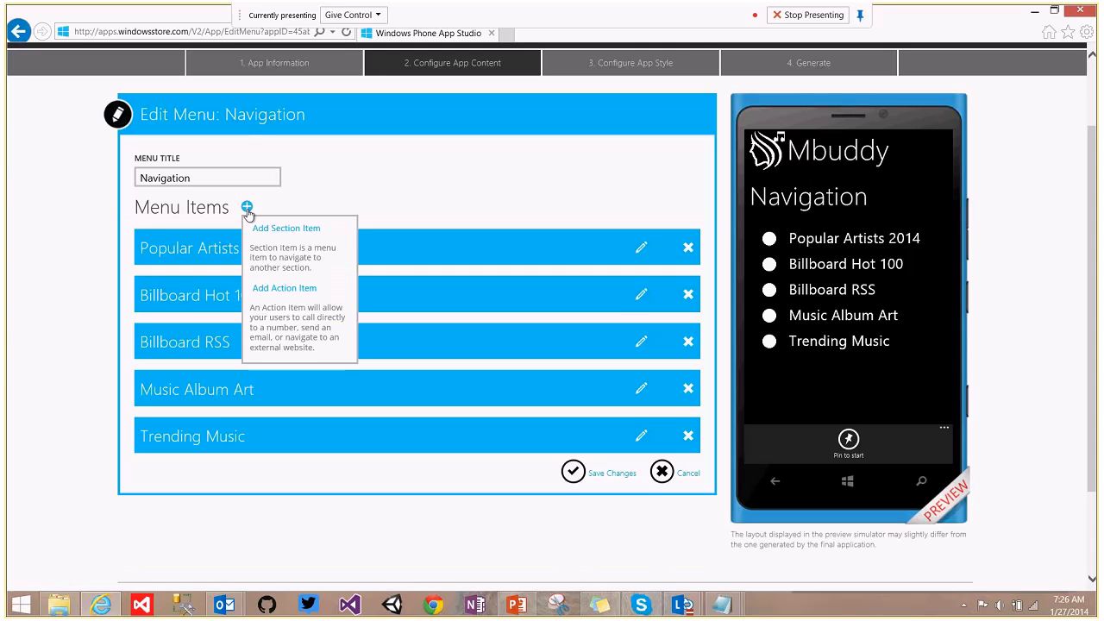
click(291, 291)
click(209, 275)
text(Call)
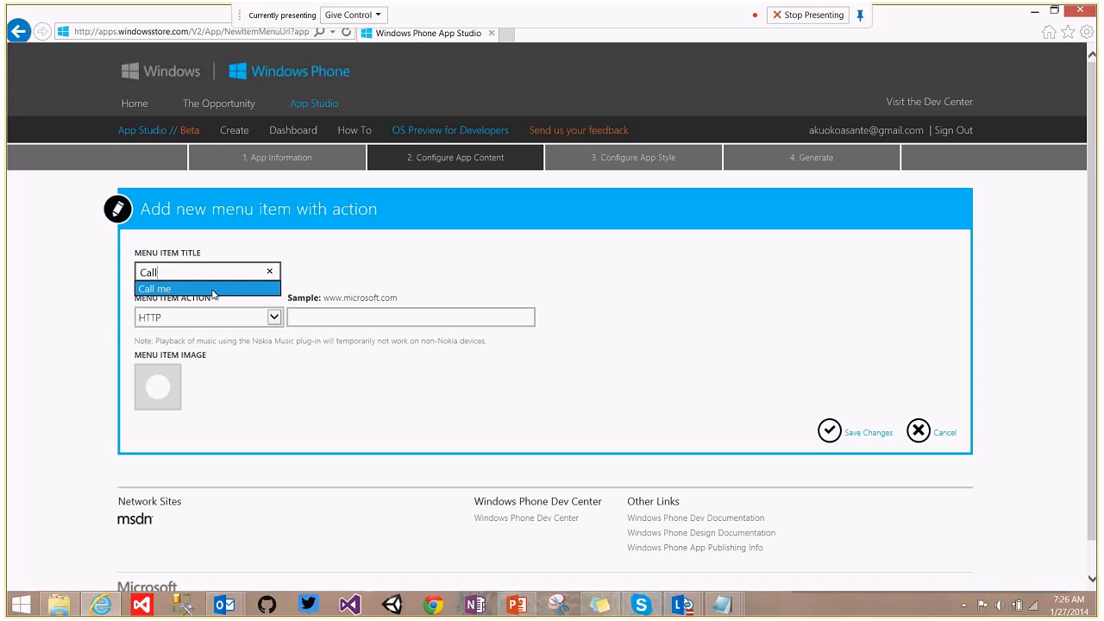
click(213, 290)
click(276, 319)
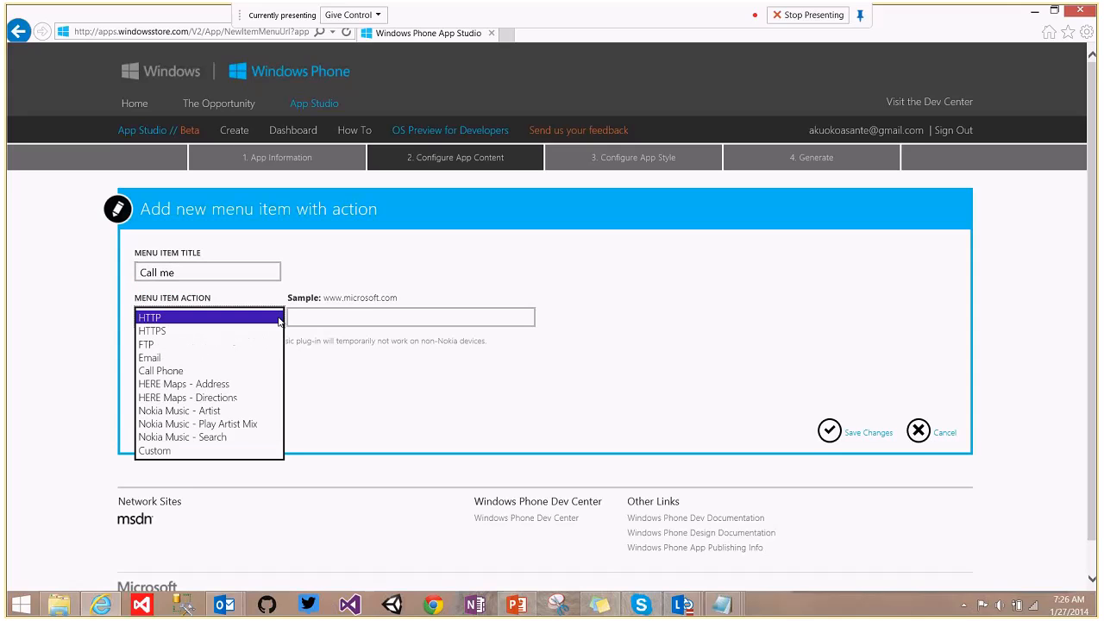
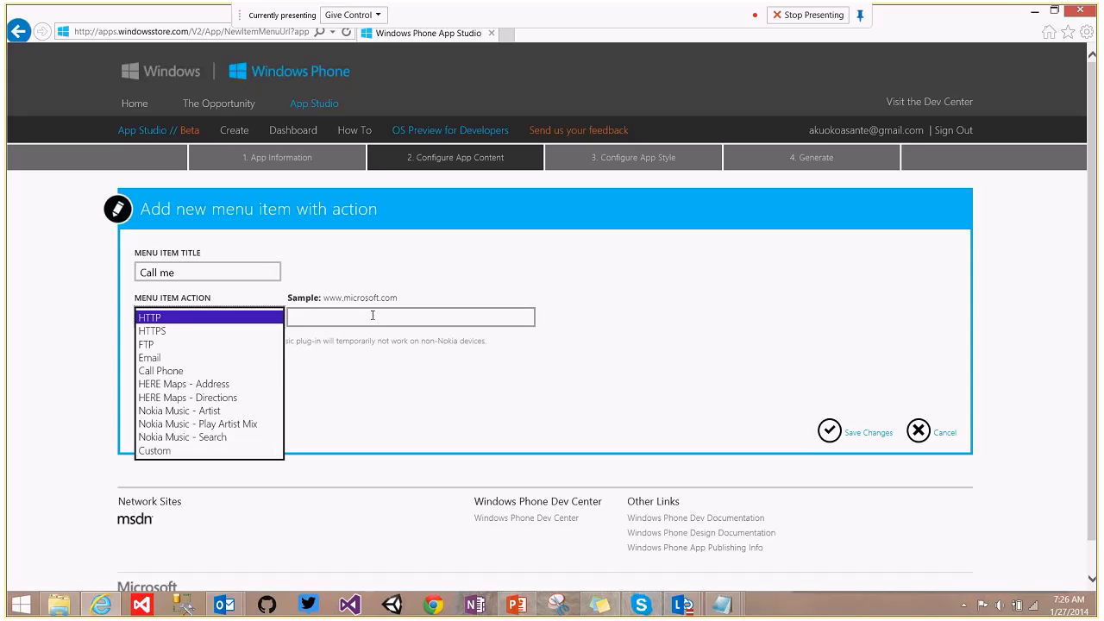
Give the Call me item a Call Phone action with the suggested contact number, and save it.
click(161, 371)
click(297, 318)
text(0544)
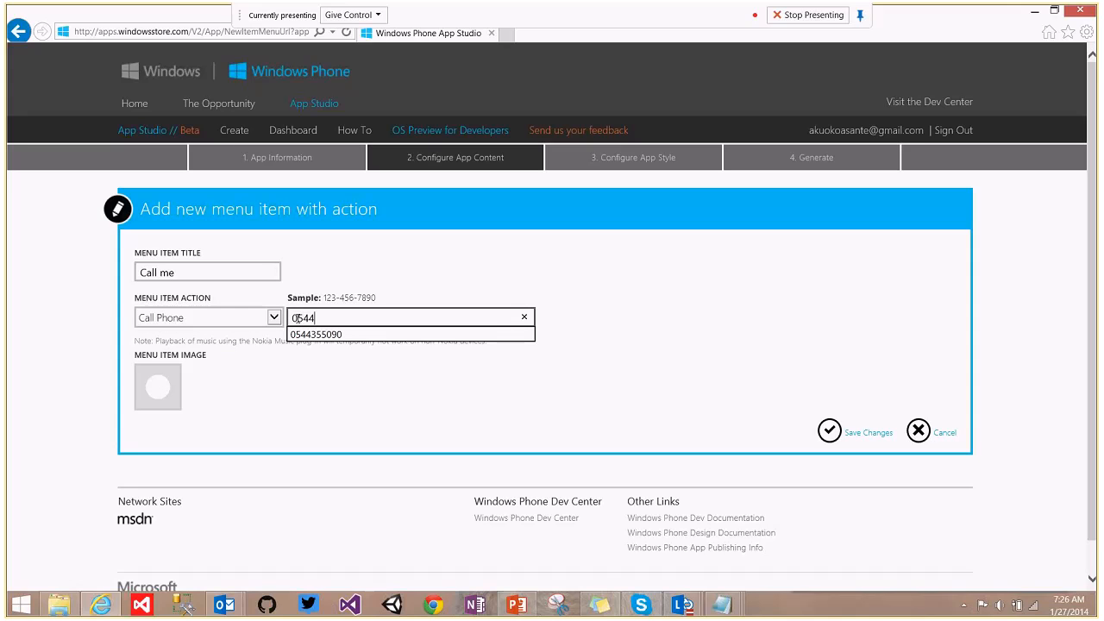
click(318, 335)
click(830, 431)
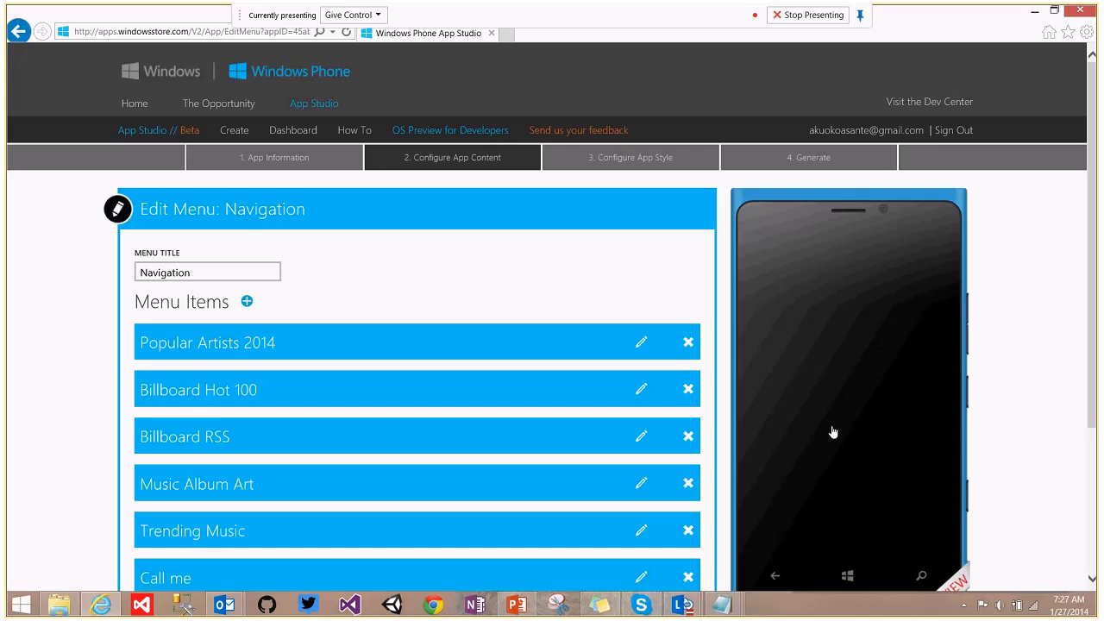
Save the edited Navigation menu, which now lists six entries from Popular Artists 2014 to Call me.
drag(1096, 231, 1095, 325)
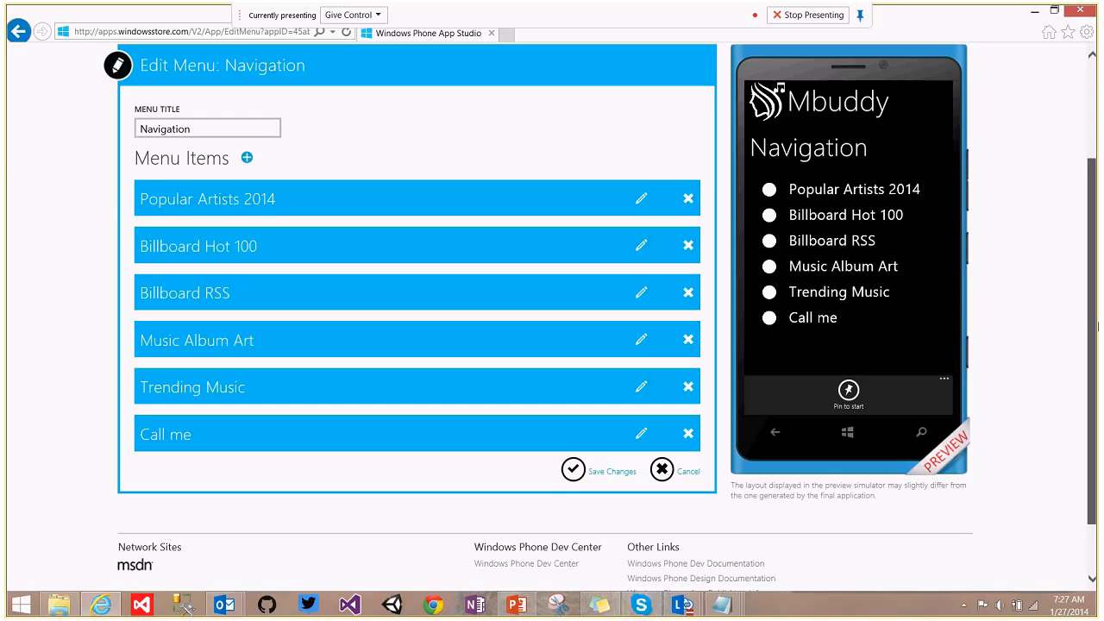
click(571, 470)
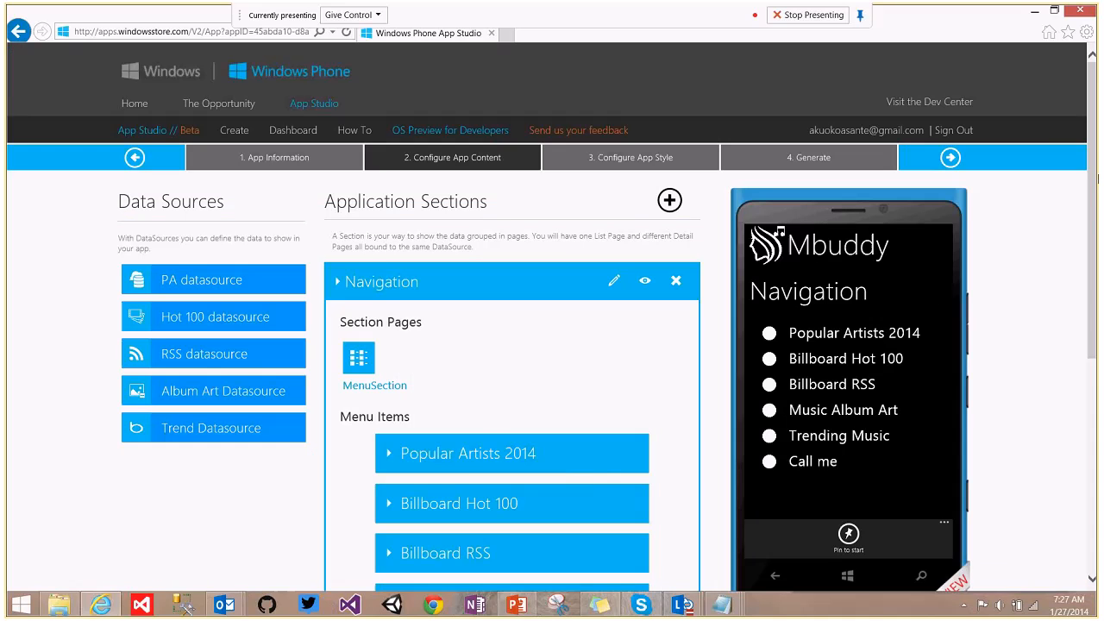
drag(1096, 192, 1091, 307)
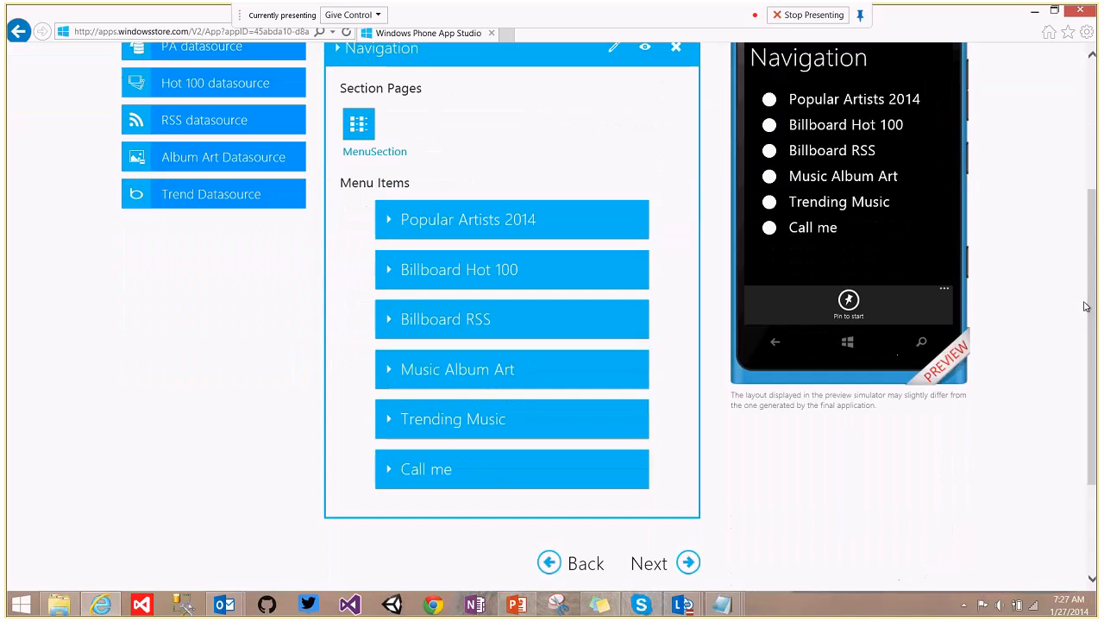
On Configure App Style, settle on a white accent colour after trying others, and choose an image background.
click(688, 564)
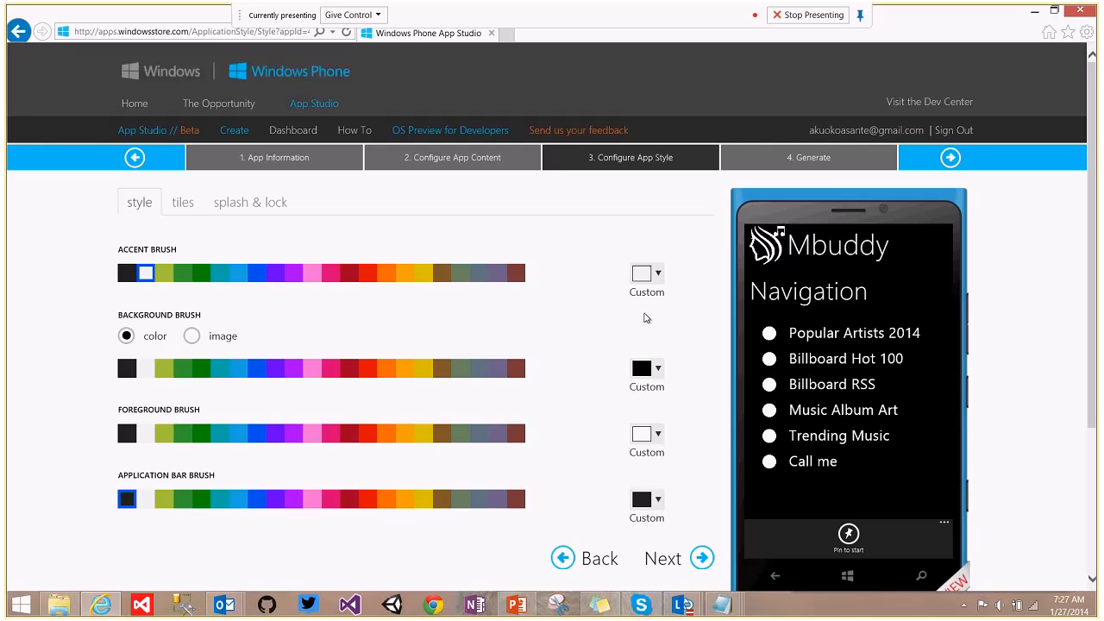
click(302, 273)
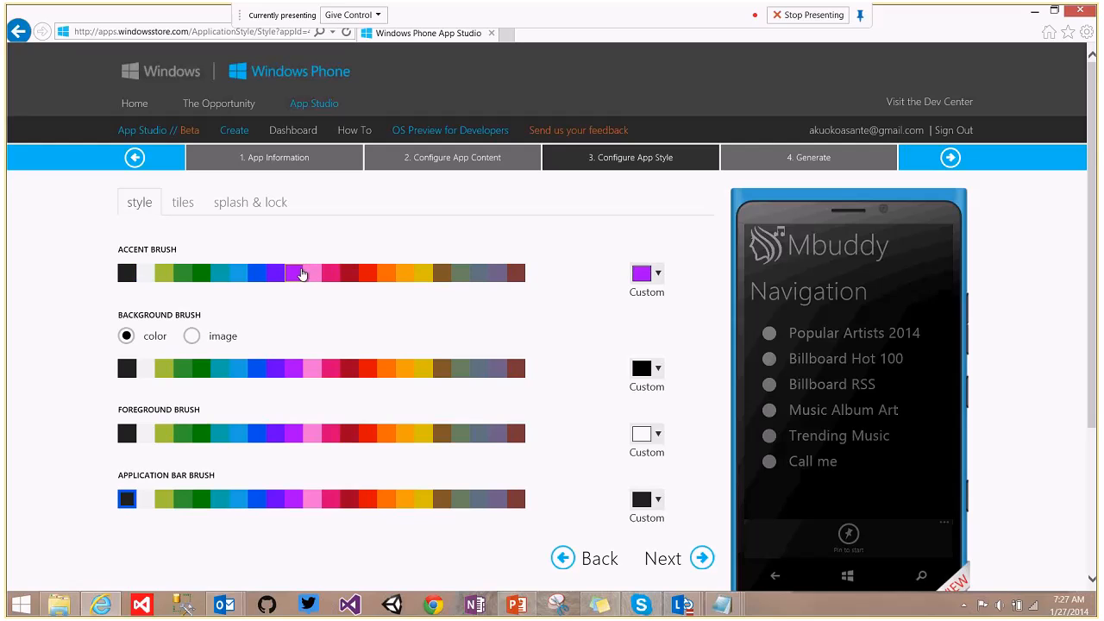
click(430, 274)
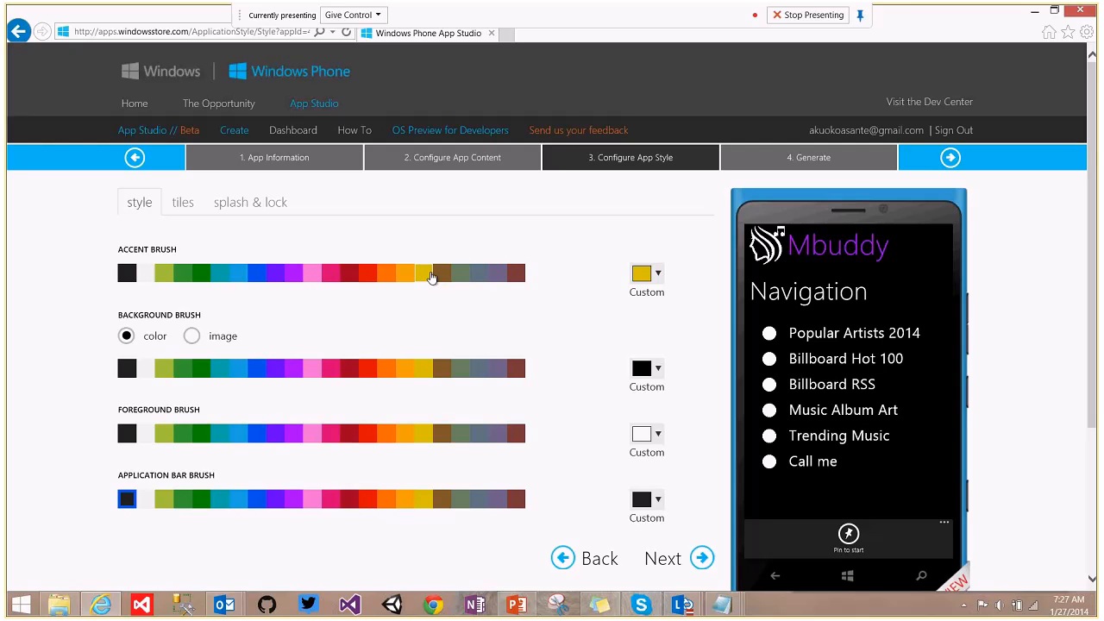
click(461, 273)
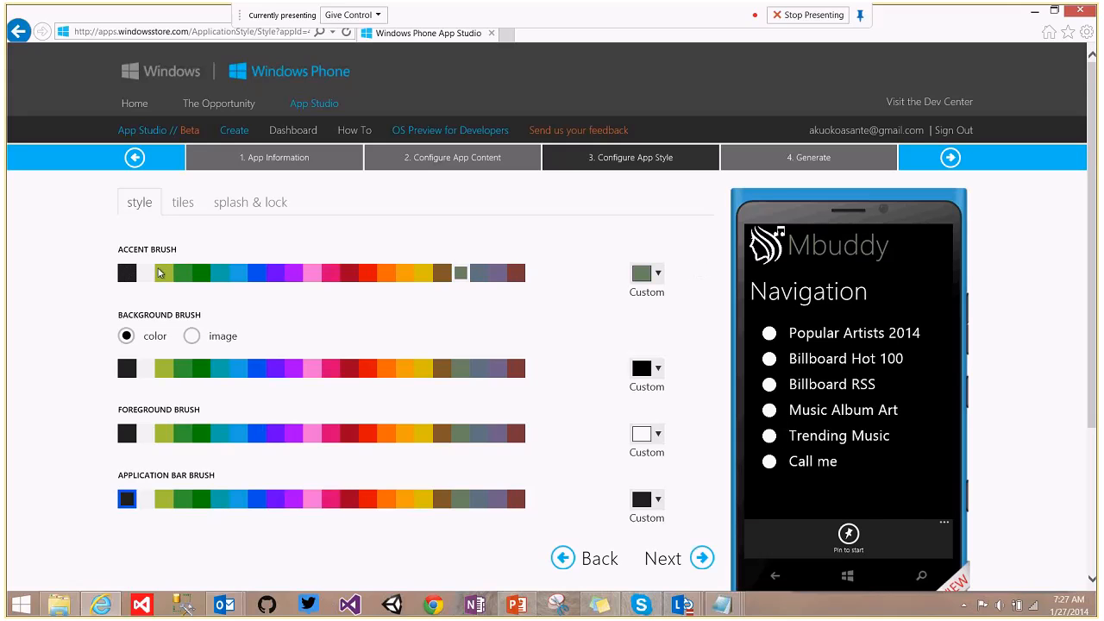
click(157, 275)
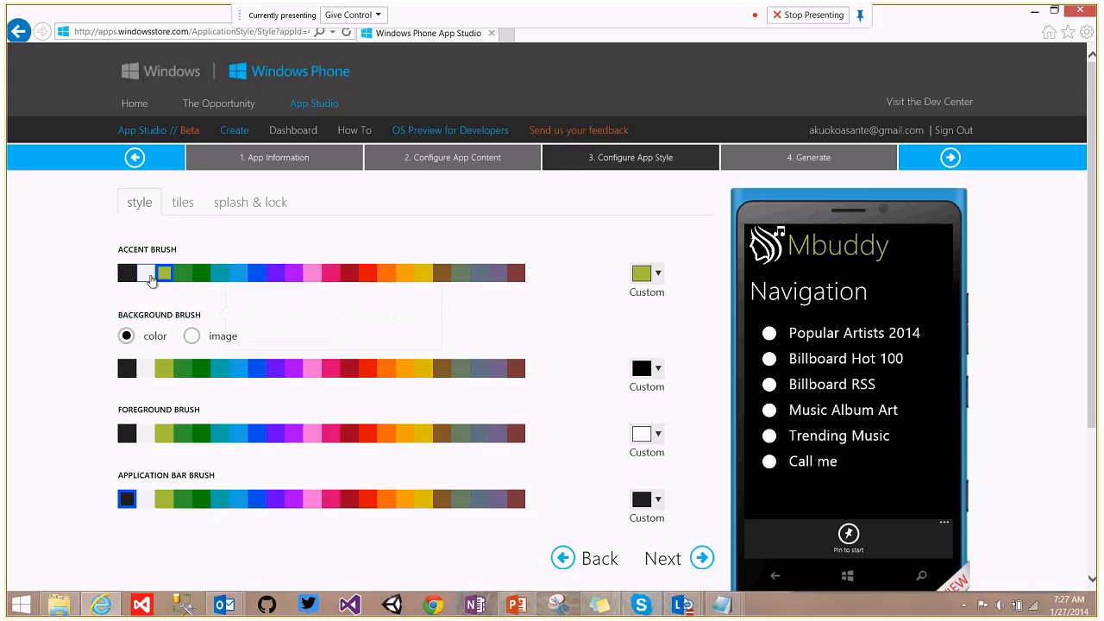
click(146, 275)
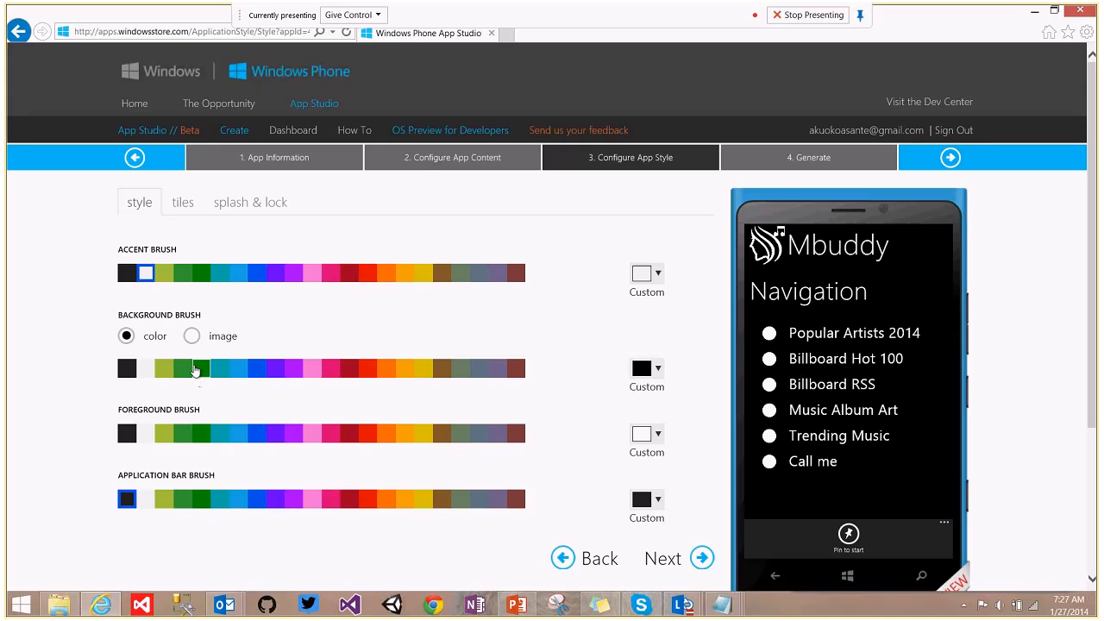
click(190, 339)
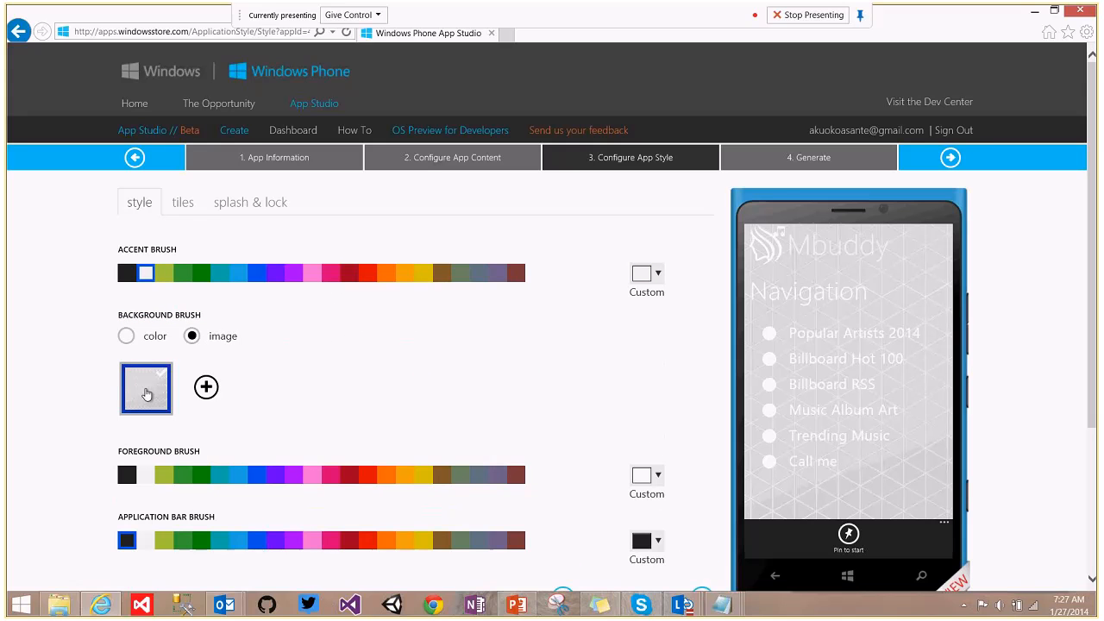
Upload the Background image from the AppStudio lesson Resources folder as the app background.
click(204, 388)
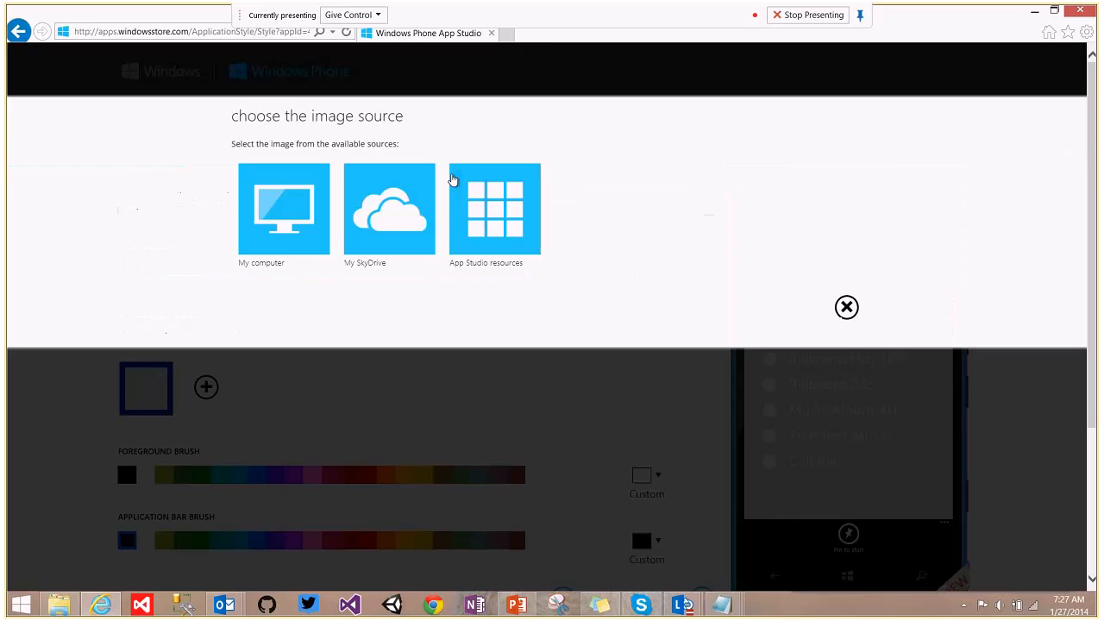
click(262, 204)
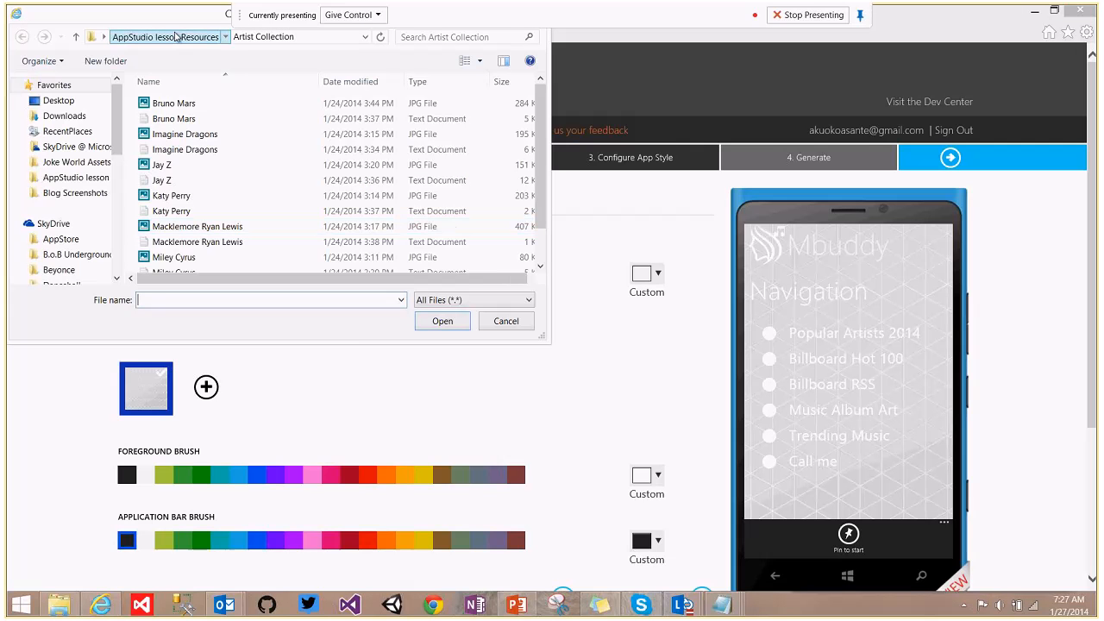
click(175, 36)
click(223, 180)
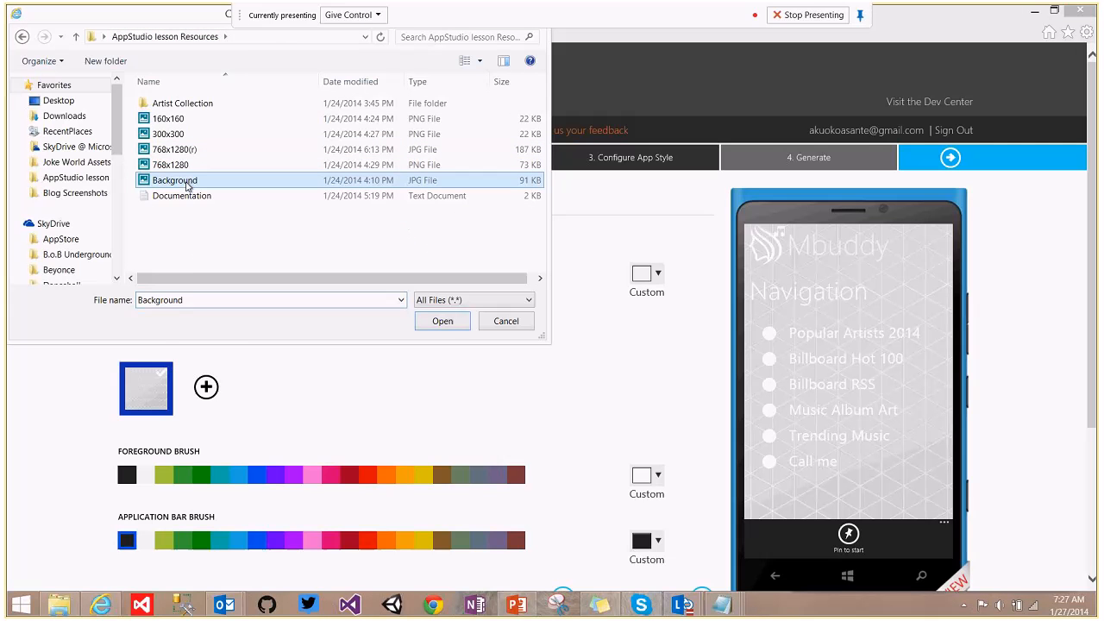
click(452, 324)
Keep the foreground text white after trying other colours, and make the application bar green.
scroll(839, 260, down, 1)
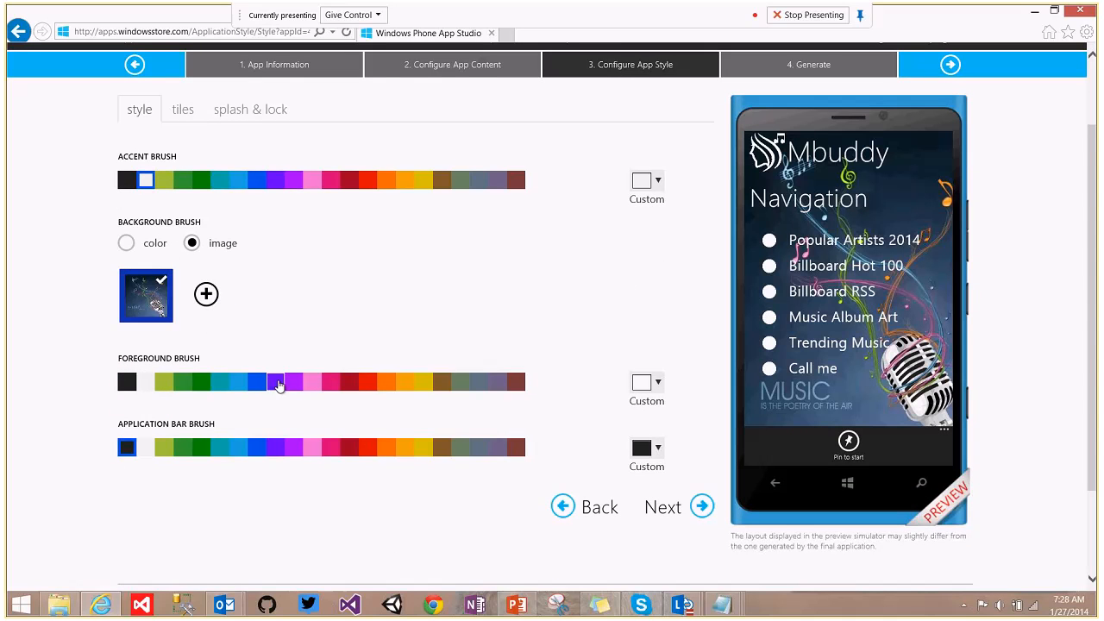
click(389, 385)
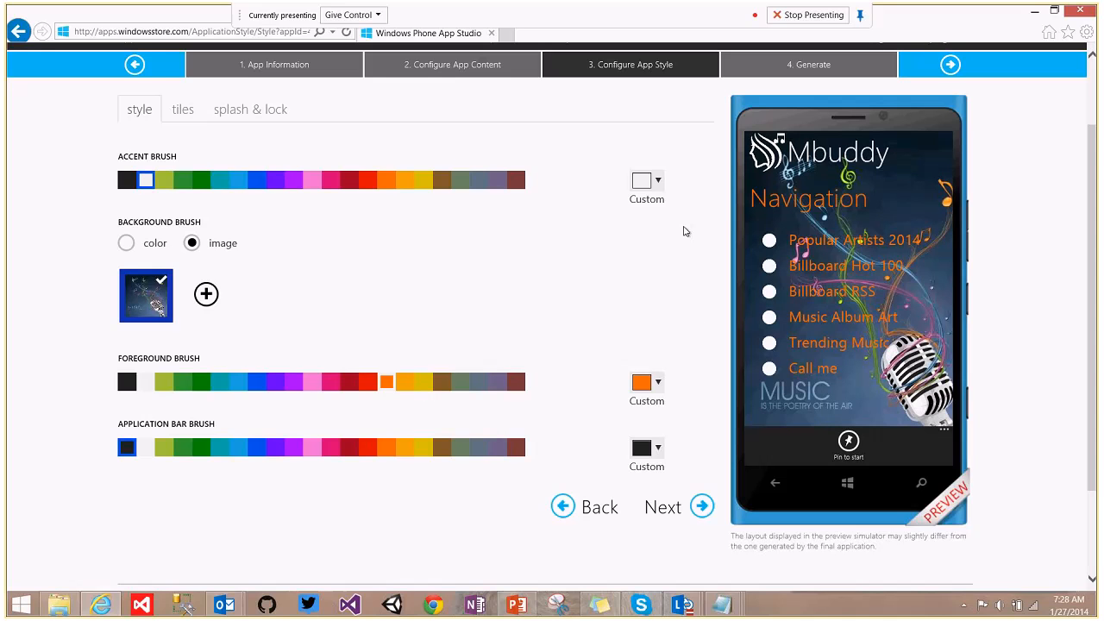
click(442, 382)
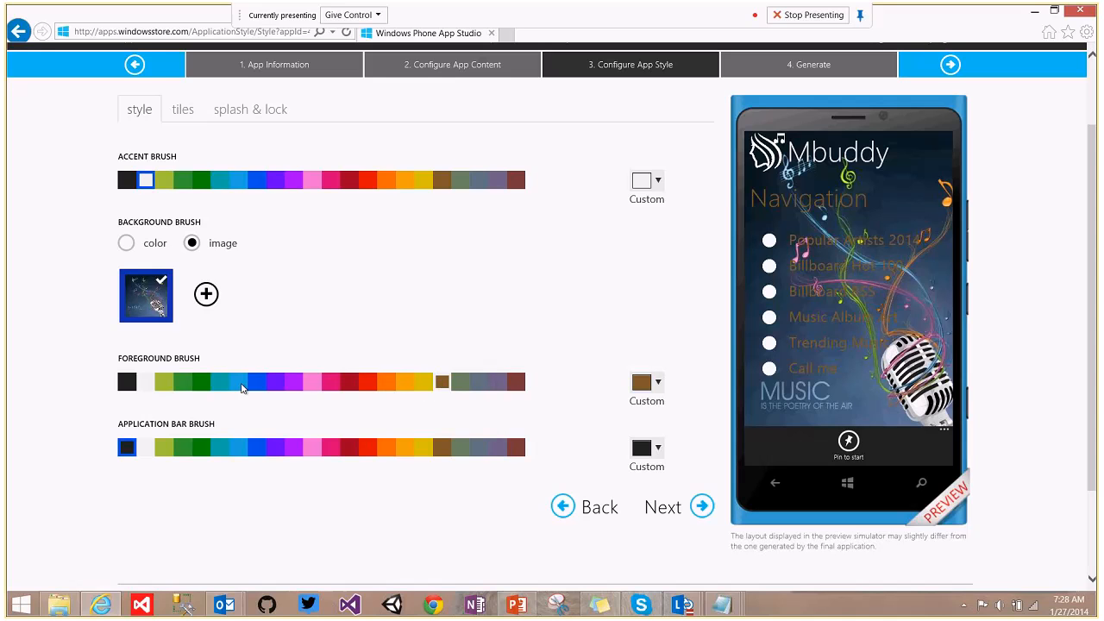
click(144, 382)
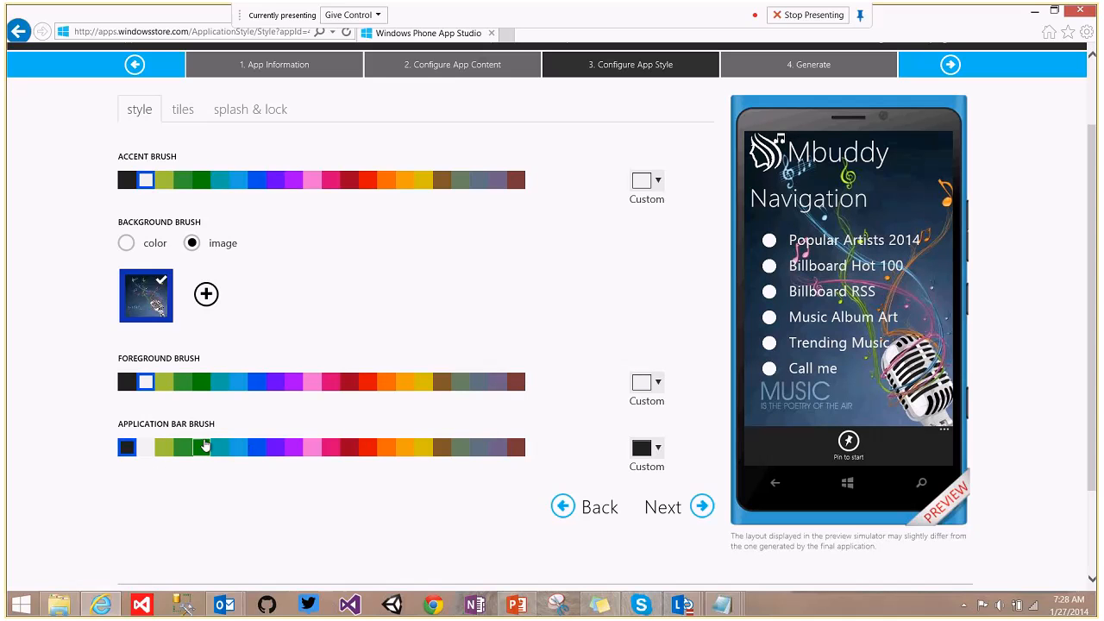
click(164, 447)
click(184, 448)
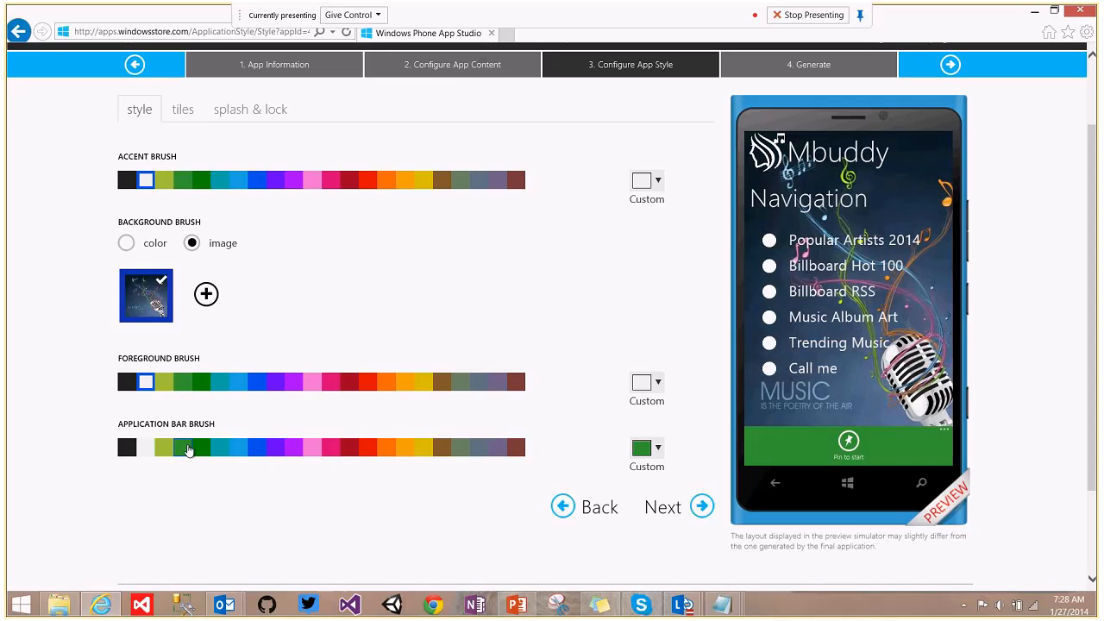
scroll(636, 271, down, 1)
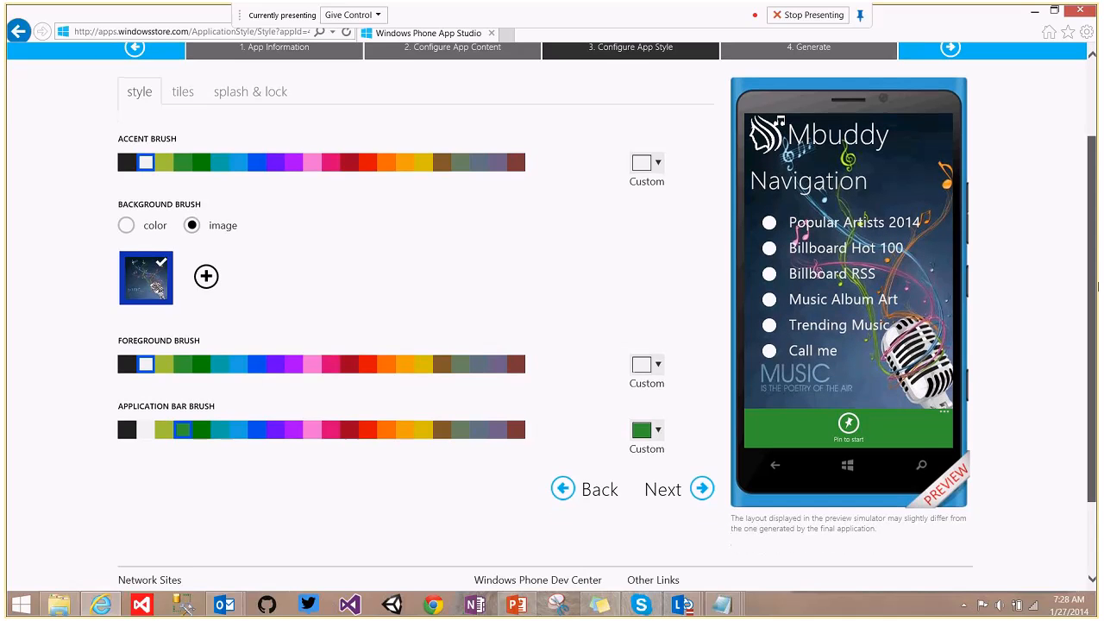
scroll(636, 271, up, 1)
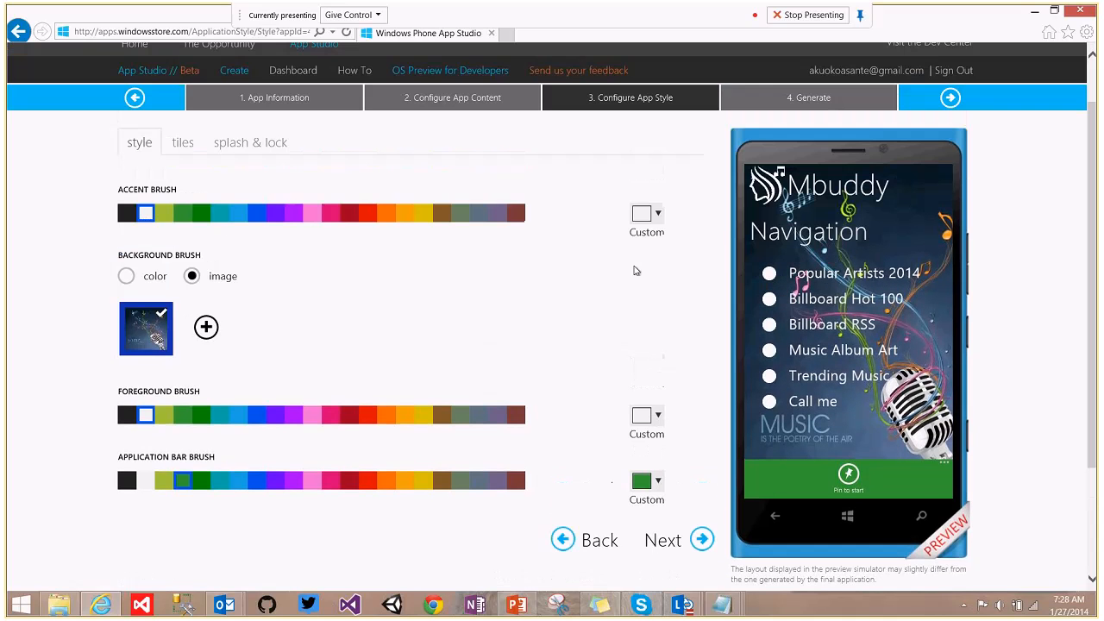
Review the Flip tile template's content, then switch the live tile to the Iconic template.
click(183, 143)
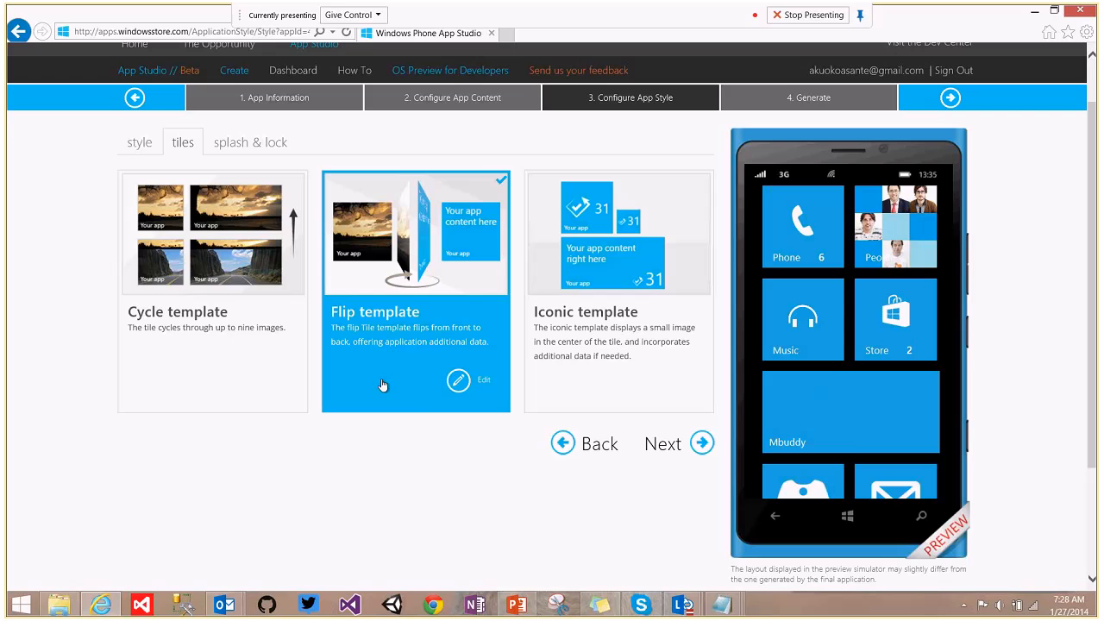
click(456, 381)
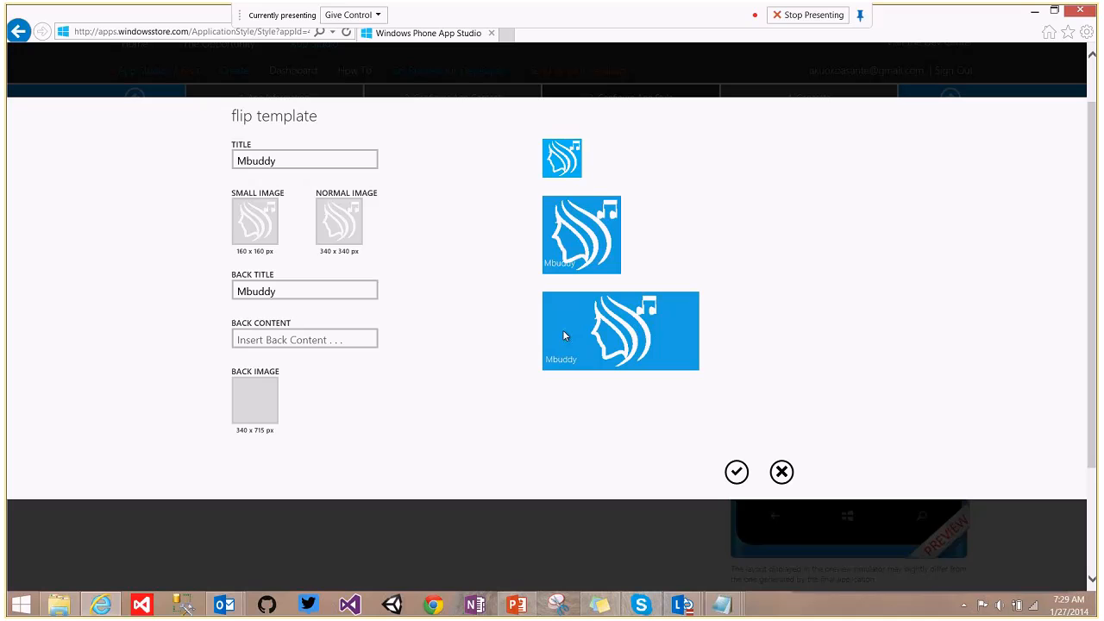
click(737, 472)
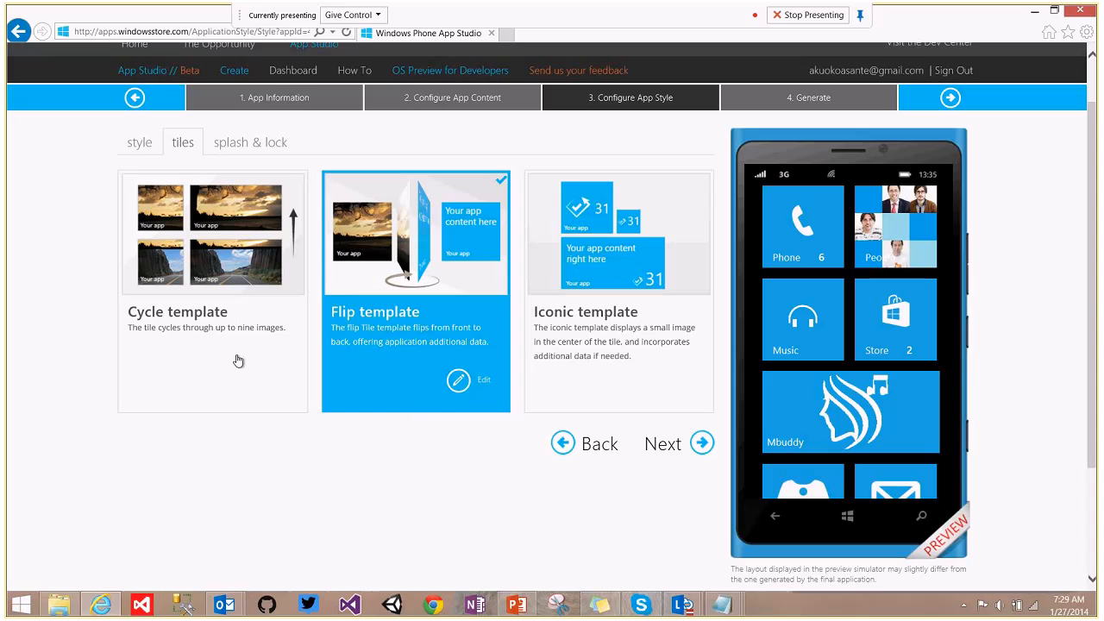
click(617, 350)
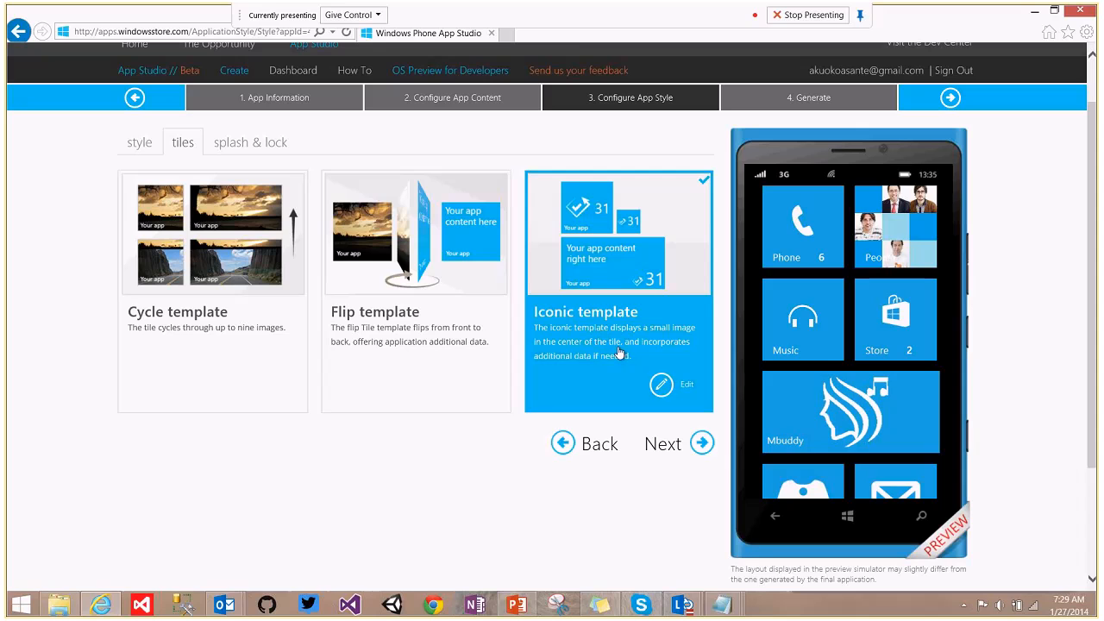
Review the Iconic tile content, then switch the tile to the Cycle template.
click(662, 385)
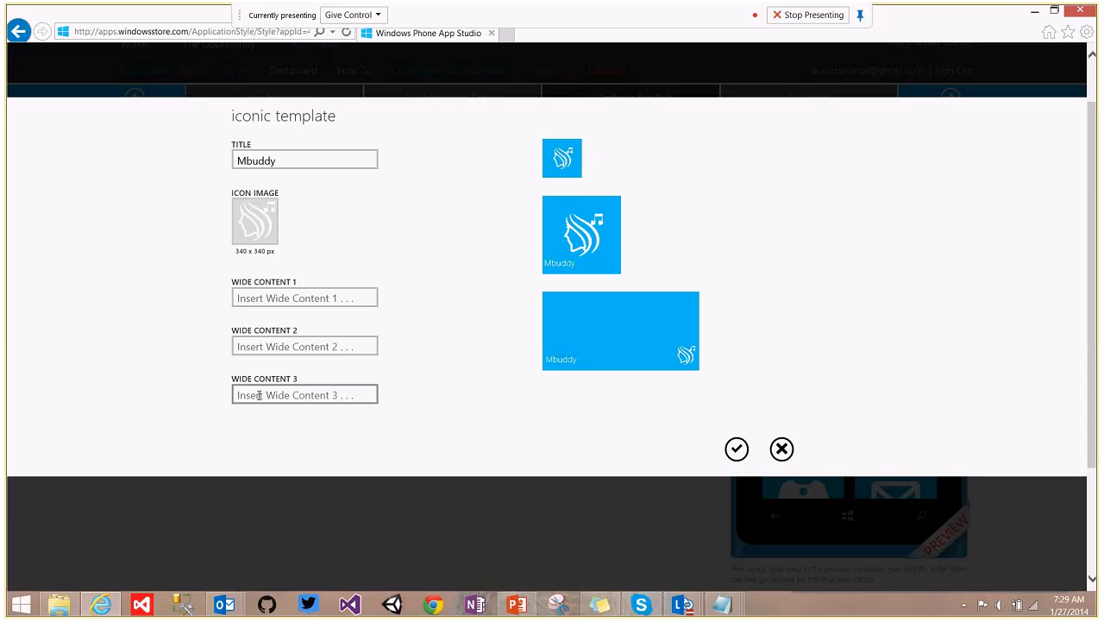
click(738, 450)
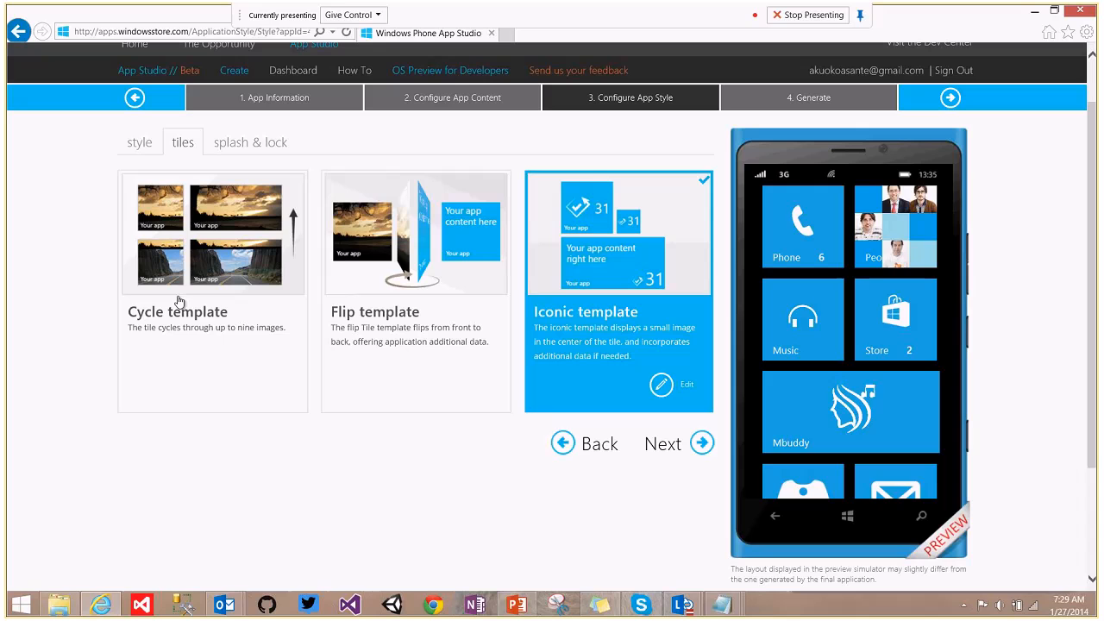
click(253, 381)
Confirm the Cycle tile titled Mbuddy with PA datasource images, then show the splash & lock settings.
click(252, 380)
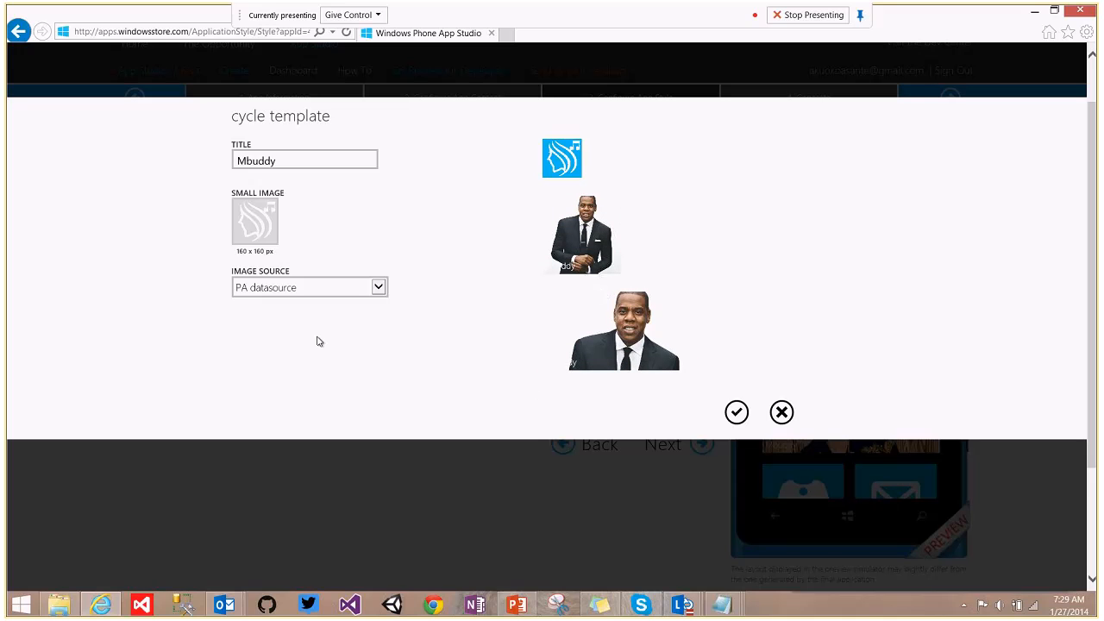
click(380, 290)
click(402, 365)
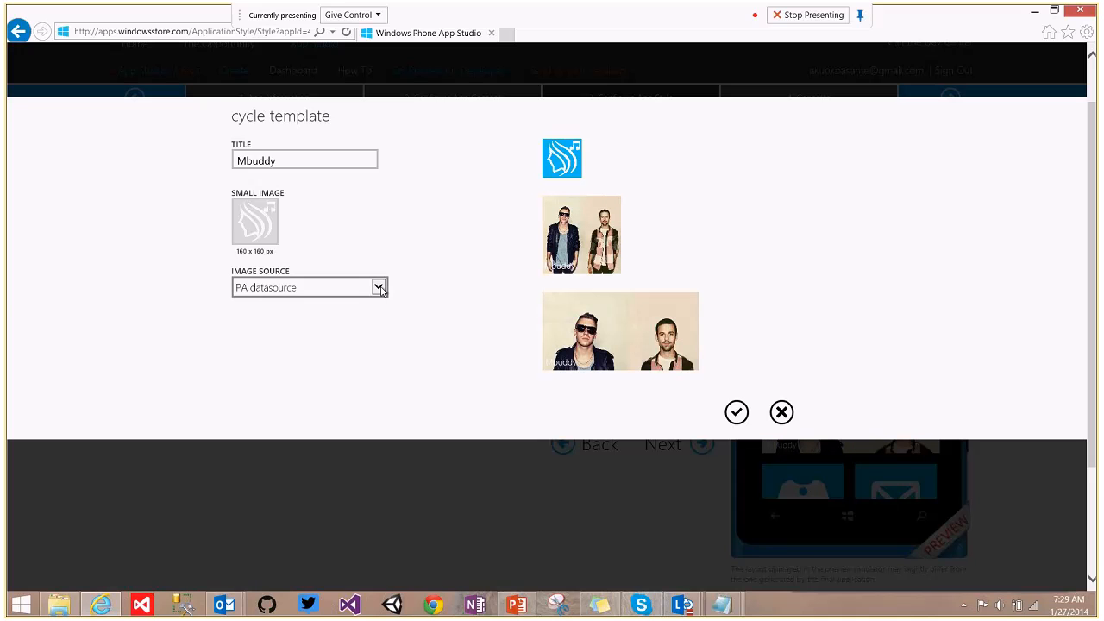
click(379, 290)
click(370, 345)
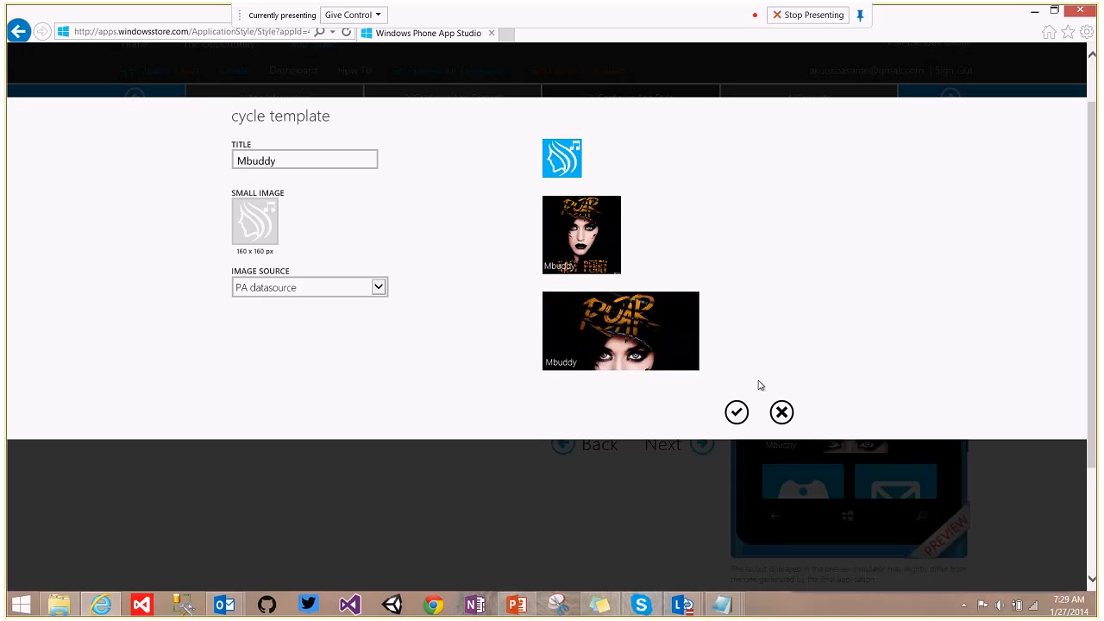
click(737, 414)
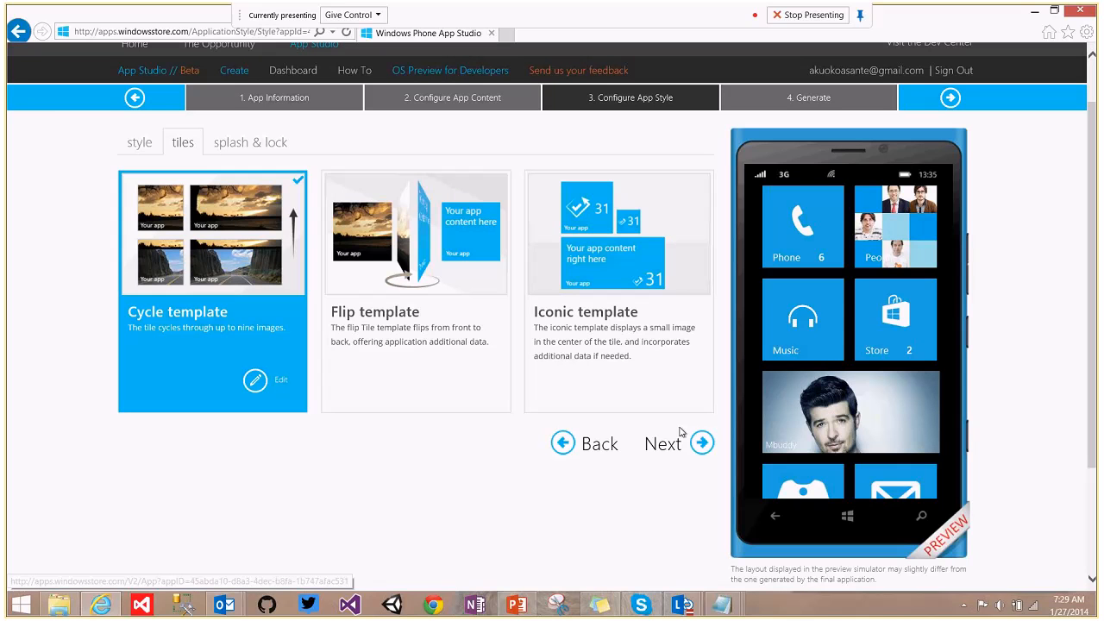
click(249, 147)
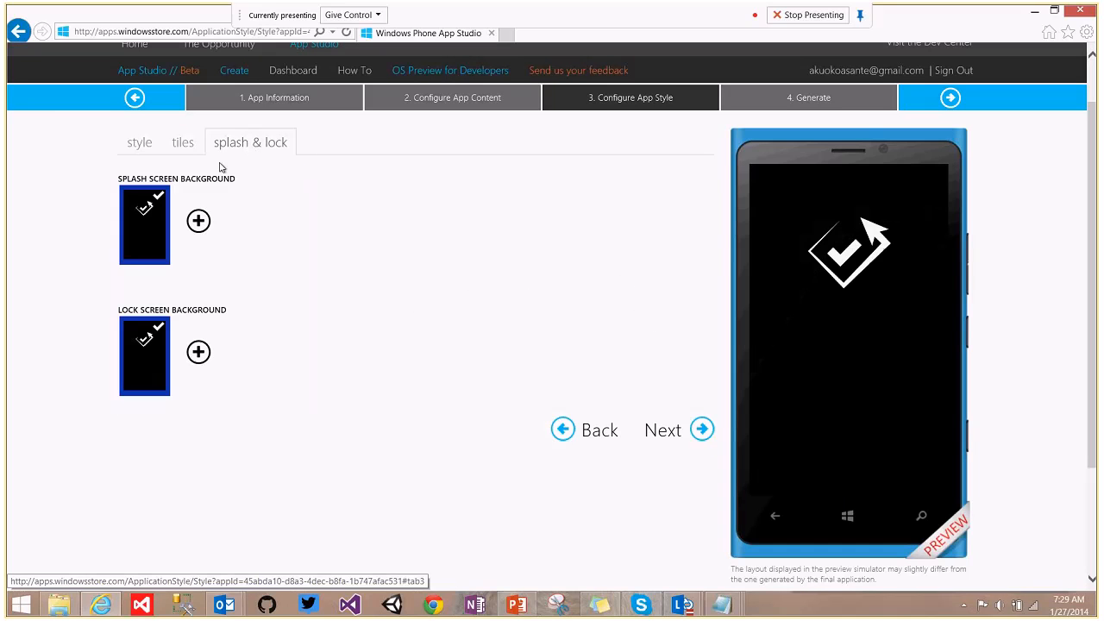
mouse_move(205, 185)
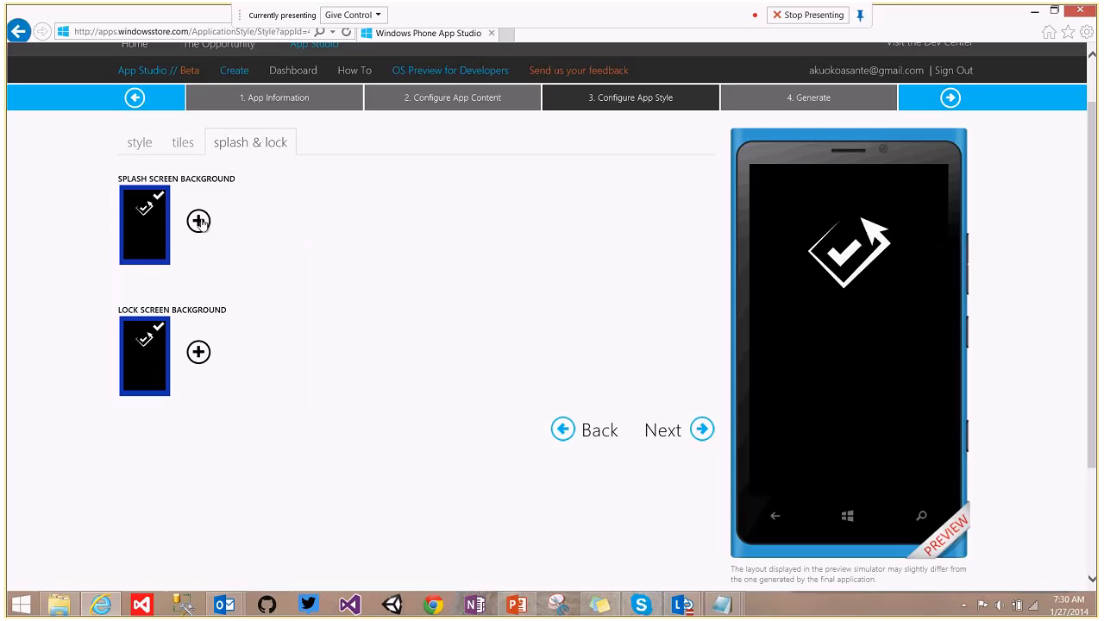
Upload the 768x1280(r) image from this computer as the splash screen background.
click(198, 222)
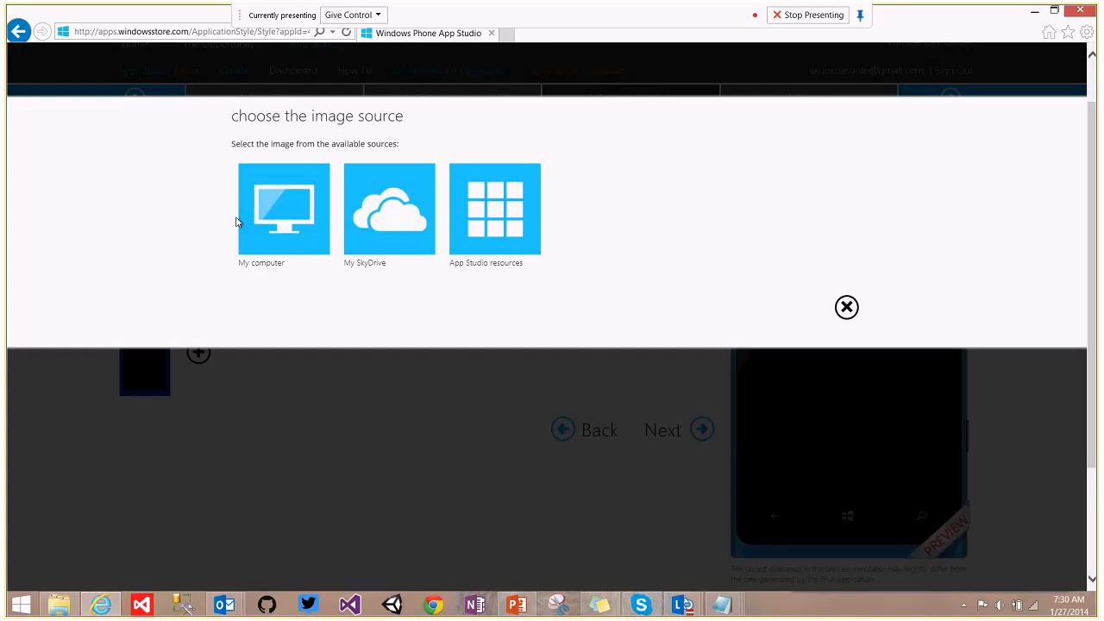
click(292, 227)
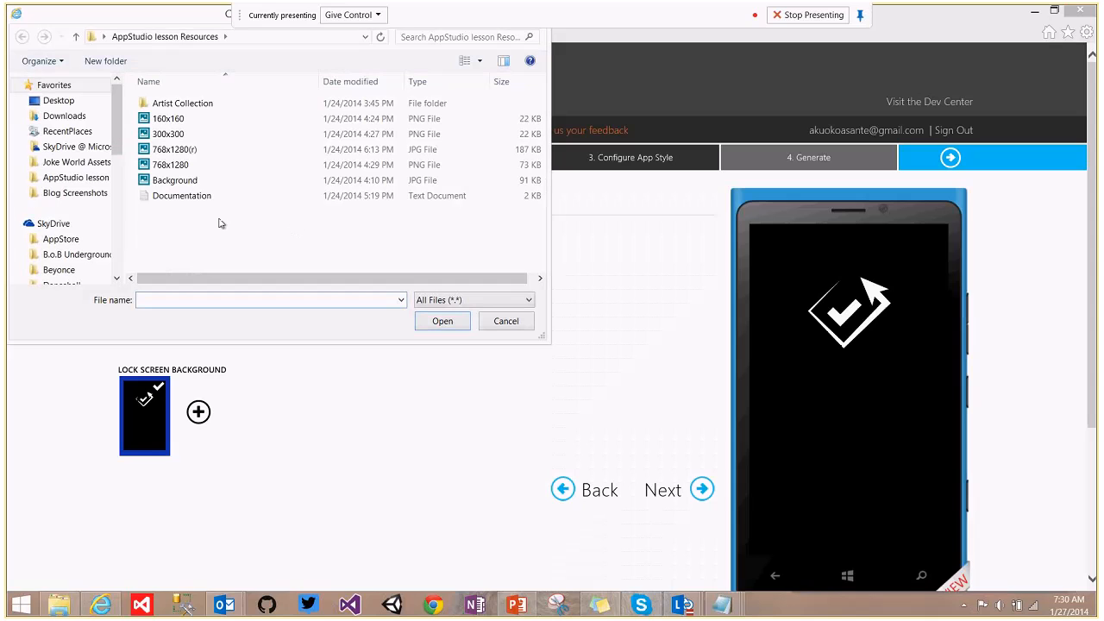
click(190, 166)
click(186, 151)
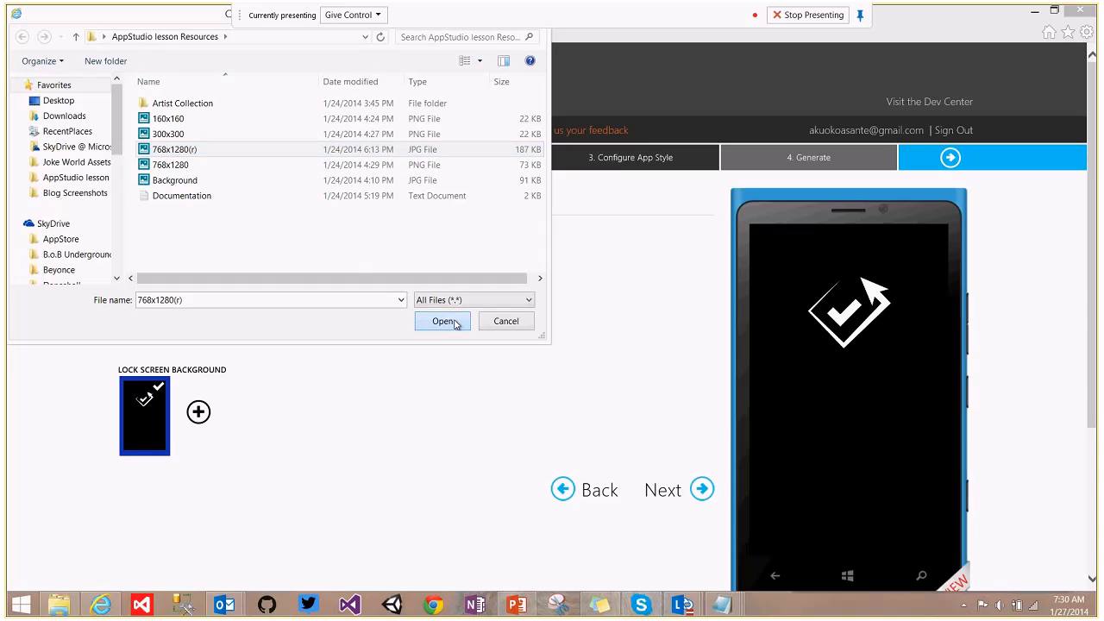
click(443, 321)
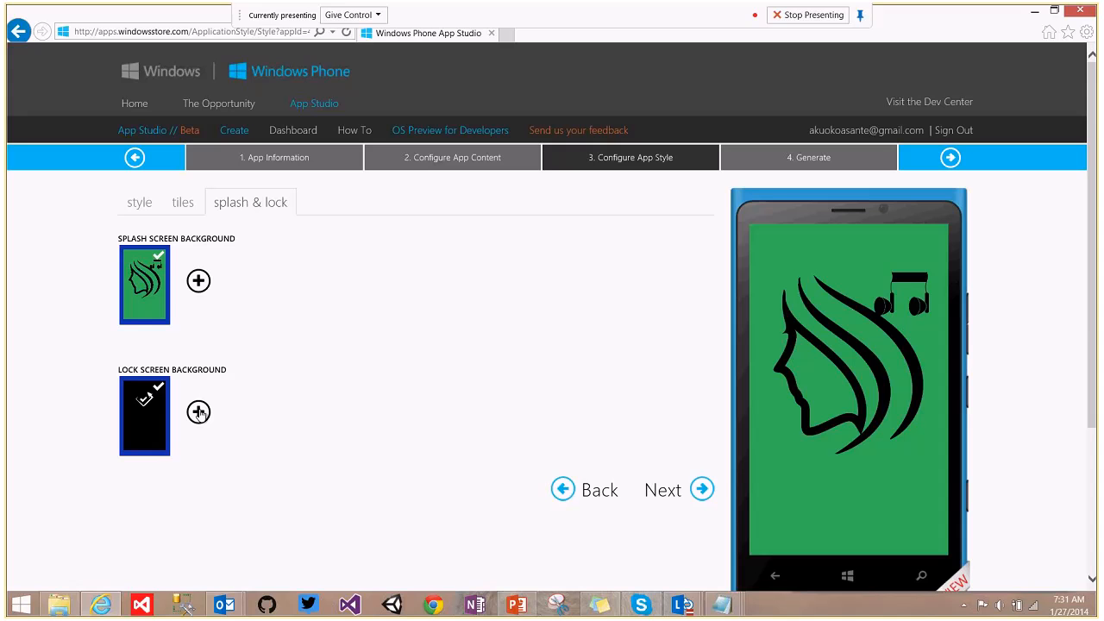
Upload the same 768x1280(r) image from this computer as the lock screen background.
click(199, 413)
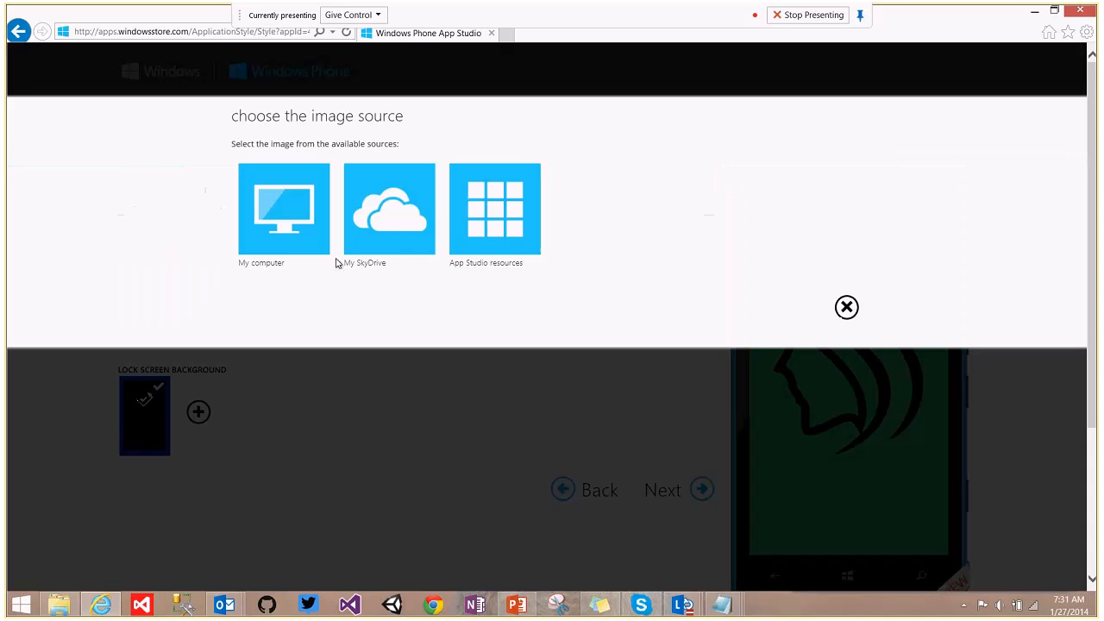
click(289, 237)
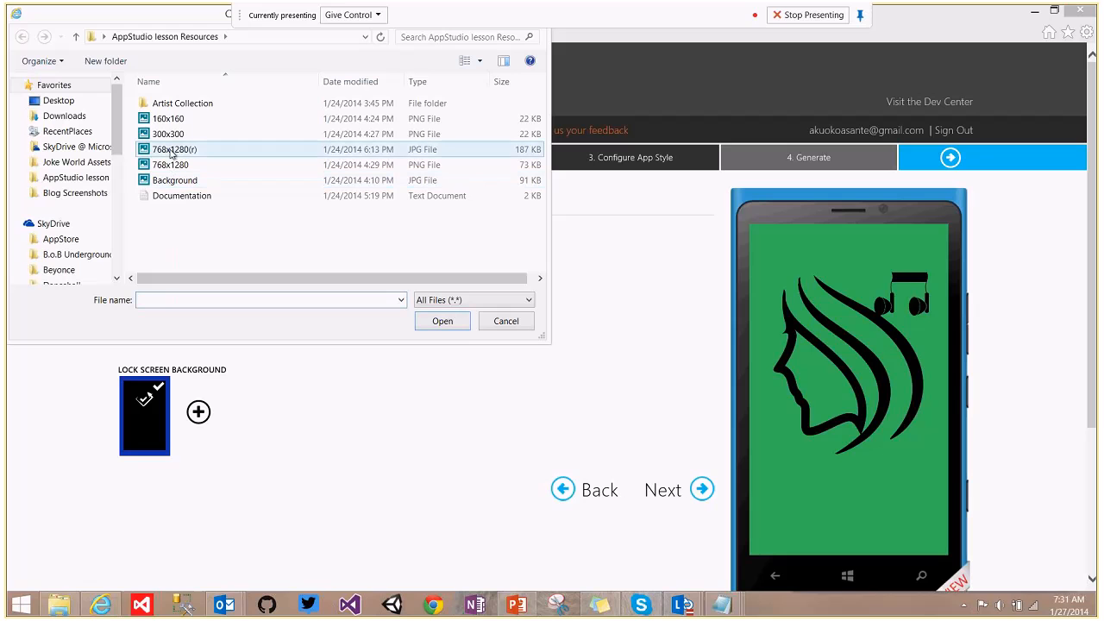
click(171, 150)
click(442, 321)
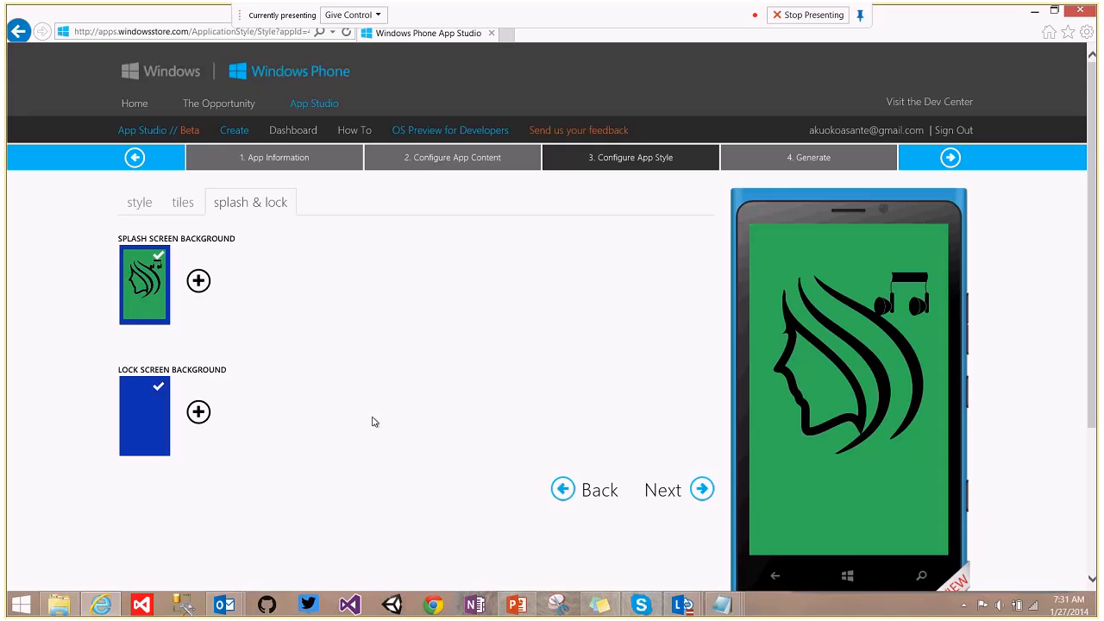
mouse_move(180, 373)
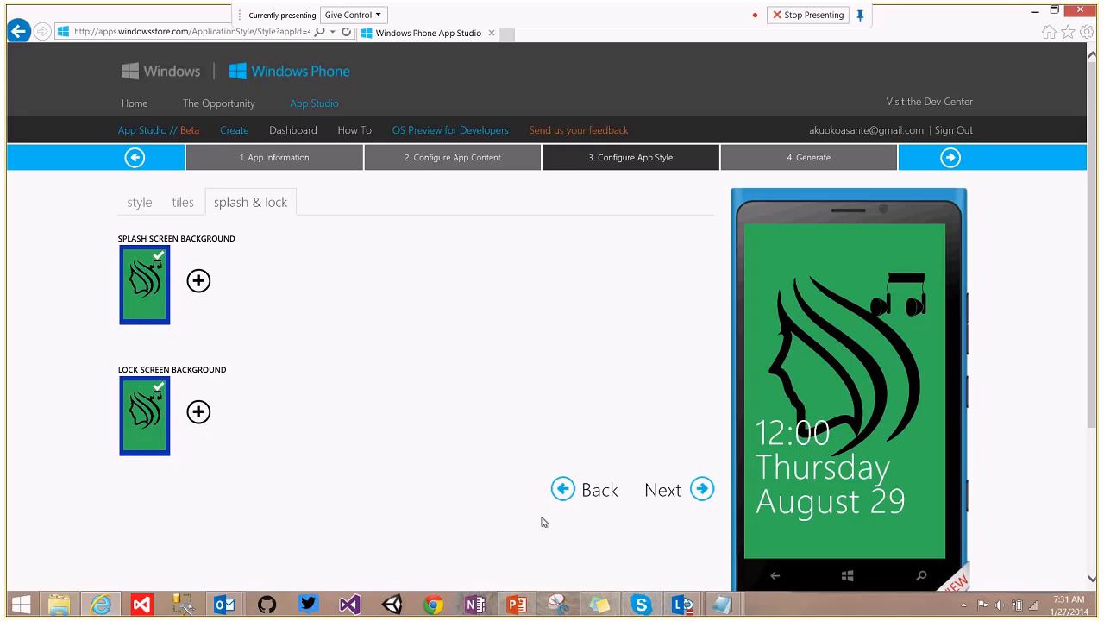
drag(1097, 239, 1098, 286)
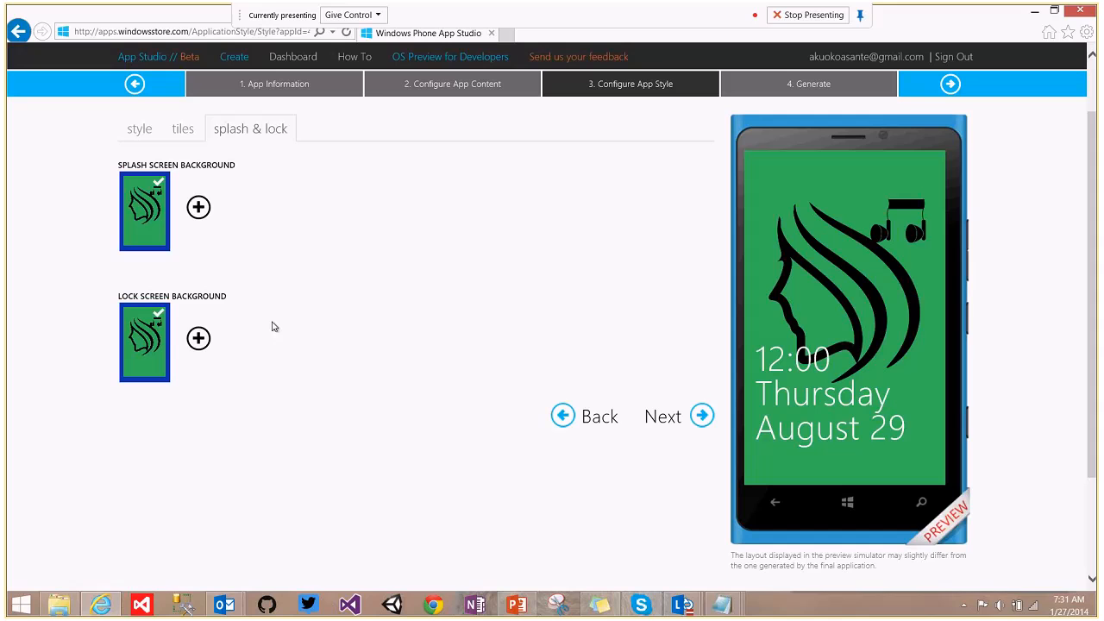
Launch Paint from Windows search and open the Microsoft Student Partners starburst image.
key(super+s)
text(pai)
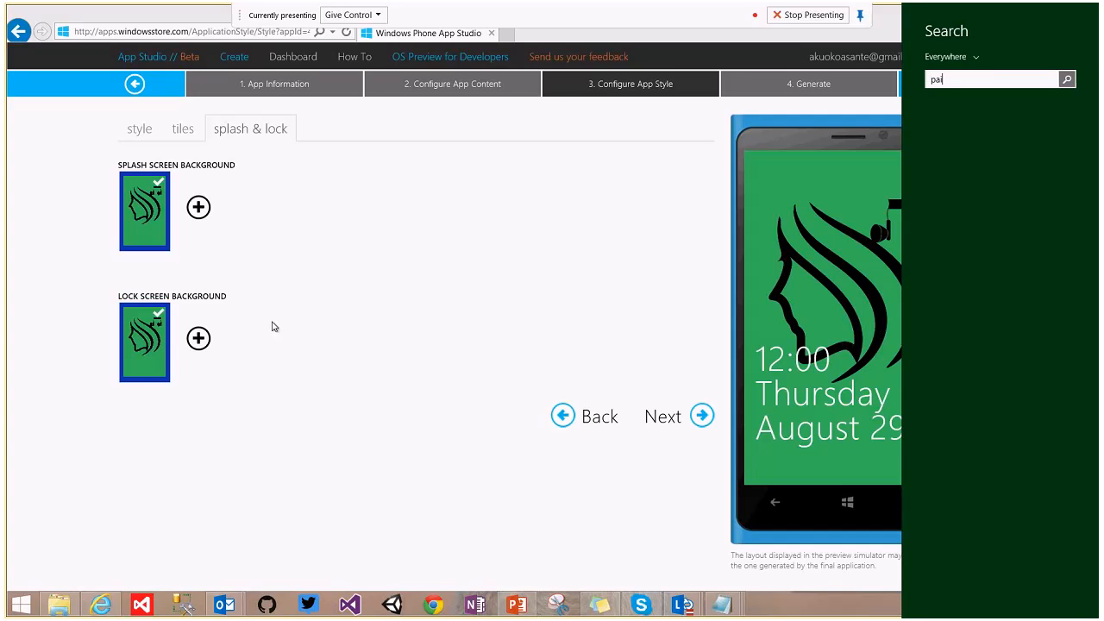
text(nt)
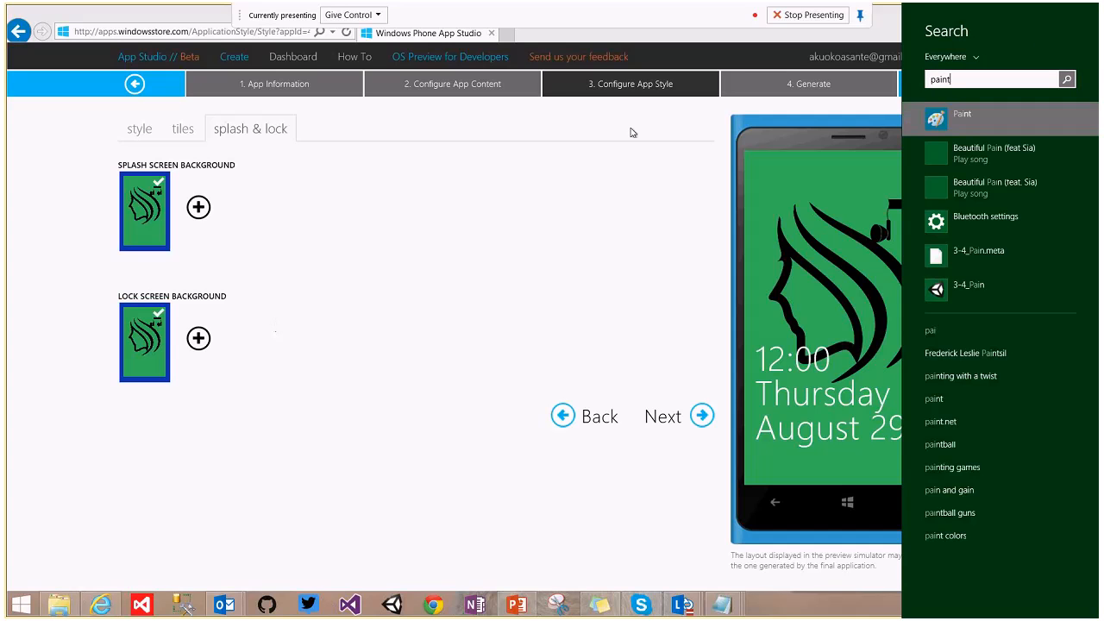
click(947, 128)
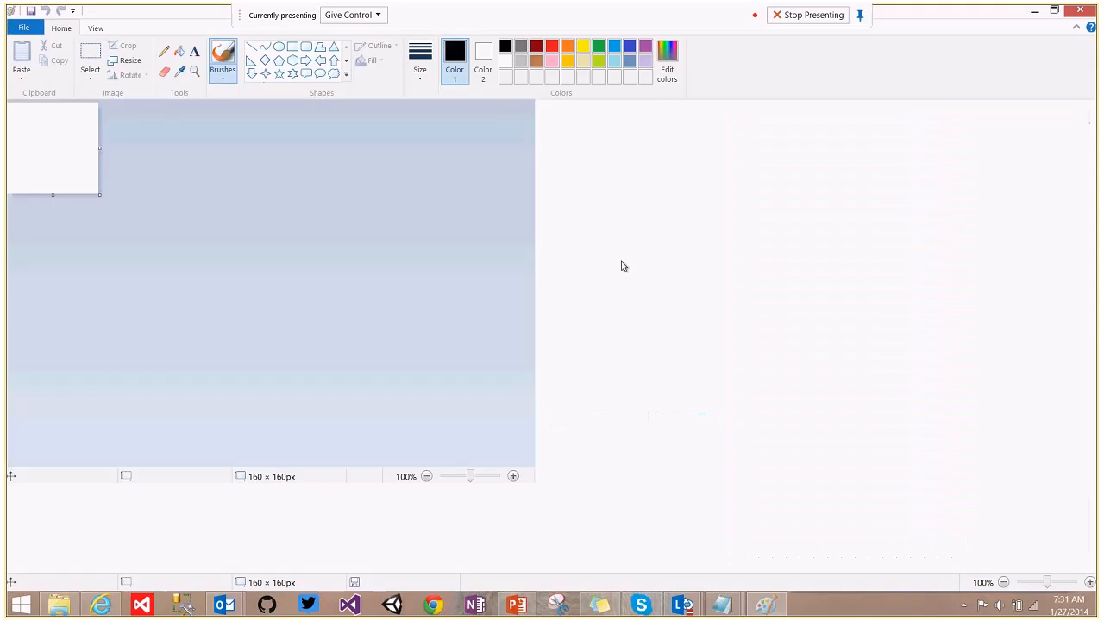
click(24, 28)
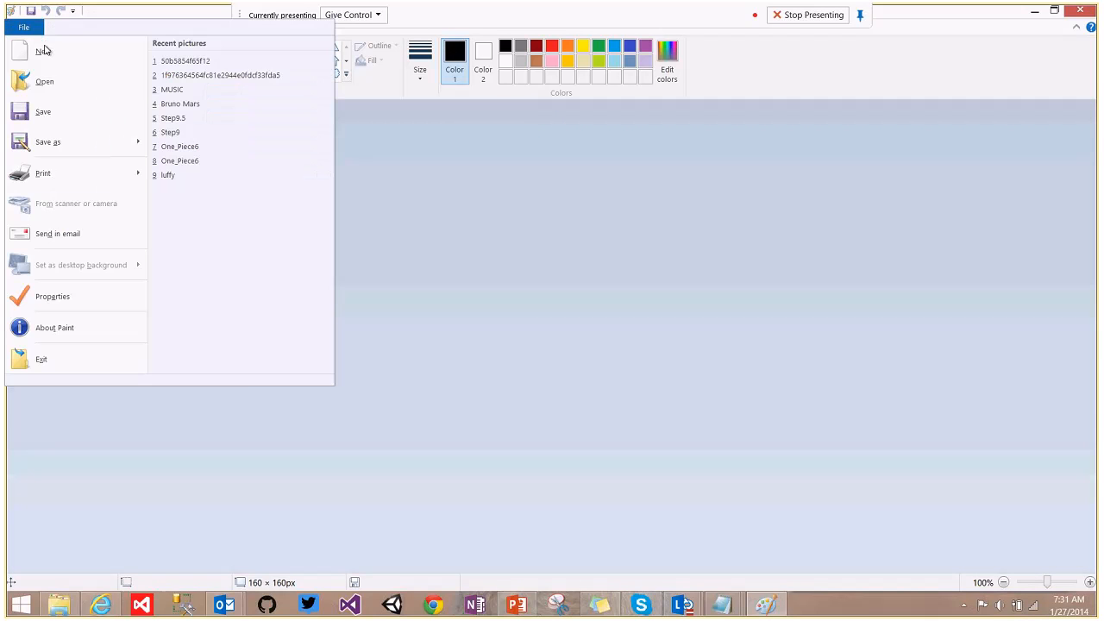
click(41, 78)
click(656, 326)
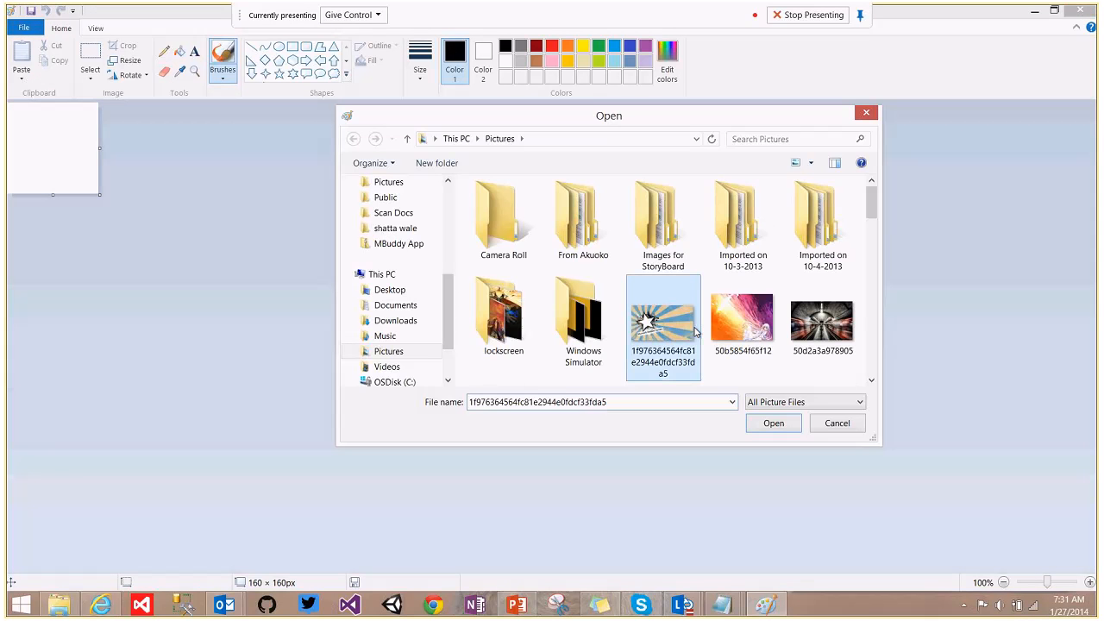
click(774, 423)
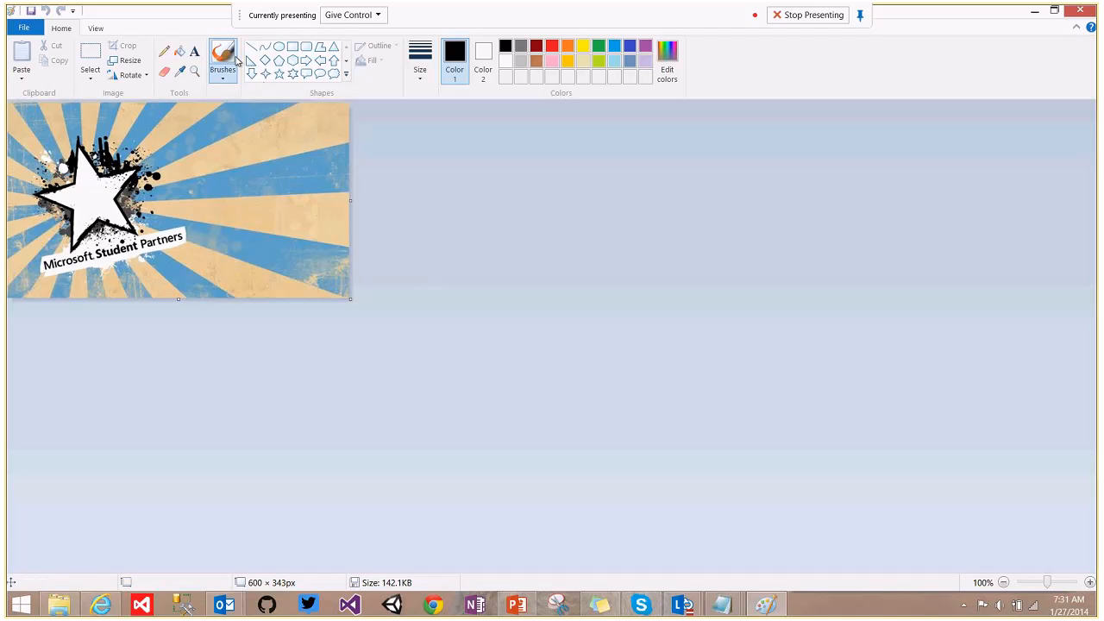
Resize the image to 160 × 160 pixels with aspect ratio unlocked.
click(122, 62)
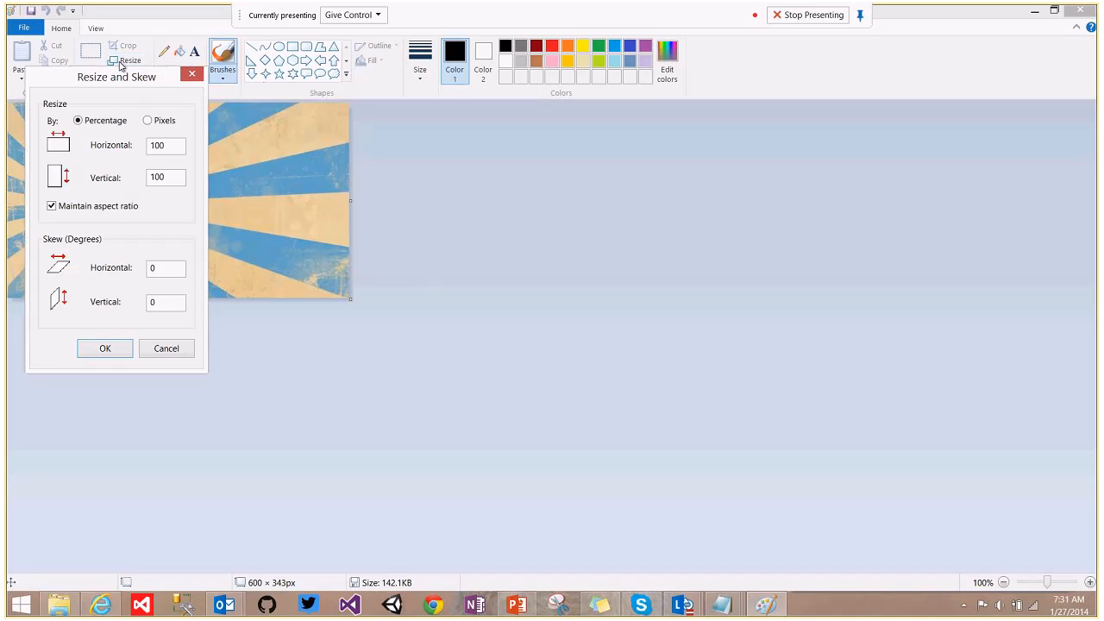
click(148, 121)
click(51, 207)
drag(169, 145, 79, 145)
text(160)
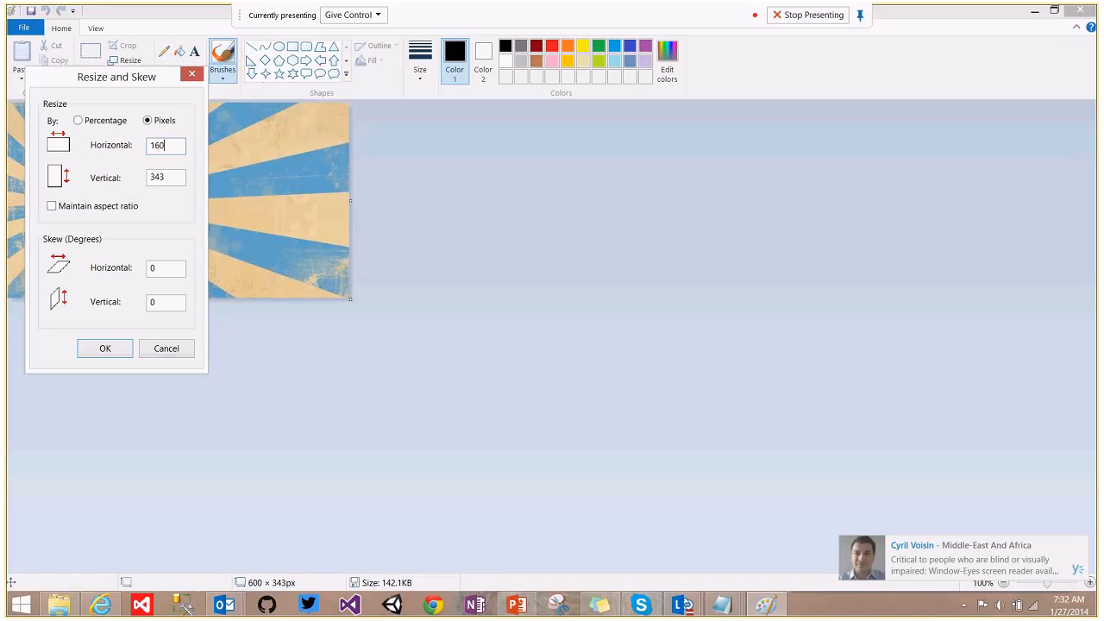
drag(181, 178, 116, 185)
text(160)
click(95, 346)
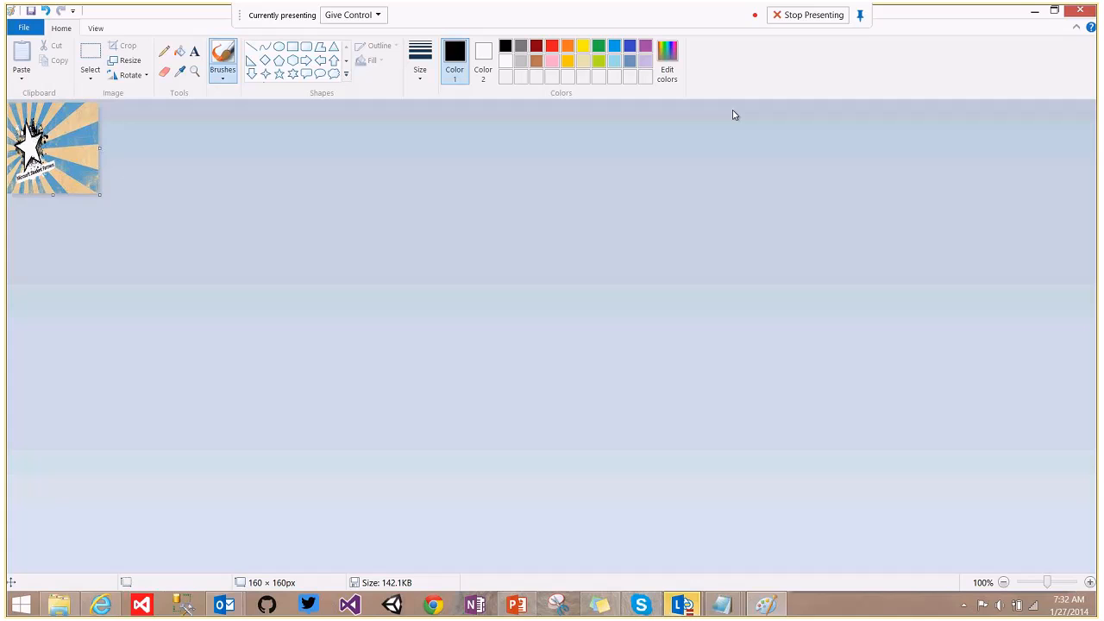
Close Paint without saving the resized picture and return to the App Studio page.
click(1083, 10)
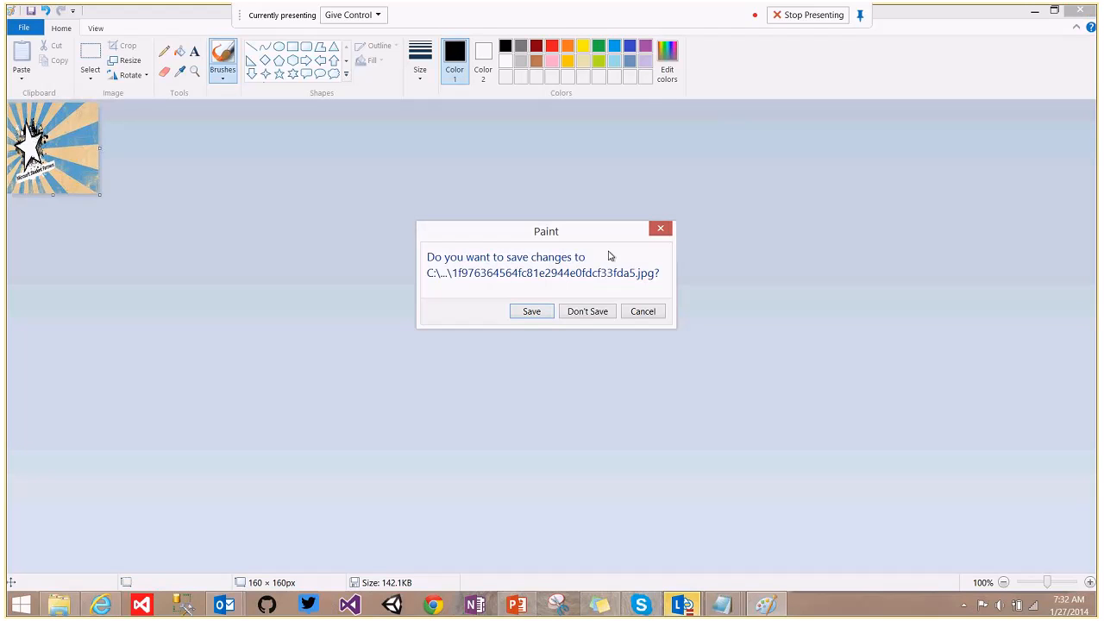
click(590, 311)
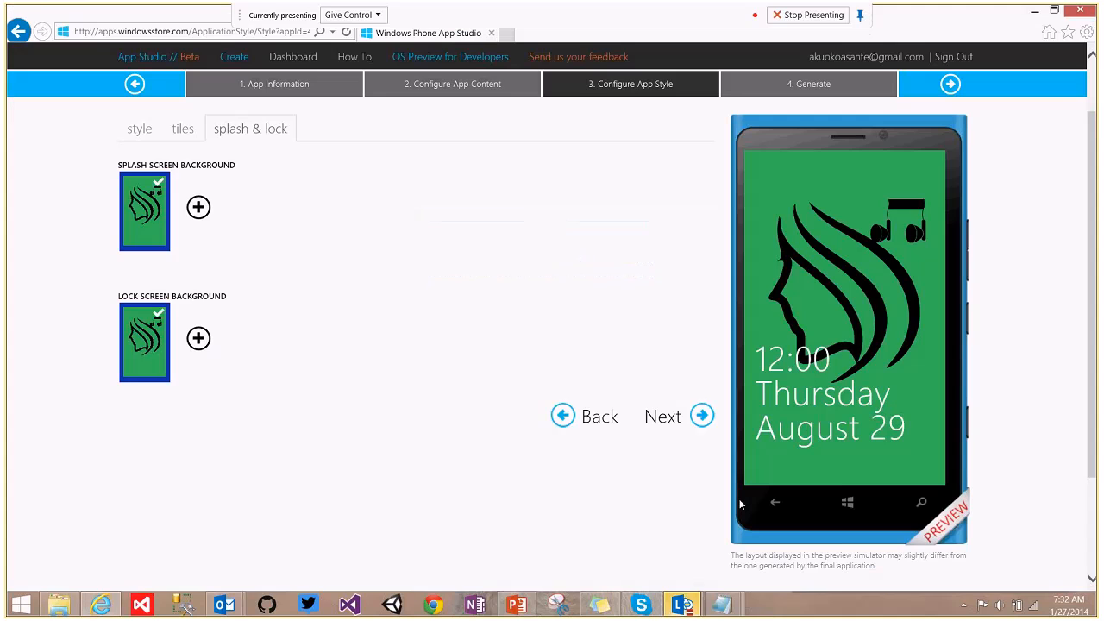
mouse_move(682, 604)
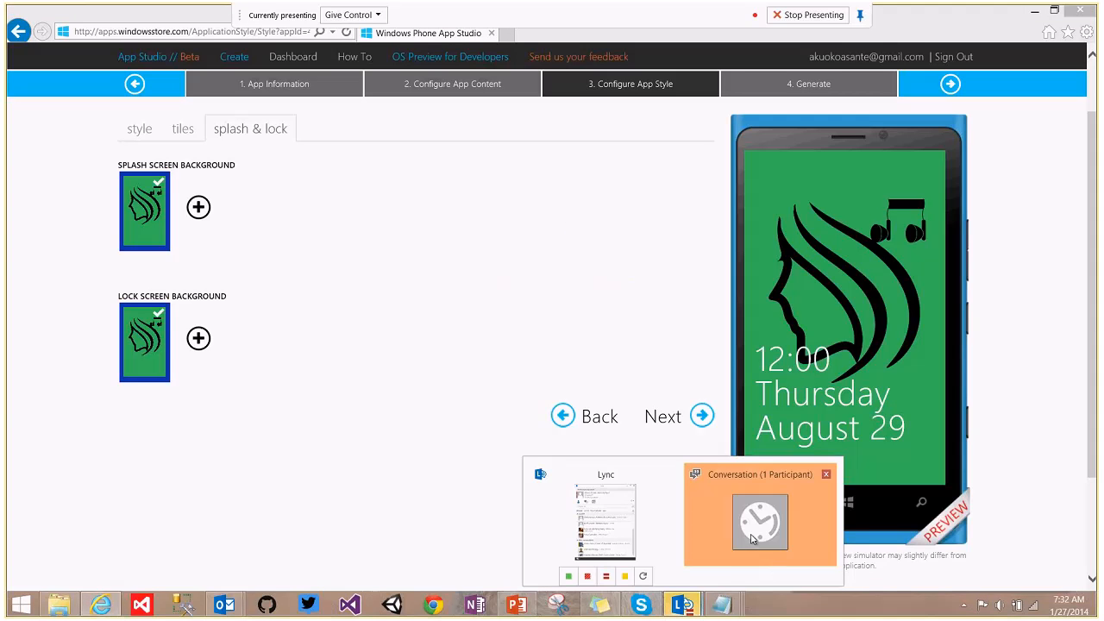
click(751, 539)
click(490, 302)
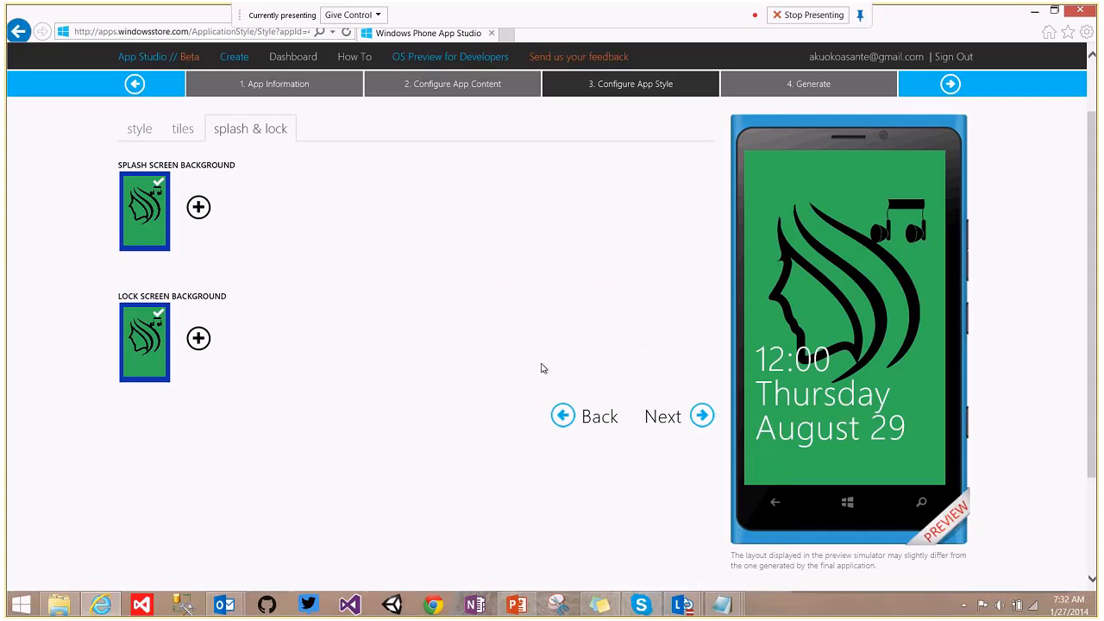
Recheck the style and tile settings, then advance to the Generate step.
click(149, 138)
click(177, 138)
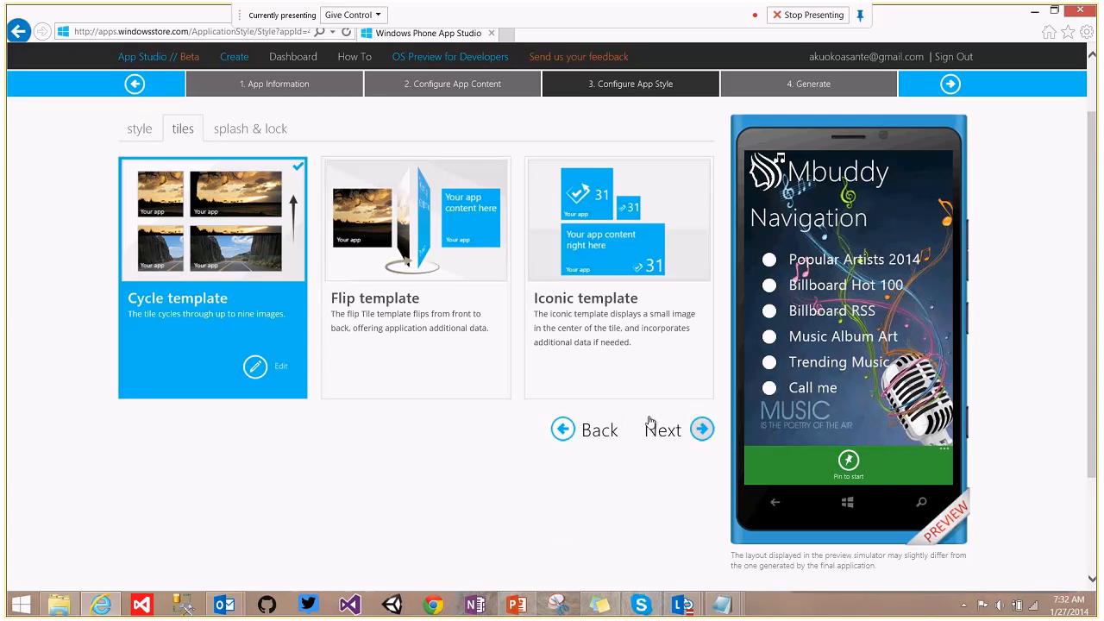
click(694, 434)
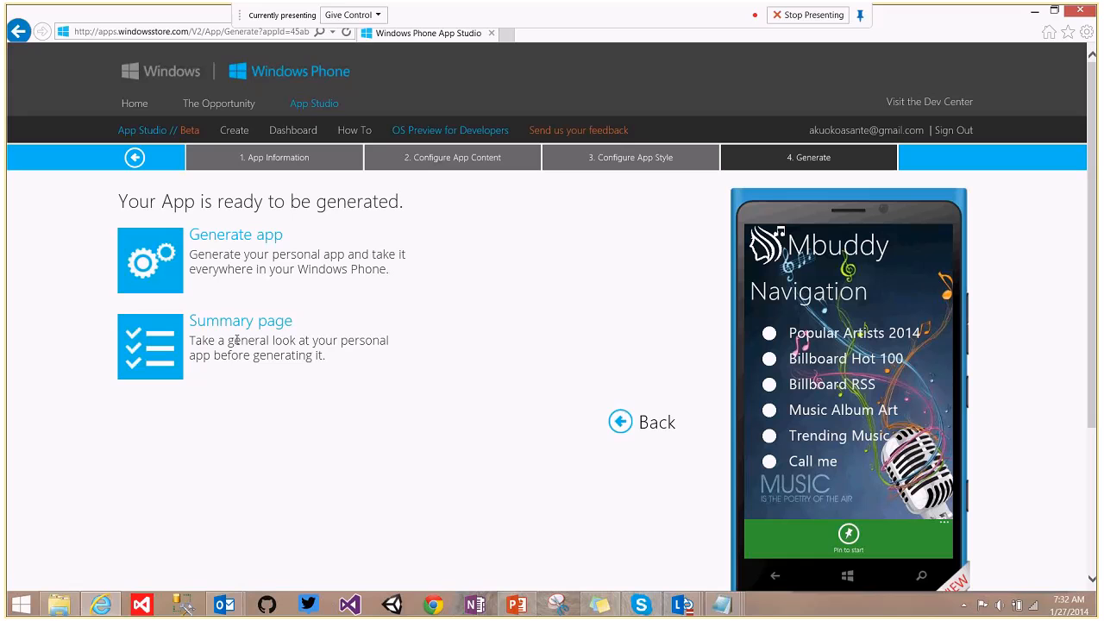
Generate the Mbuddy app in App Studio and confirm generation to reach the Congrats page.
click(240, 239)
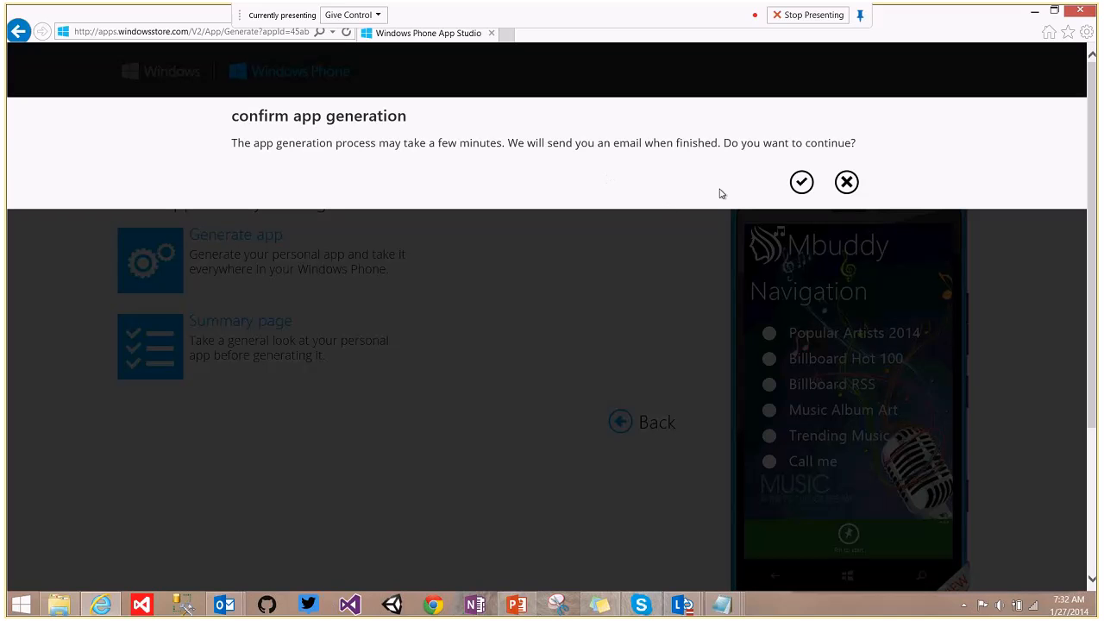
click(802, 182)
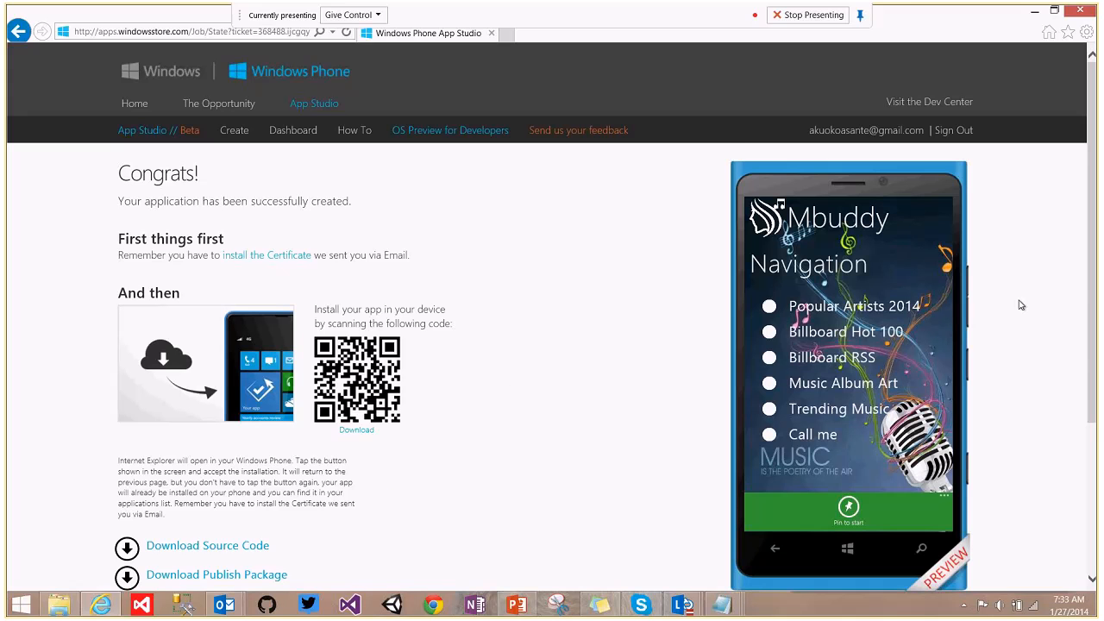
Request the Mbuddy source code zip via Download Source Code, then Download in the publishing dialog.
drag(1093, 240, 1097, 293)
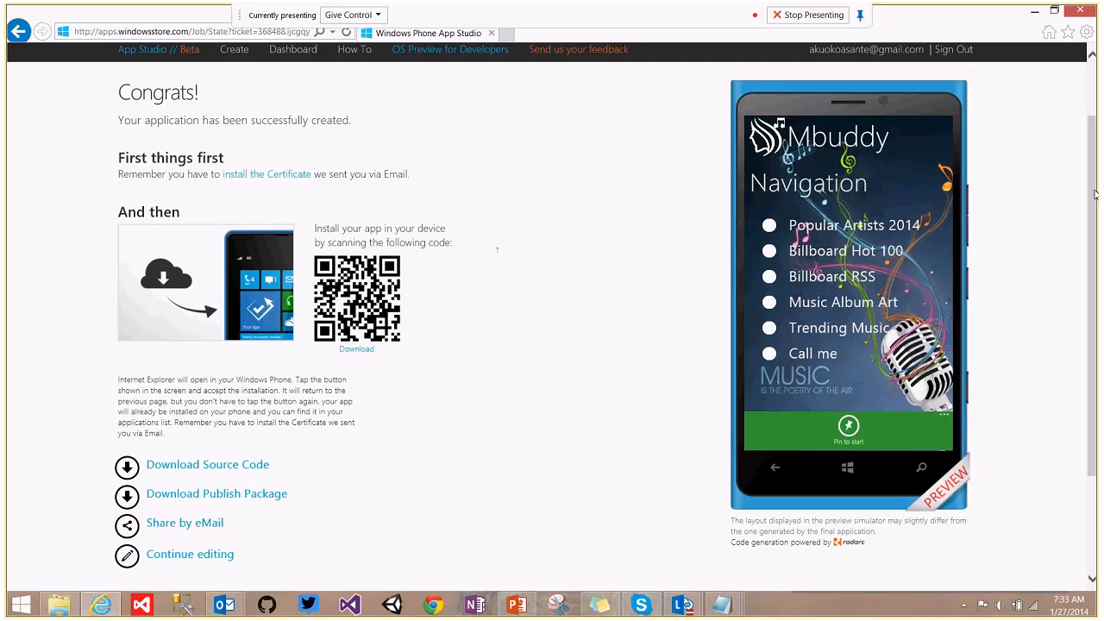
drag(1095, 194, 1097, 226)
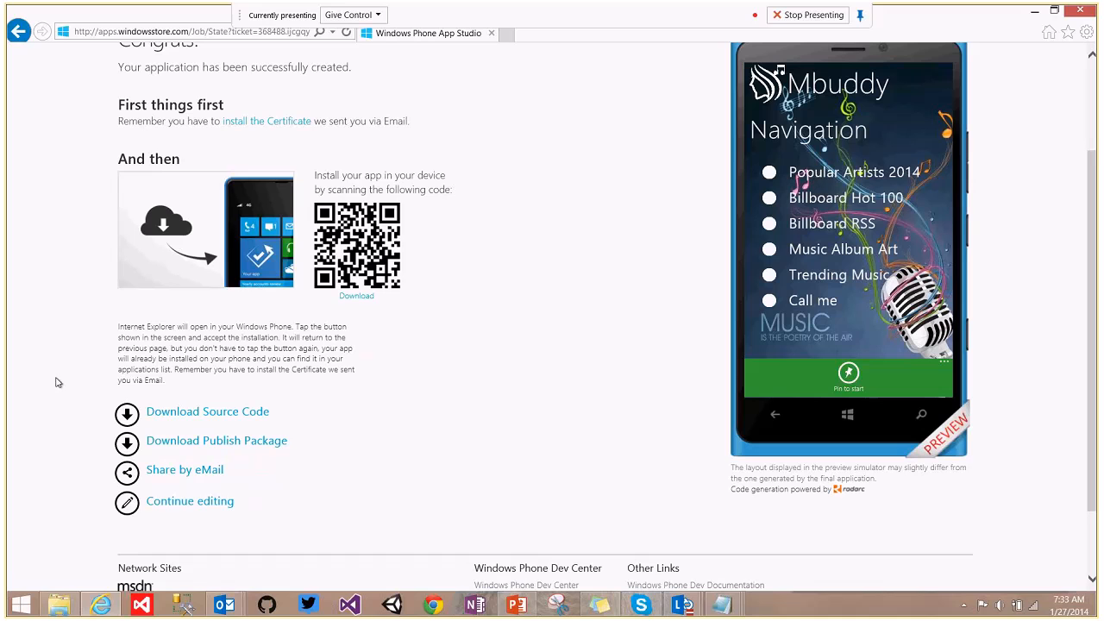
click(223, 416)
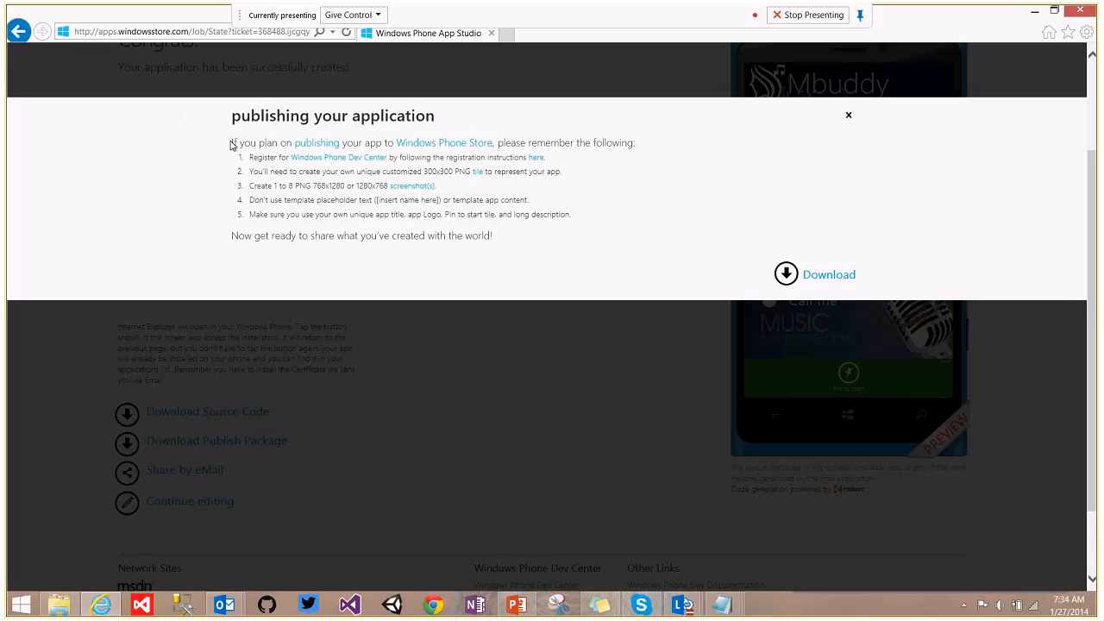
drag(231, 145, 372, 253)
double_click(389, 116)
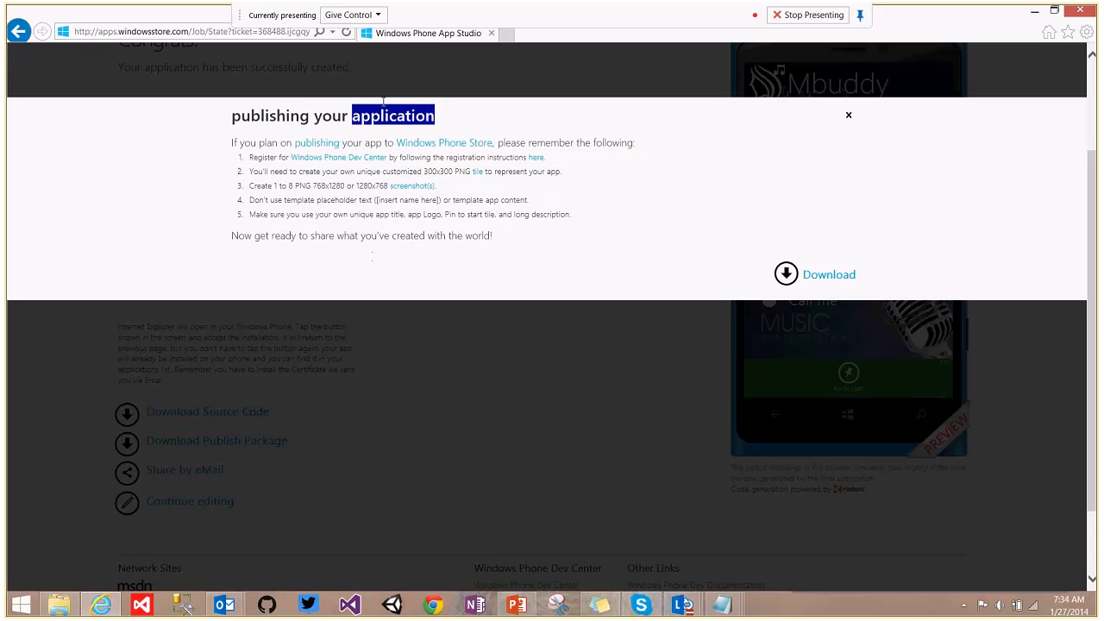
click(468, 123)
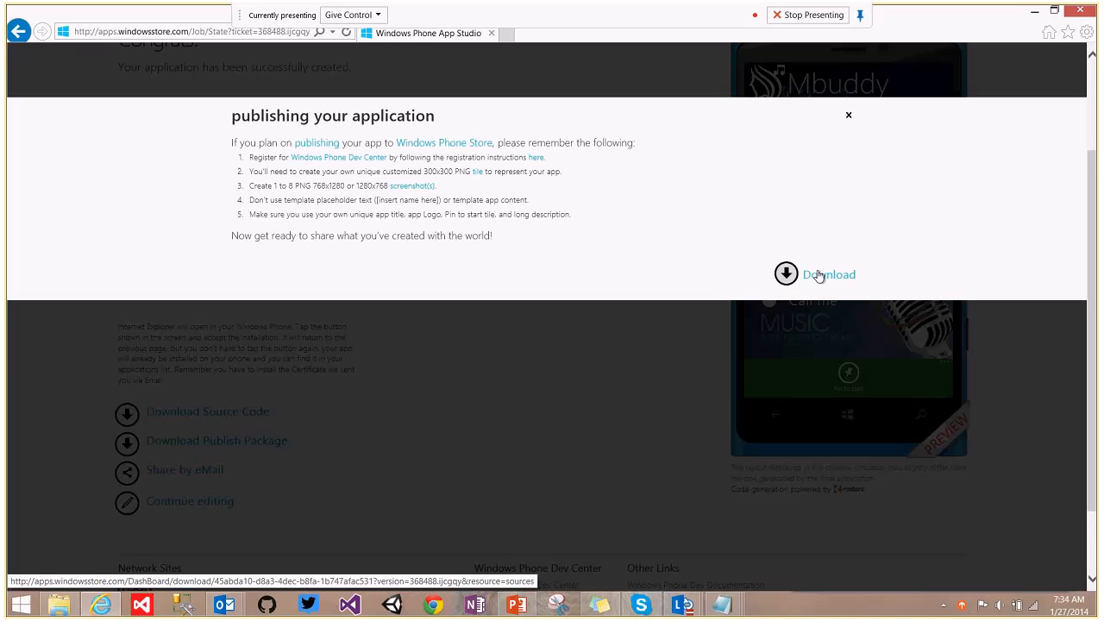
click(819, 277)
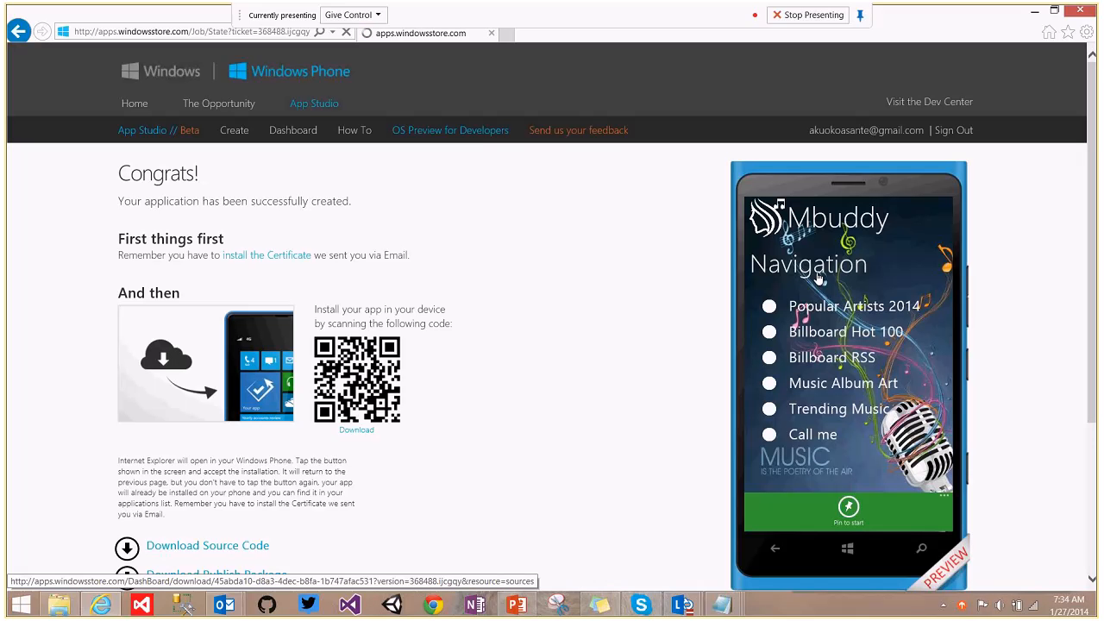
Copy the src folder from app.zip to the Desktop, open it, and select the Solution file.
click(729, 575)
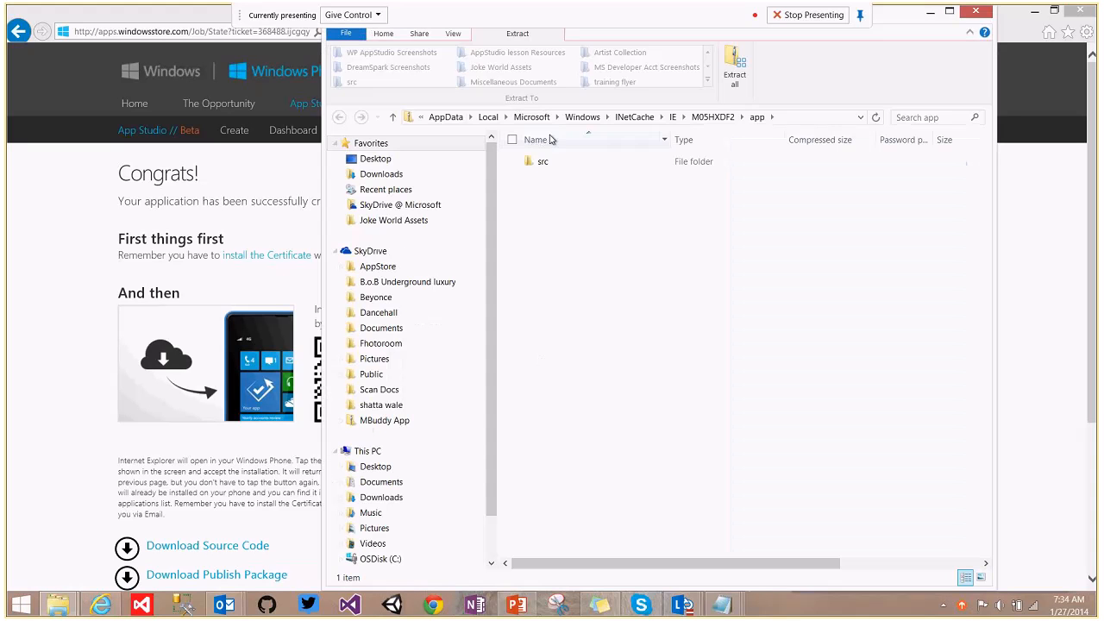
click(541, 161)
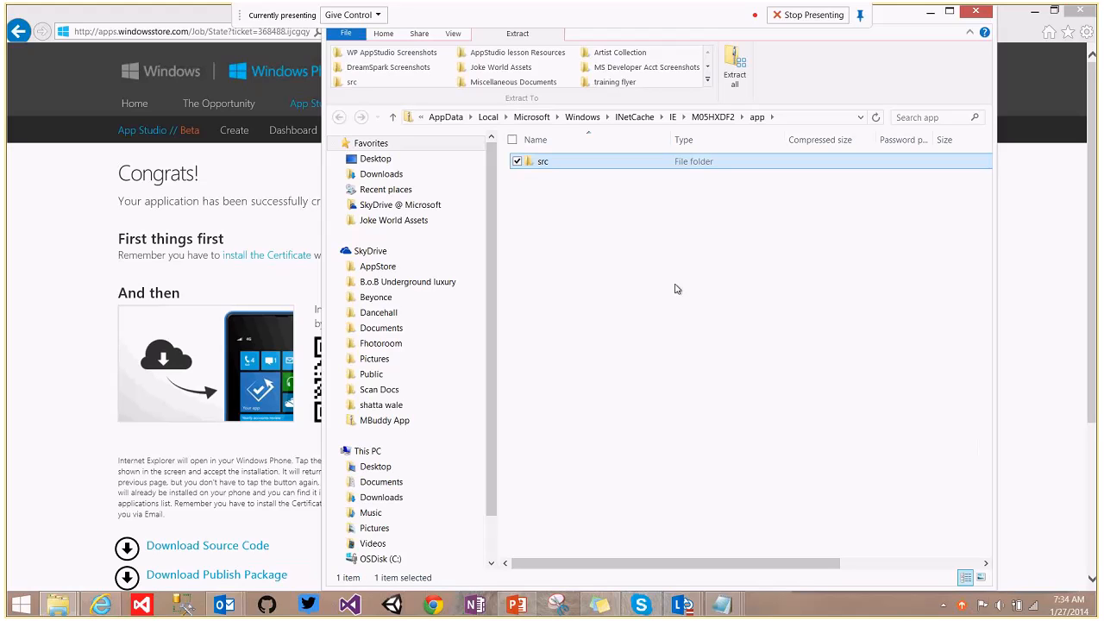
click(1089, 605)
click(1094, 606)
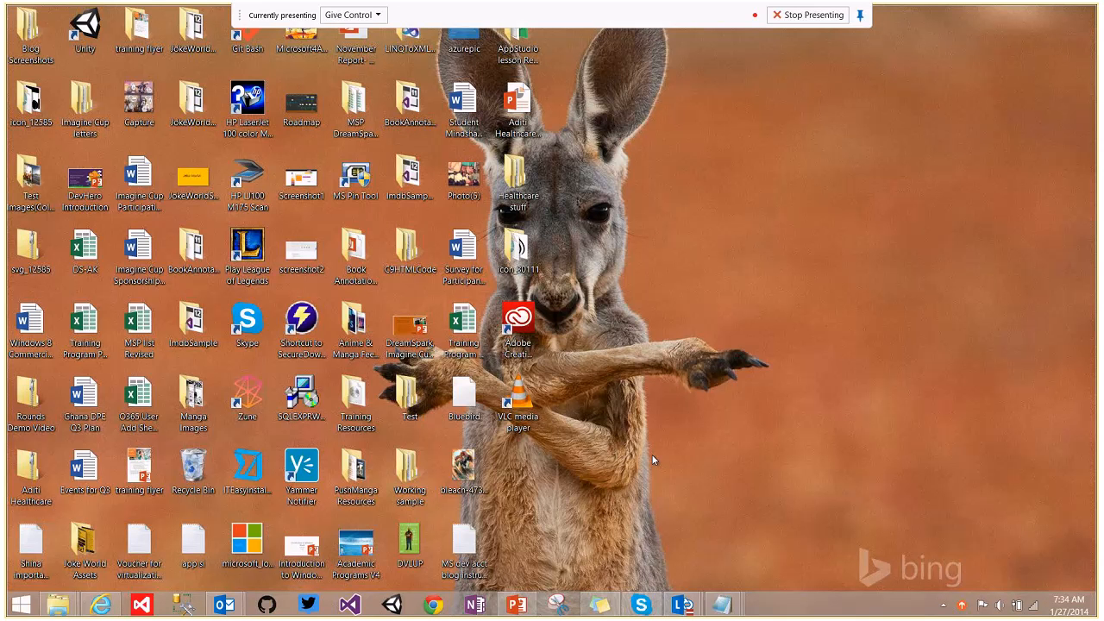
key(ctrl+v)
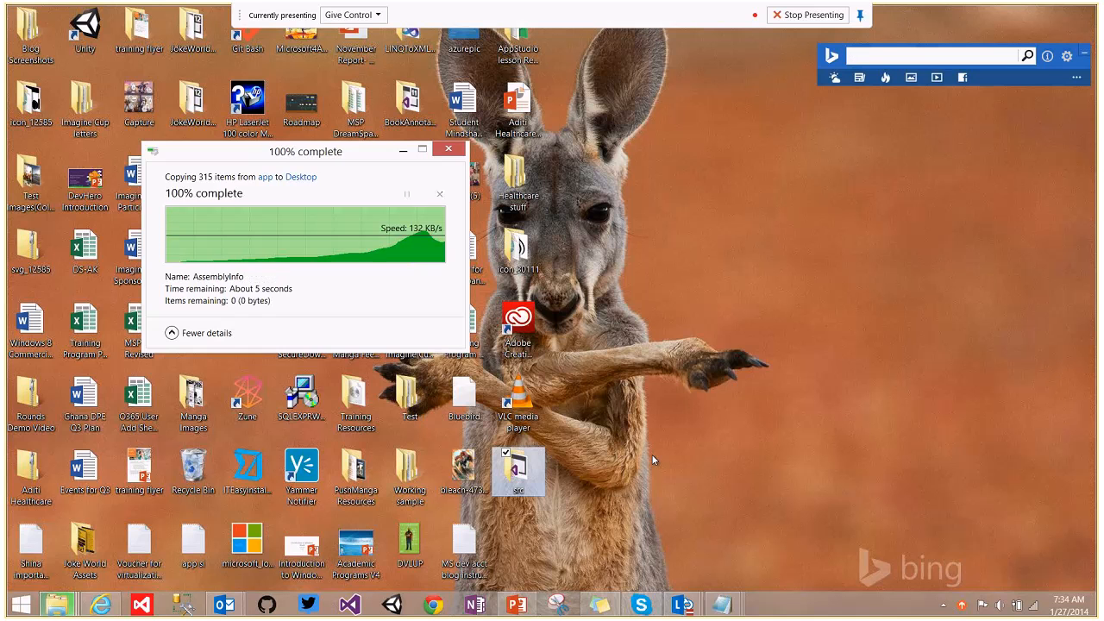
double_click(518, 479)
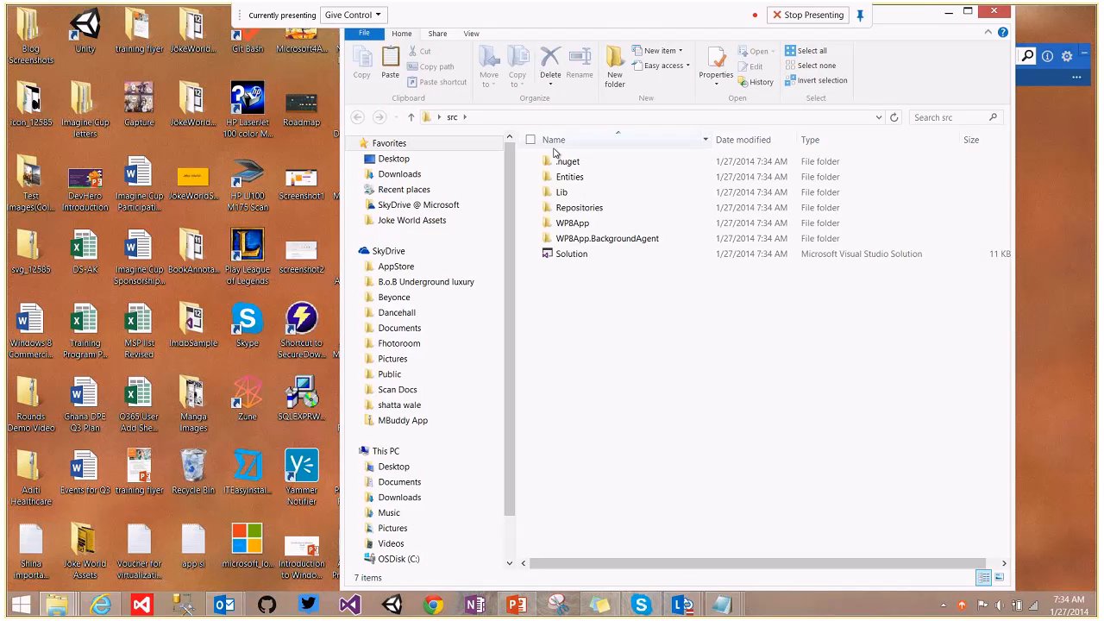
click(581, 258)
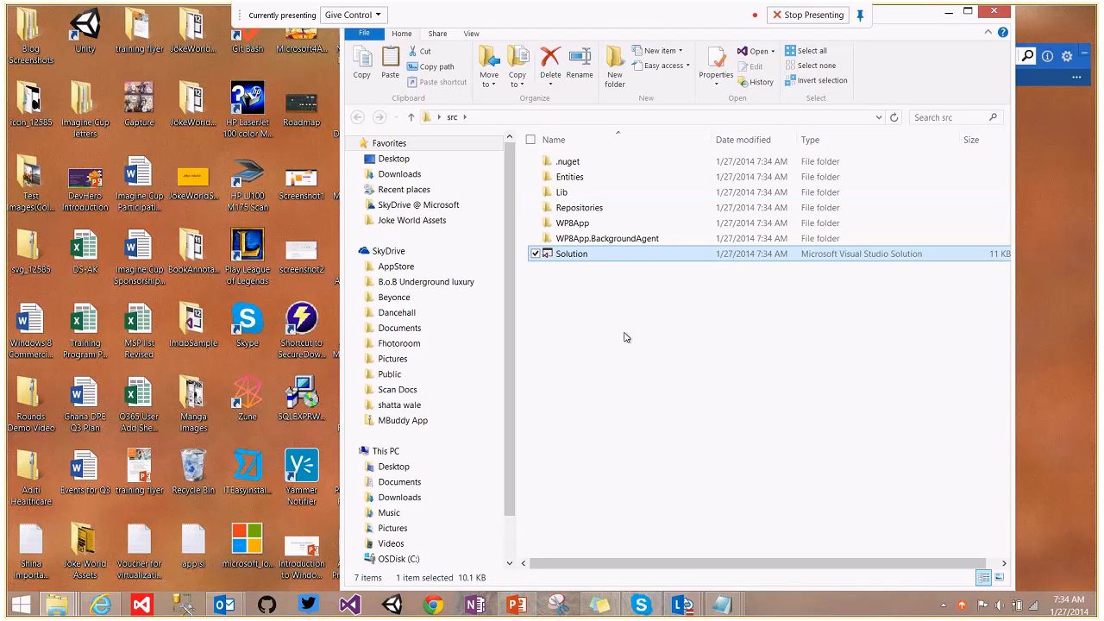
Open the Solution in Visual Studio, accepting the WP8App security warning without further prompts.
double_click(602, 257)
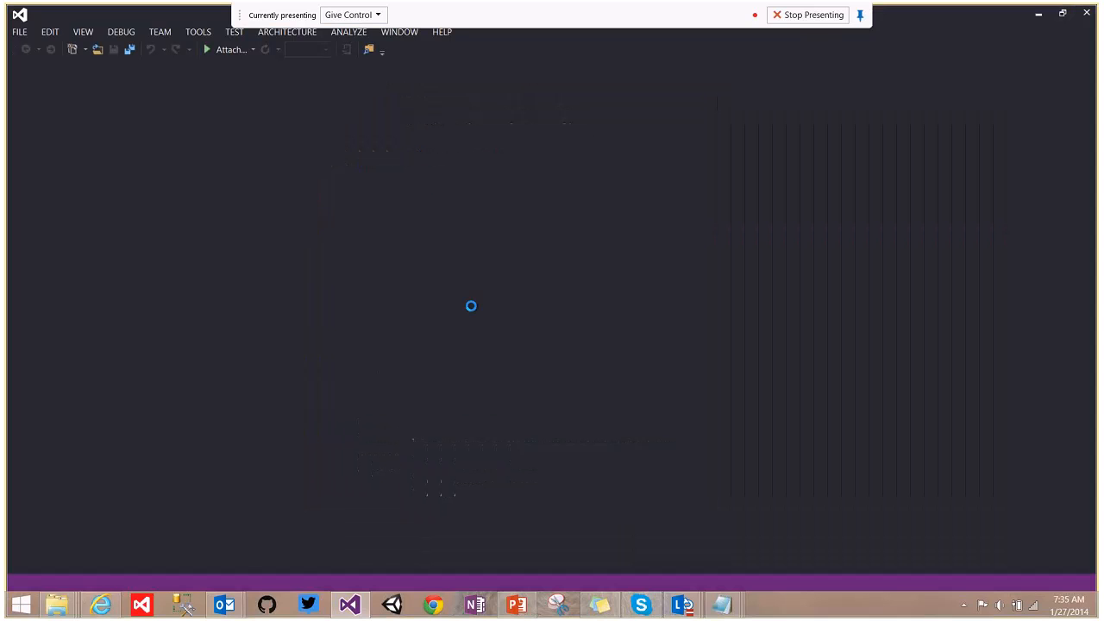
click(425, 342)
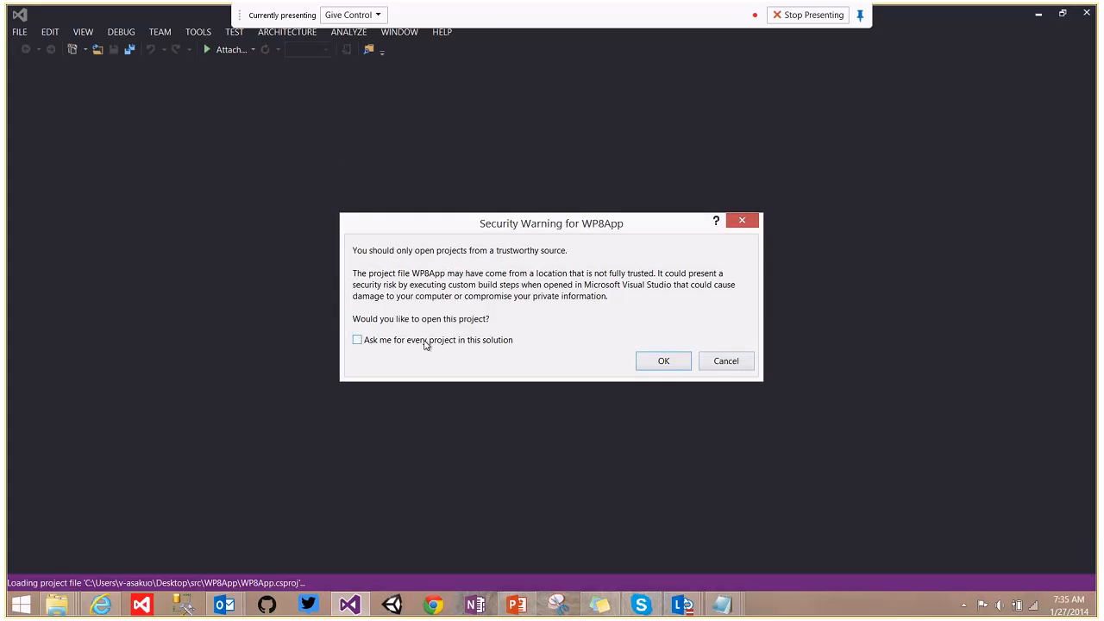
click(661, 362)
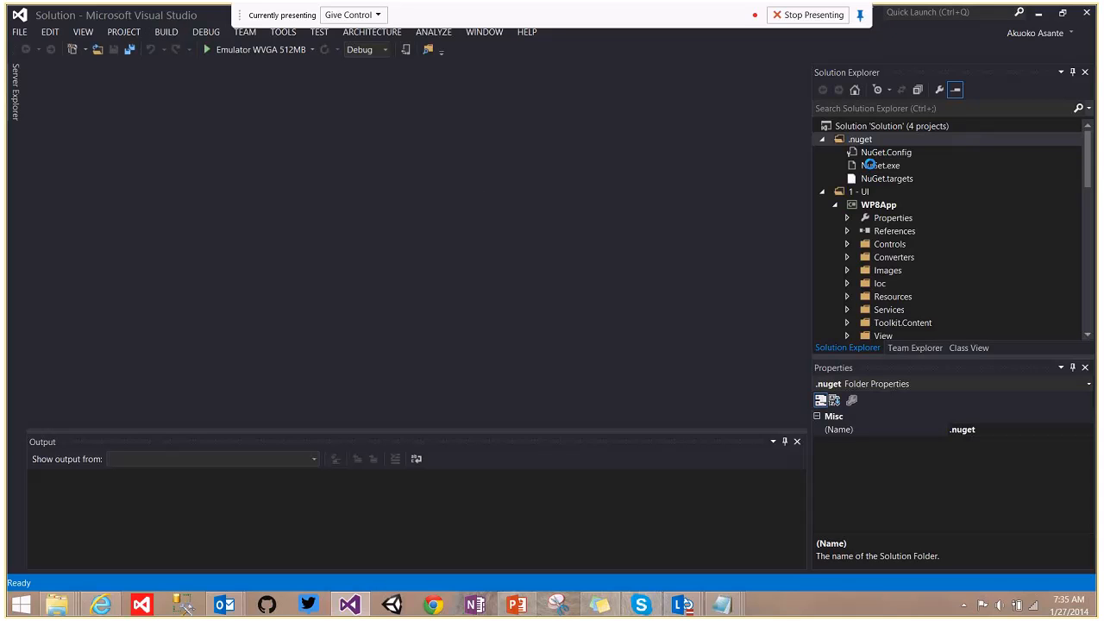
Inspect the NuGet.exe and NuGet.targets properties, open NuGet.targets, and select the whole solution.
click(871, 165)
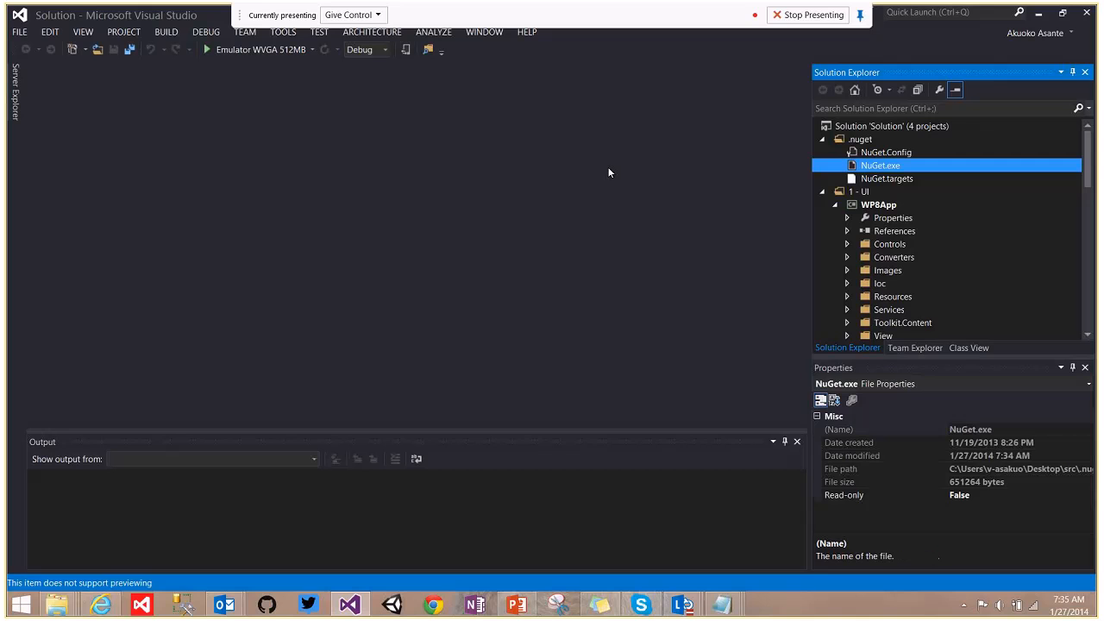
click(968, 129)
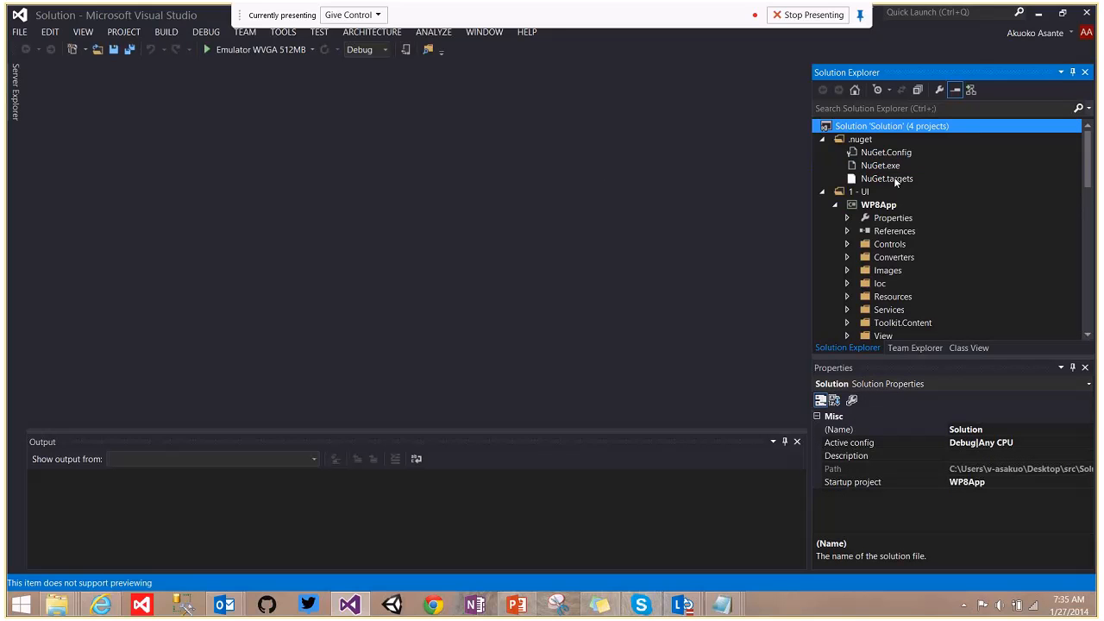
click(894, 177)
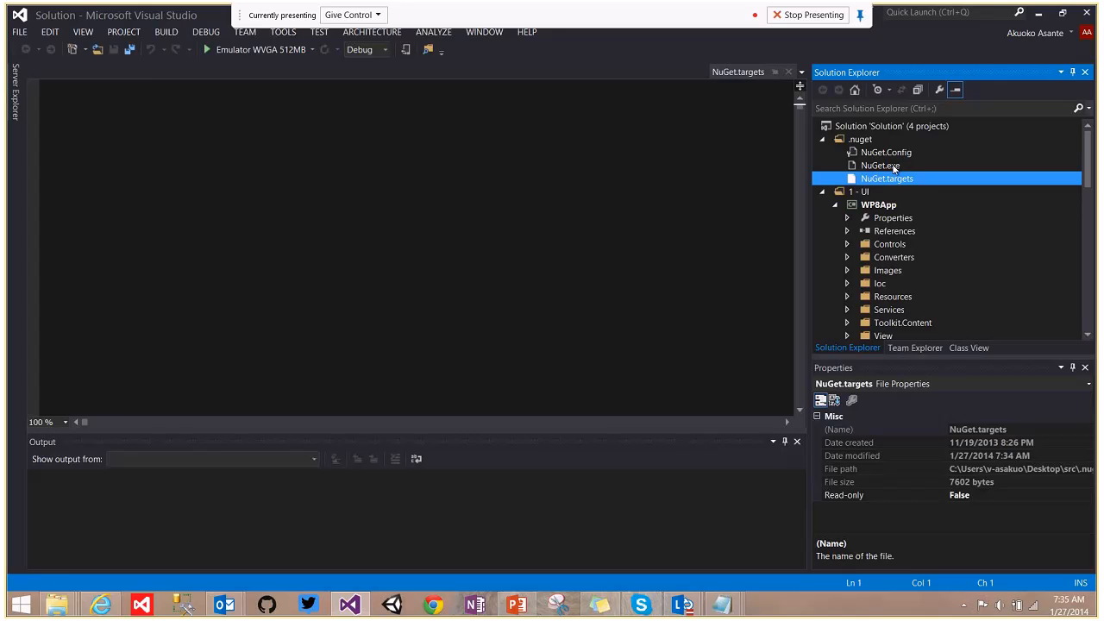
click(894, 166)
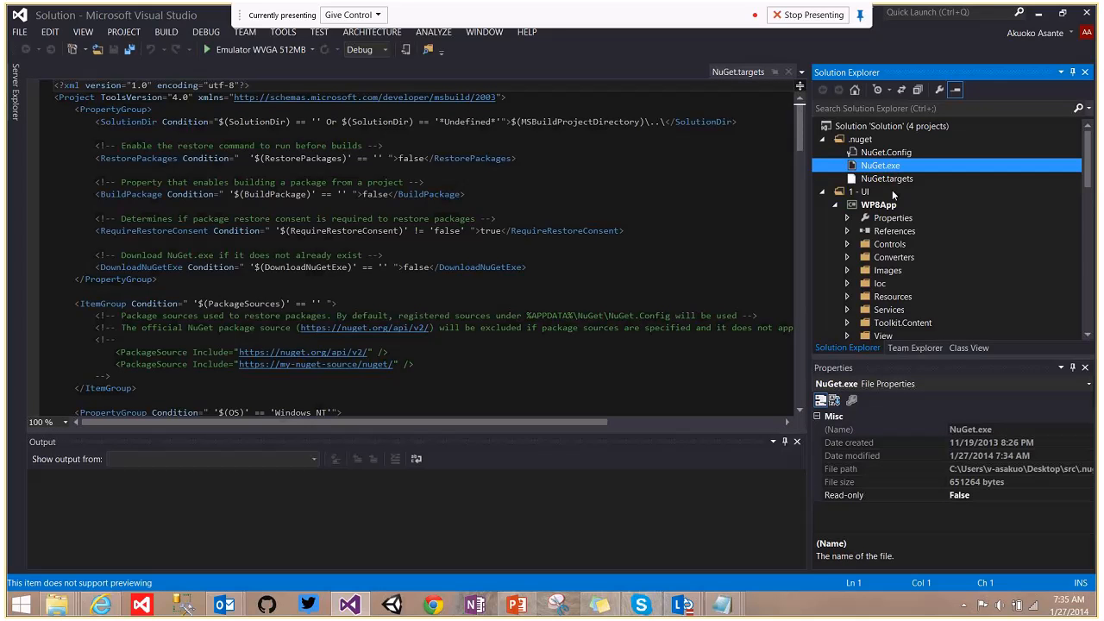
click(885, 126)
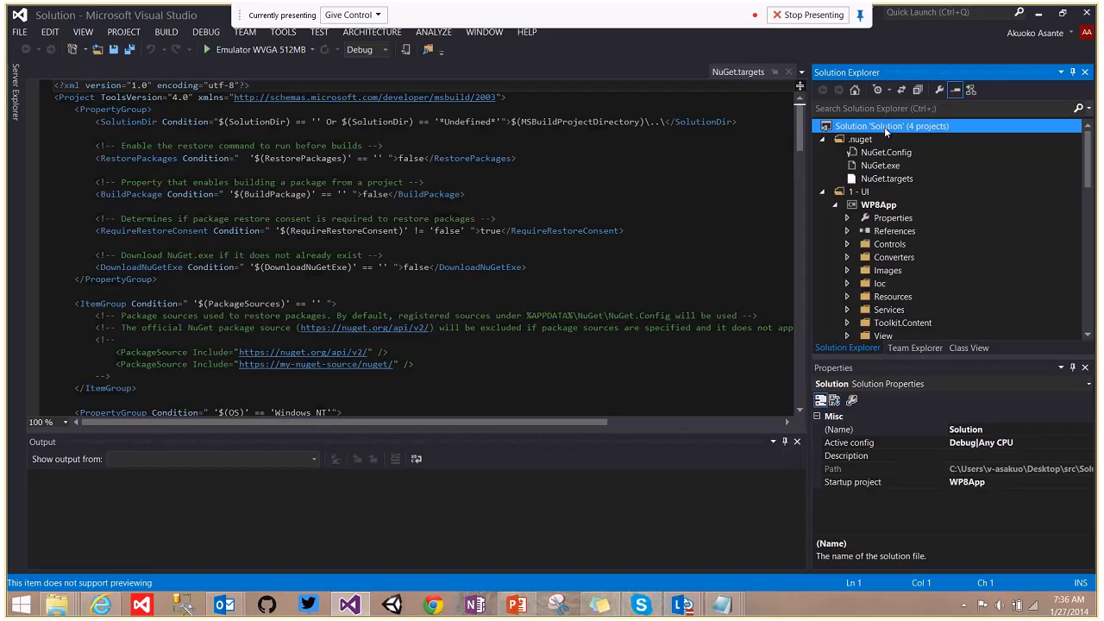
Restore the solution's missing packages through Manage NuGet Packages for Solution, then close the manager.
right_click(884, 127)
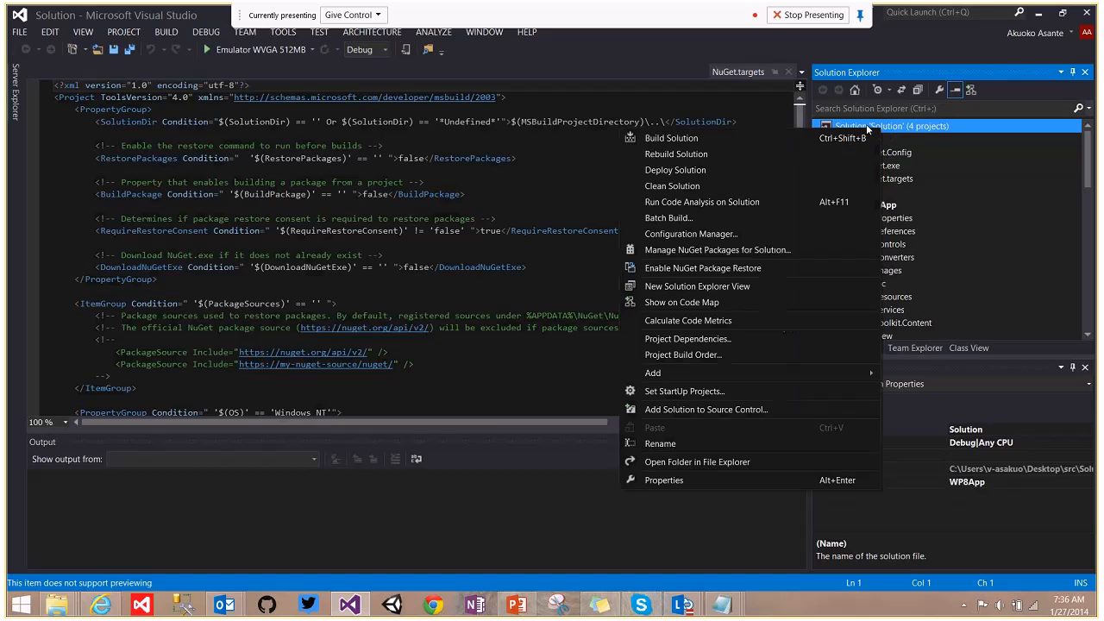
click(694, 250)
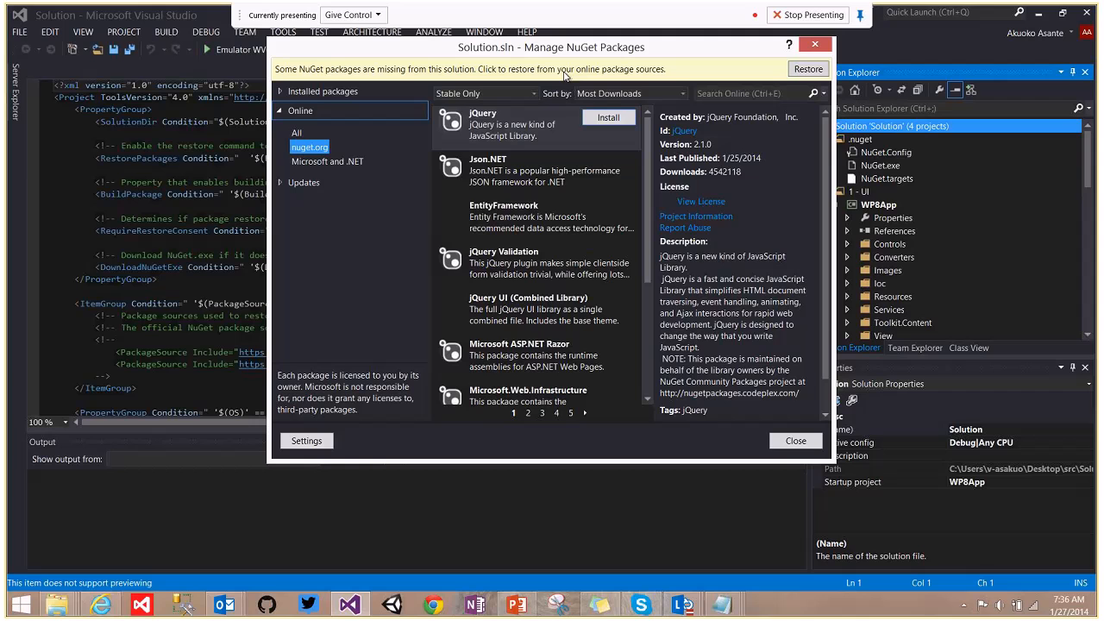
click(808, 70)
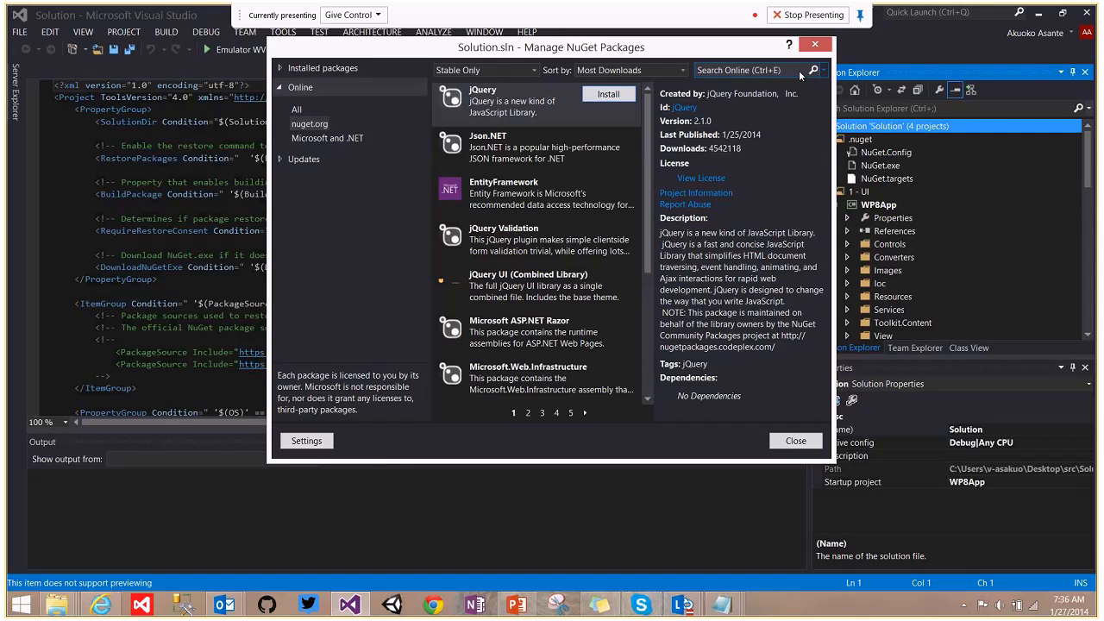
click(796, 440)
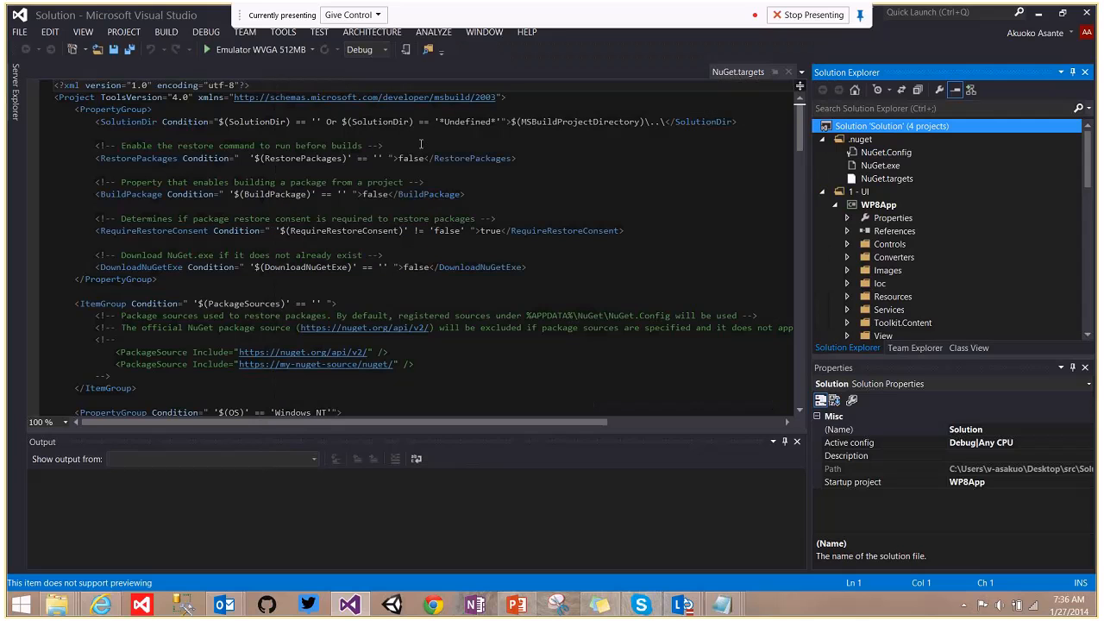
Build and run the app on the Emulator WXGA target.
click(314, 51)
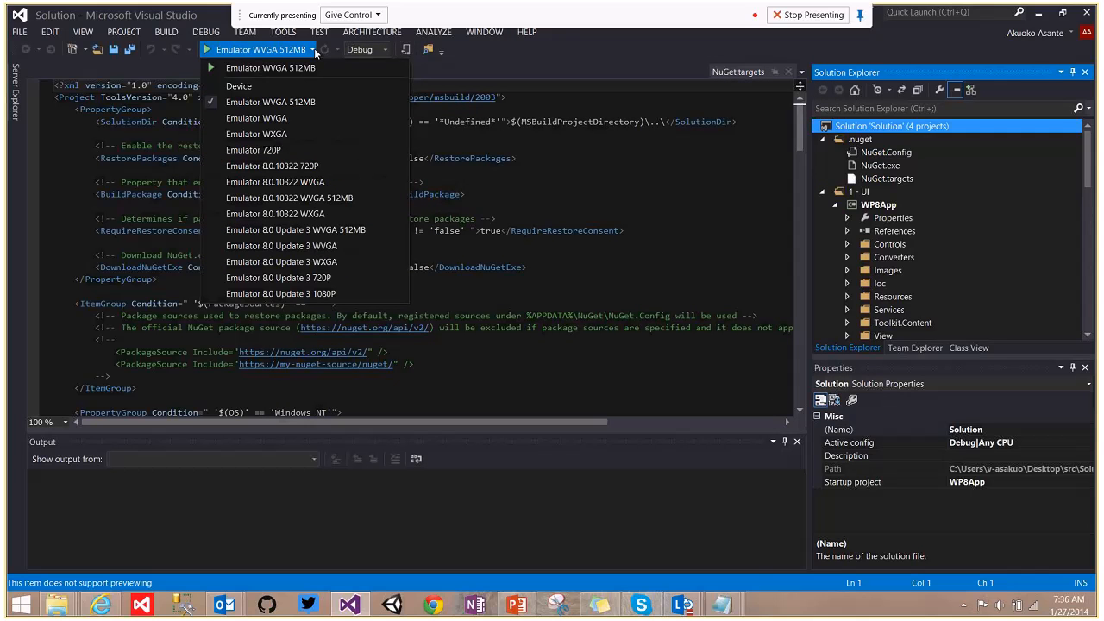
click(299, 133)
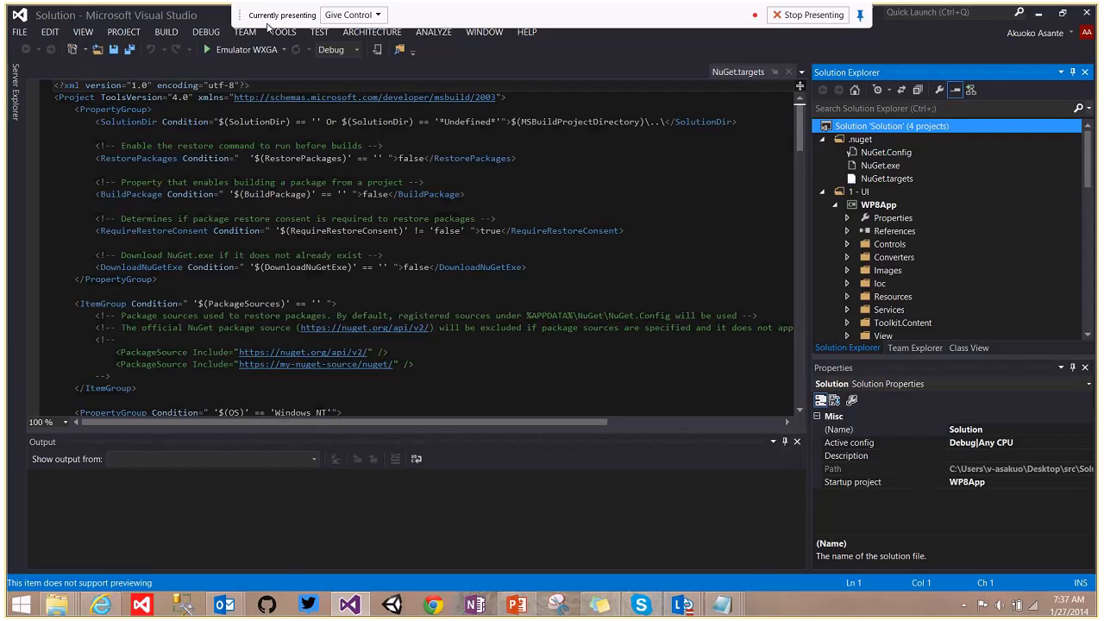
click(210, 50)
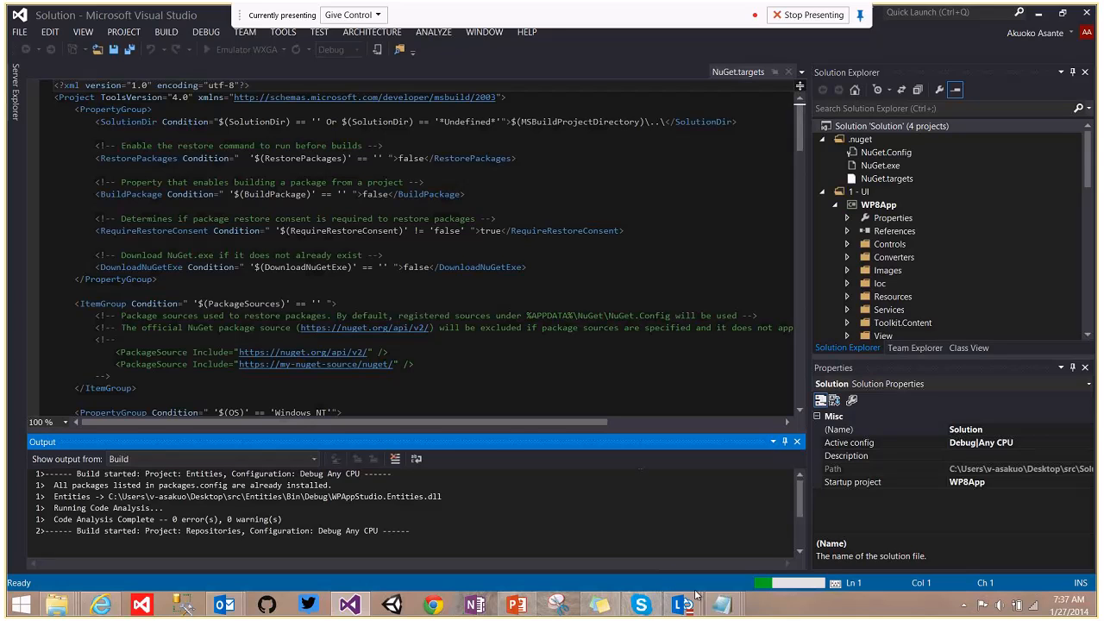
Pause the call recording from the call conversation window.
mouse_move(682, 604)
click(757, 535)
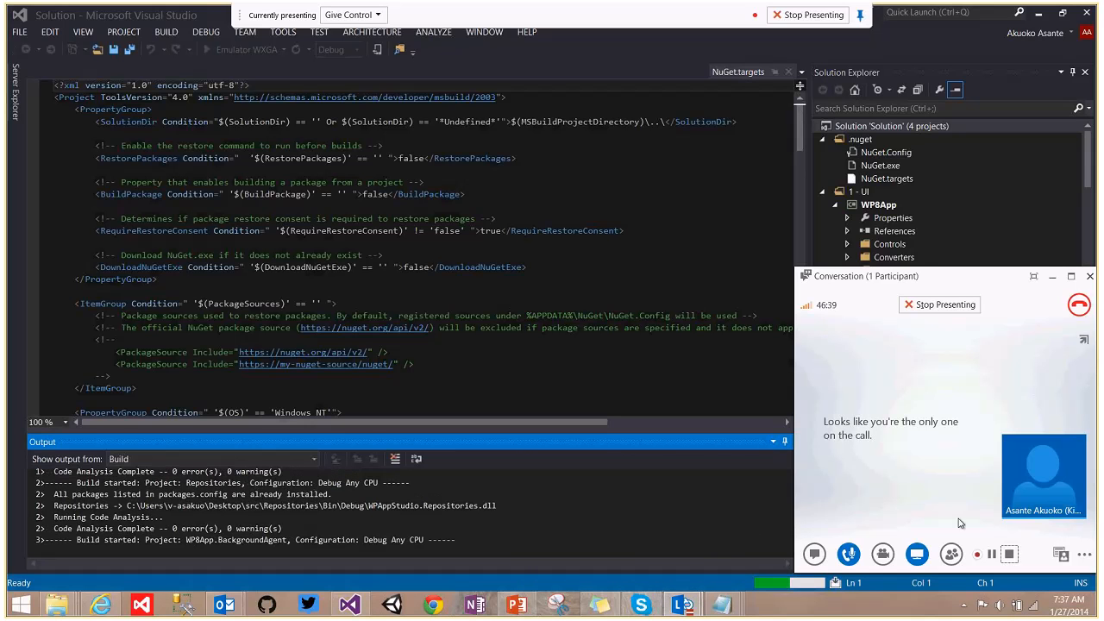
click(992, 554)
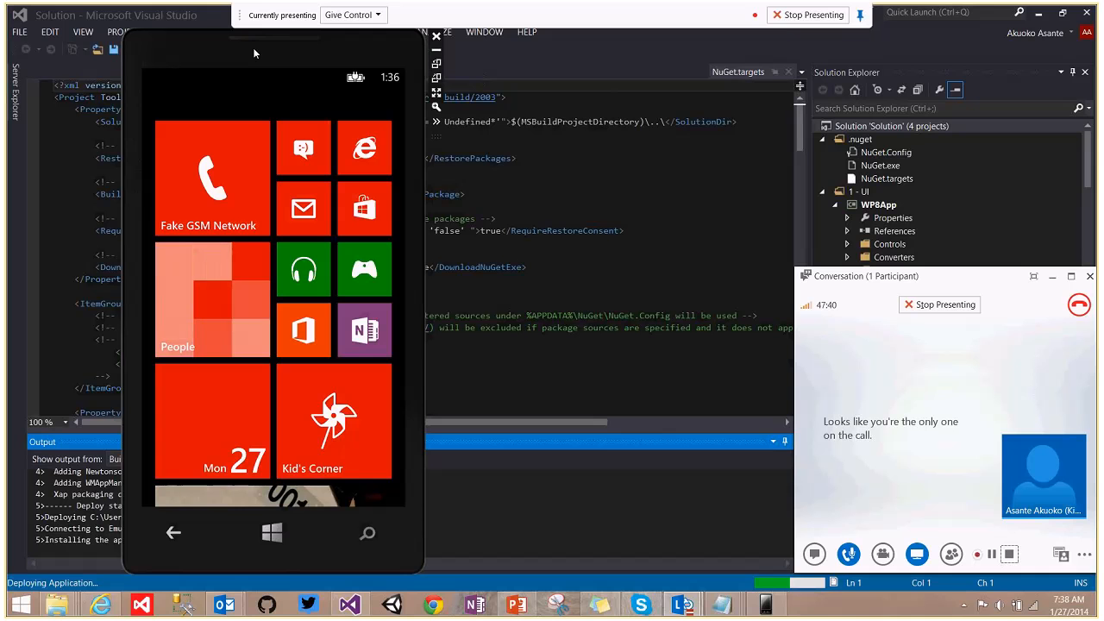
Move the emulator left and open Popular Artists 2014 twice, dismissing the data-service error each time.
drag(254, 54, 450, 47)
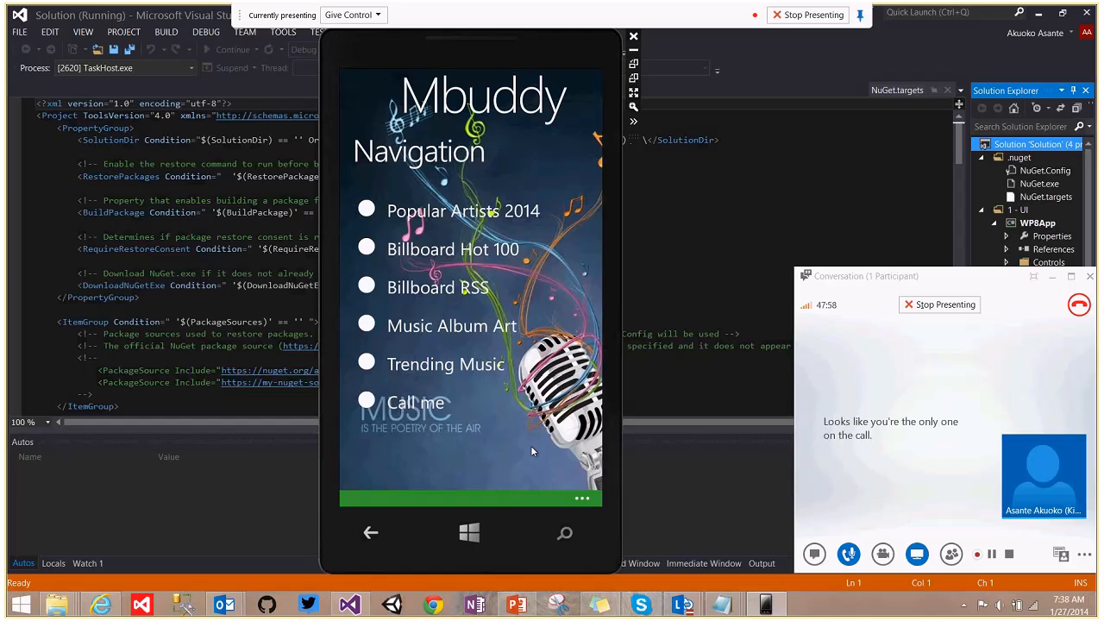
drag(463, 68, 249, 73)
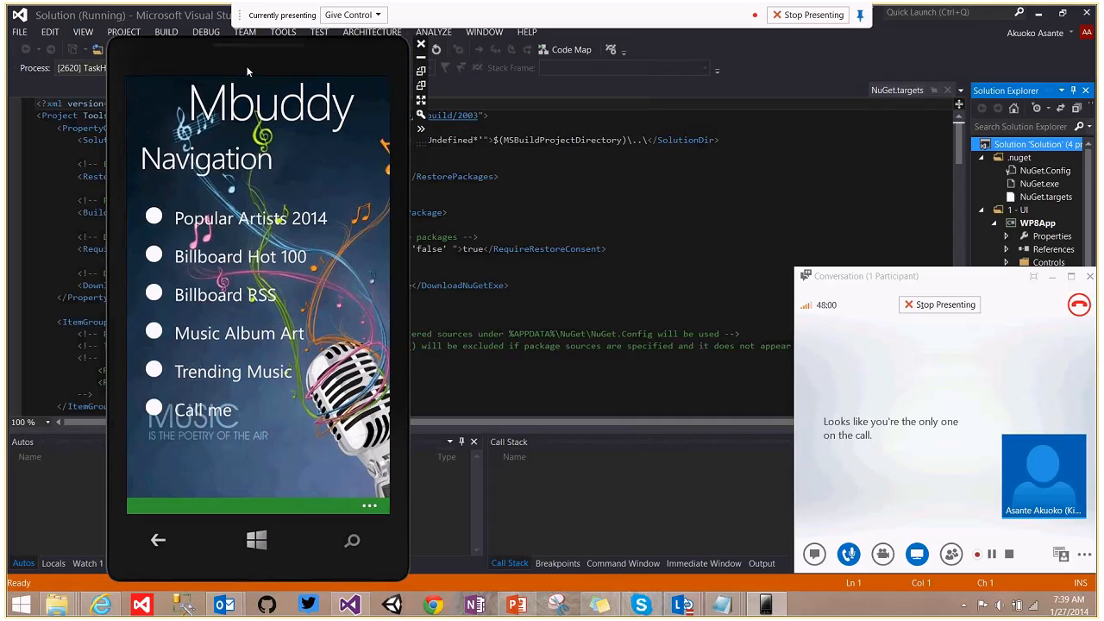
click(237, 225)
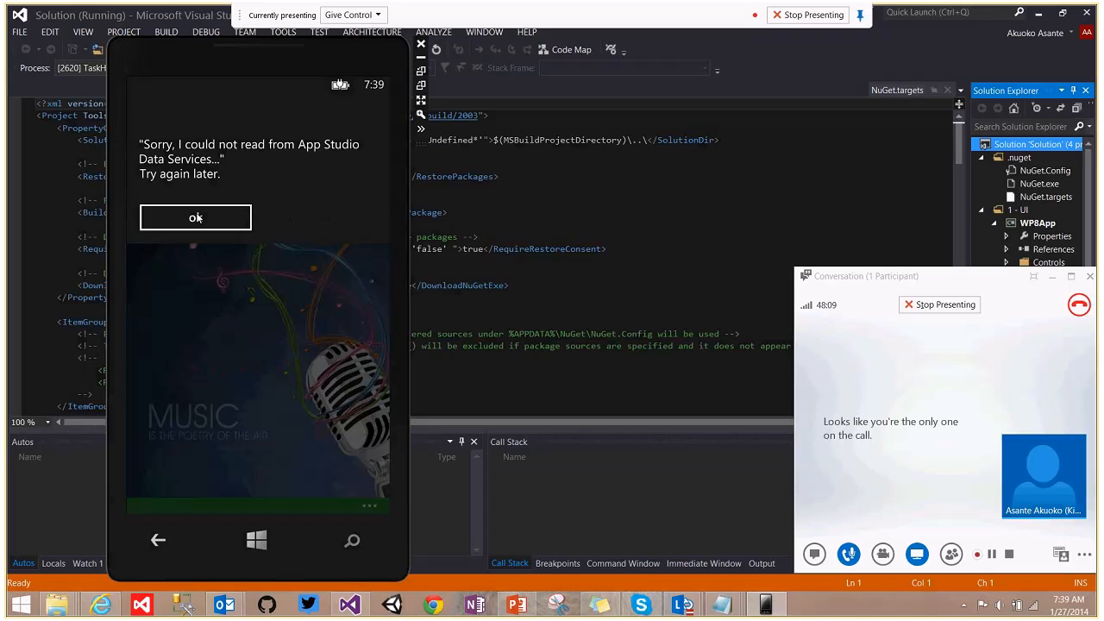
click(196, 218)
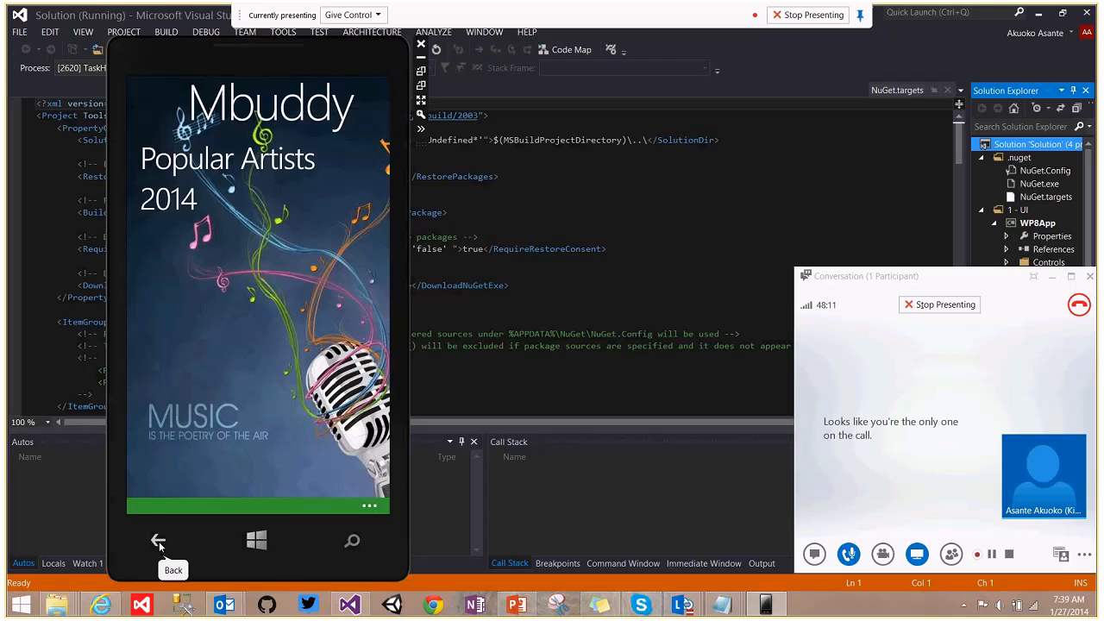
click(158, 542)
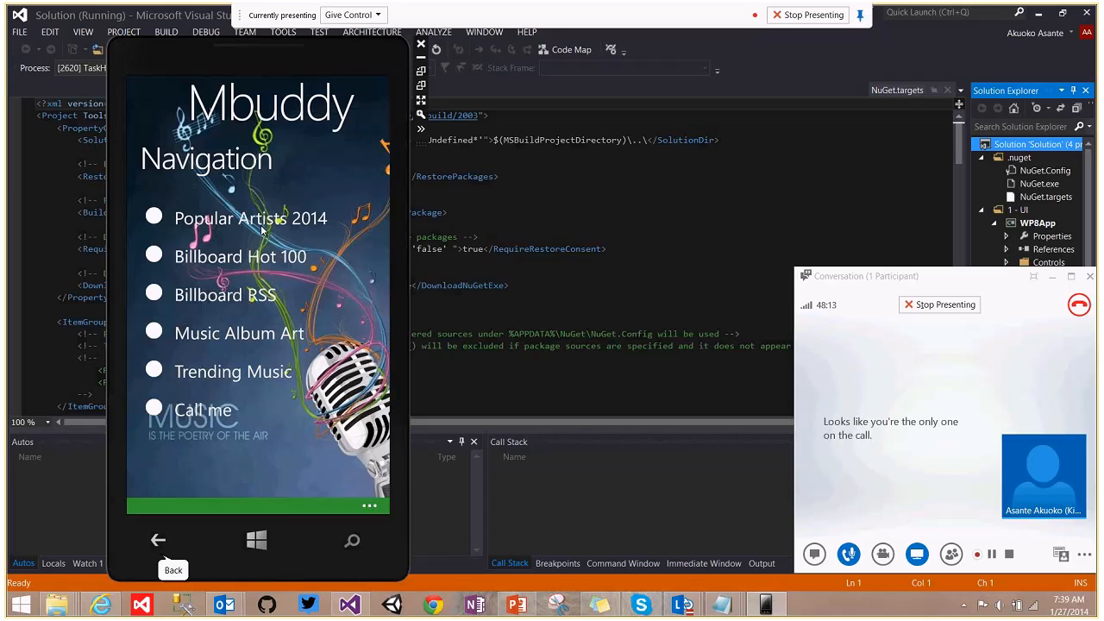
click(259, 223)
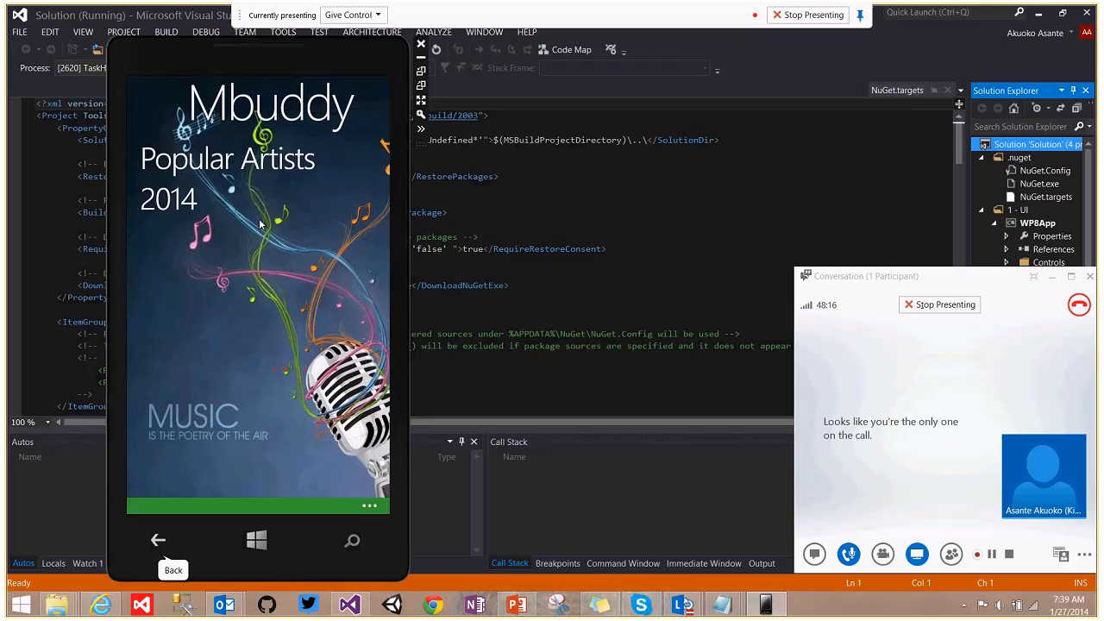
click(232, 216)
click(157, 540)
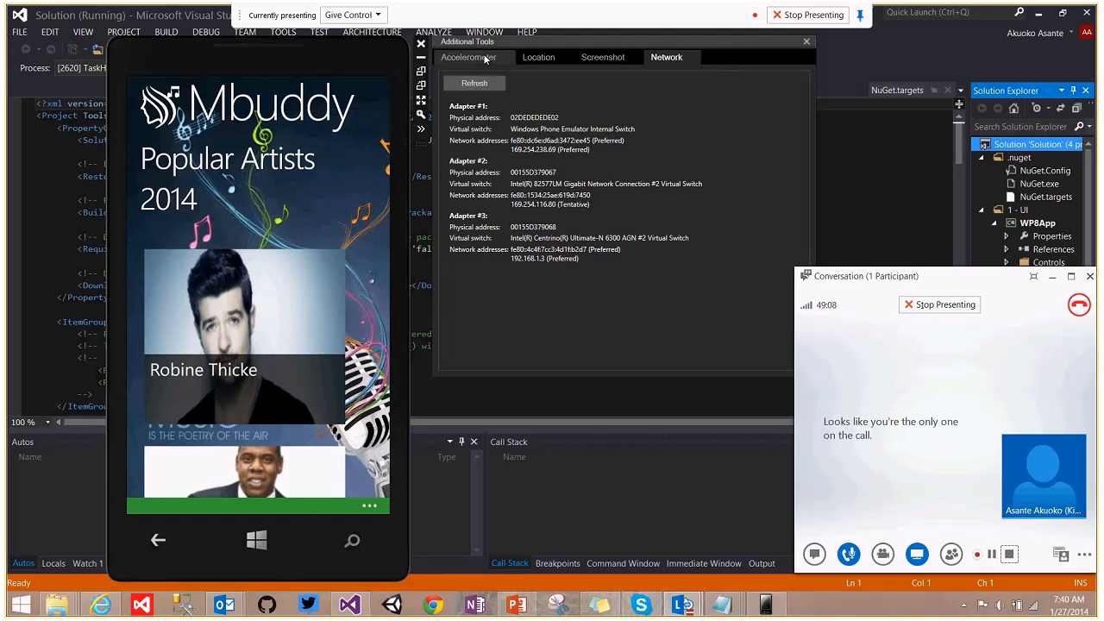
Switch Additional Tools to Screenshot and reopen Popular Artists 2014, scrolled to Macklemore & Ryan Lewis.
click(599, 58)
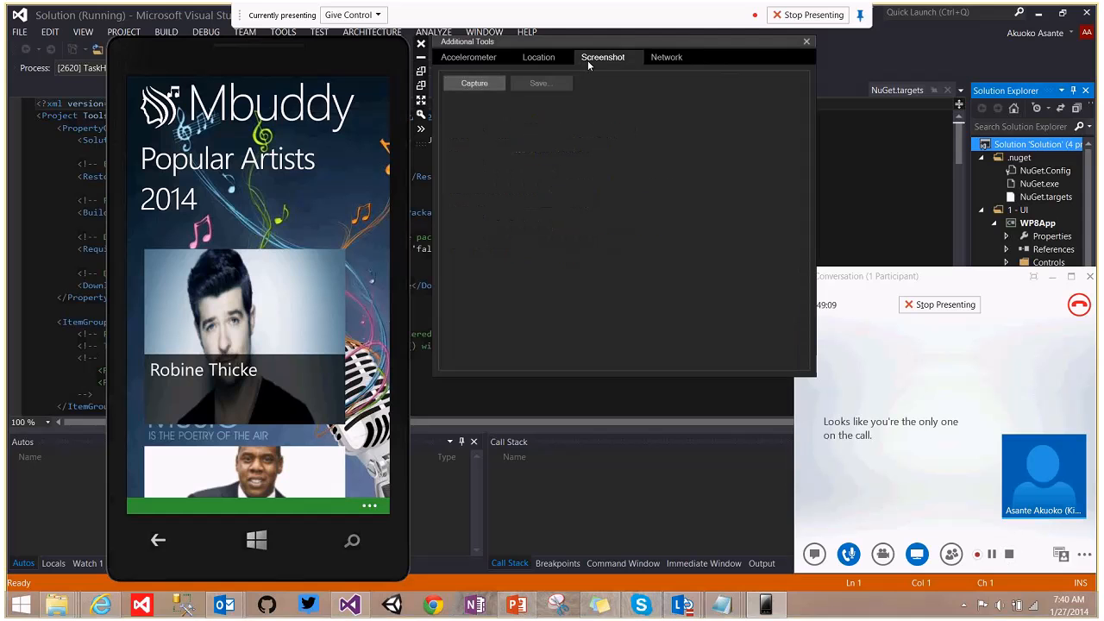
click(158, 539)
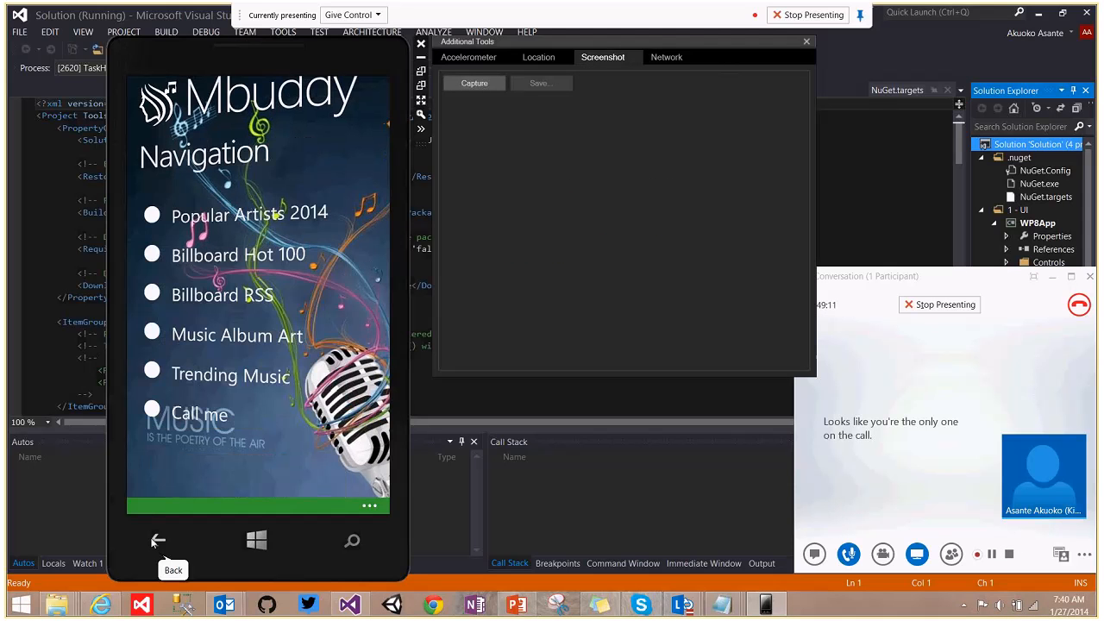
click(194, 297)
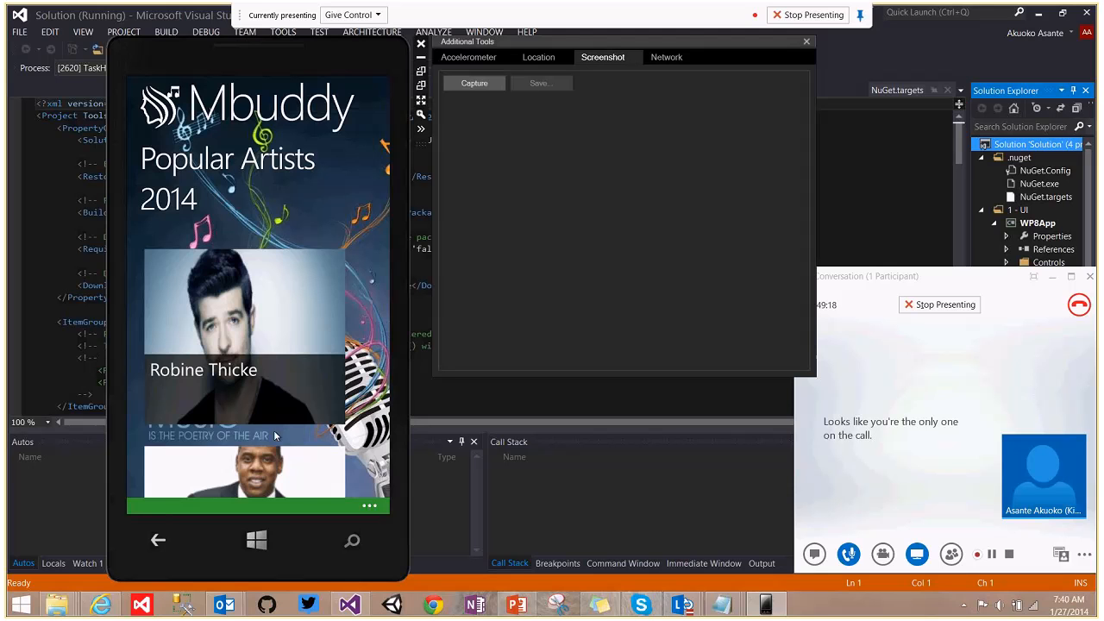
drag(277, 437, 284, 274)
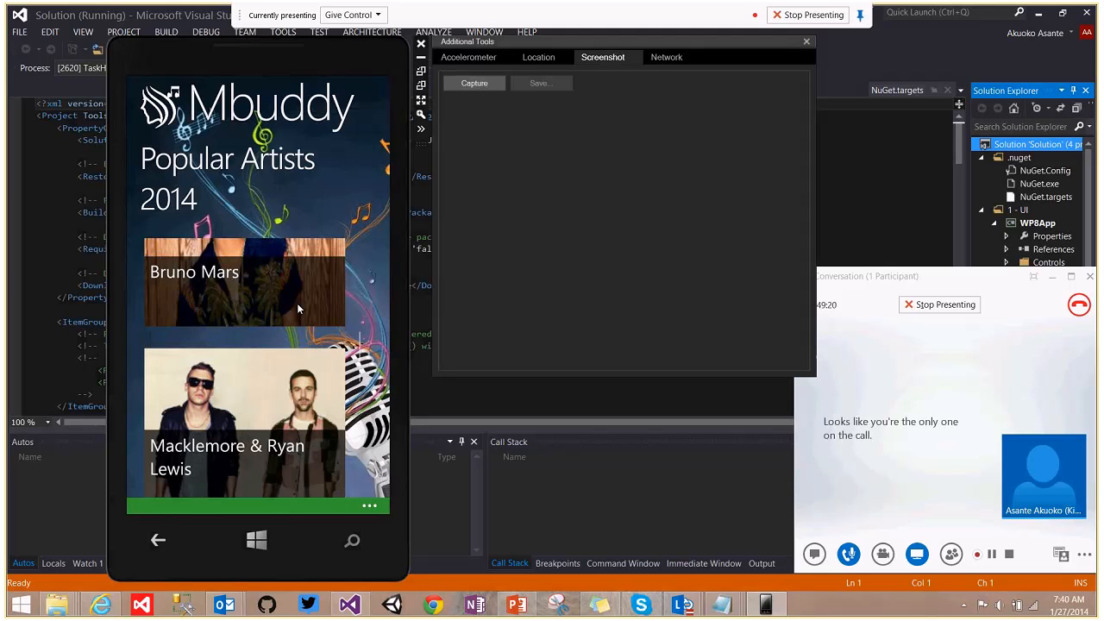
Capture and save the Macklemore screenshot, then open the Billboard RSS page.
click(474, 84)
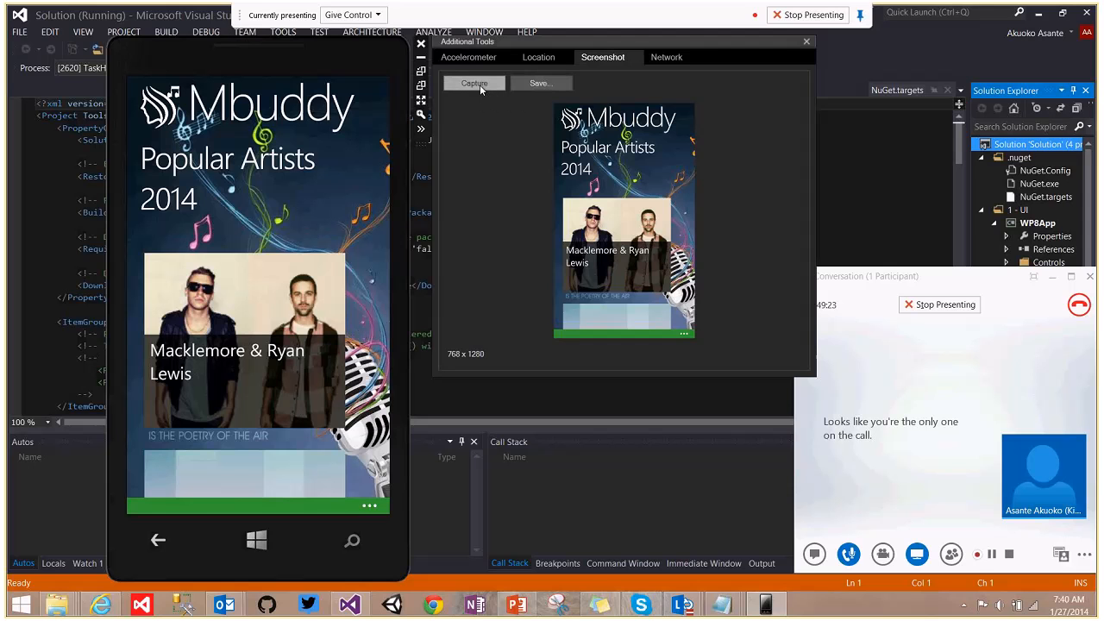
click(524, 84)
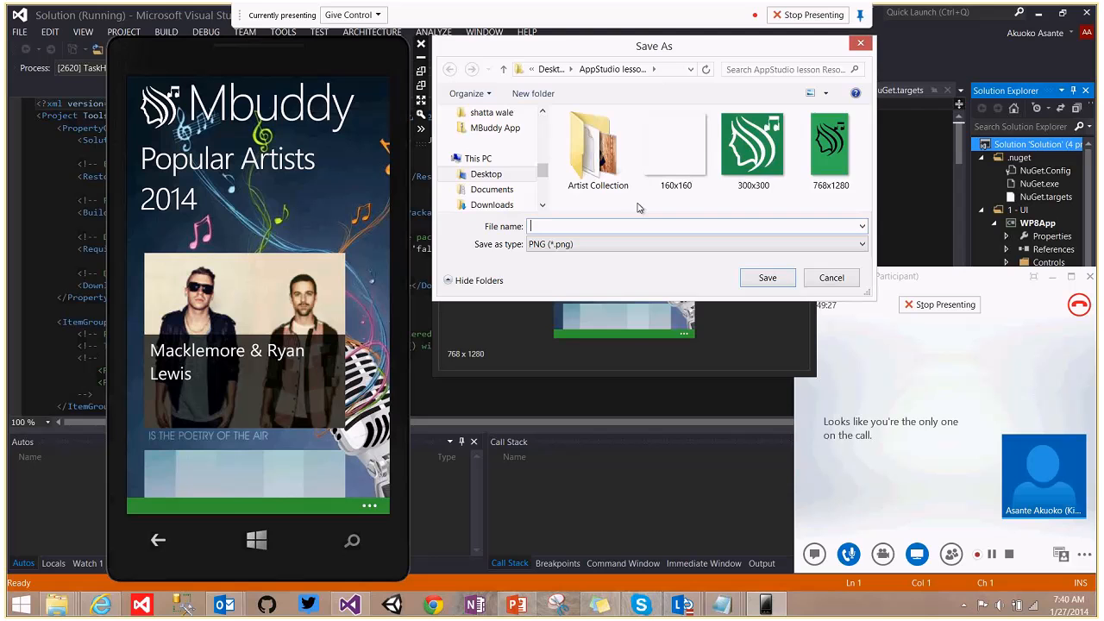
key(Escape)
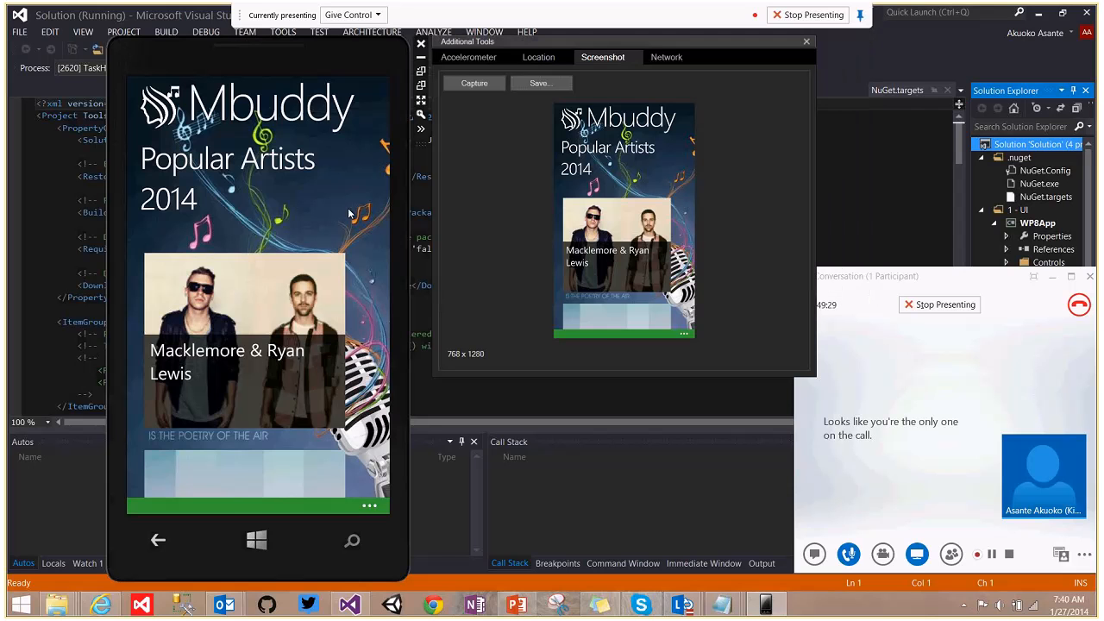
click(158, 541)
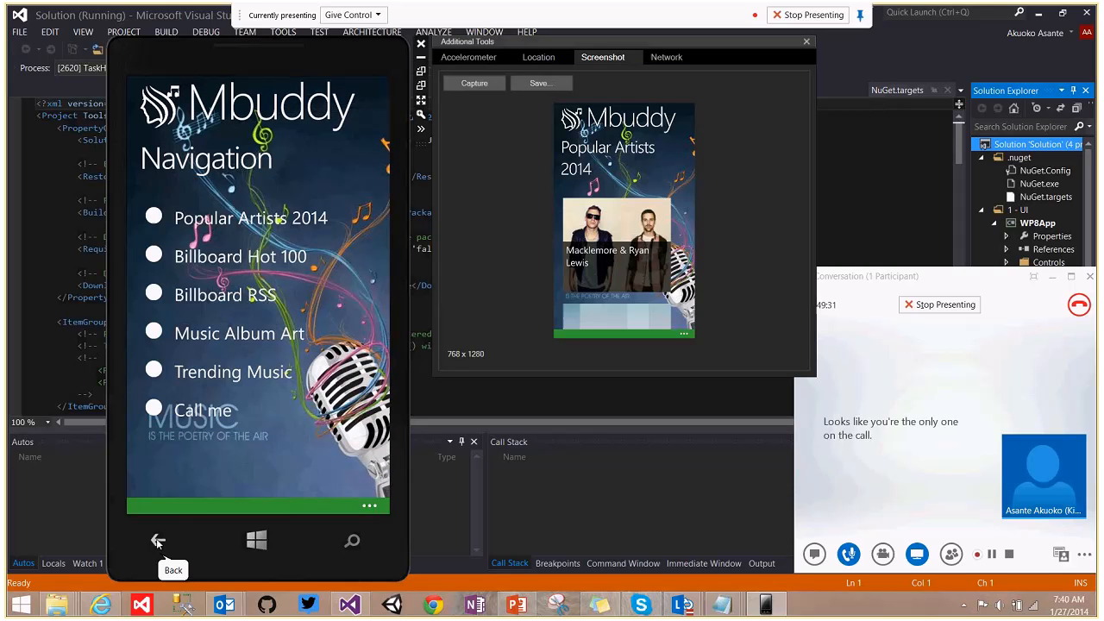
click(238, 296)
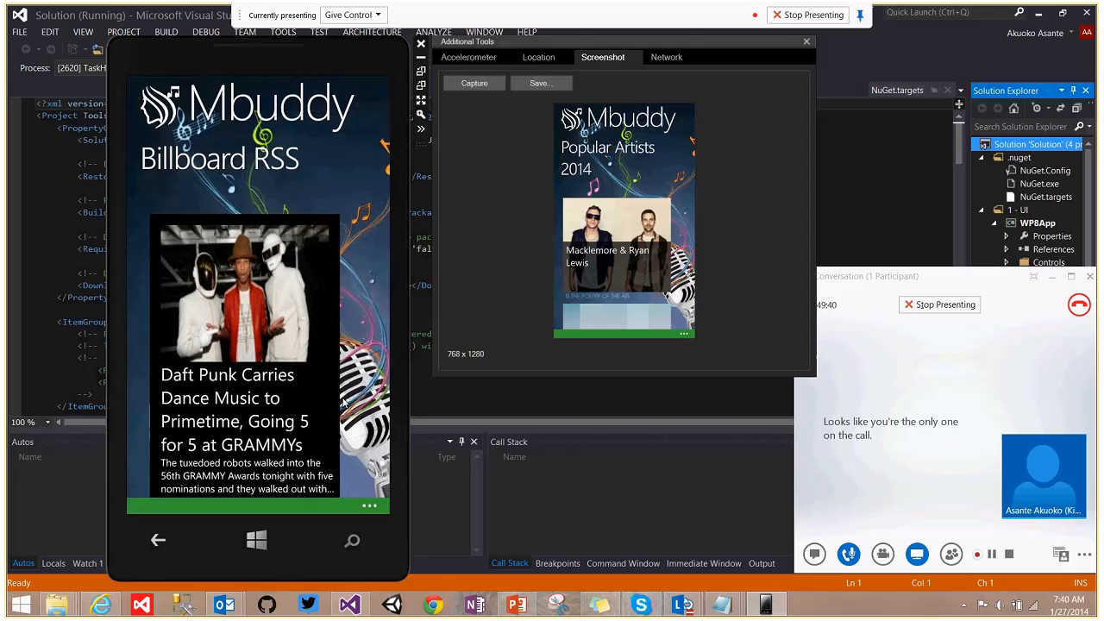
Capture the Billboard RSS Daft Punk news screen and save it as s2.
drag(344, 403, 337, 202)
drag(309, 387, 355, 287)
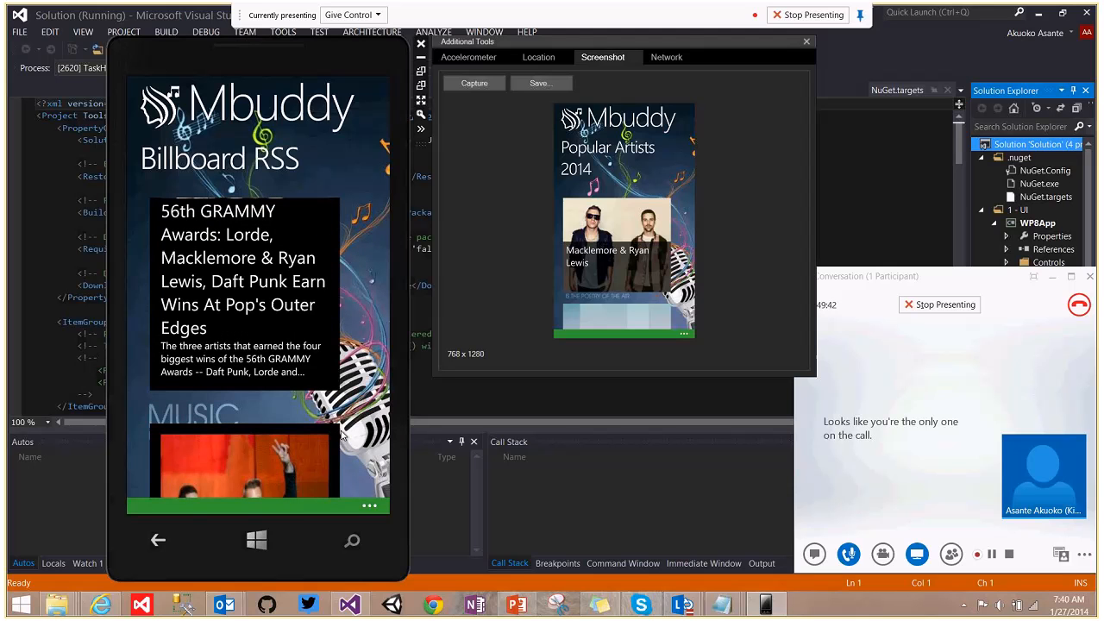
drag(319, 251, 332, 414)
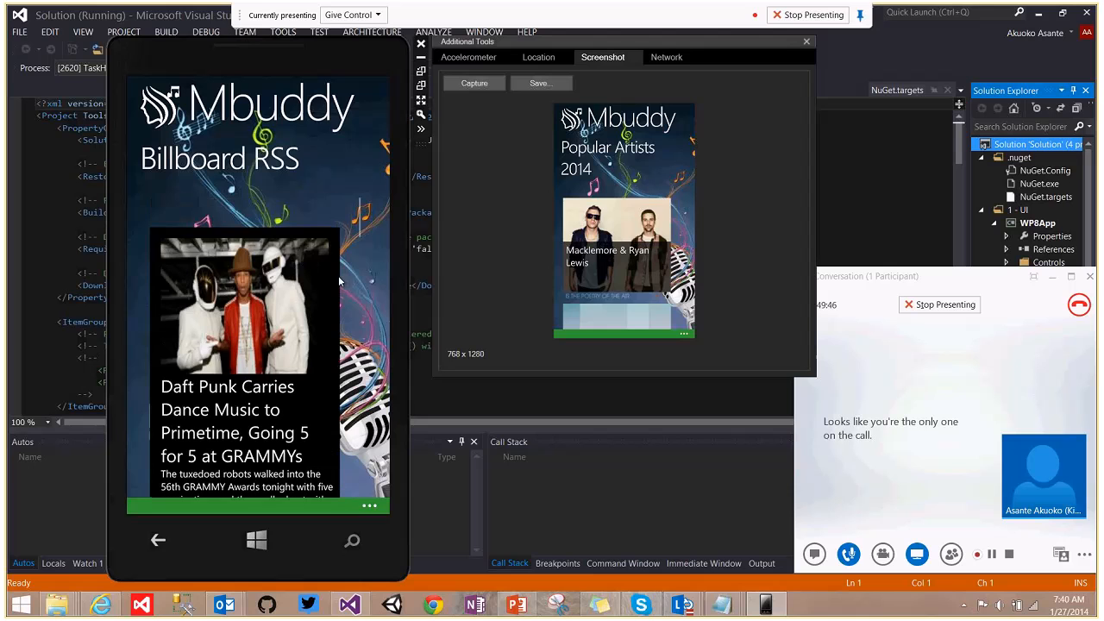
click(485, 84)
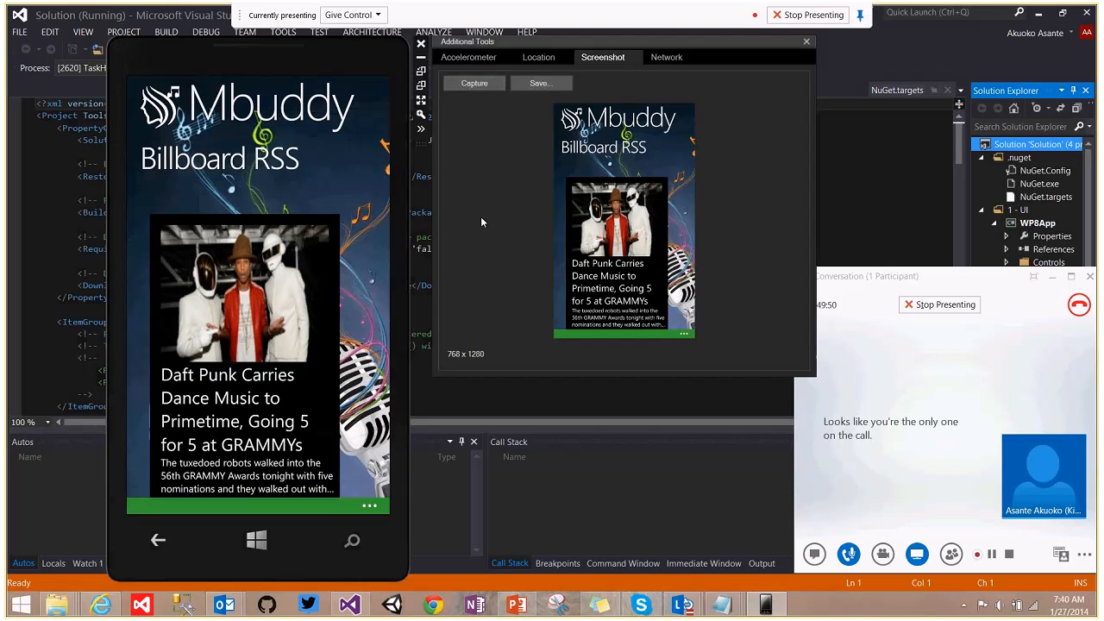
click(528, 83)
text(s2)
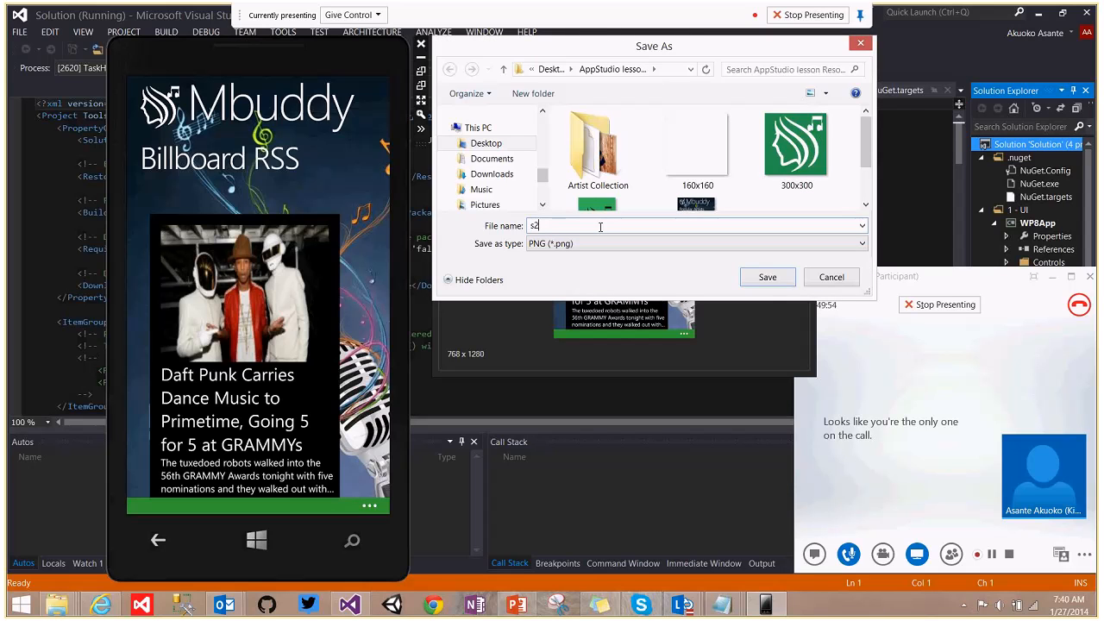
click(773, 285)
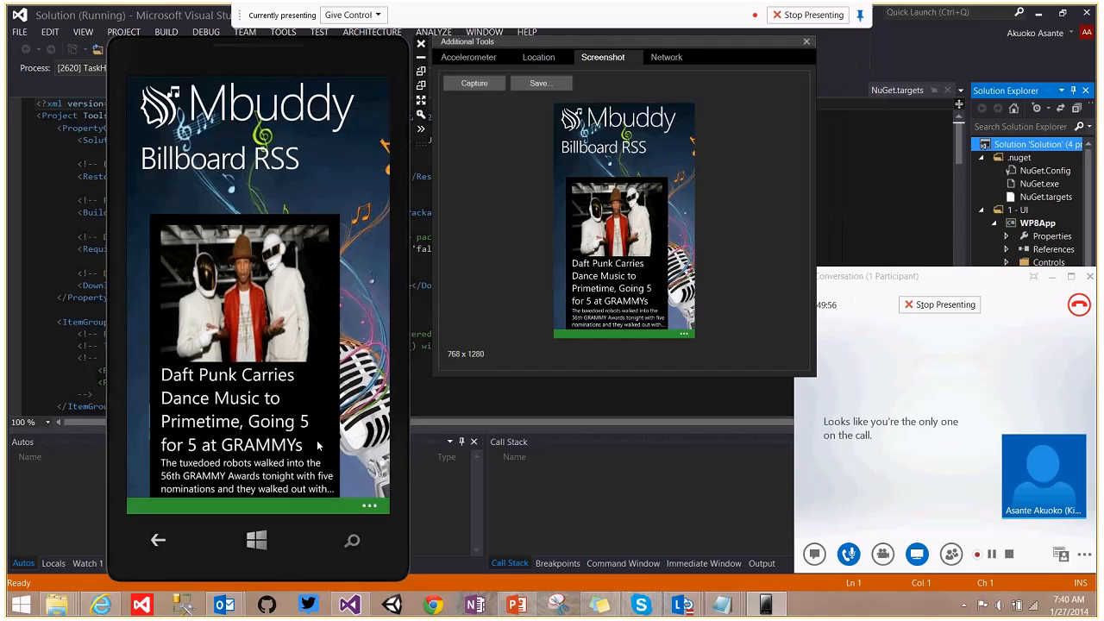
Capture the Music Album Art page, save it as s3, and return to the Start screen.
click(158, 541)
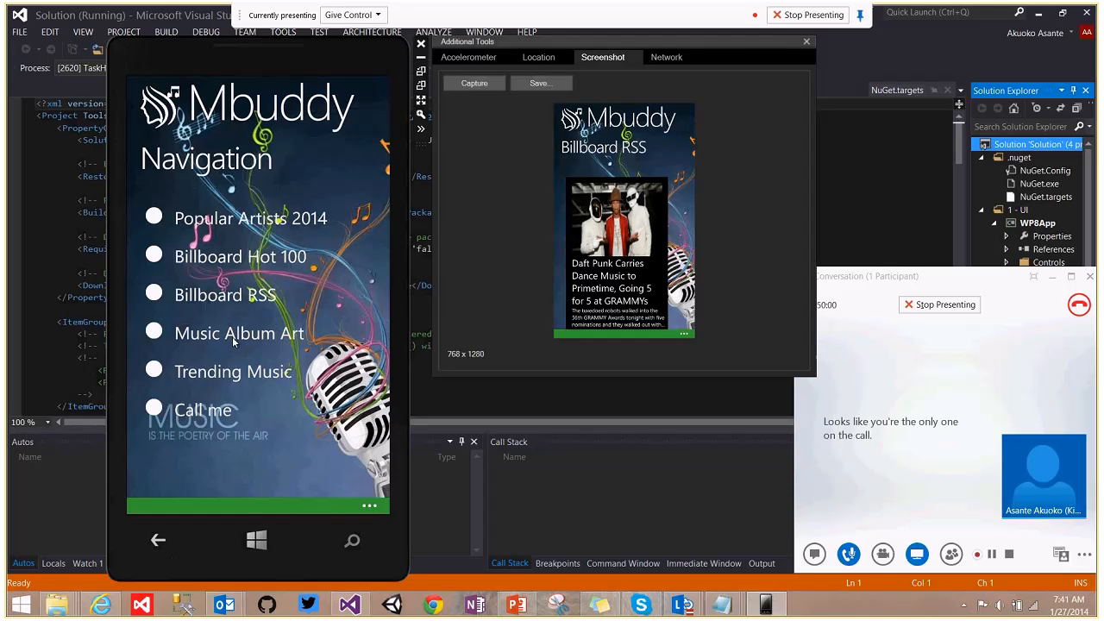
click(234, 337)
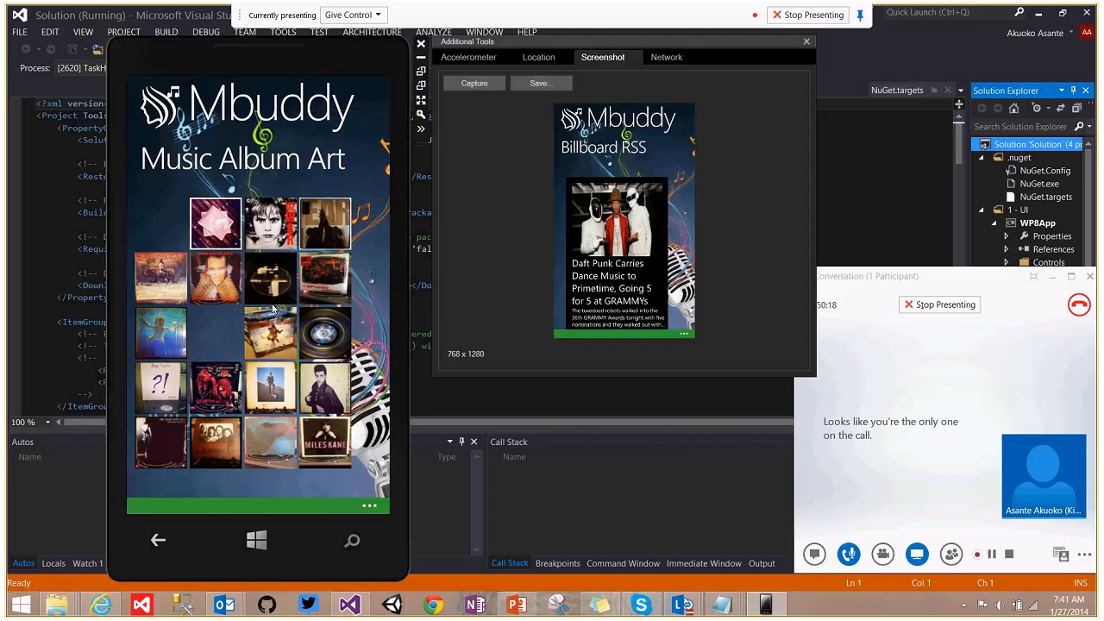
click(477, 83)
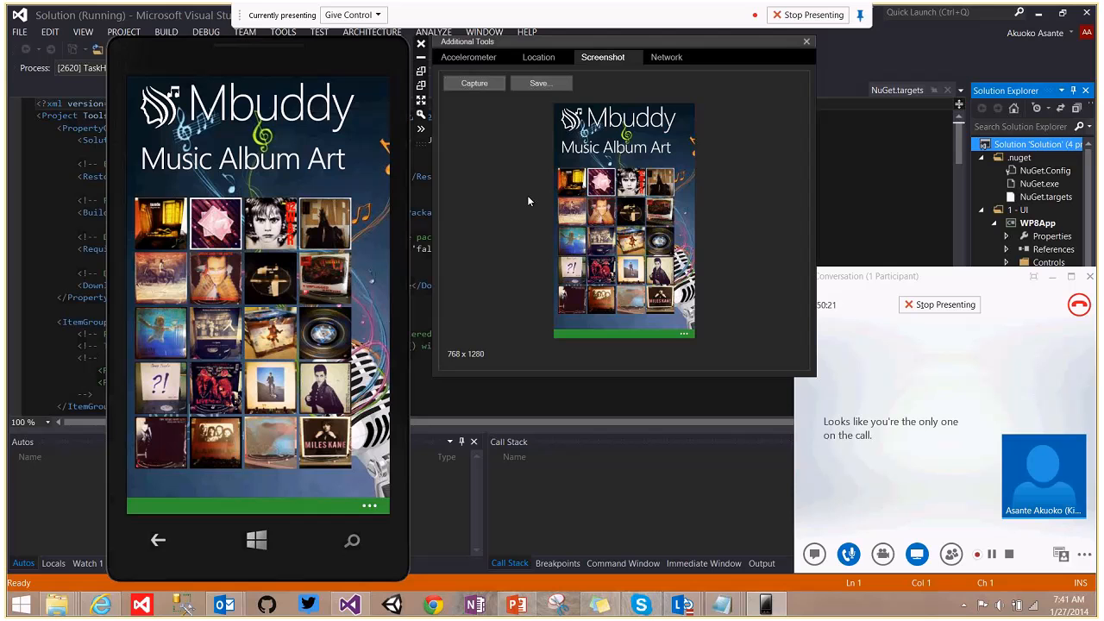
click(539, 83)
text(s3)
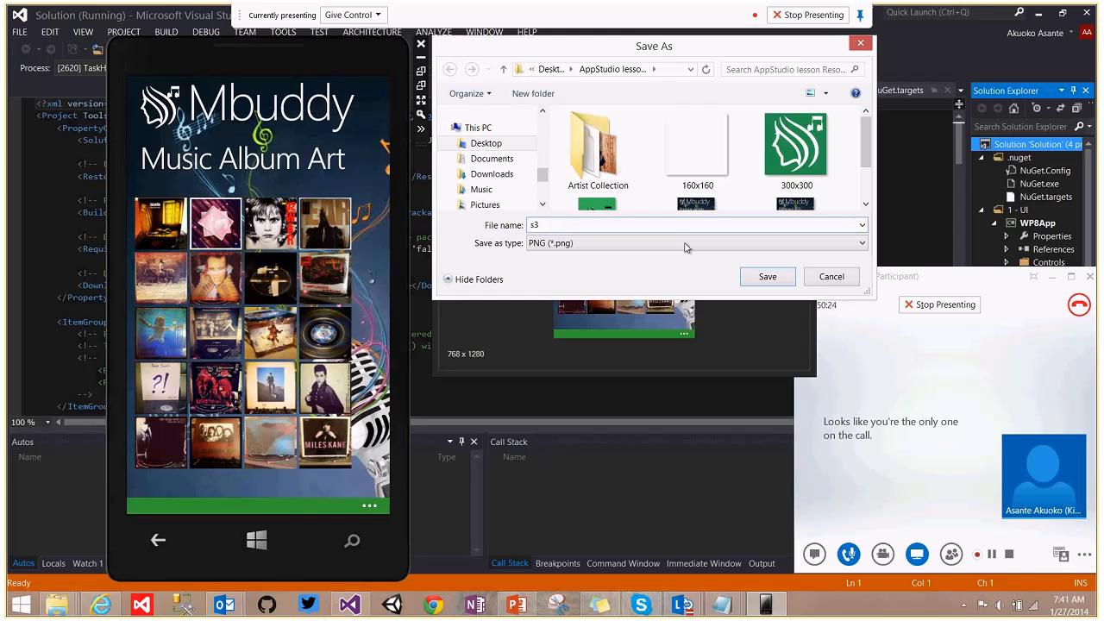
click(749, 279)
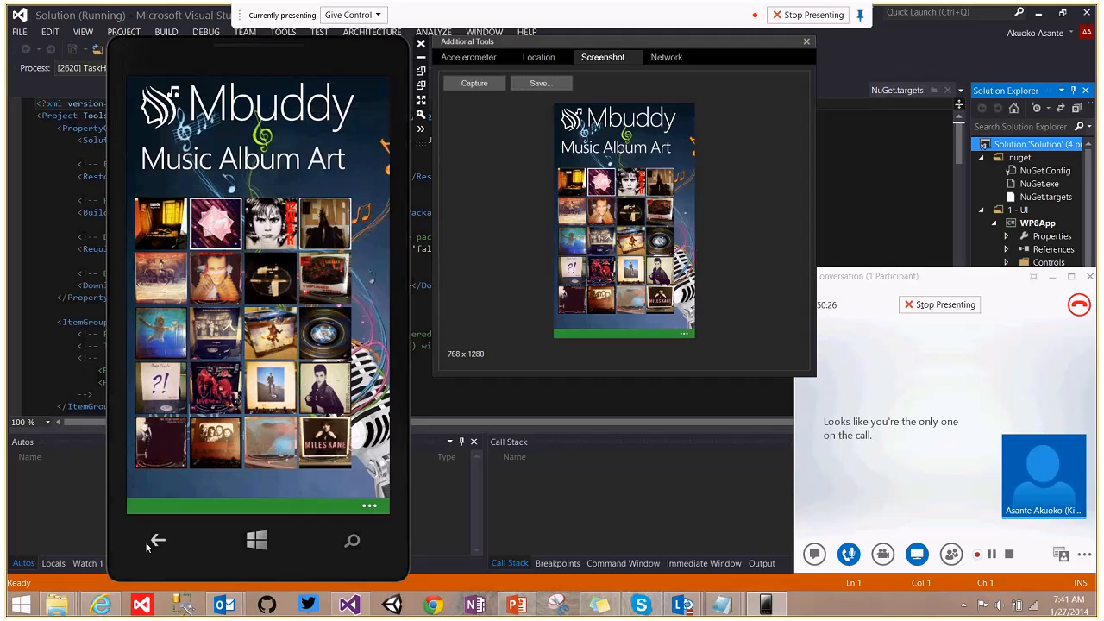
click(157, 543)
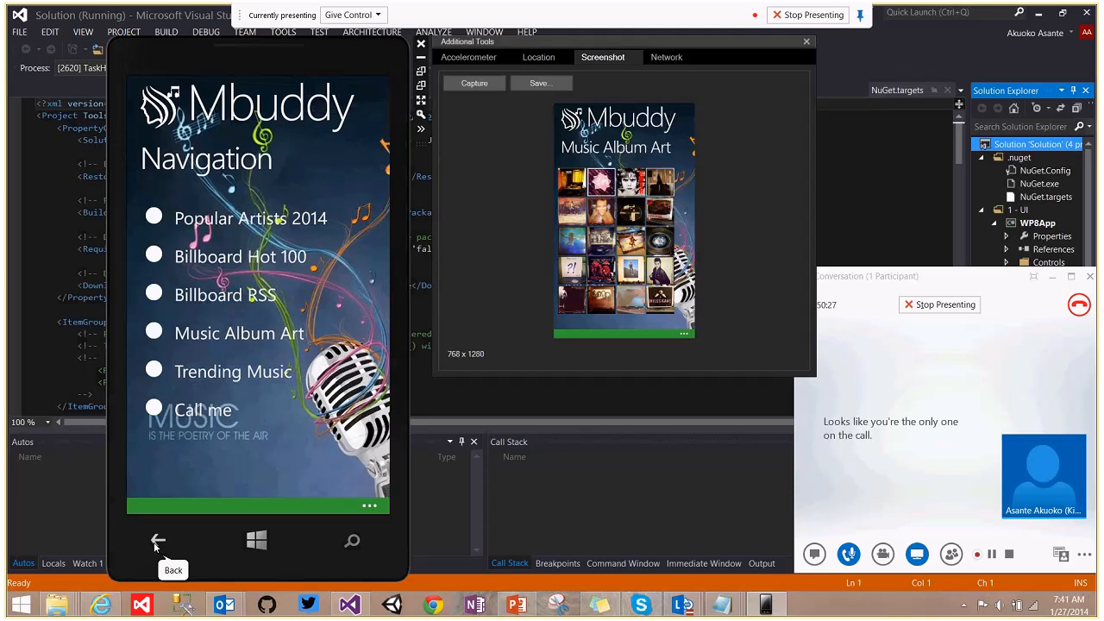
click(156, 543)
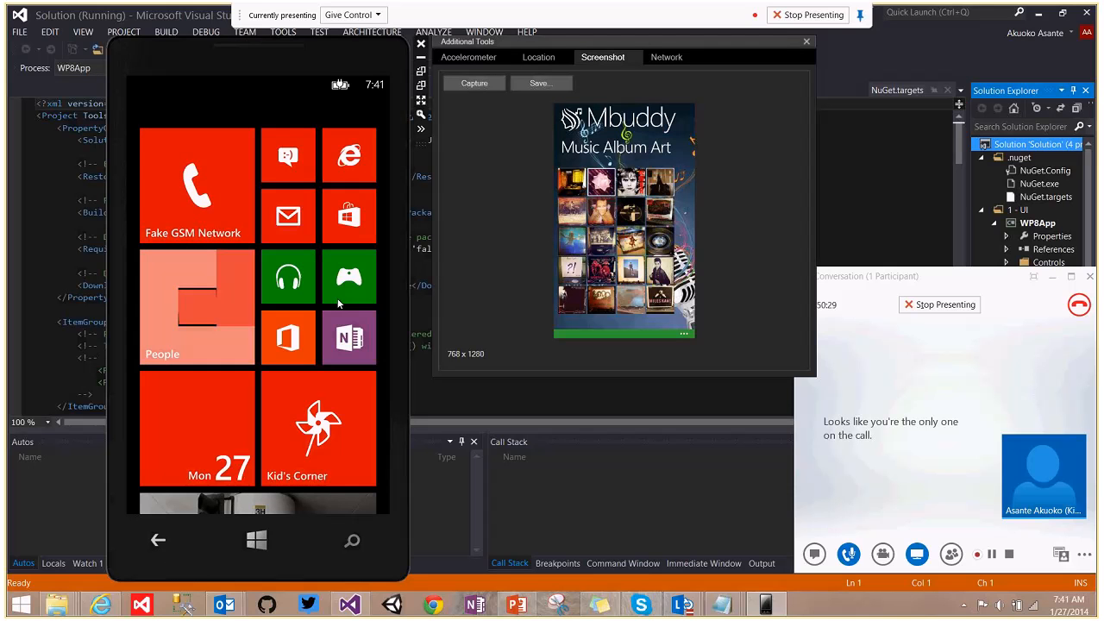
Pin Mbuddy from the app list to Start and resize its tile to wide.
drag(339, 303, 232, 315)
drag(288, 406, 299, 208)
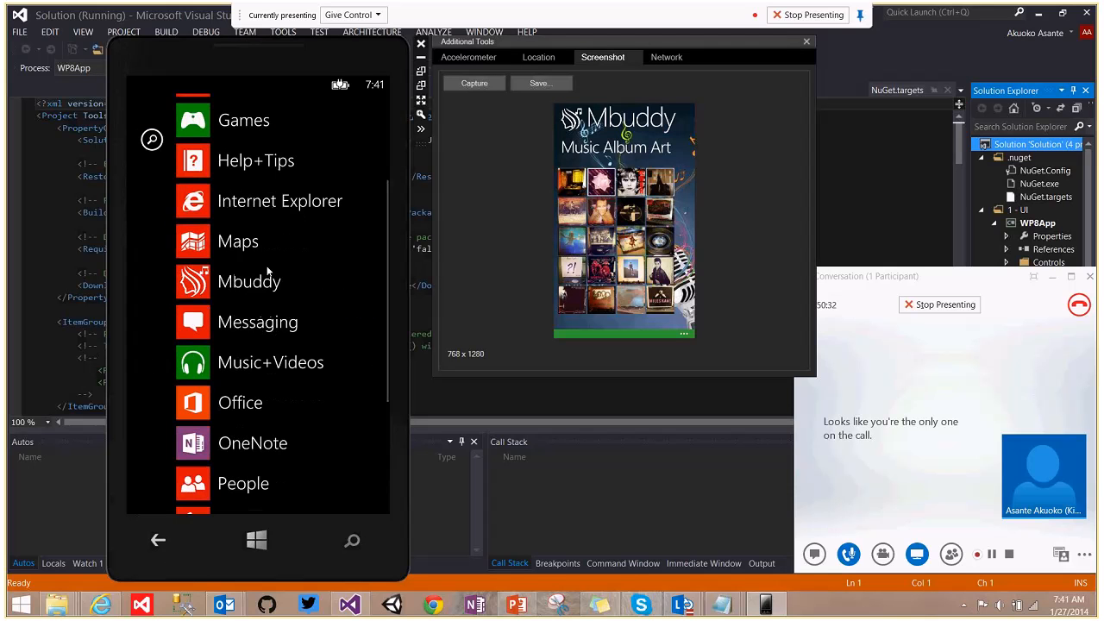
click(256, 288)
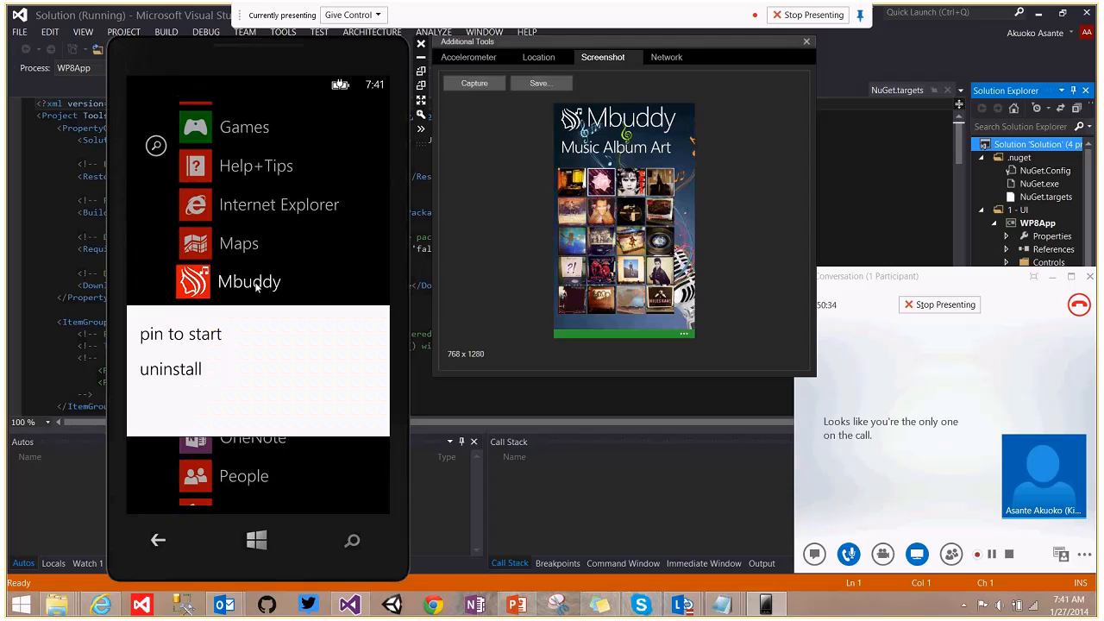
click(179, 336)
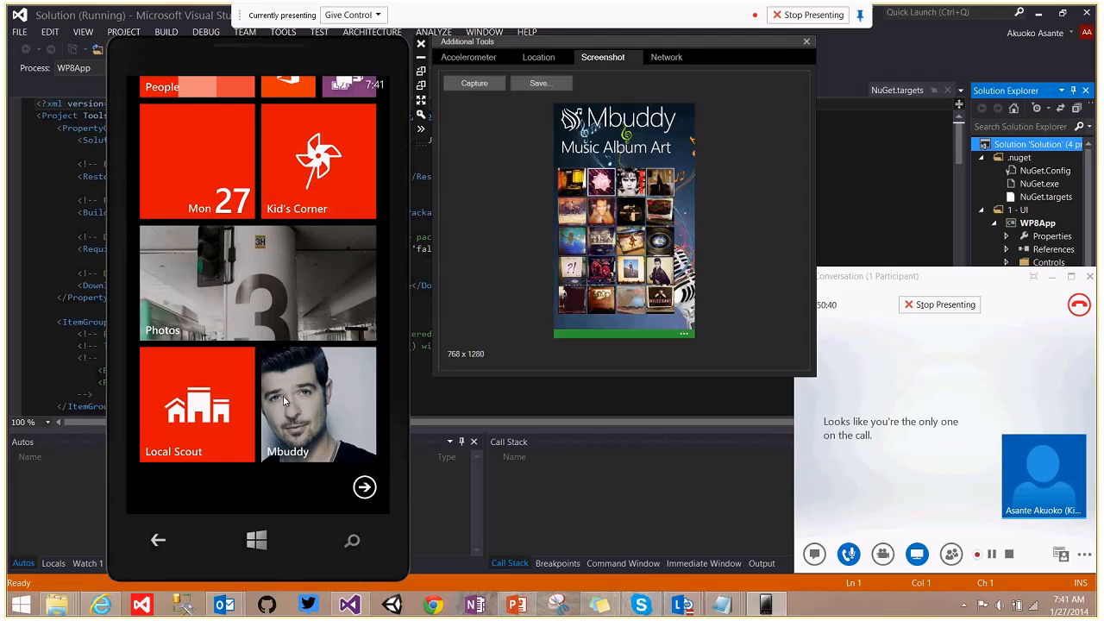
click(307, 410)
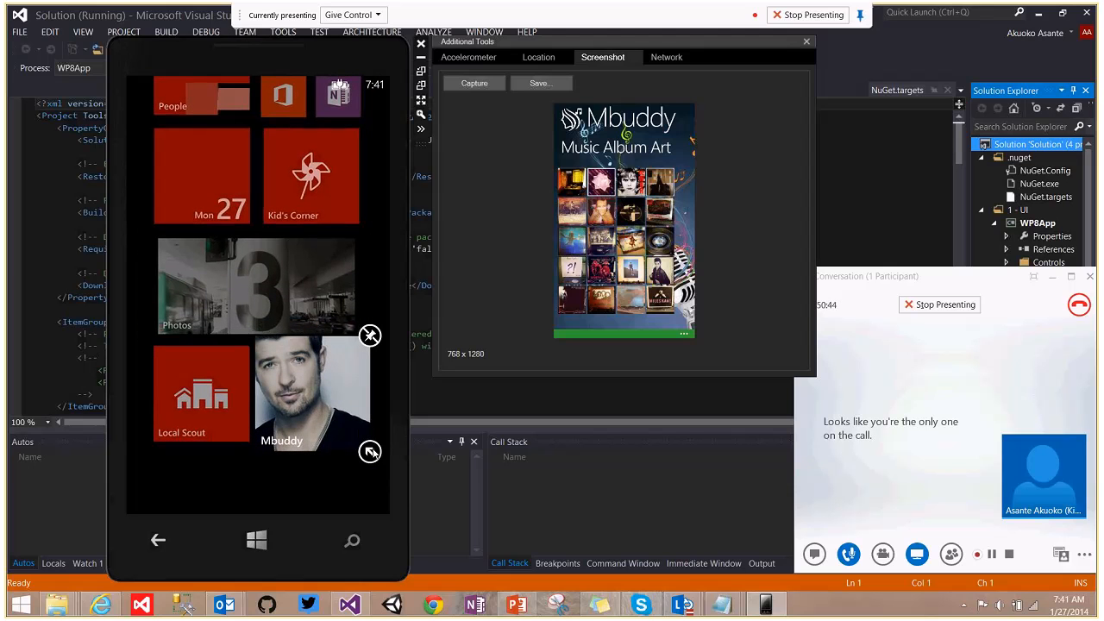
click(371, 452)
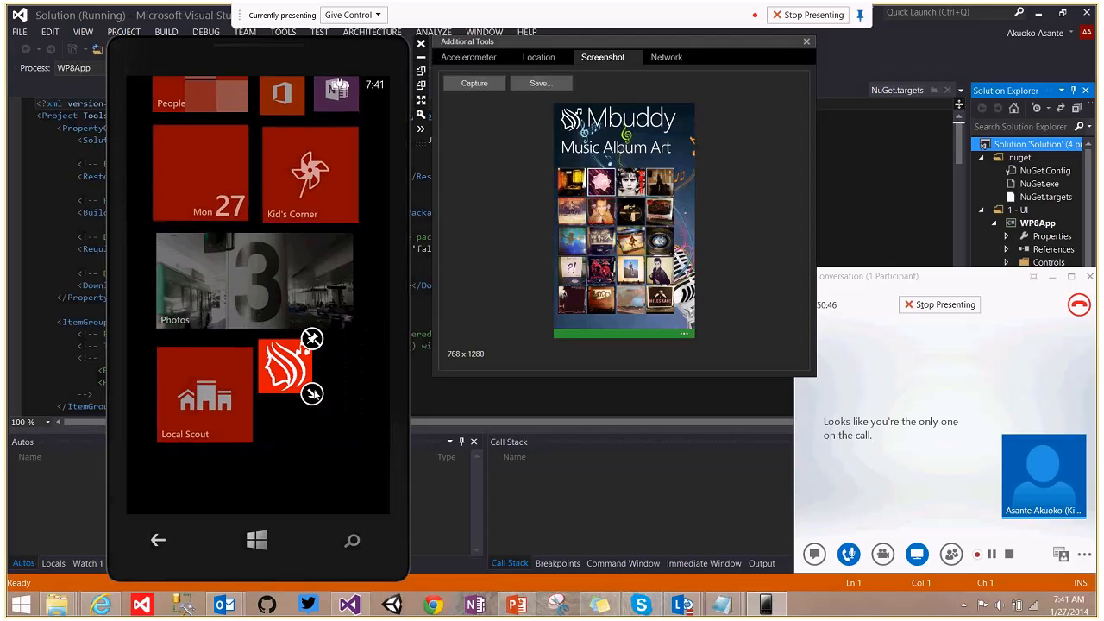
click(315, 397)
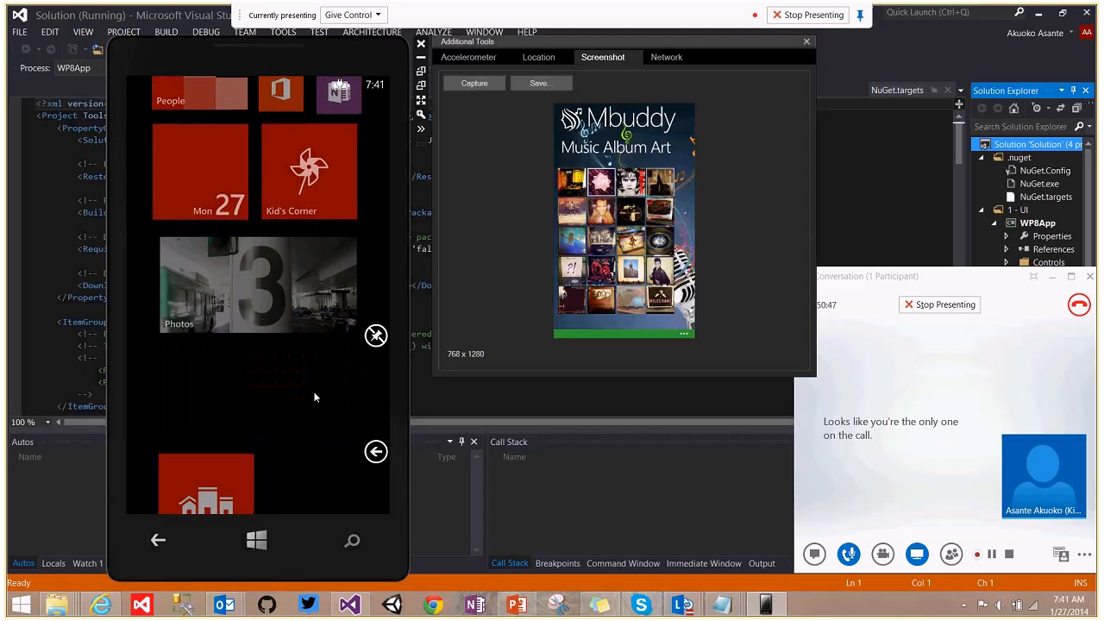
click(320, 484)
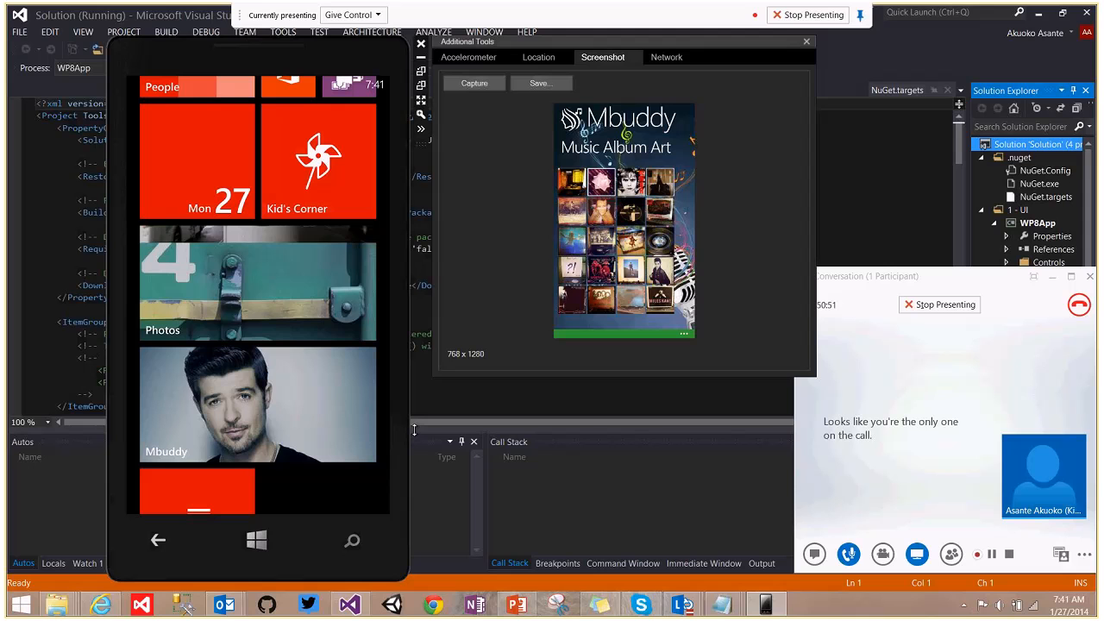
Capture the Start screen, save it as s4, and launch Mbuddy from its tile.
click(474, 83)
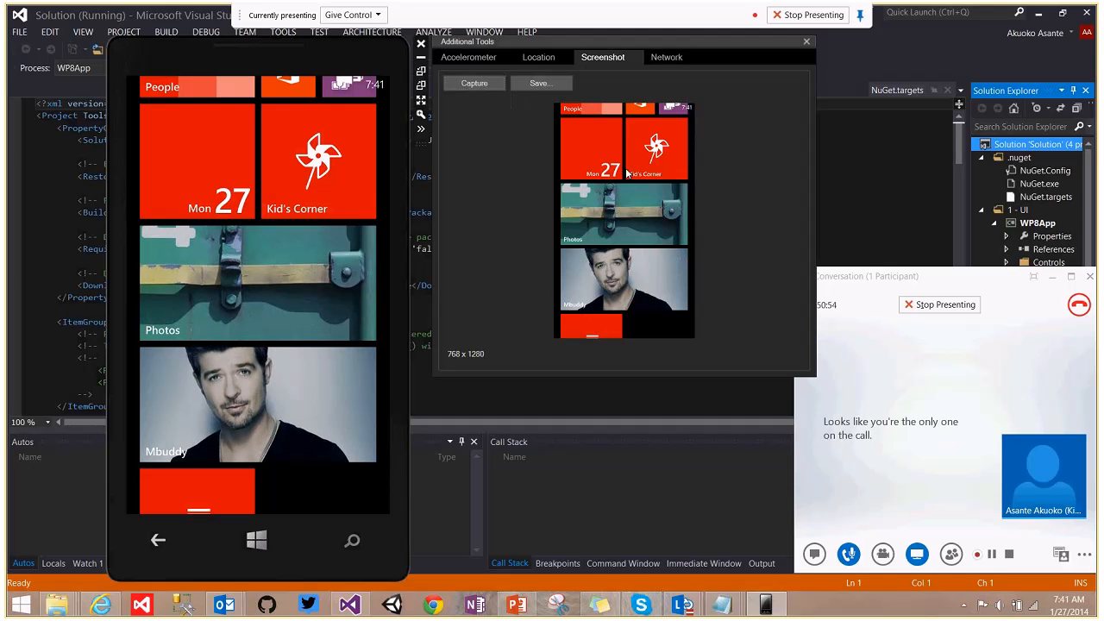
click(538, 83)
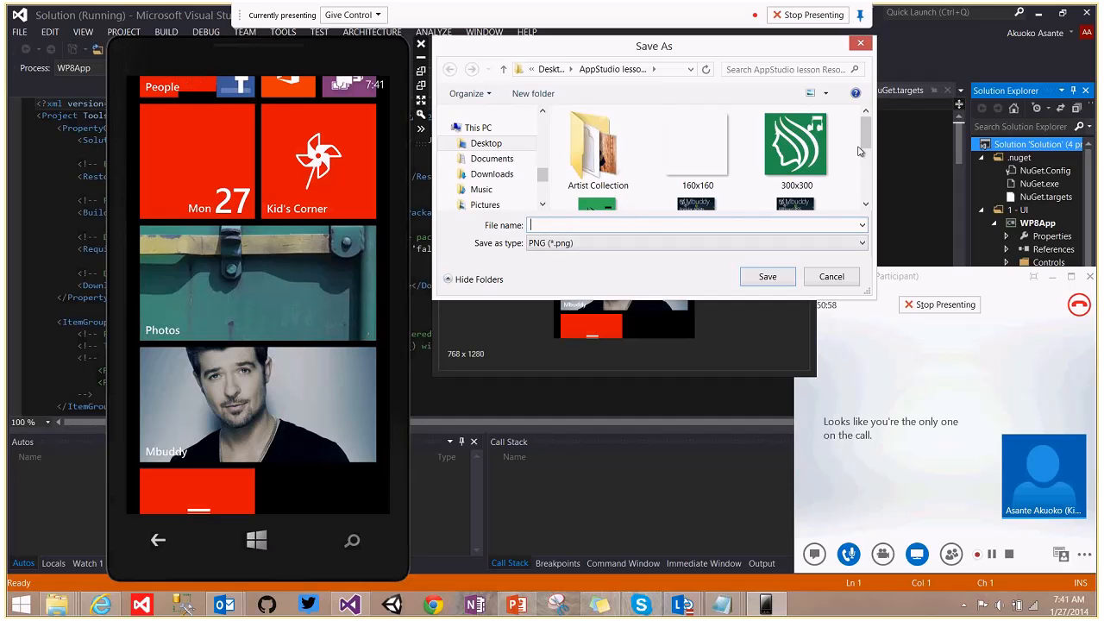
scroll(861, 151, down, 3)
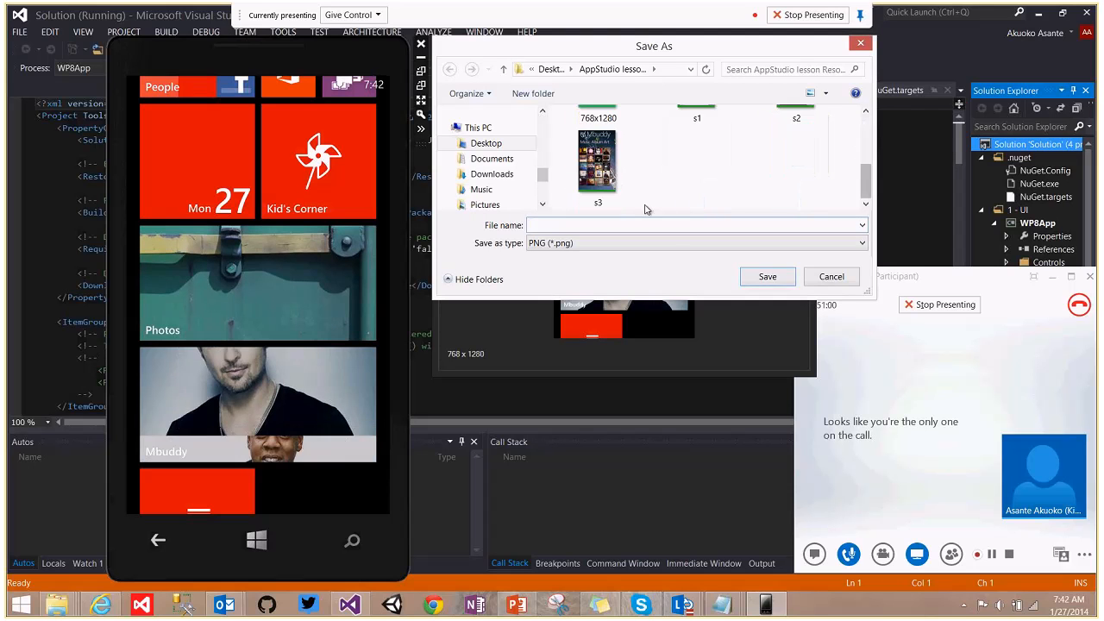
text(s4)
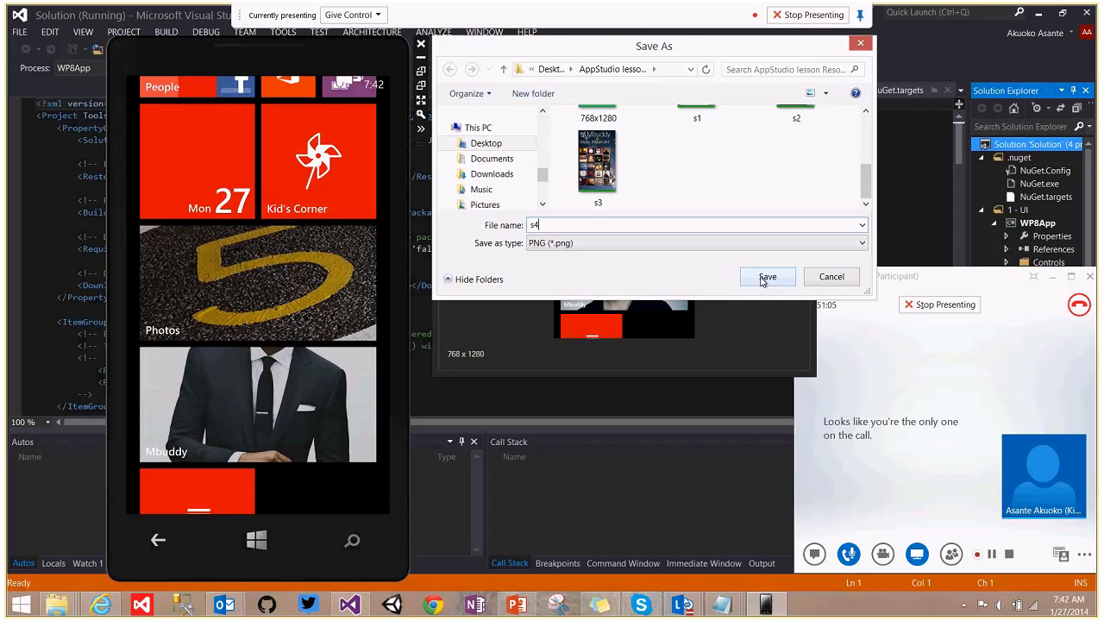
click(766, 277)
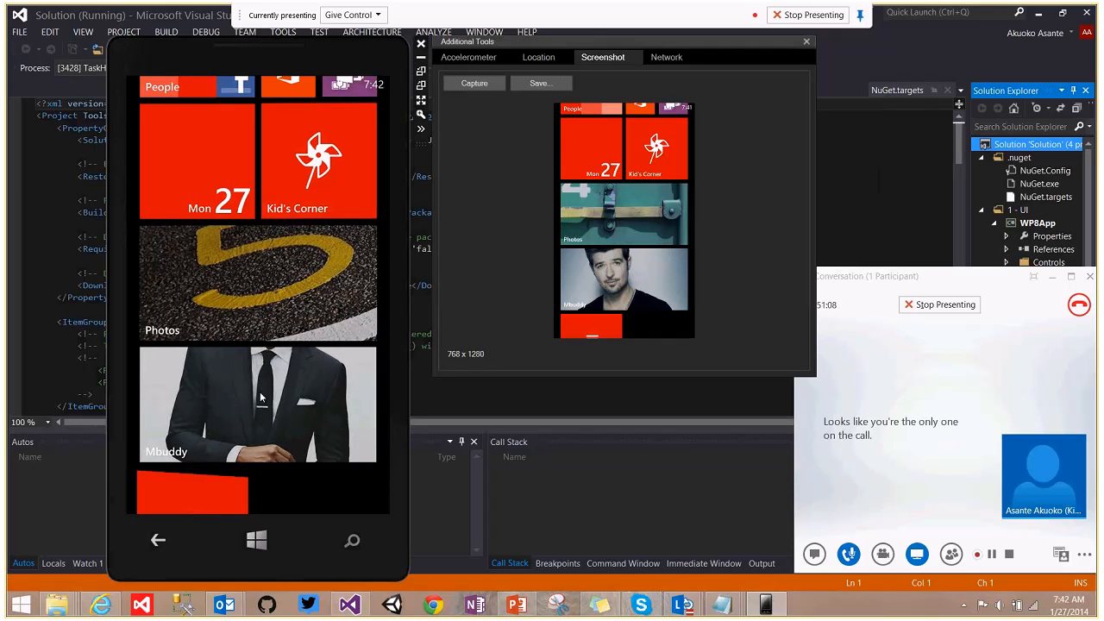
click(259, 394)
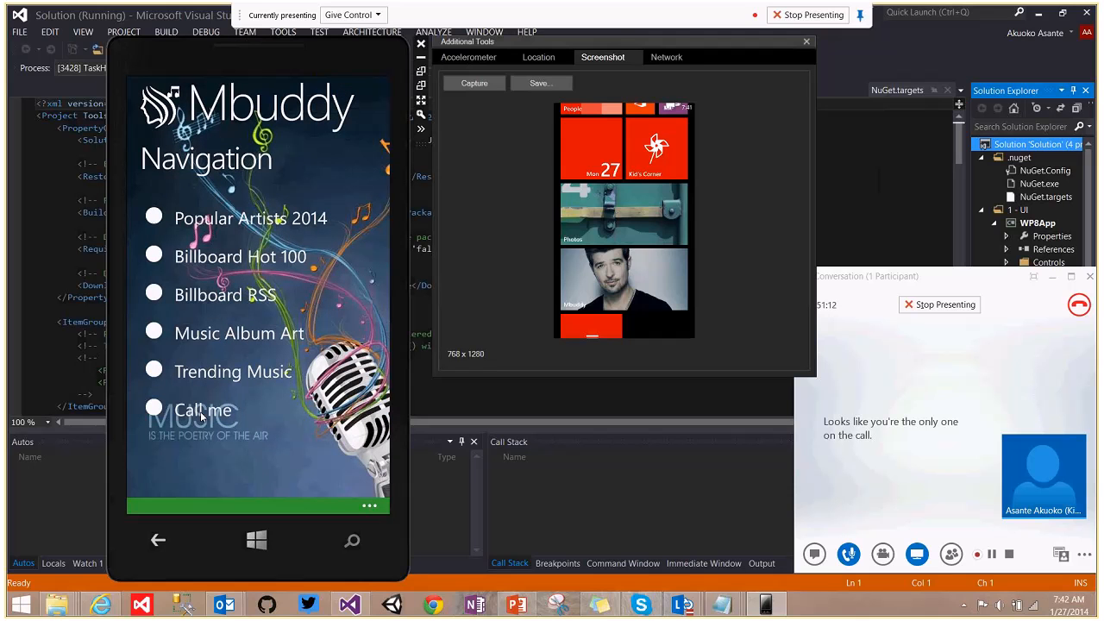
Place a call from Mbuddy's Call me page in the emulator, then end it.
click(202, 413)
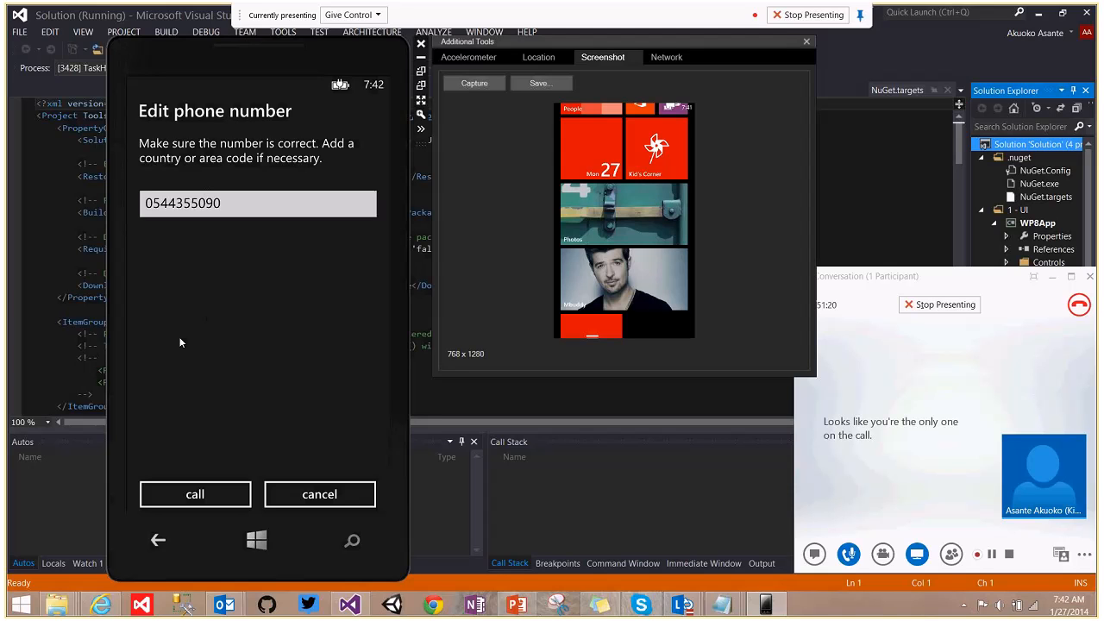
click(204, 489)
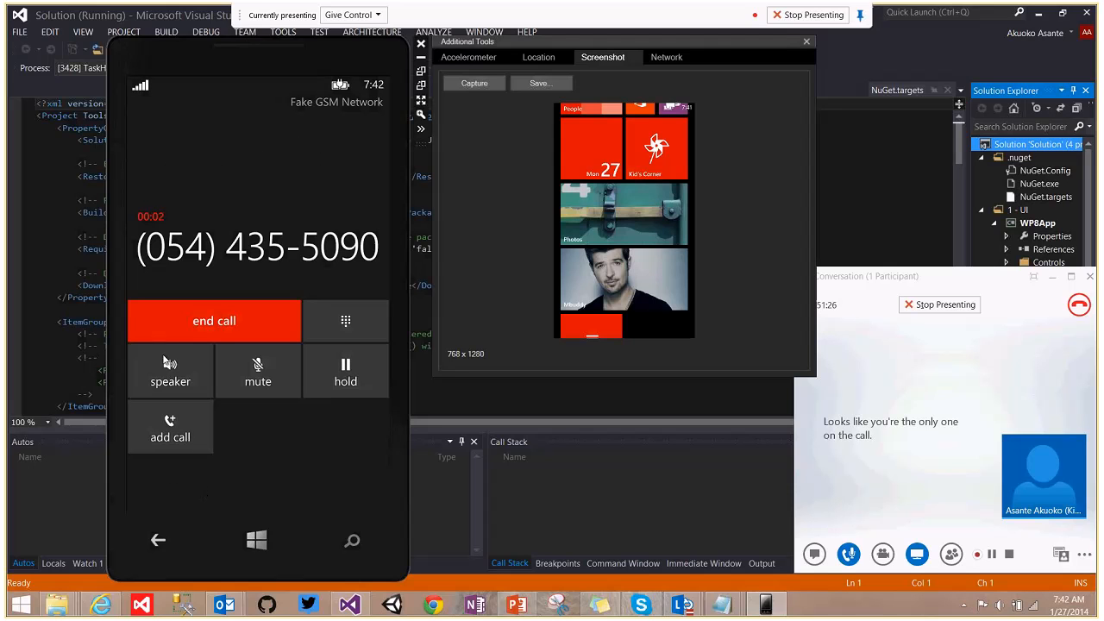
click(208, 323)
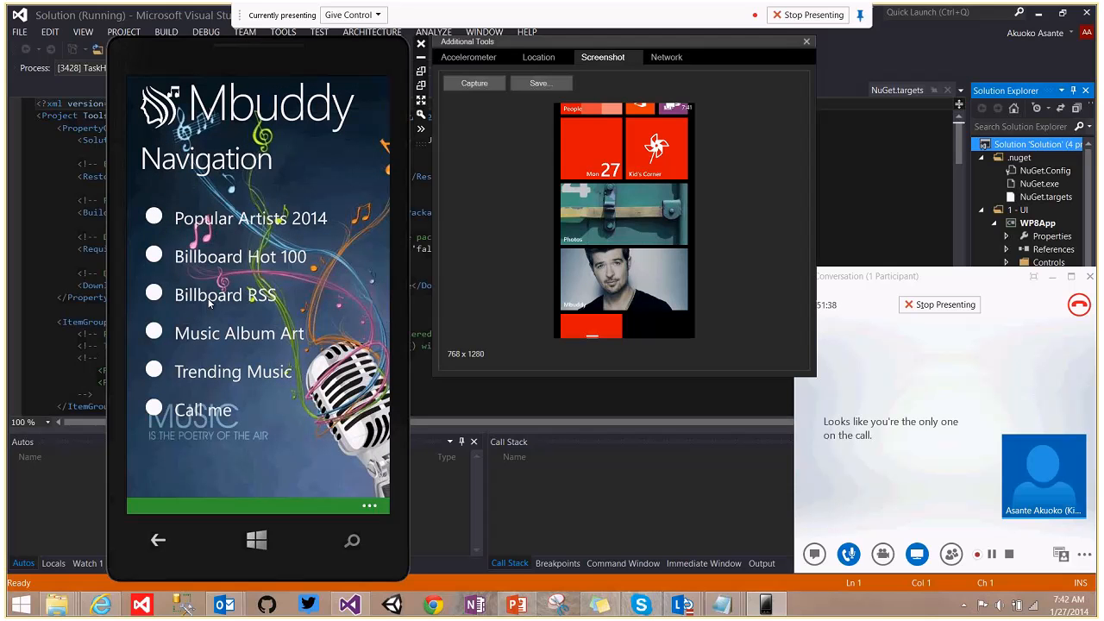
Open Billboard Hot 100 in the emulated Mbuddy app and show its first news video.
click(221, 258)
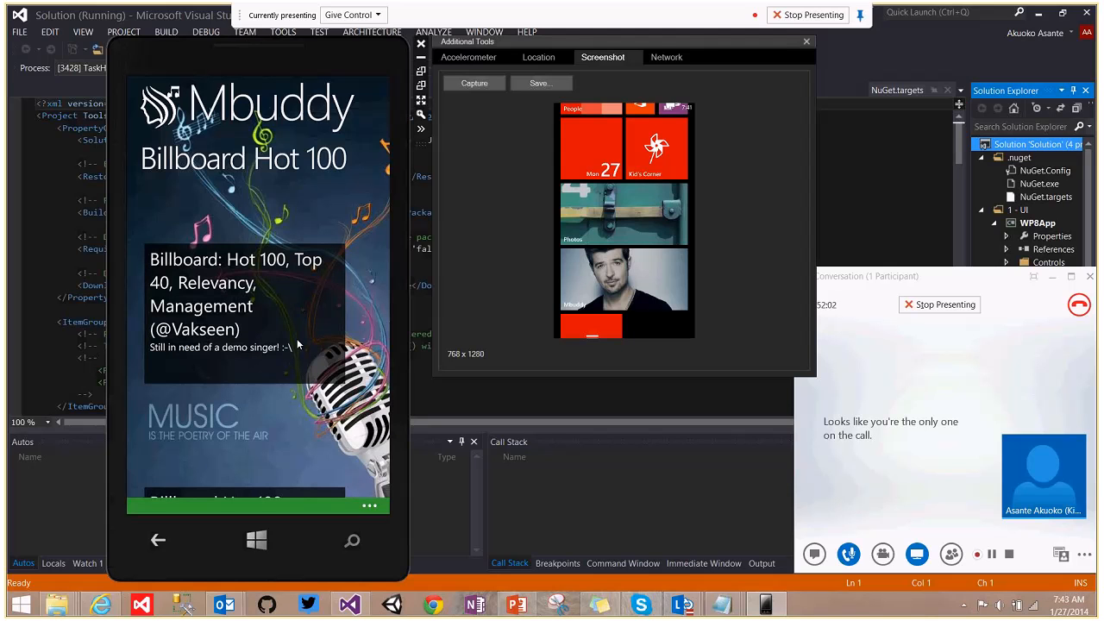
drag(297, 338, 313, 208)
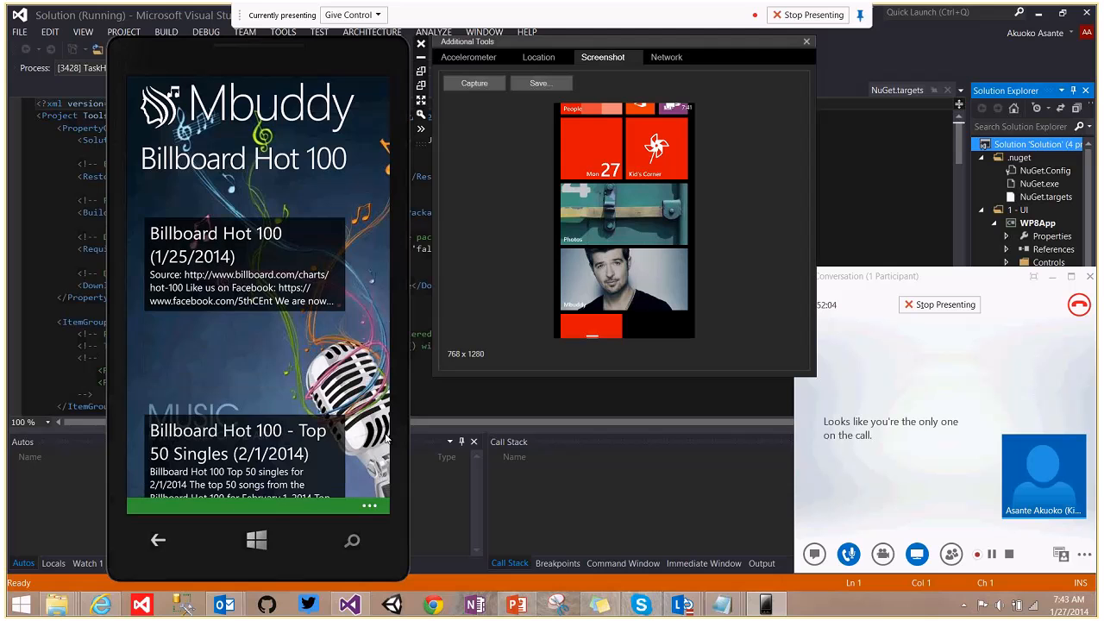
drag(330, 276, 322, 418)
drag(331, 263, 323, 410)
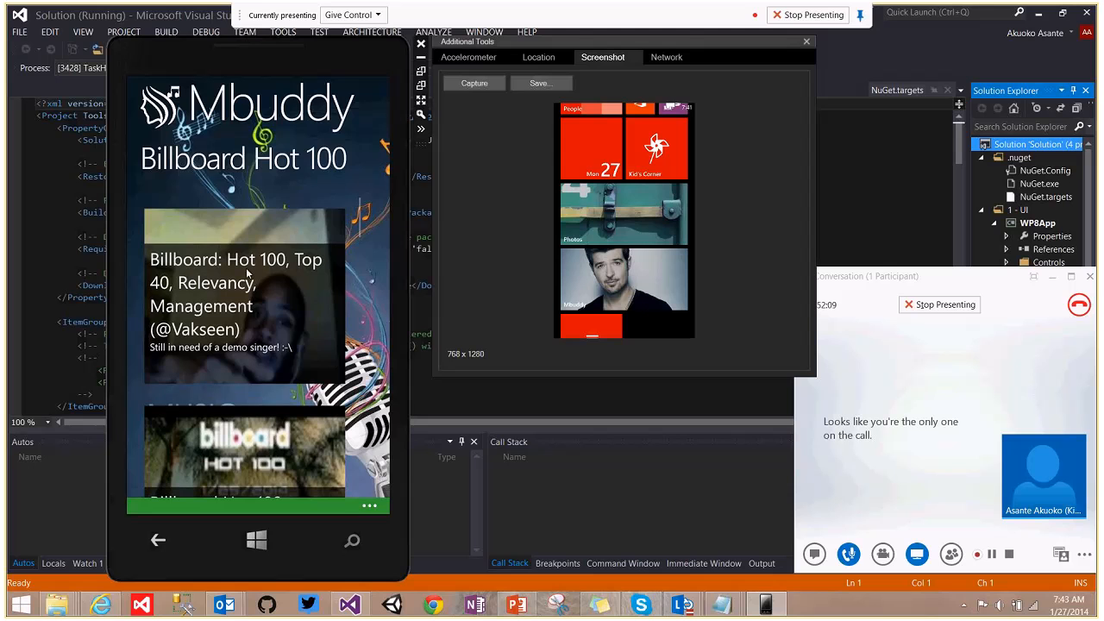
click(247, 273)
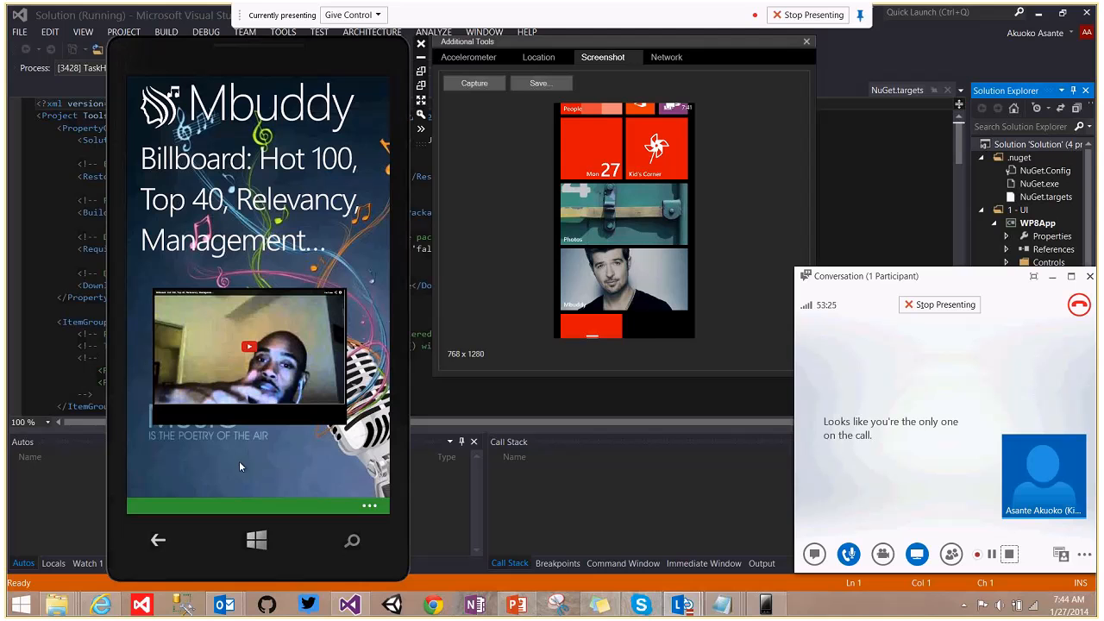
Download and save the WPAppStudio.xap publish package (2.99 MB) from App Studio.
click(101, 605)
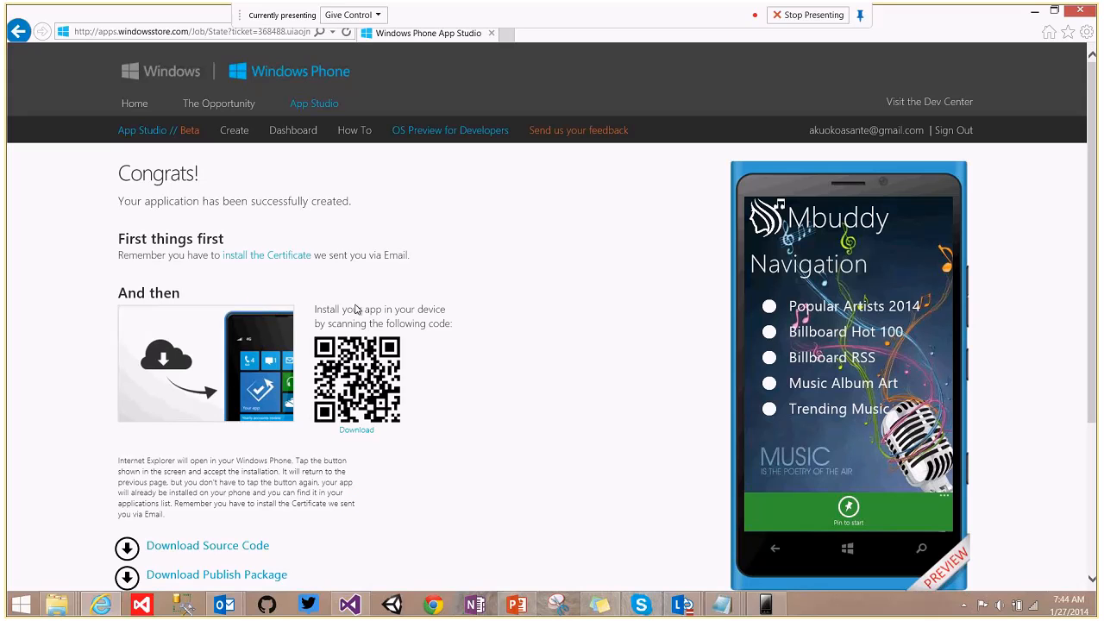
scroll(993, 259, down, 3)
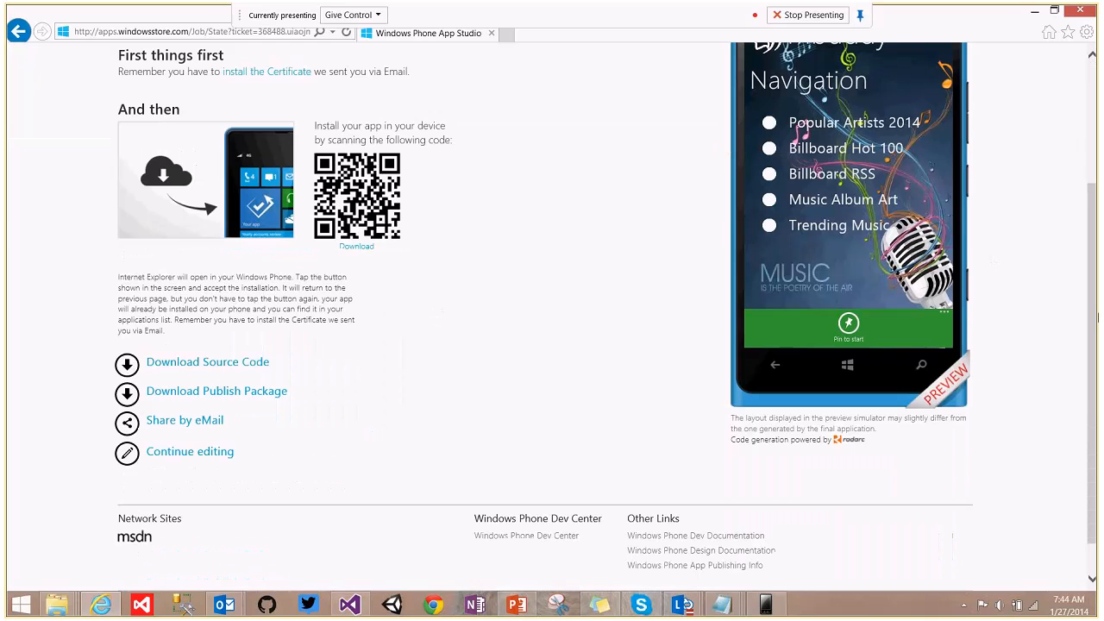
click(187, 399)
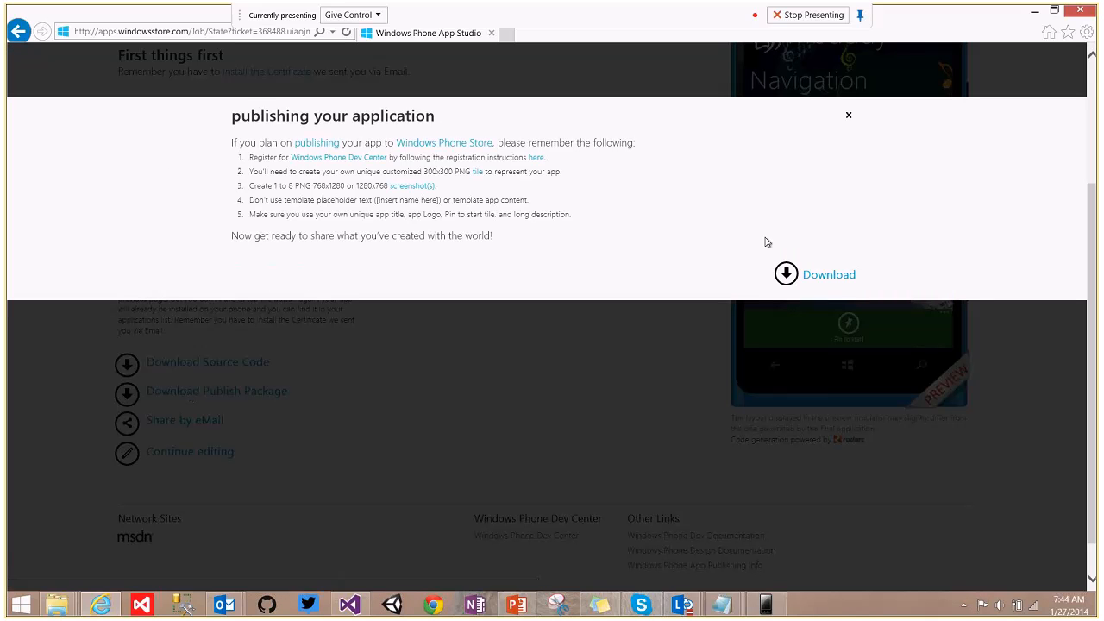
click(829, 277)
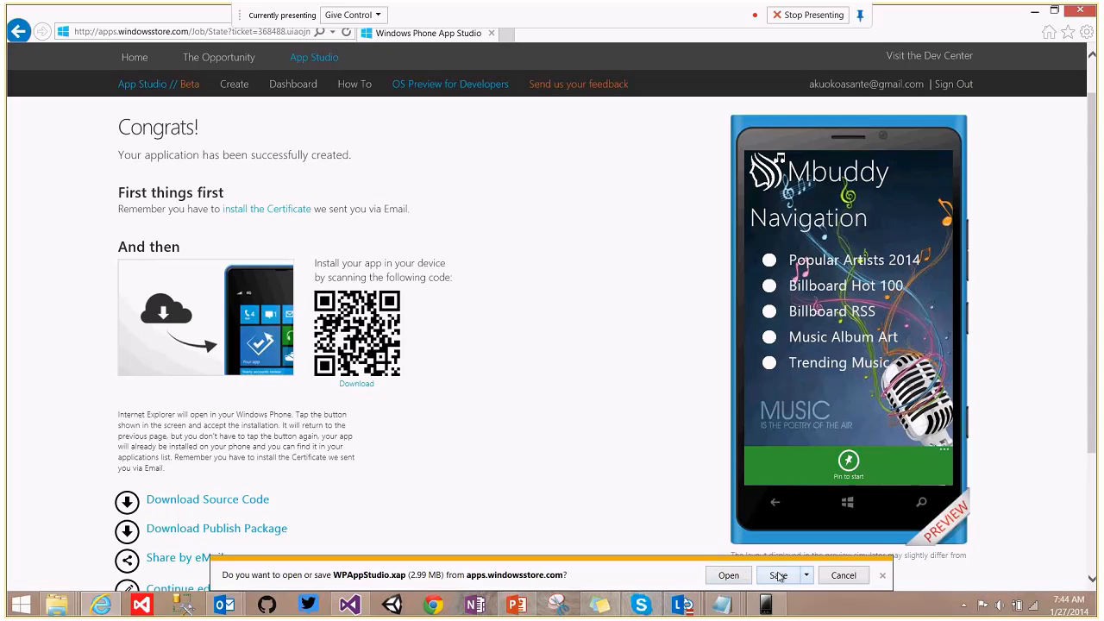
click(779, 576)
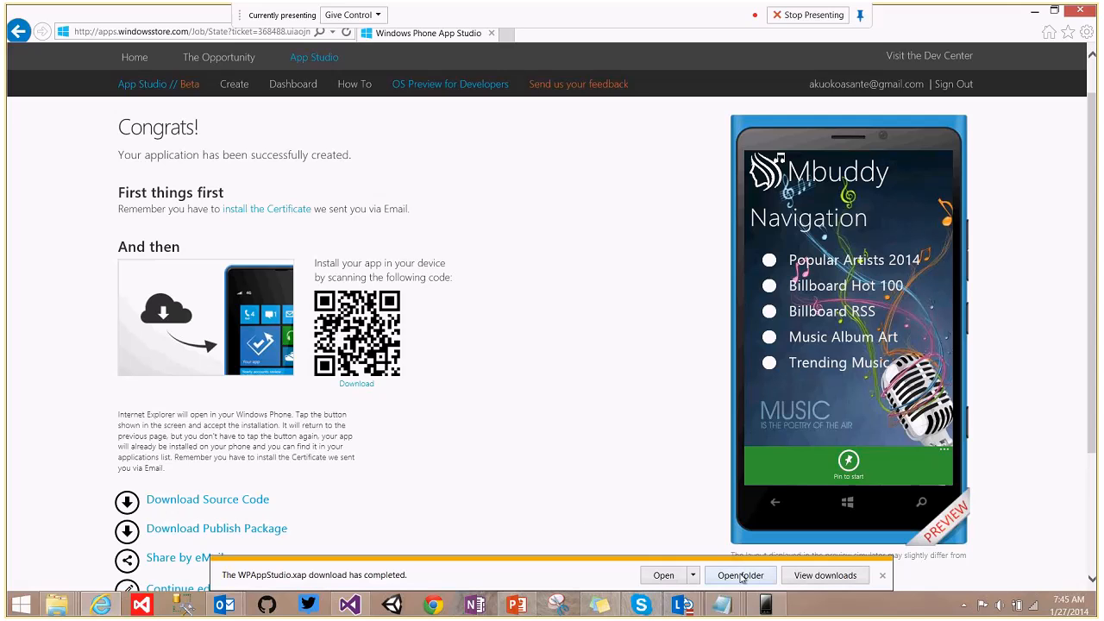
Rename the downloaded WPAppStudio.xap to MBuddy.xap in the Downloads folder.
click(741, 577)
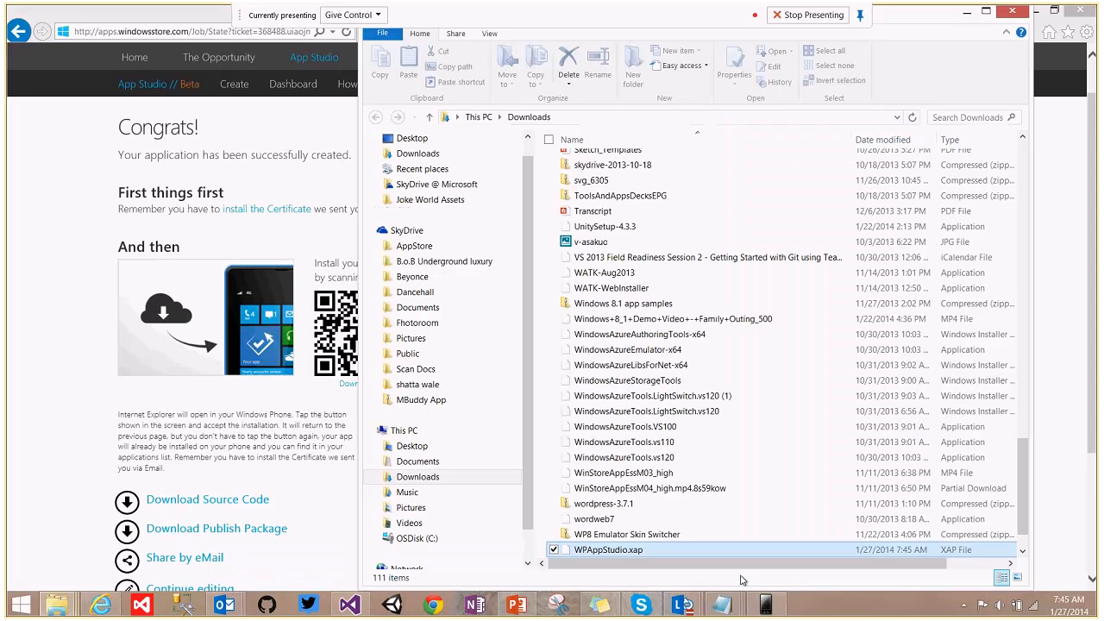
click(609, 551)
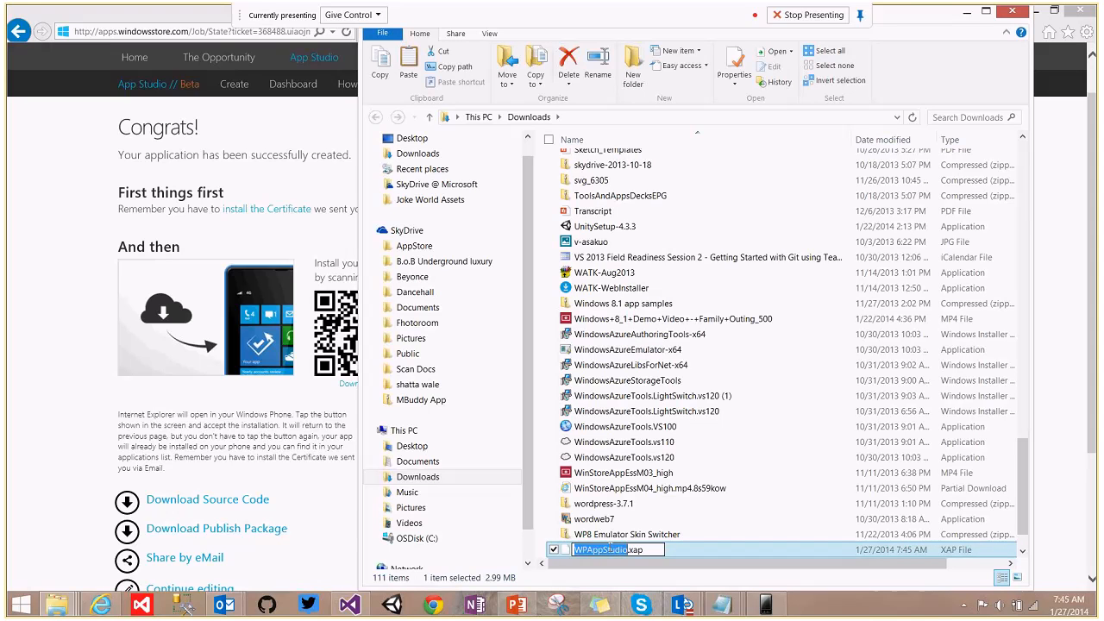
text(MBuddy)
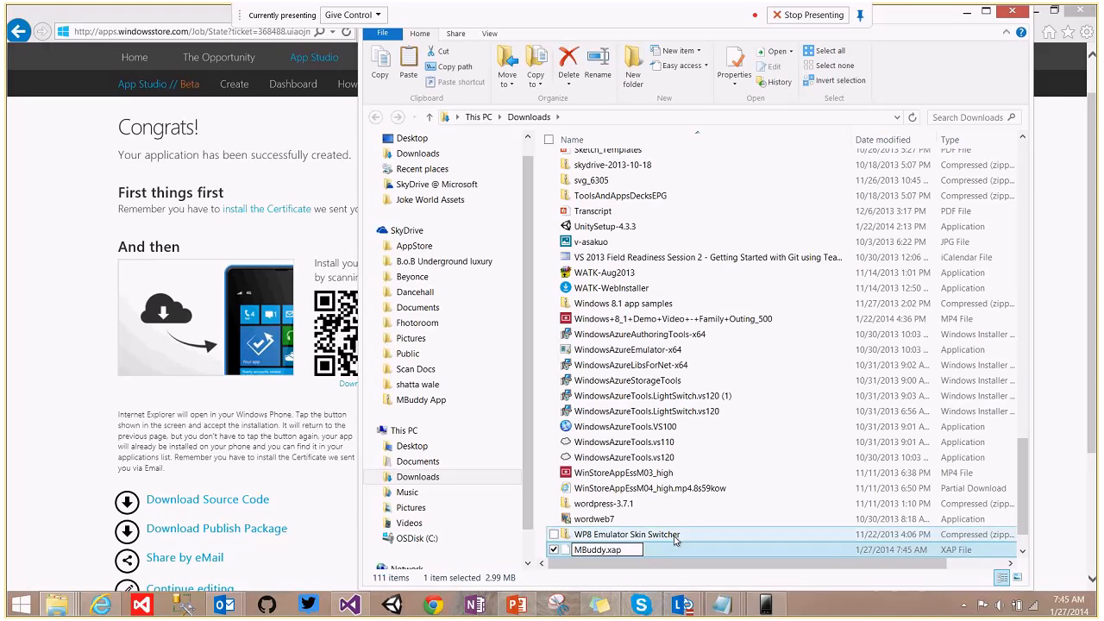
key(Return)
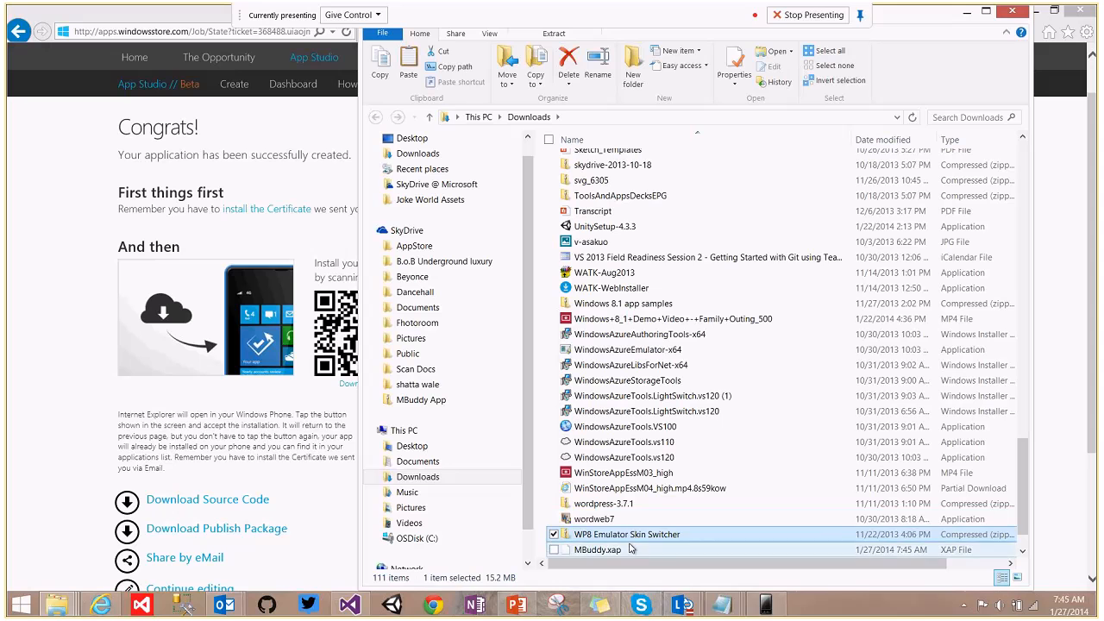
Try opening MBuddy.xap, dismiss the open-with prompt, and close the Downloads window.
double_click(630, 550)
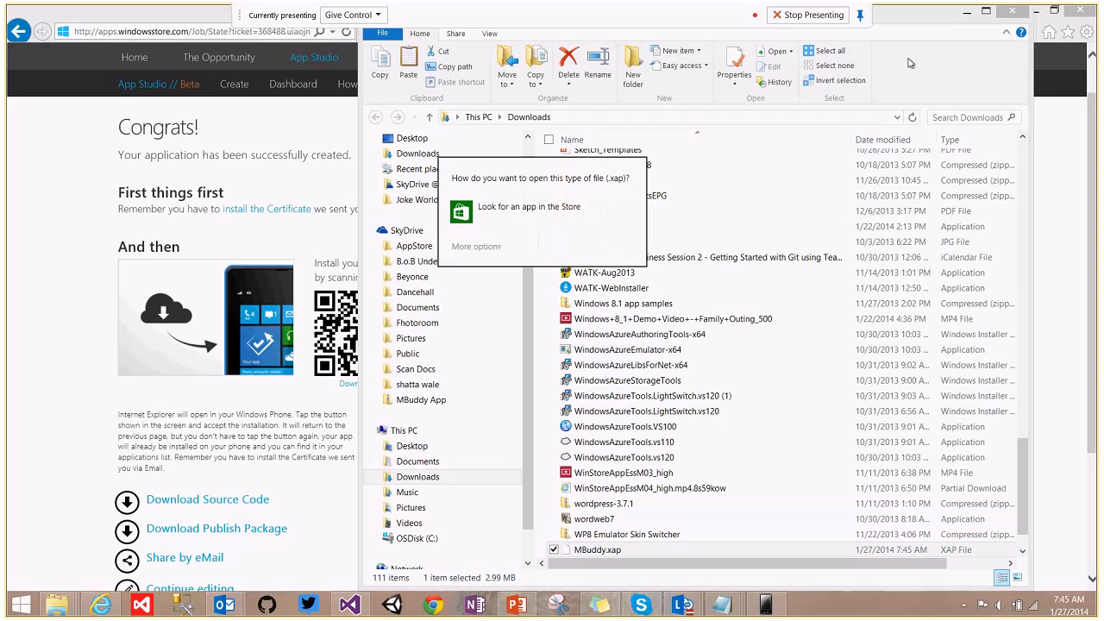
click(543, 282)
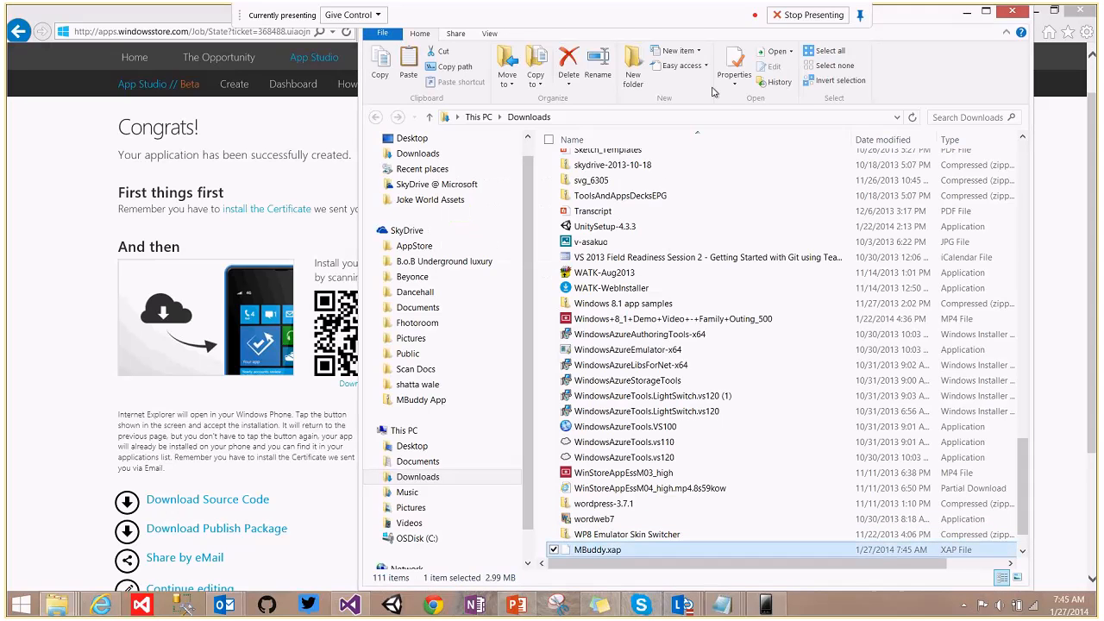
click(1012, 12)
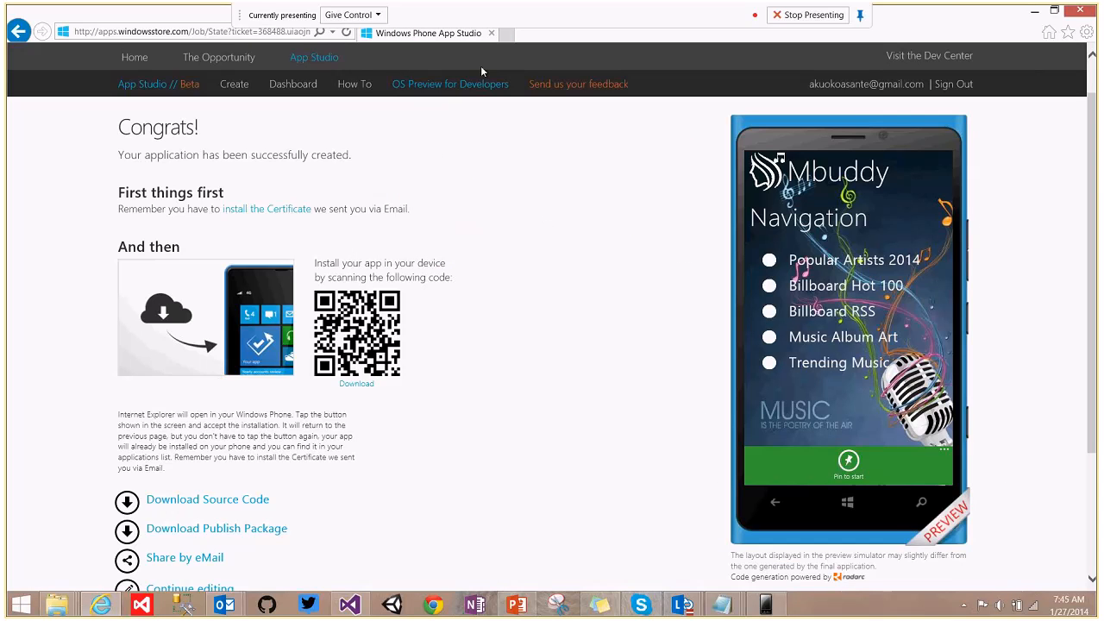
Go to dev.windowsphone.com in a new tab and sign in to the Dev Center.
click(508, 33)
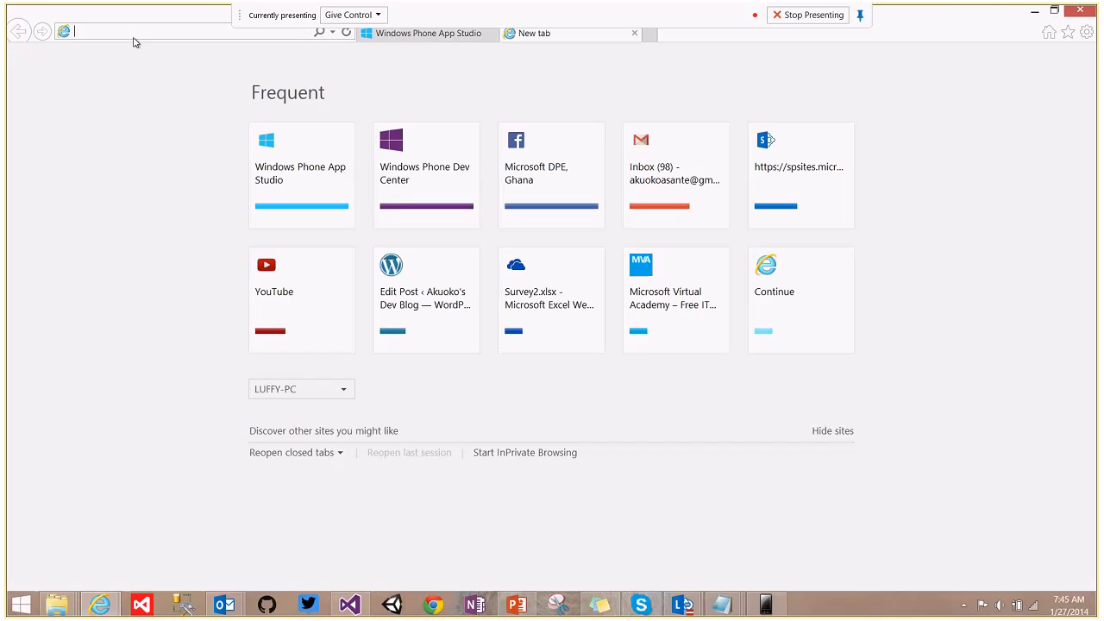
text(i)
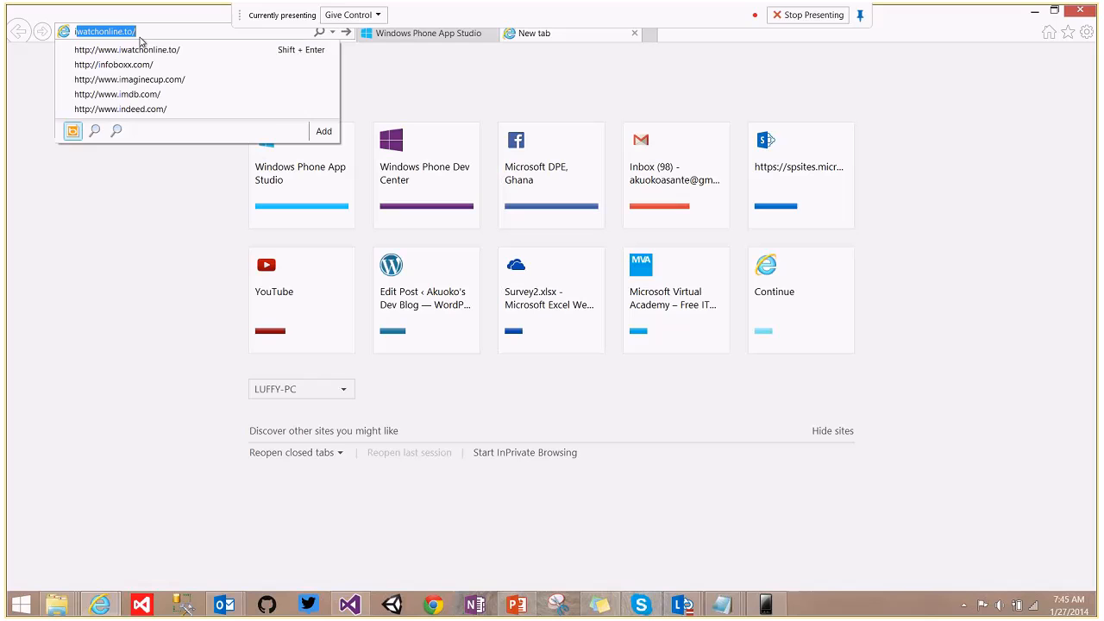
key(BackSpace)
key(BackSpace)
text(de)
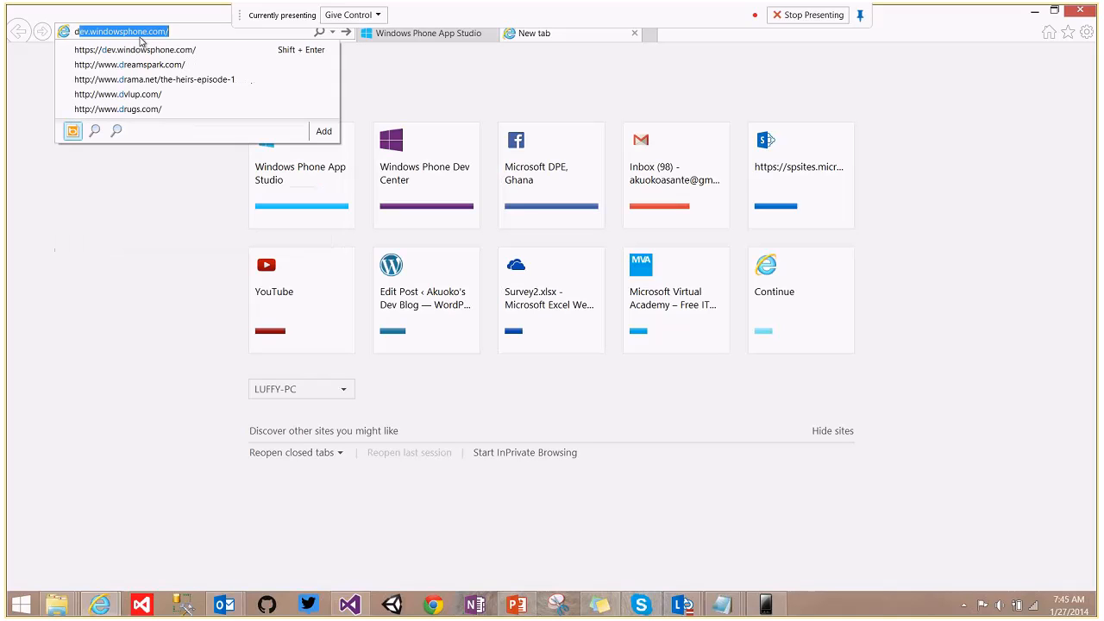
text(v.window)
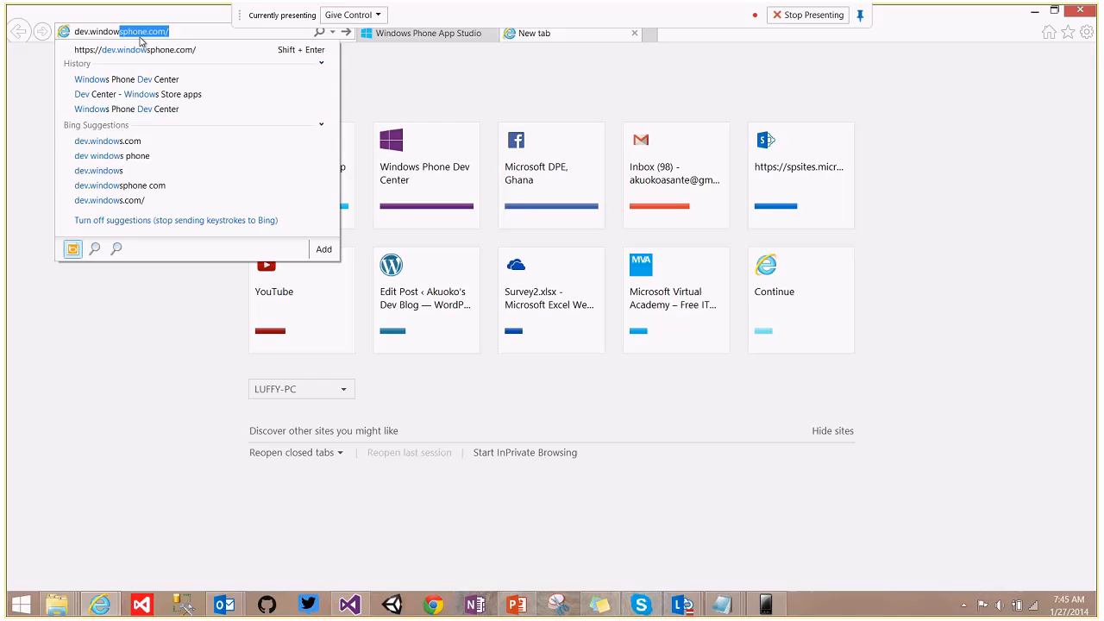
key(End)
key(Return)
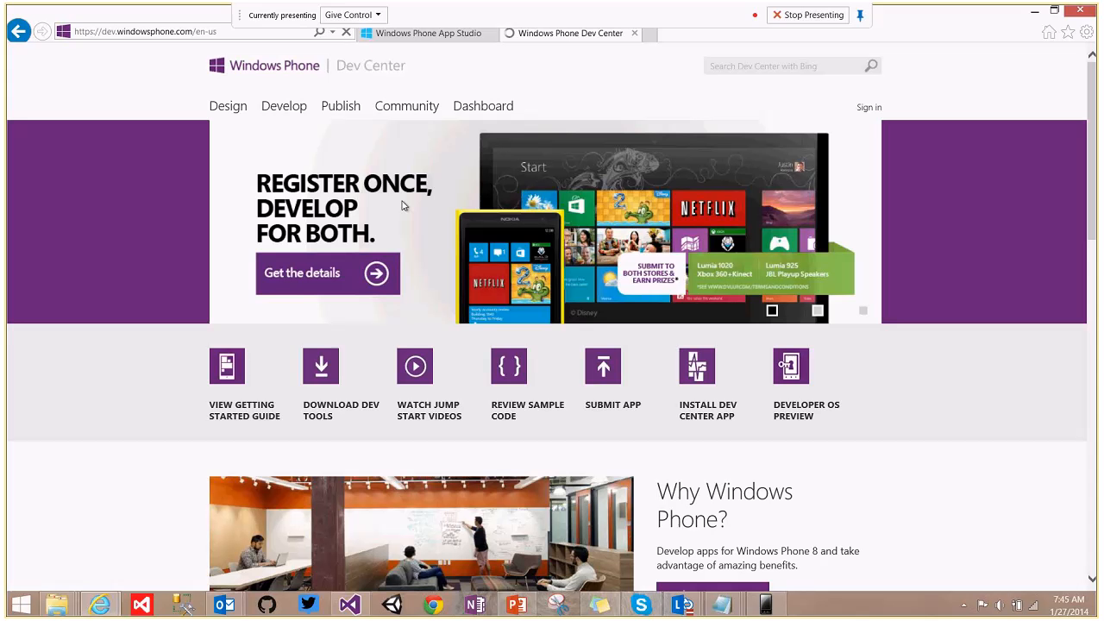
click(869, 110)
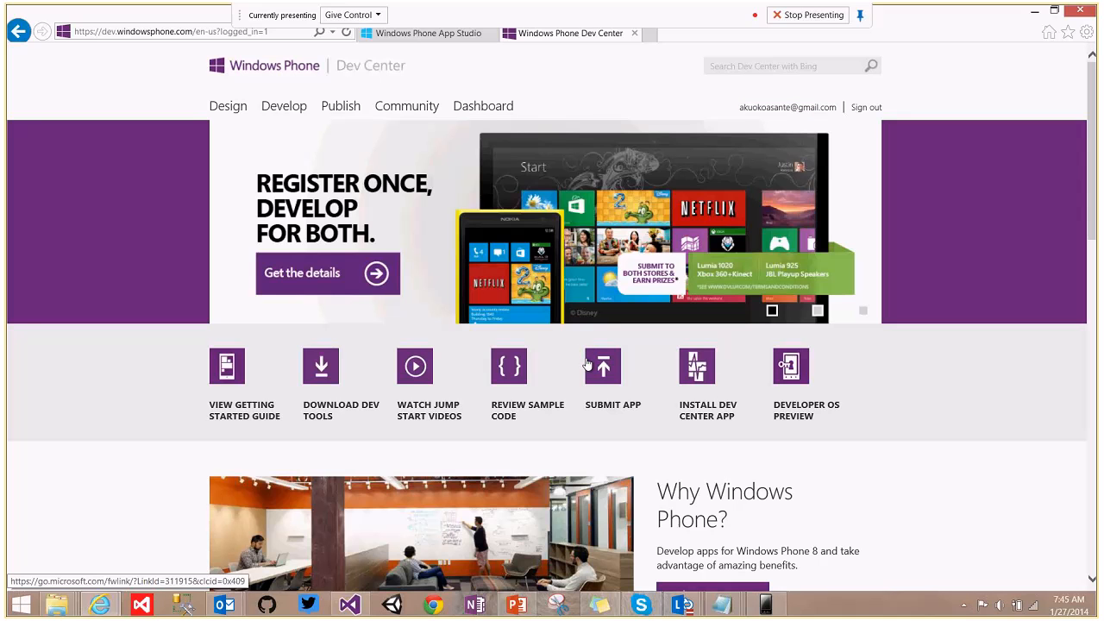
From the Dashboard, start a new app submission and open its App info step.
click(484, 107)
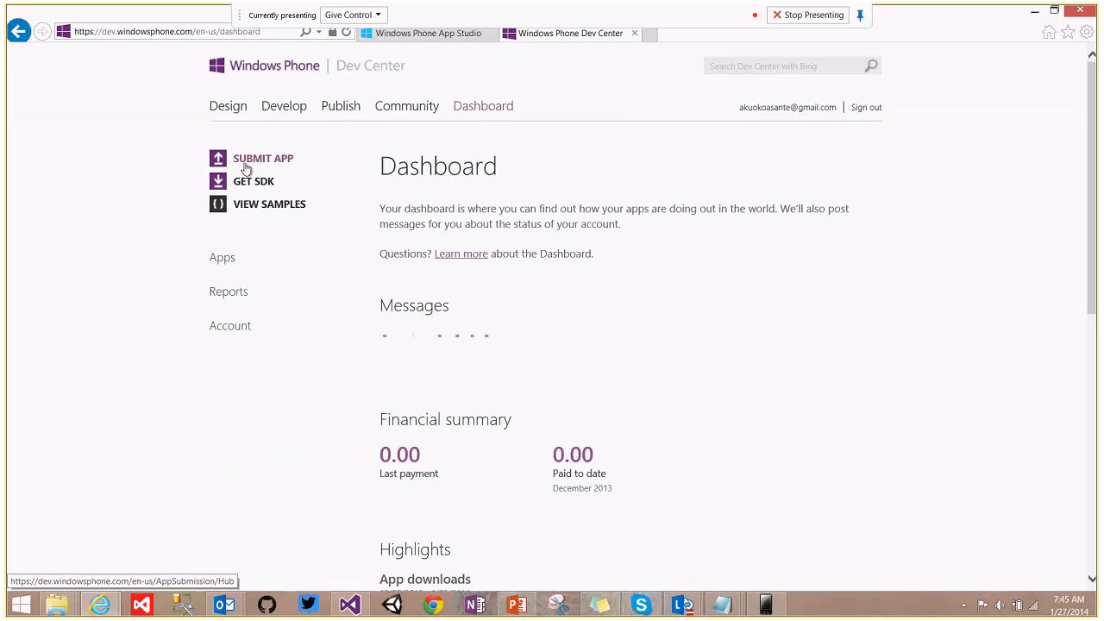
click(244, 163)
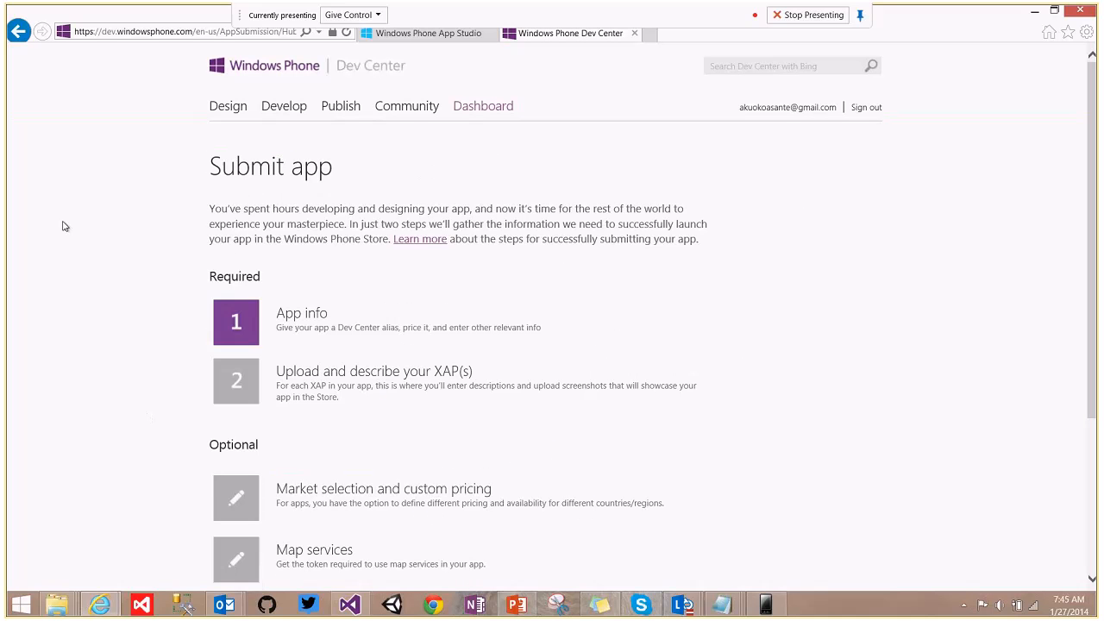
drag(1099, 161, 1099, 200)
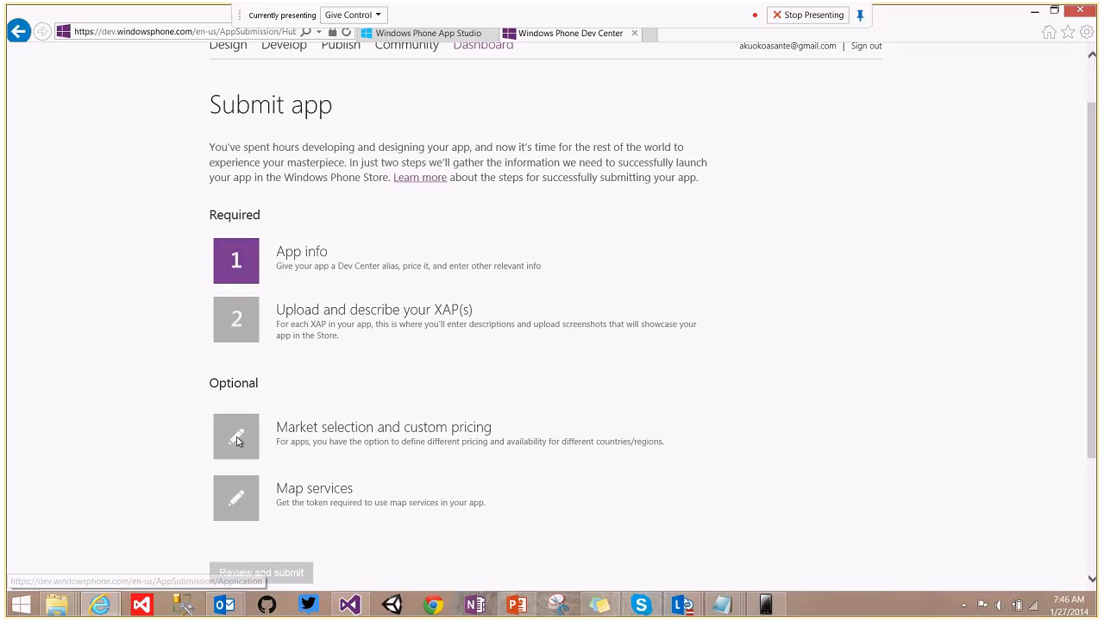
click(321, 252)
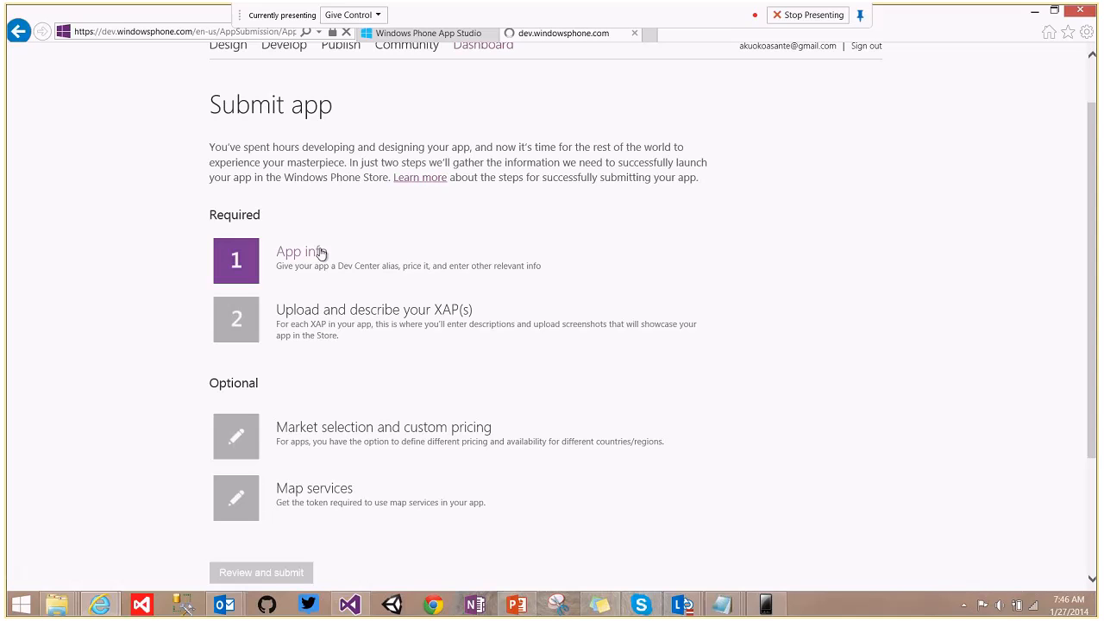
click(304, 329)
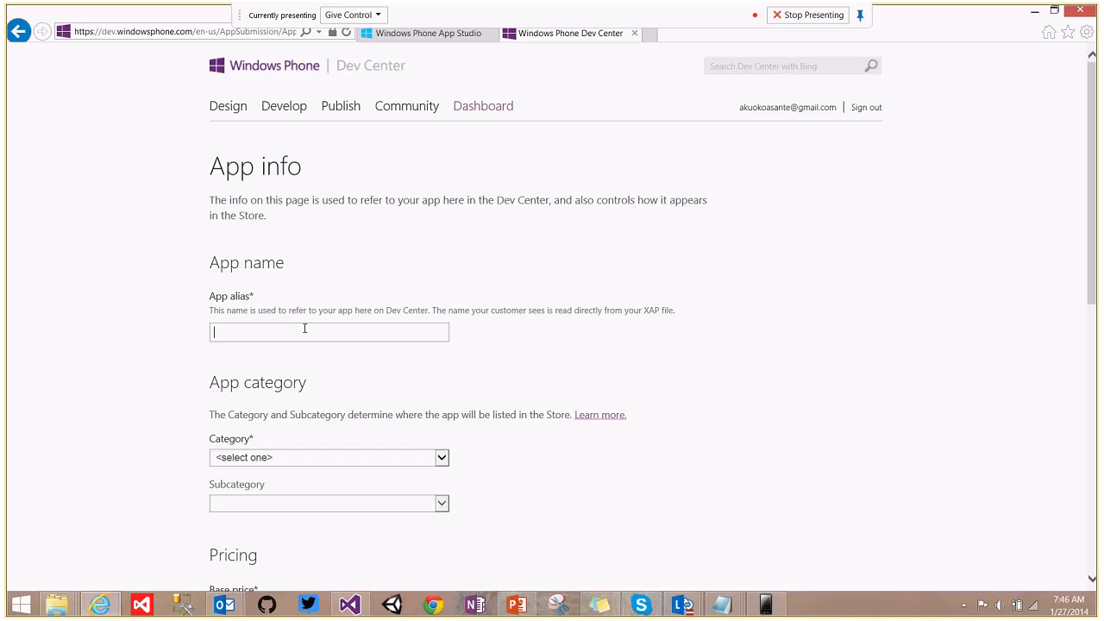
Set the app alias to MBuddy and the category to music + video.
text(M)
key(Down)
key(Return)
click(338, 462)
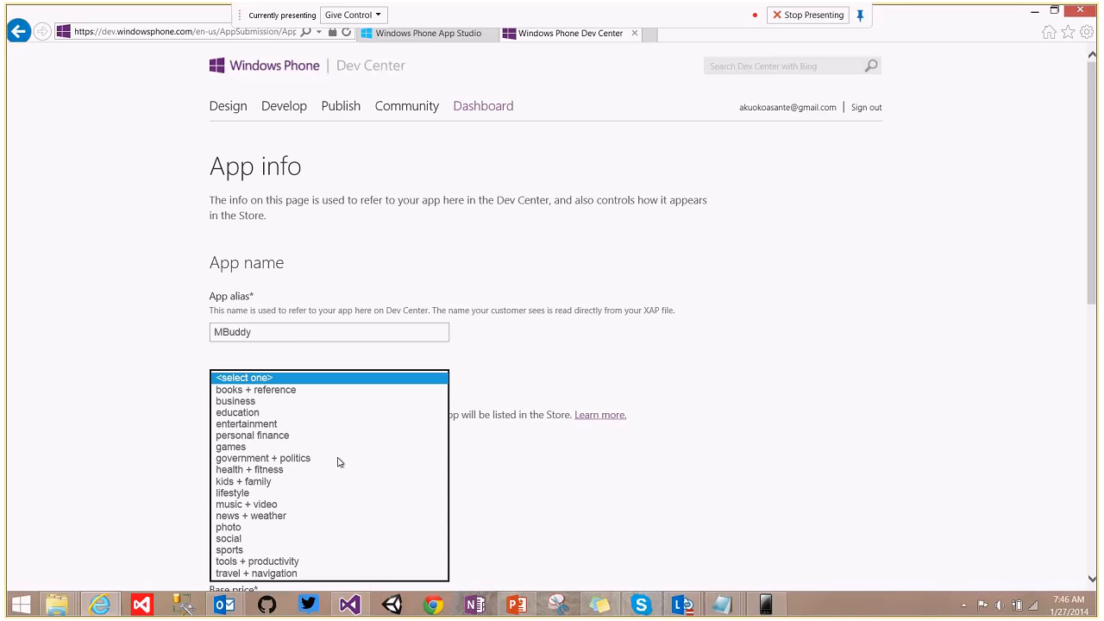
click(255, 506)
Expand More options and leave the MPNS certificate unset.
scroll(1095, 366, down, 3)
drag(1098, 366, 1094, 462)
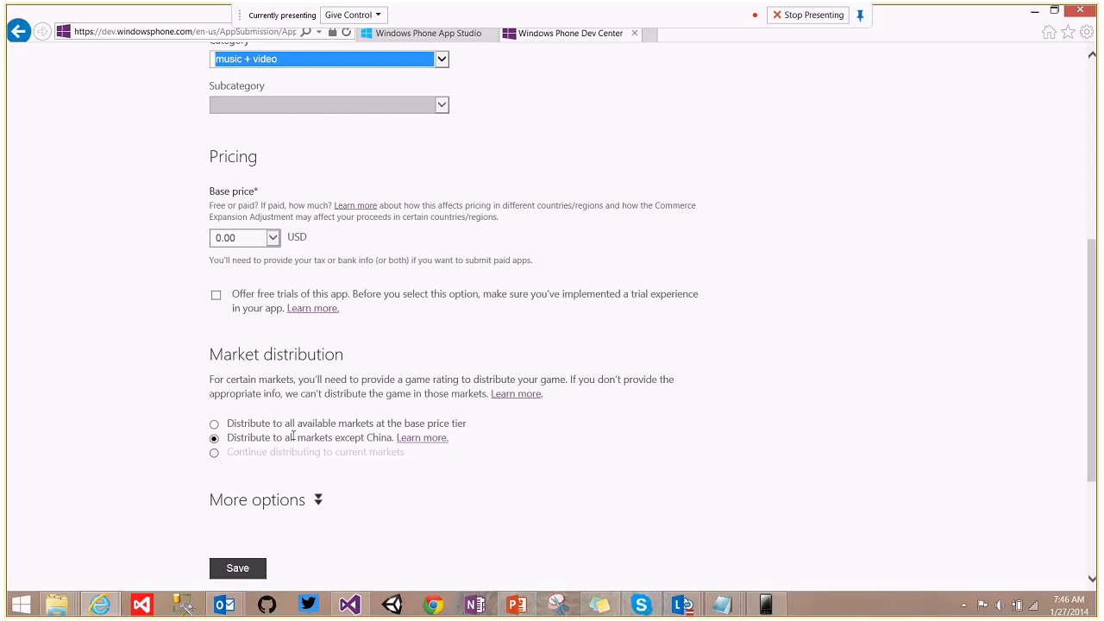
drag(1097, 320, 1096, 390)
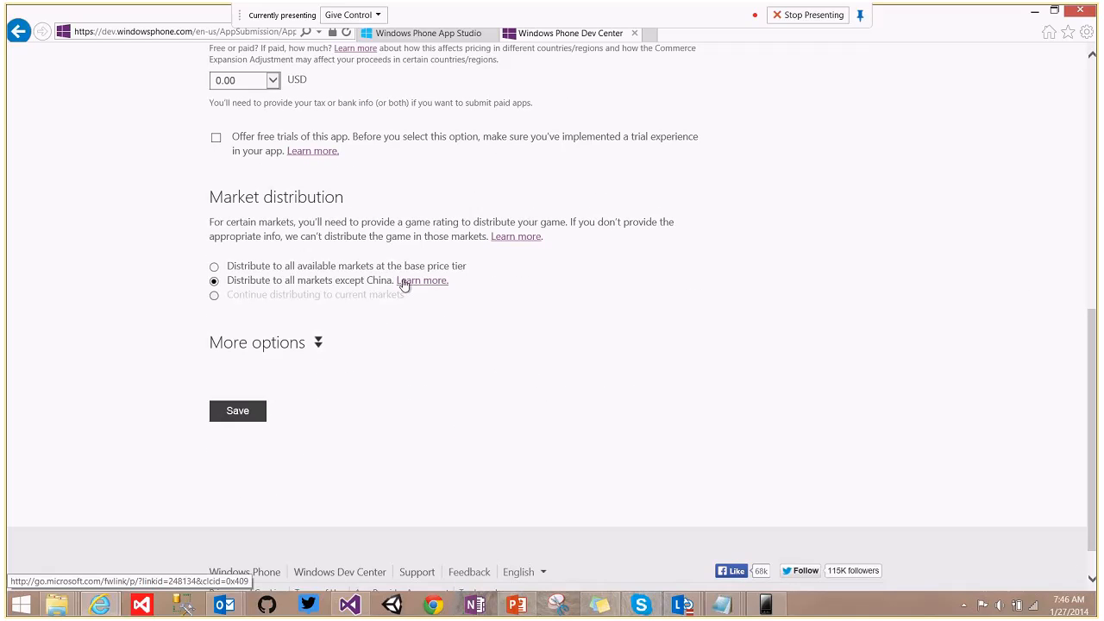
click(319, 343)
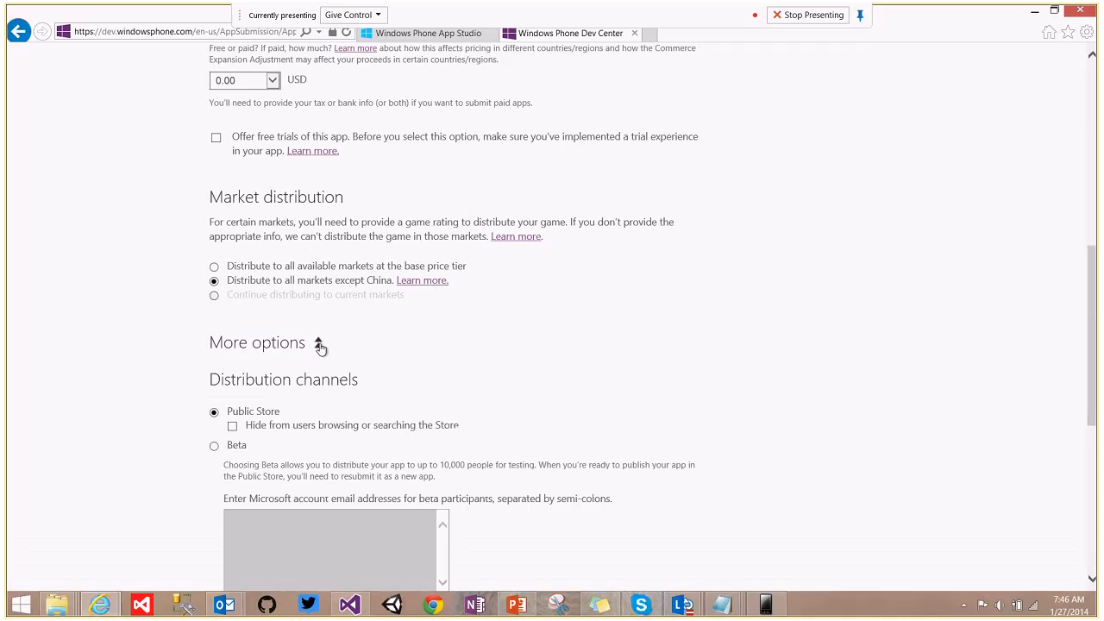
drag(1097, 295, 1097, 348)
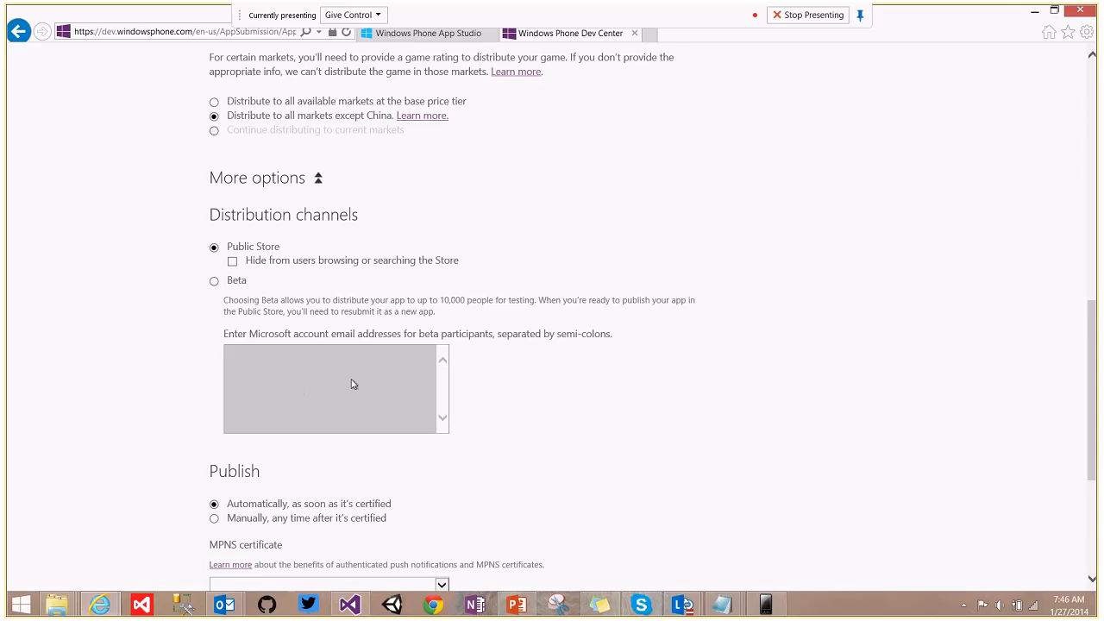
scroll(1098, 373, down, 2)
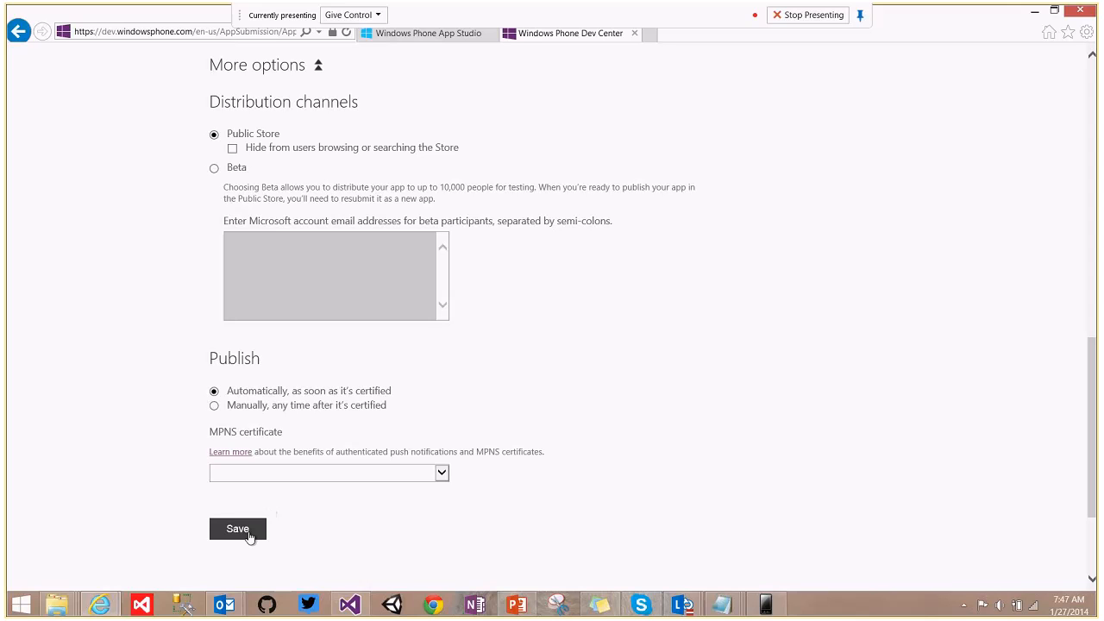
scroll(658, 373, down, 1)
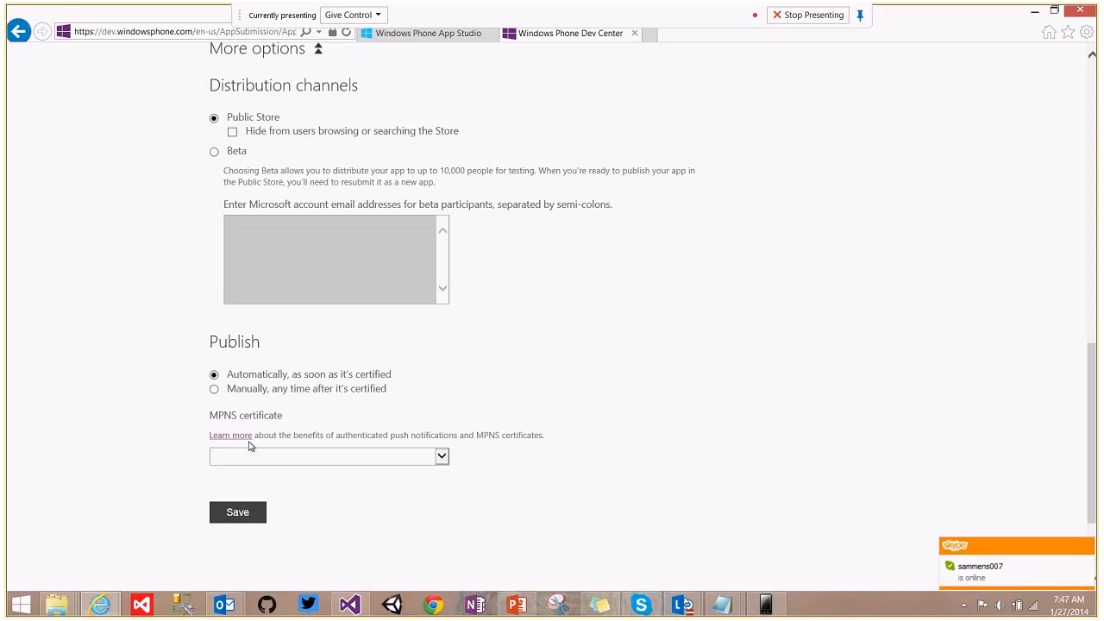
click(446, 456)
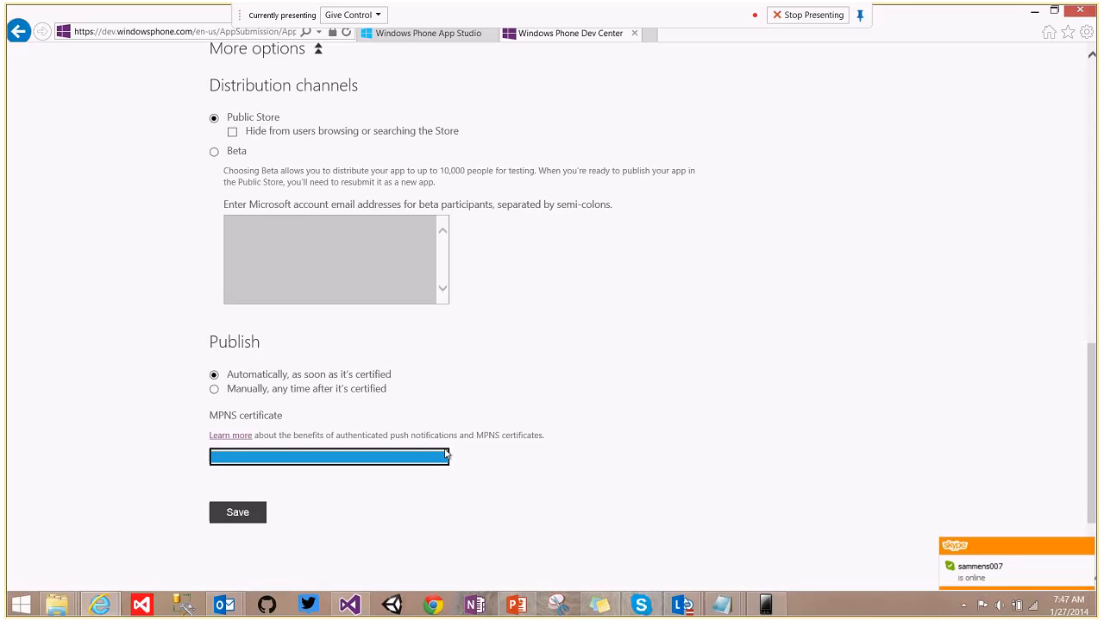
click(541, 465)
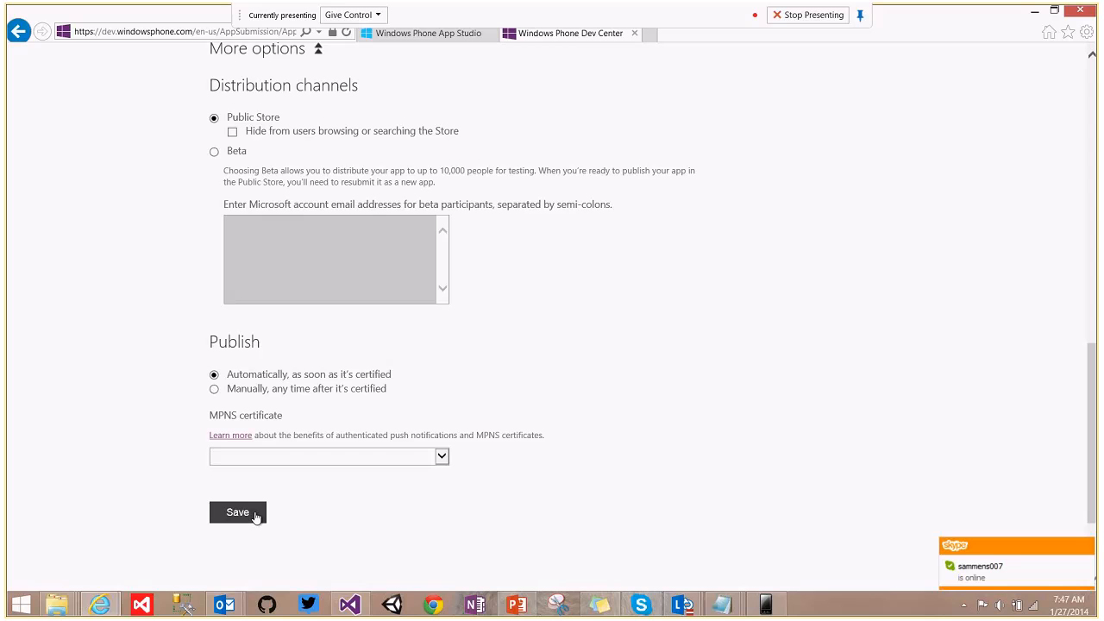
Save App info, then shorten the rejected alias MBuddy to MBud and save again.
click(256, 515)
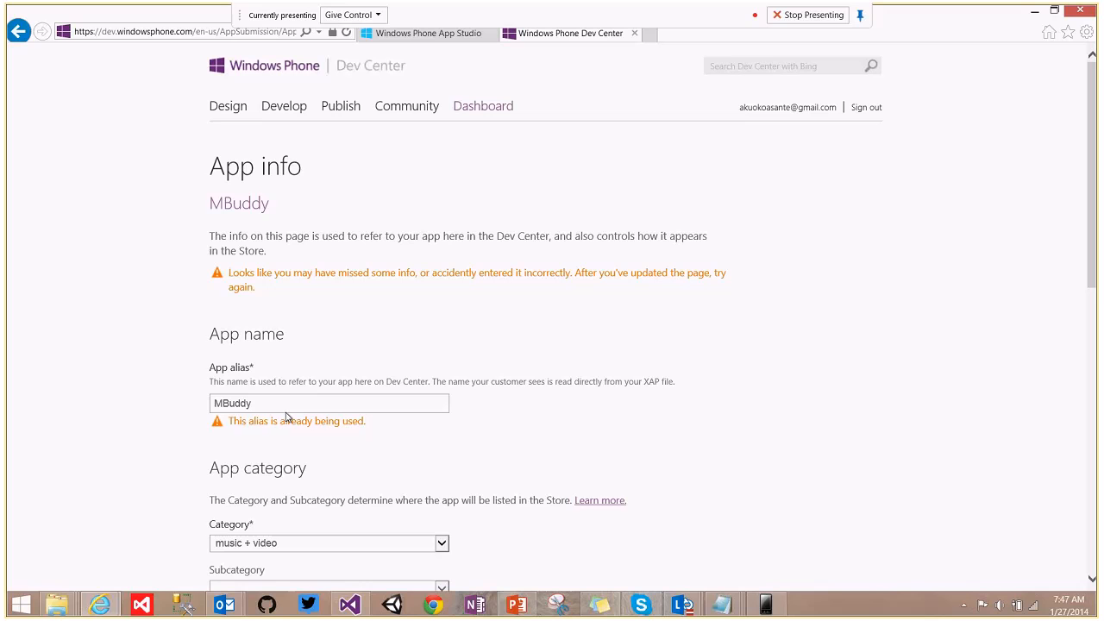
mouse_move(1093, 177)
mouse_down()
mouse_move(1095, 332)
mouse_move(1097, 164)
mouse_up()
click(261, 402)
key(BackSpace)
key(BackSpace)
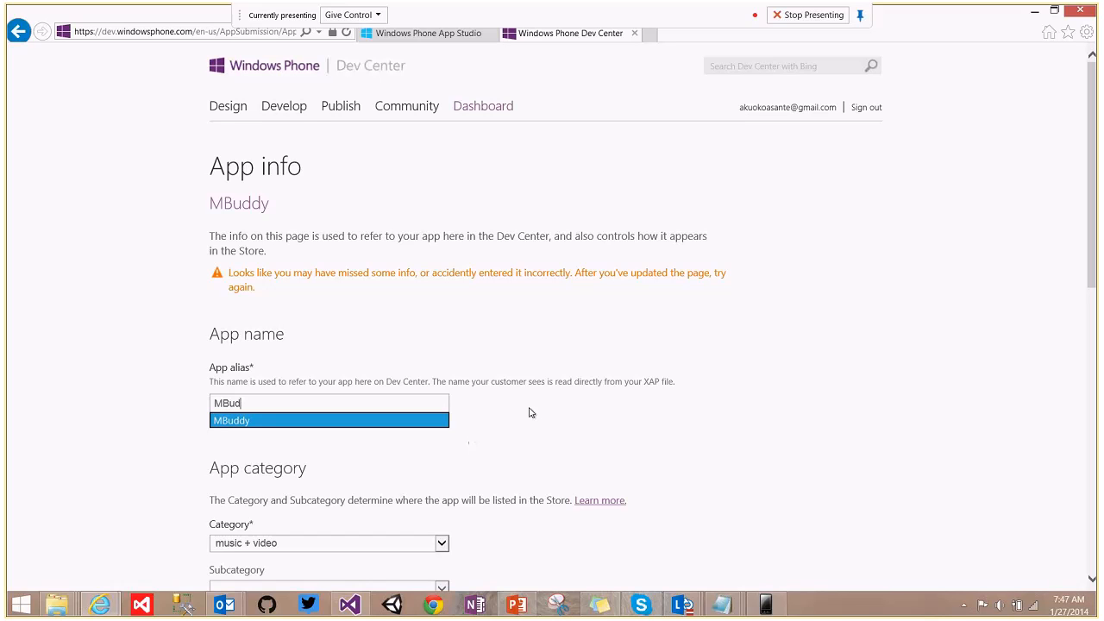
click(570, 441)
drag(1097, 231, 1096, 473)
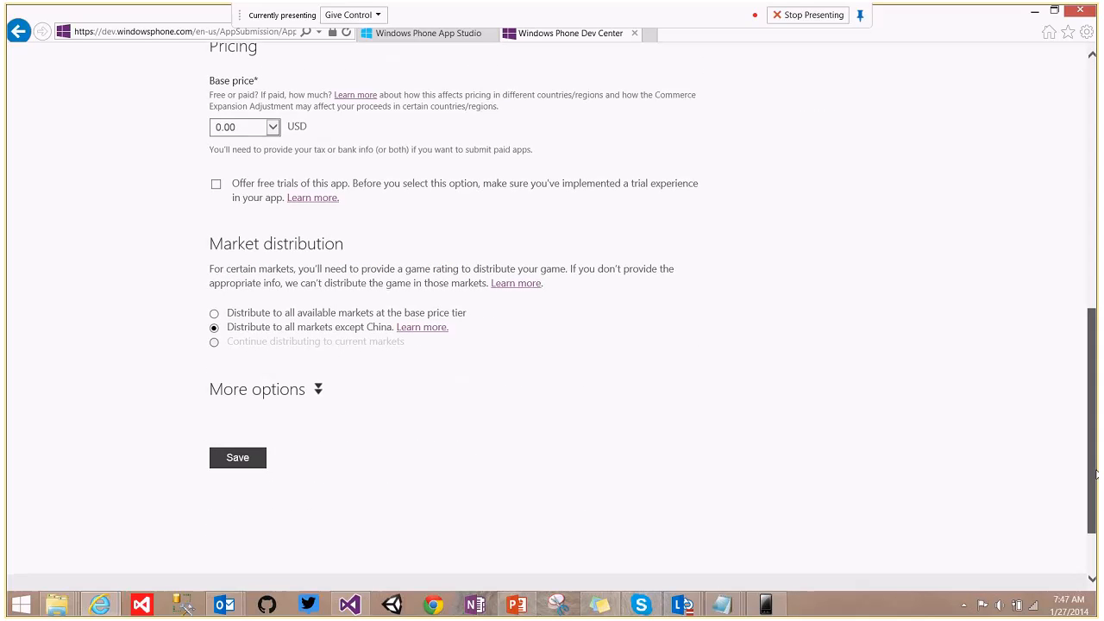
click(255, 457)
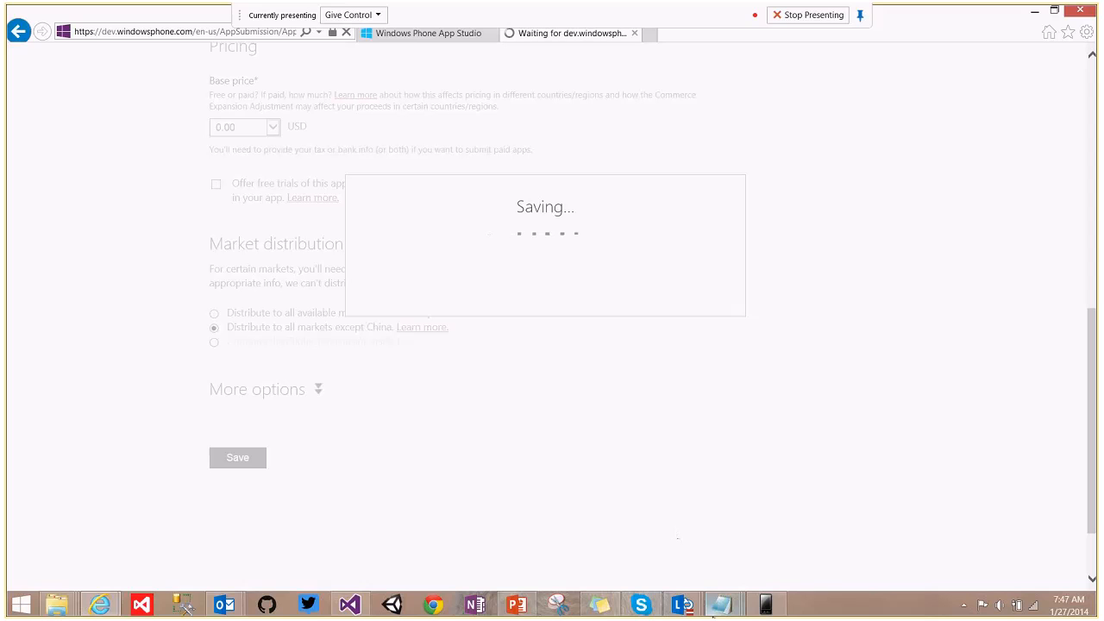
Bring up the call window, confirm the MBud alias, and save the App info.
mouse_move(678, 609)
click(762, 526)
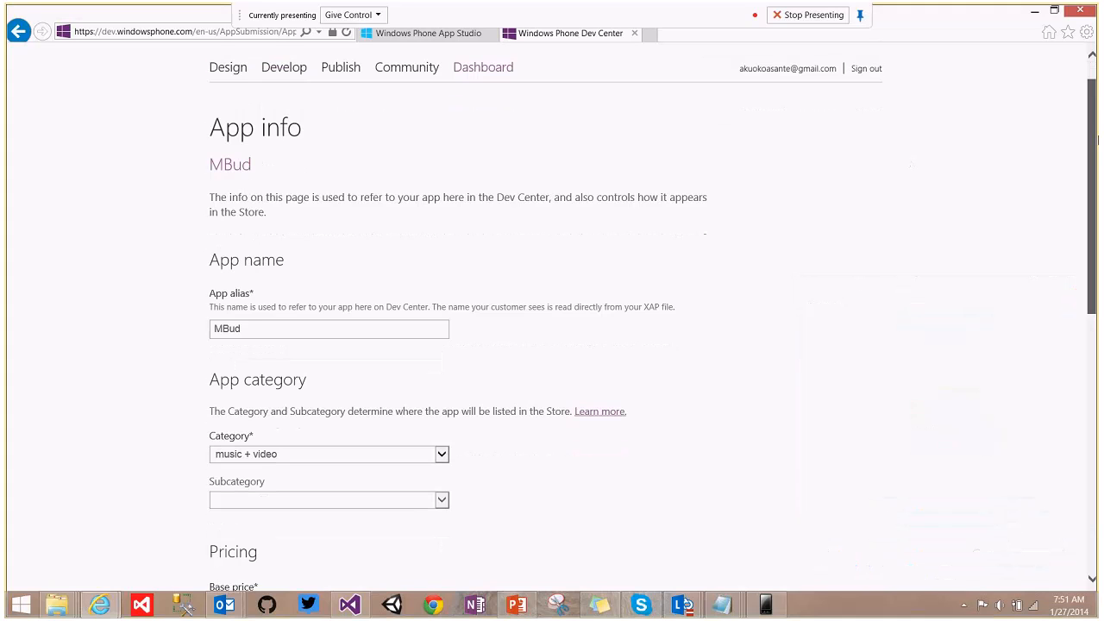
drag(1097, 138, 1097, 164)
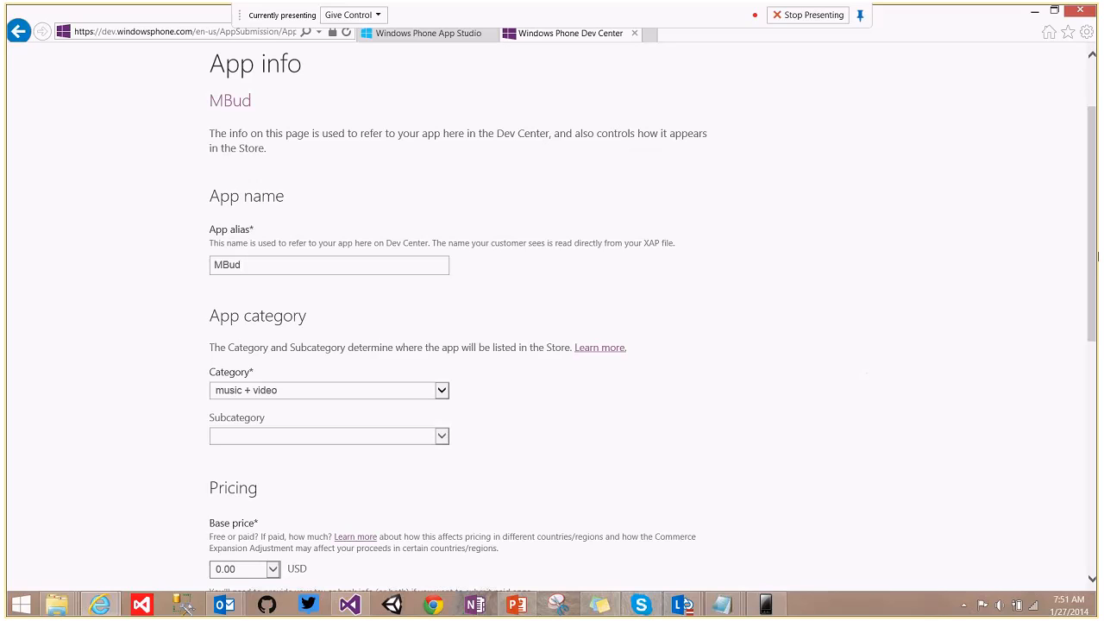
click(278, 267)
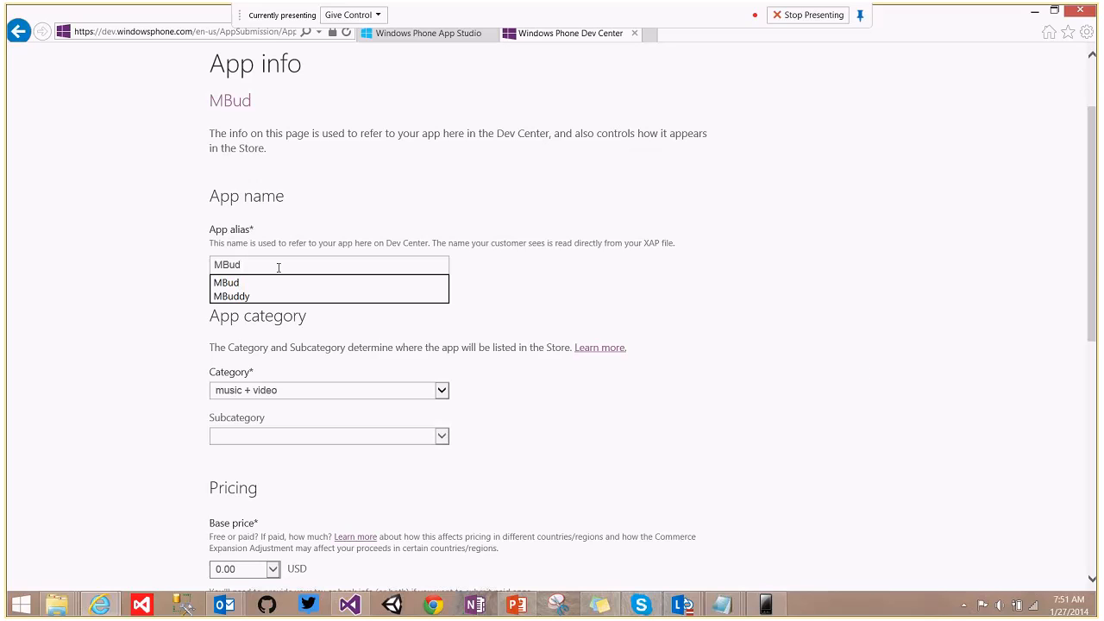
click(110, 254)
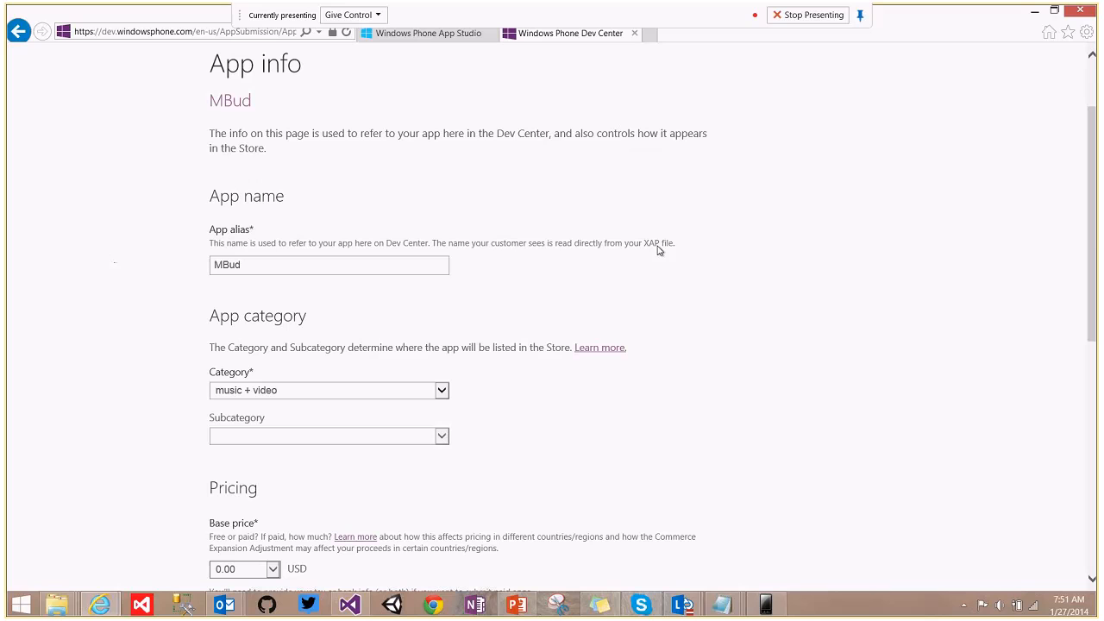
mouse_move(1098, 241)
mouse_down()
mouse_move(1098, 257)
mouse_move(1099, 228)
mouse_up()
scroll(288, 416, down, 6)
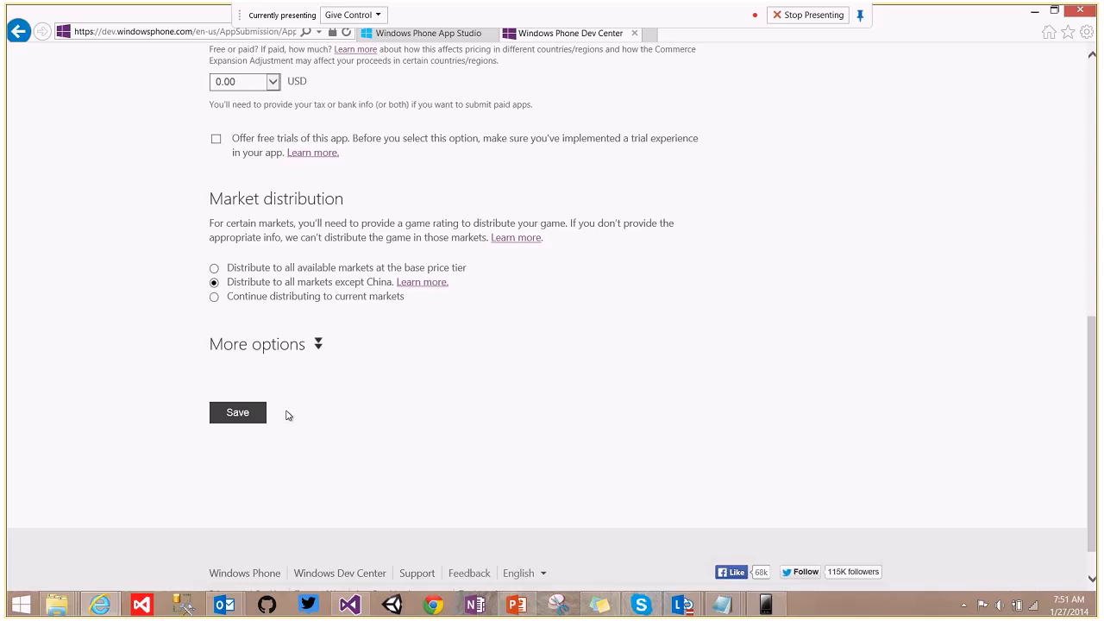
click(246, 415)
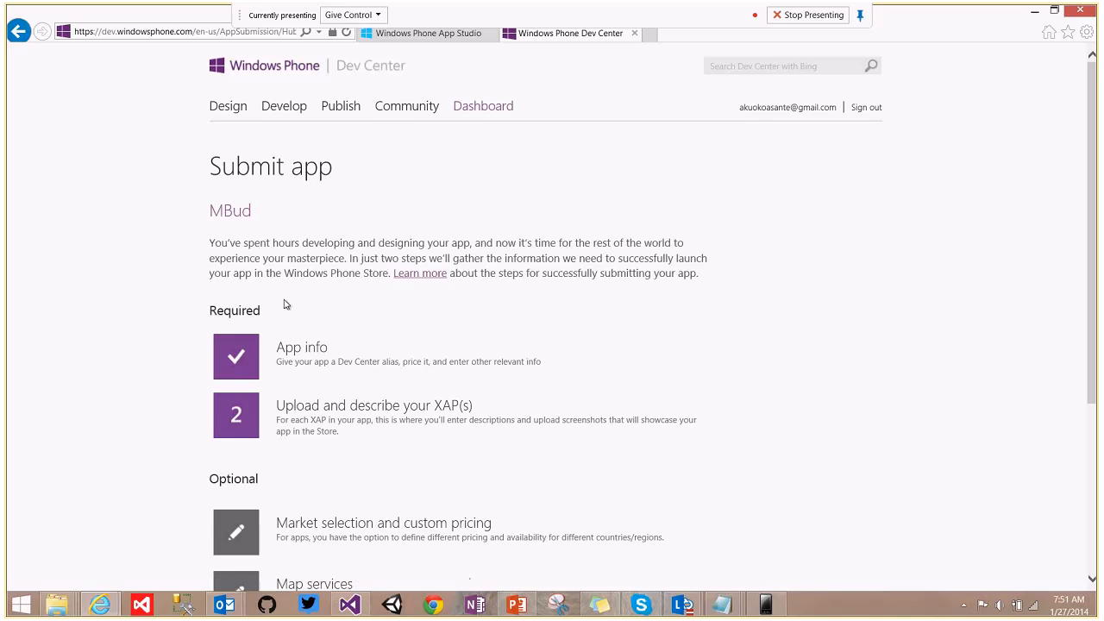
Open the XAP upload step and pick Mbud.xap from Downloads to upload.
click(334, 415)
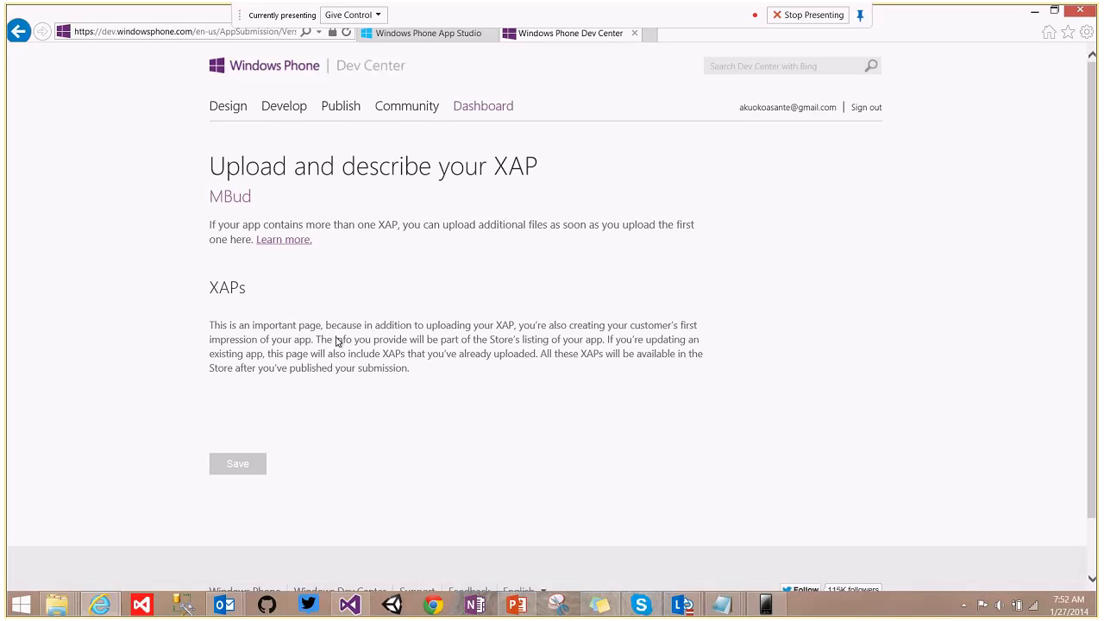
mouse_move(1096, 150)
mouse_down()
mouse_move(1099, 181)
mouse_move(1098, 161)
mouse_up()
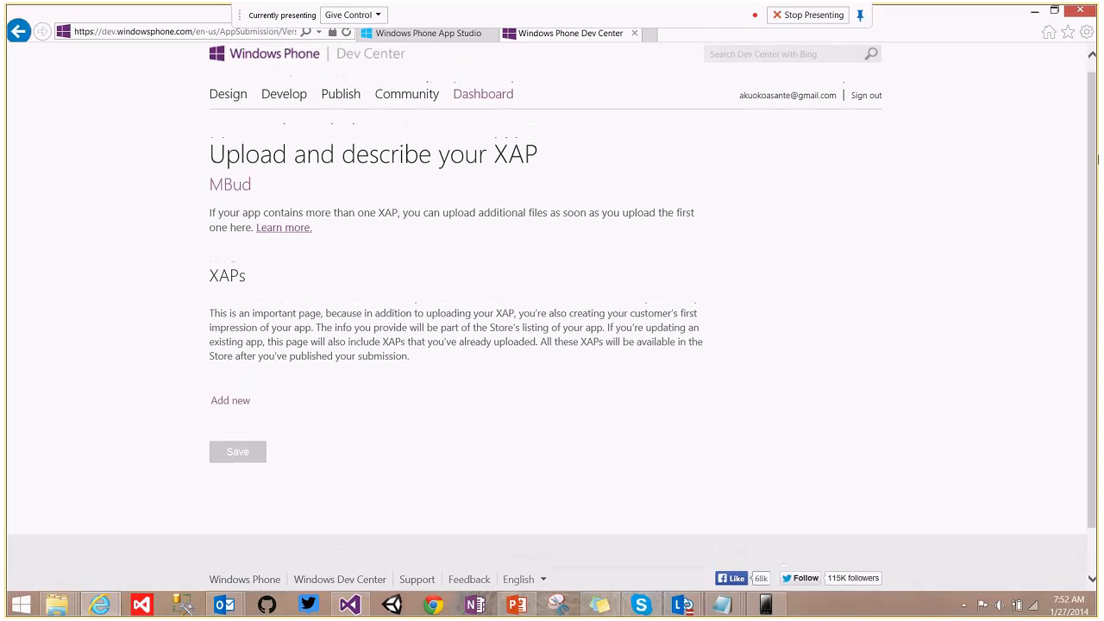
click(225, 404)
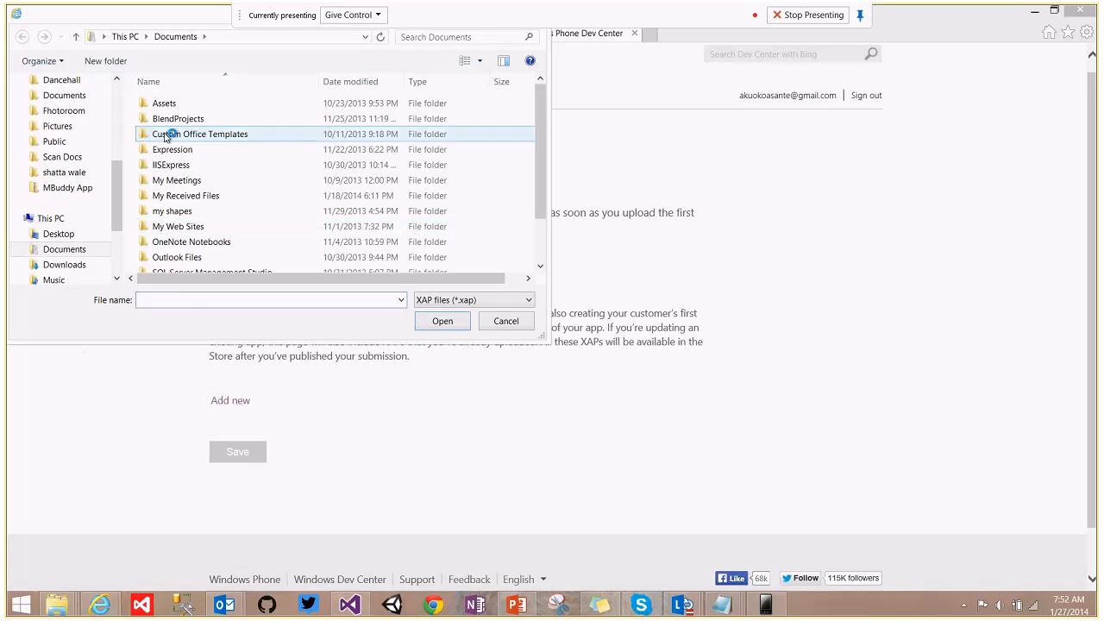
click(62, 267)
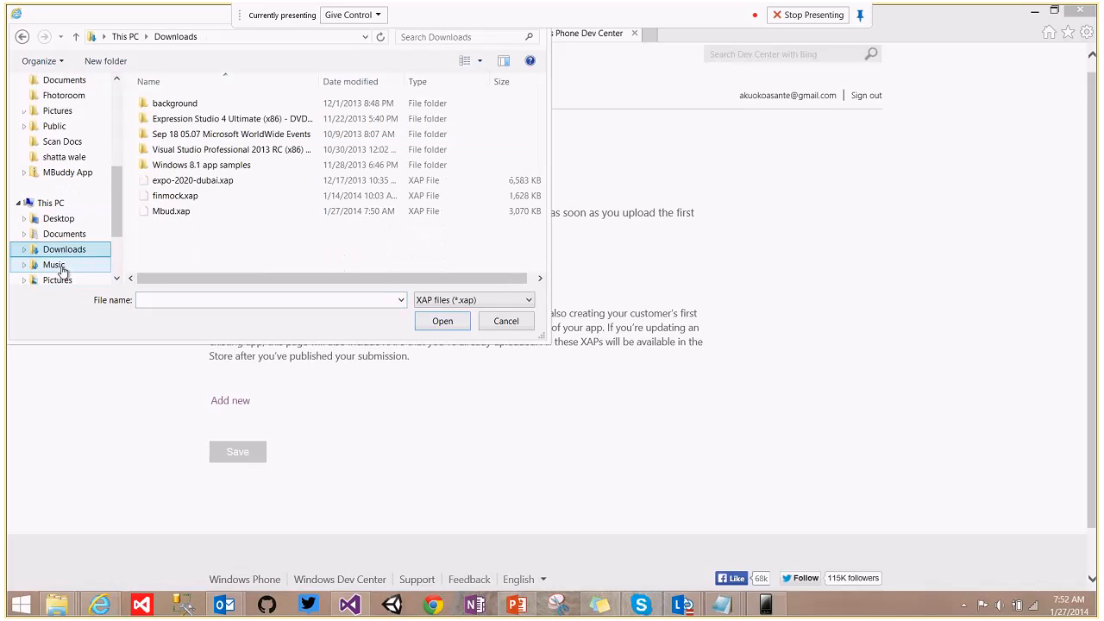
click(172, 212)
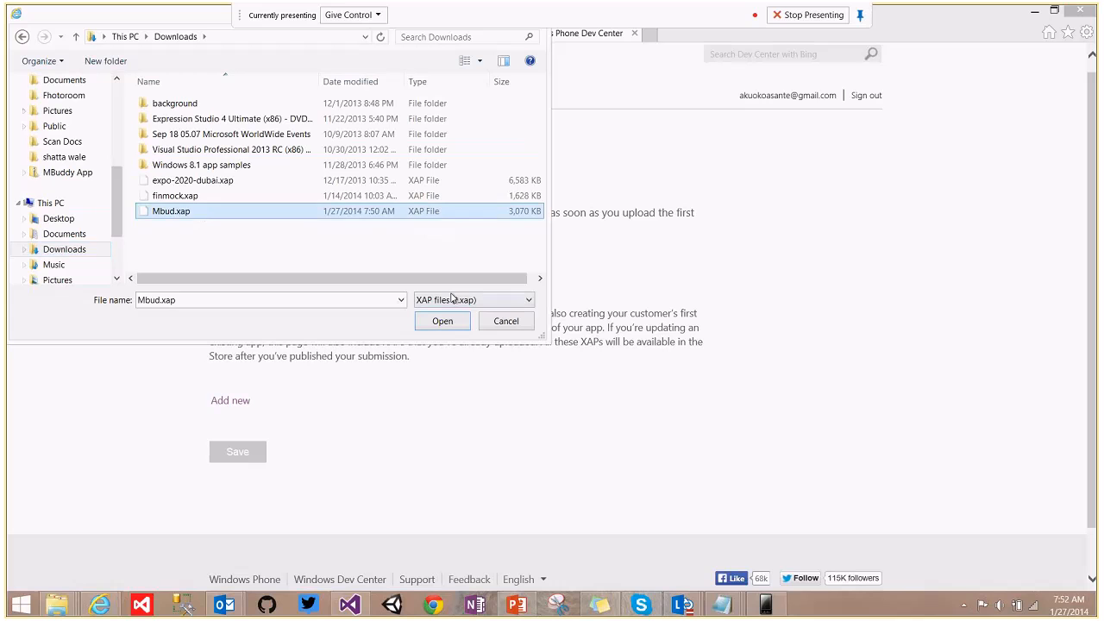
click(451, 320)
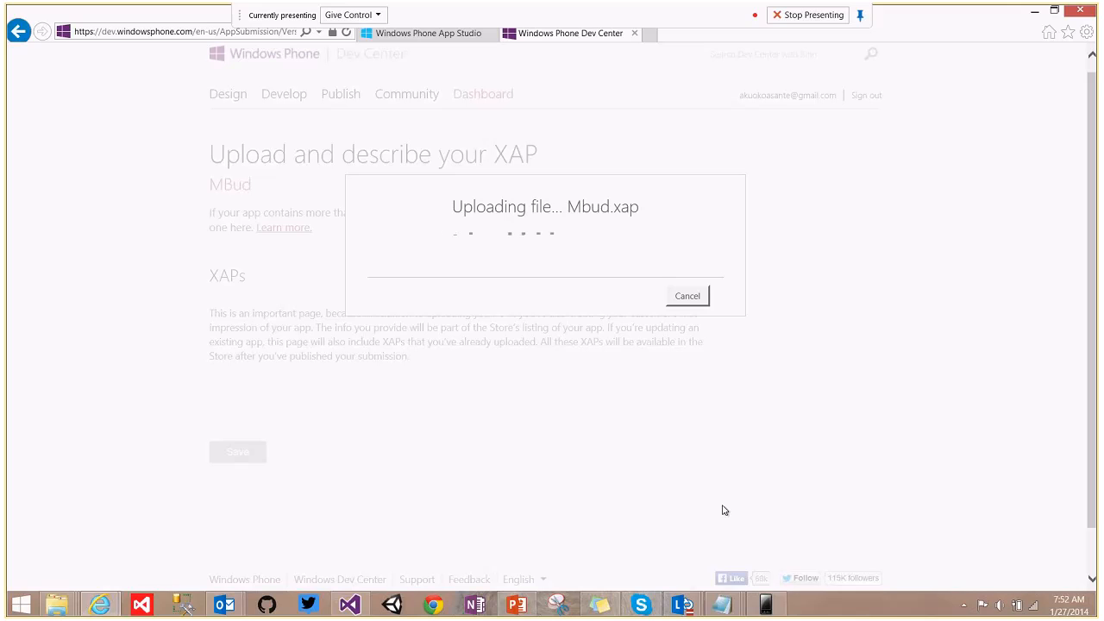
Once the Mbud.xap upload finishes, review its detected details: version 1.0.0.0, OS 8.0, 3069 KB.
click(682, 607)
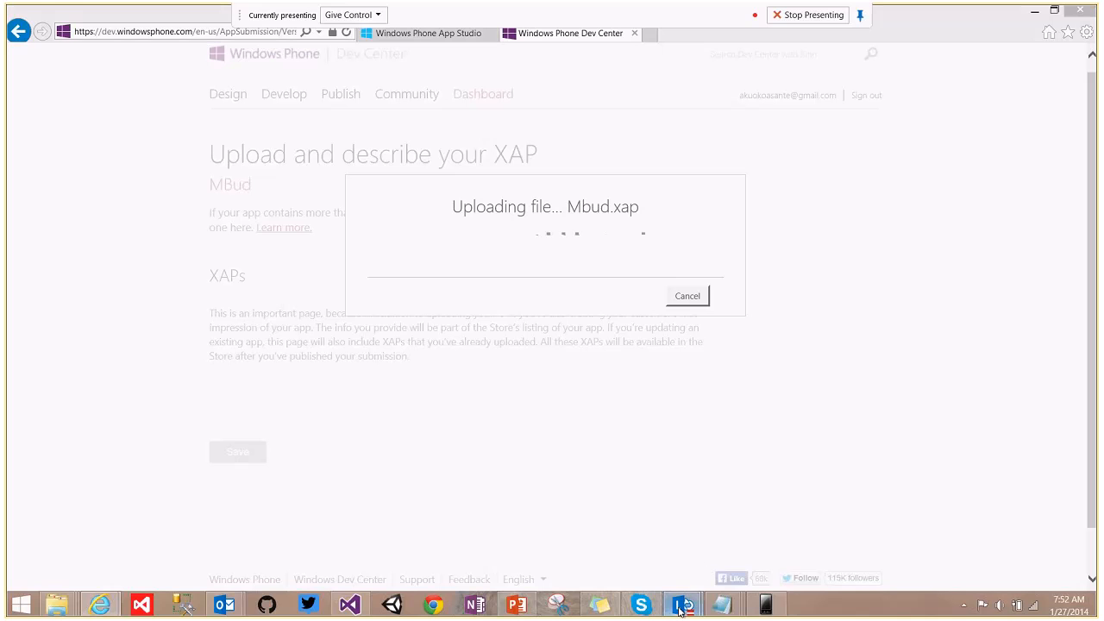
click(742, 543)
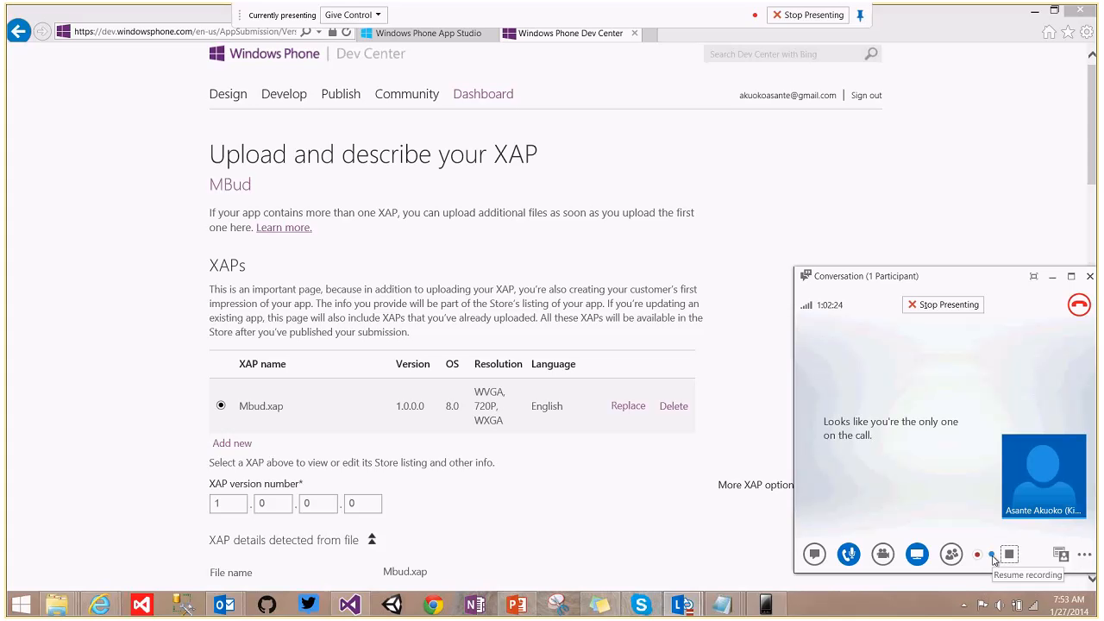
click(1096, 148)
drag(1098, 149, 1098, 168)
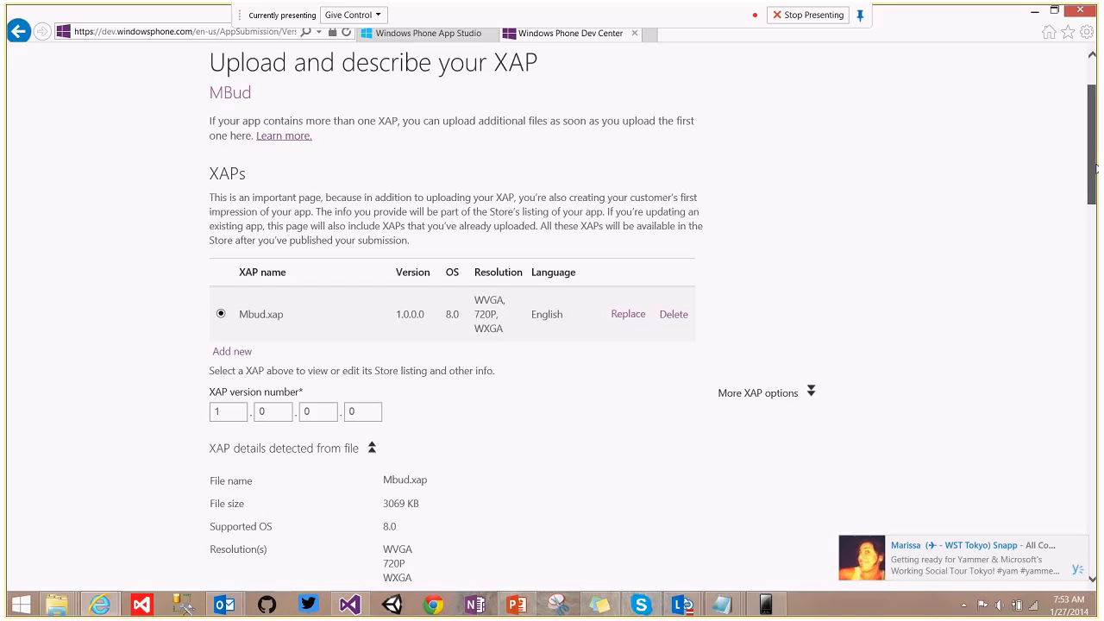
drag(1096, 168, 1096, 330)
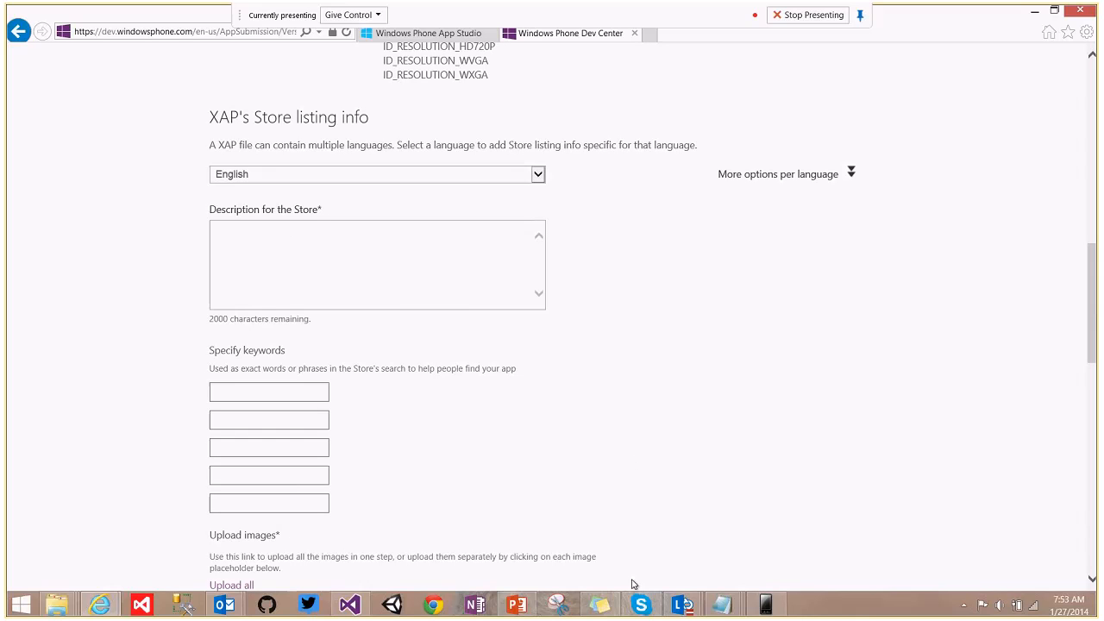
Paste the music-news paragraph from Sticky Notes into 'Description for the Store', removing the blank first line.
click(599, 604)
drag(894, 355, 789, 287)
key(ctrl+c)
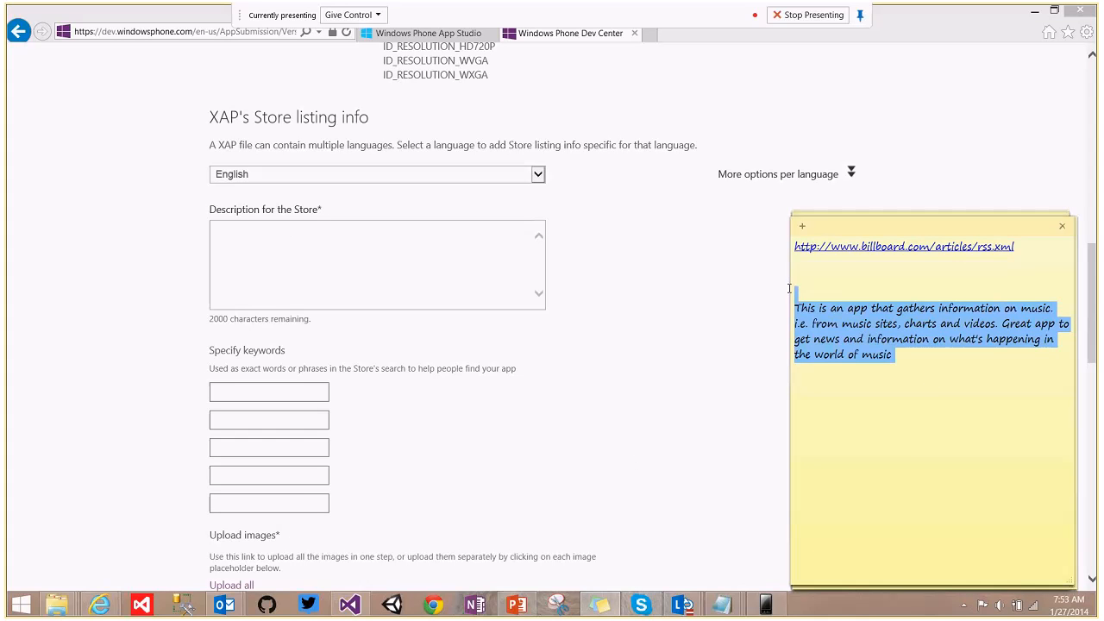
click(387, 261)
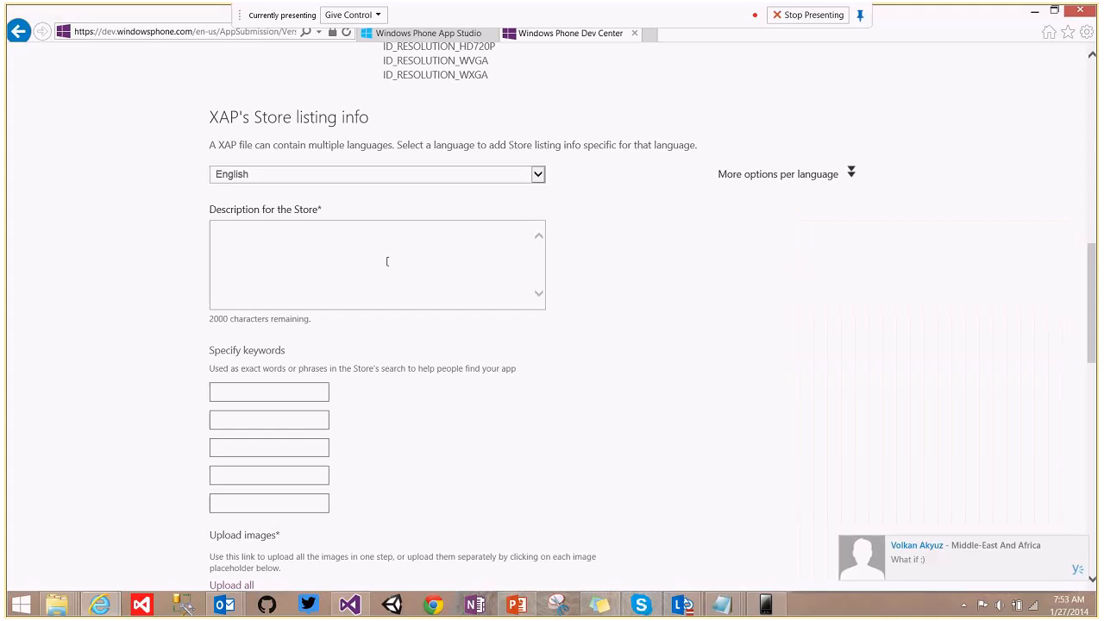
key(ctrl+v)
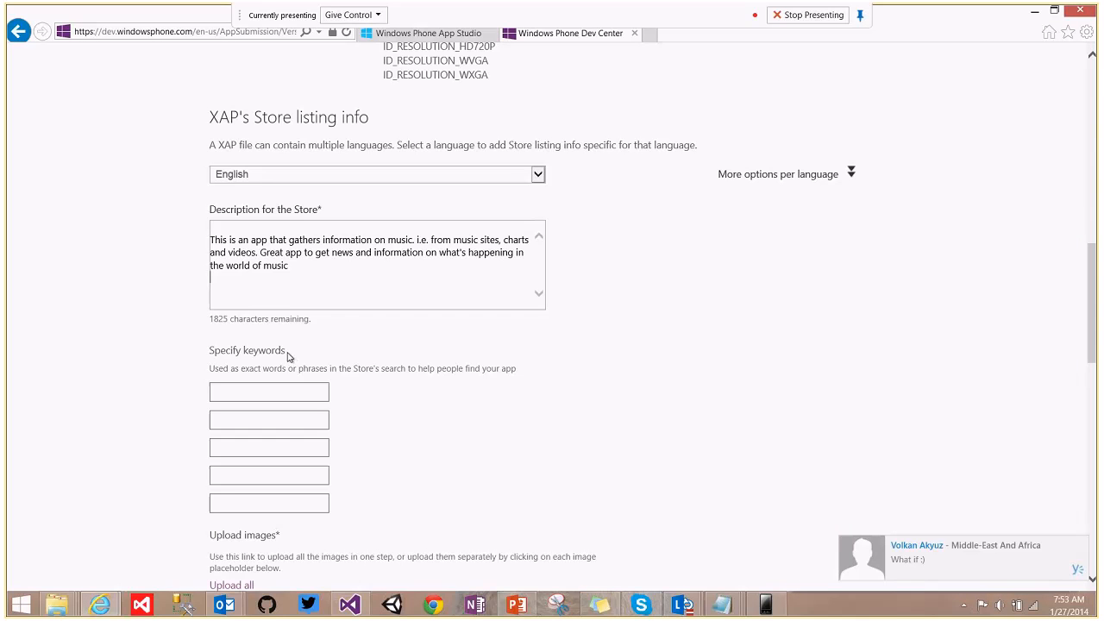
click(211, 234)
key(BackSpace)
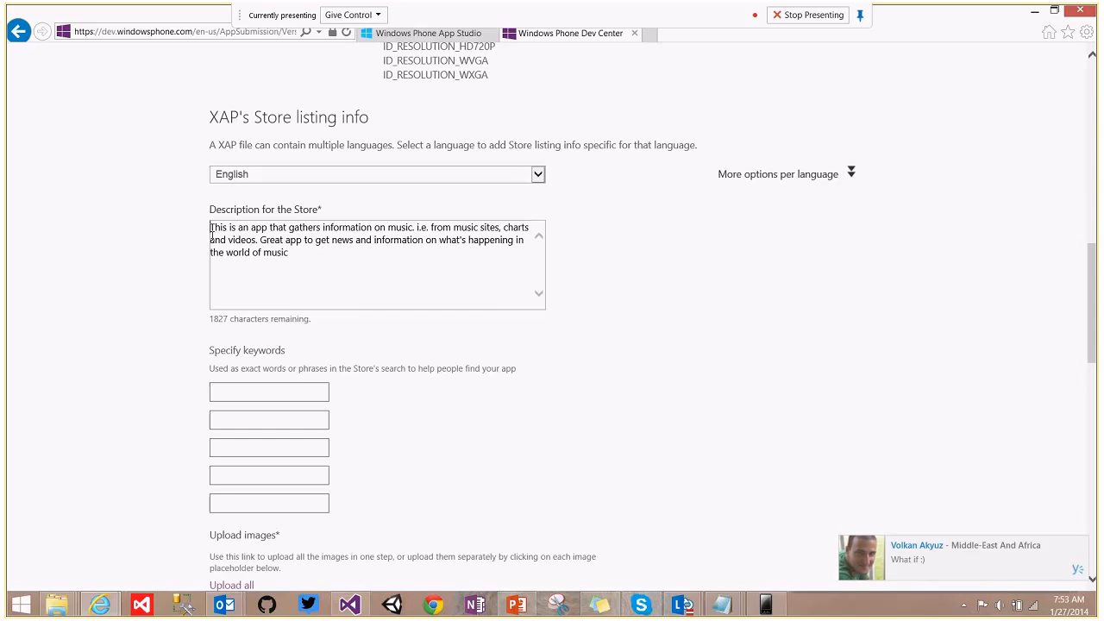
click(235, 394)
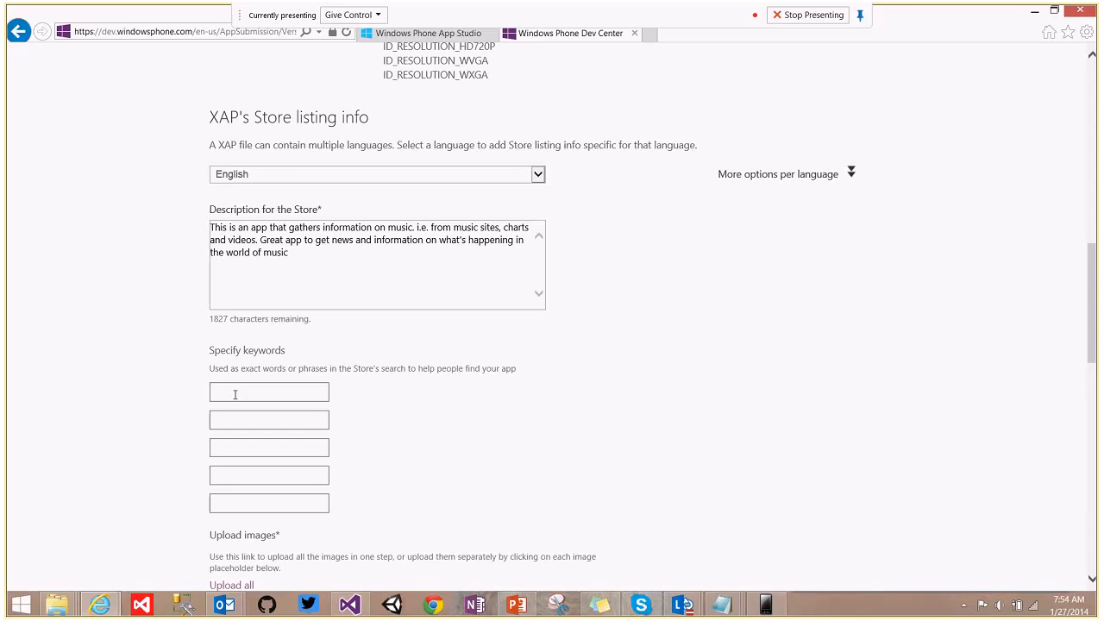
Enter the keywords mbuddy, mbud, music buddy, music news and video bud.
text(mbuddy)
key(Tab)
text(mbudmusic buddy)
key(Tab)
text(music newsvido)
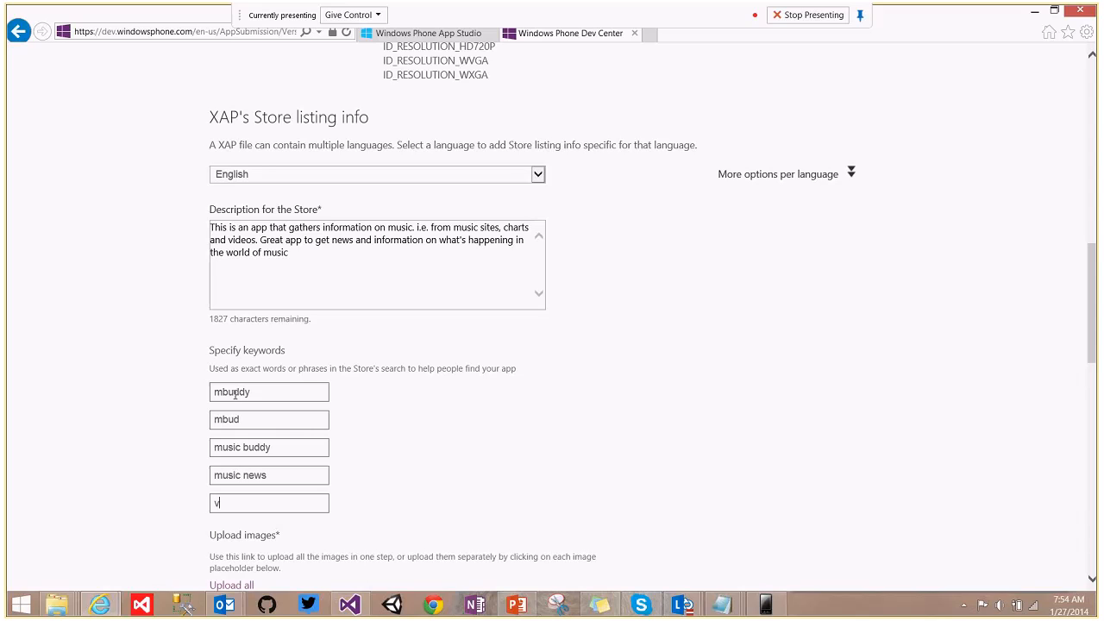
key(BackSpace)
text(eo buddy)
key(BackSpace)
key(BackSpace)
scroll(631, 324, down, 5)
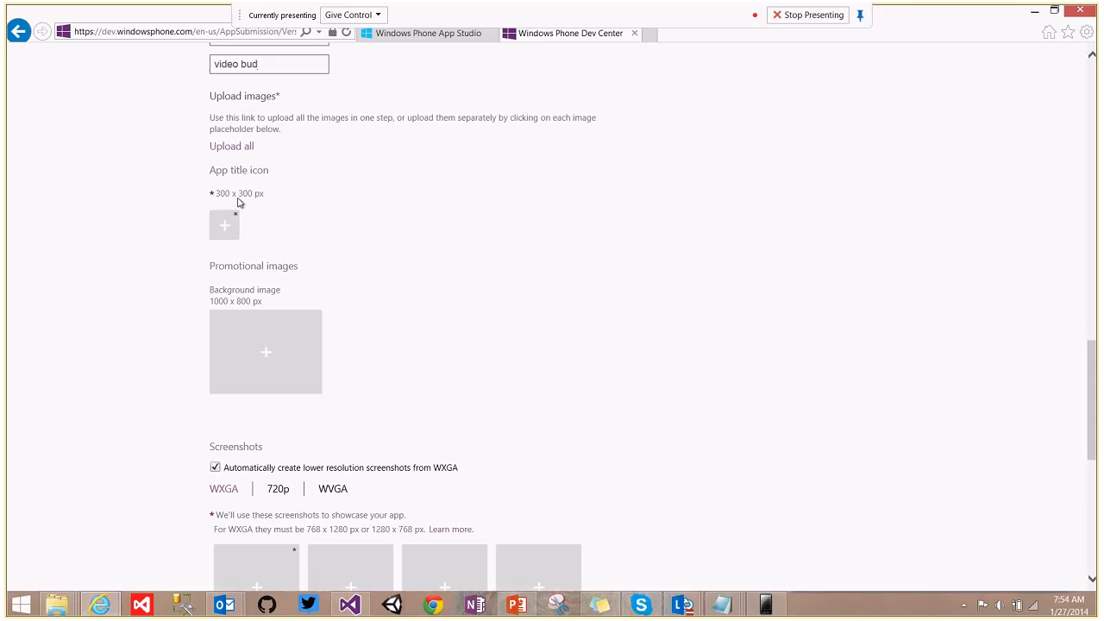
Upload the 300x300 image from AppStudio lesson Resources as the app title icon.
click(223, 224)
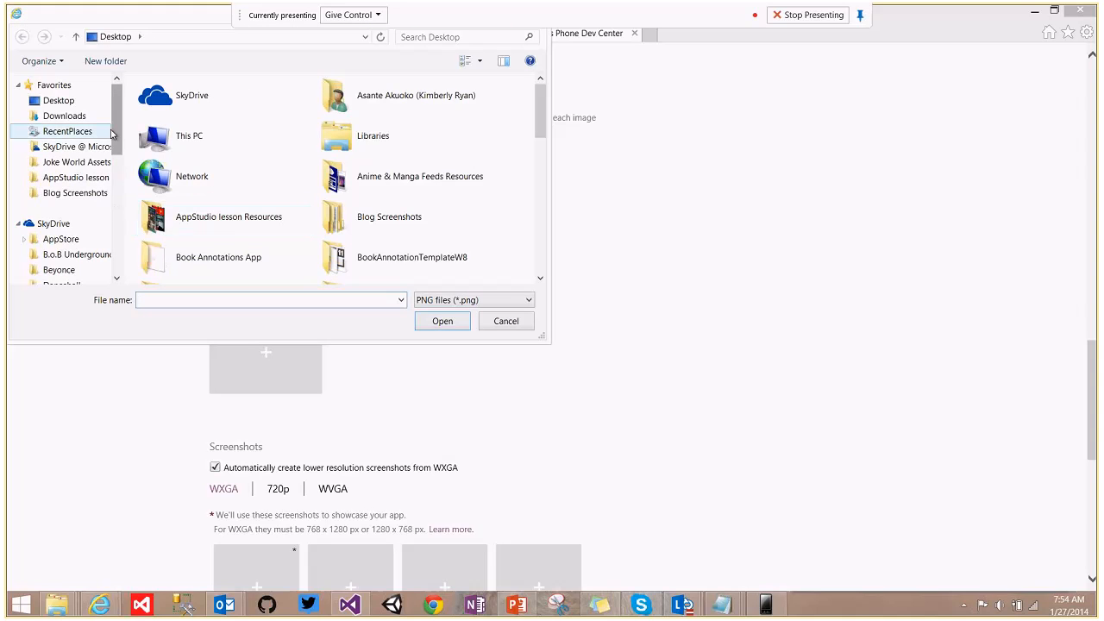
click(76, 178)
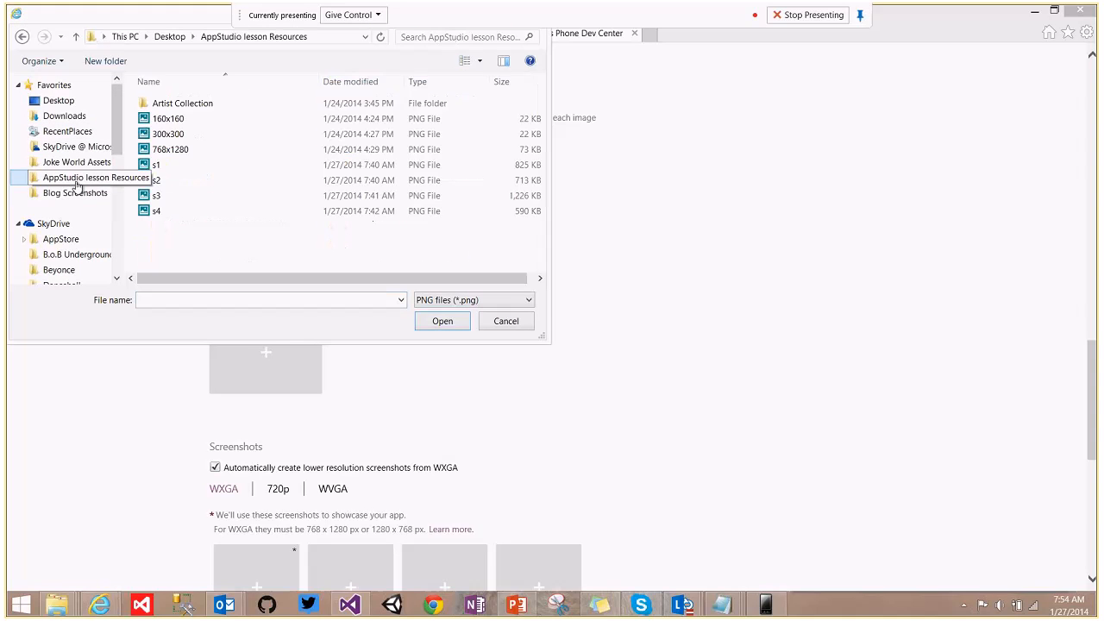
click(158, 136)
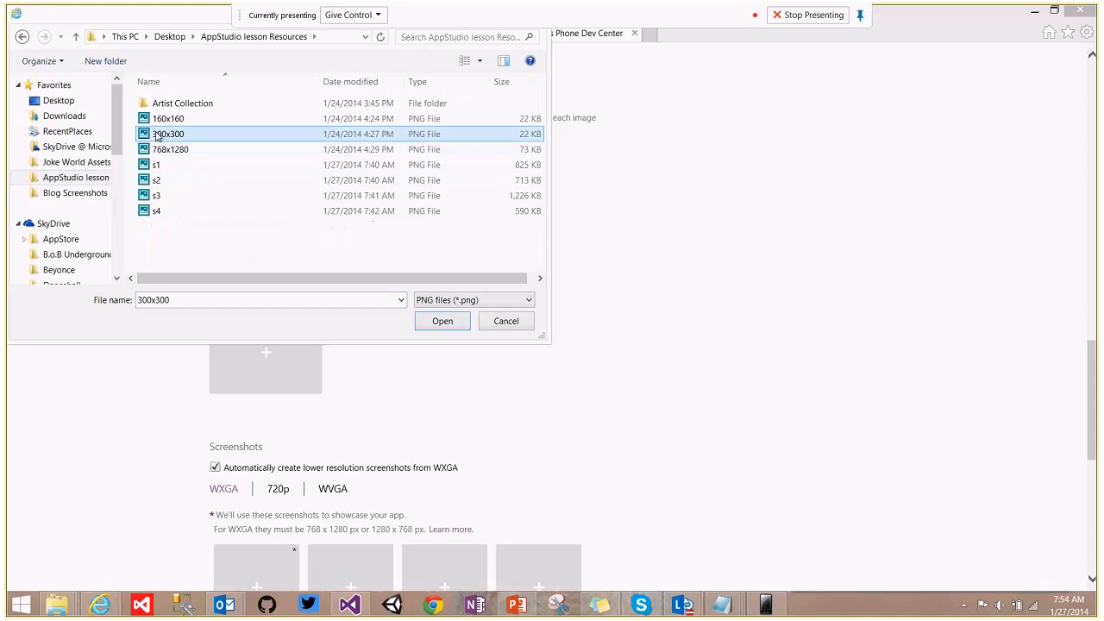
click(443, 323)
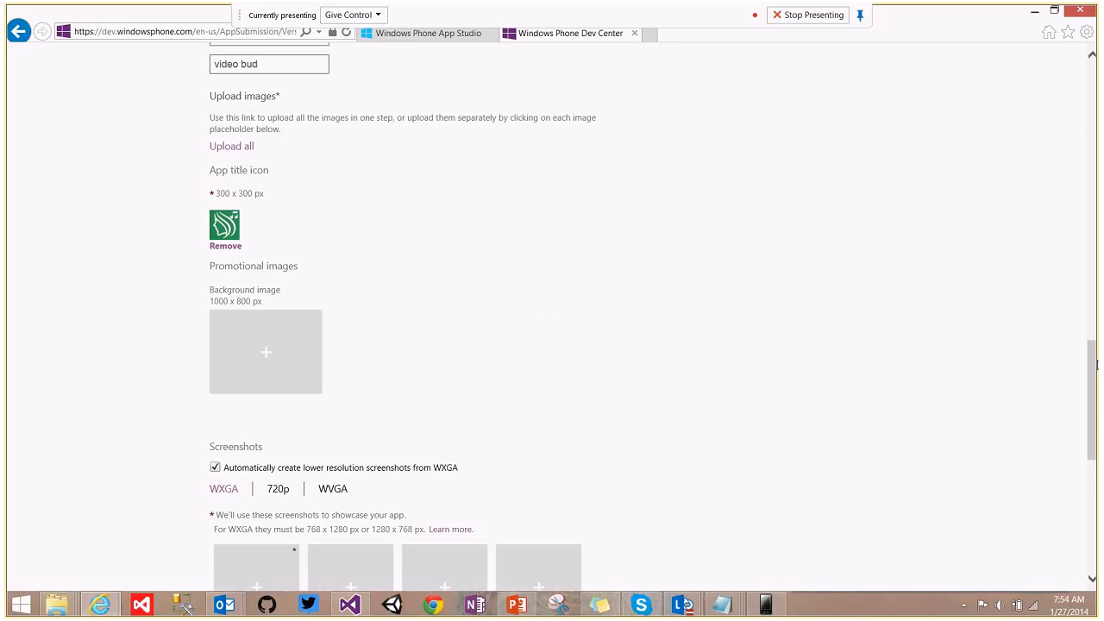
drag(1098, 366, 1096, 394)
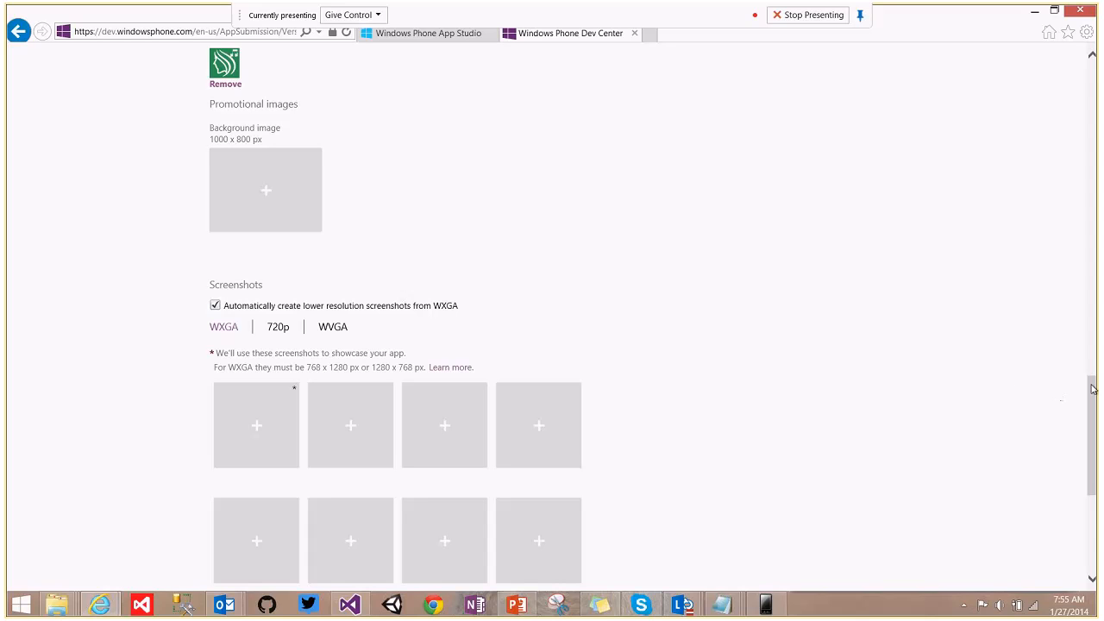
Upload s1 from AppStudio lesson Resources as the first WXGA screenshot.
drag(1094, 390, 1094, 413)
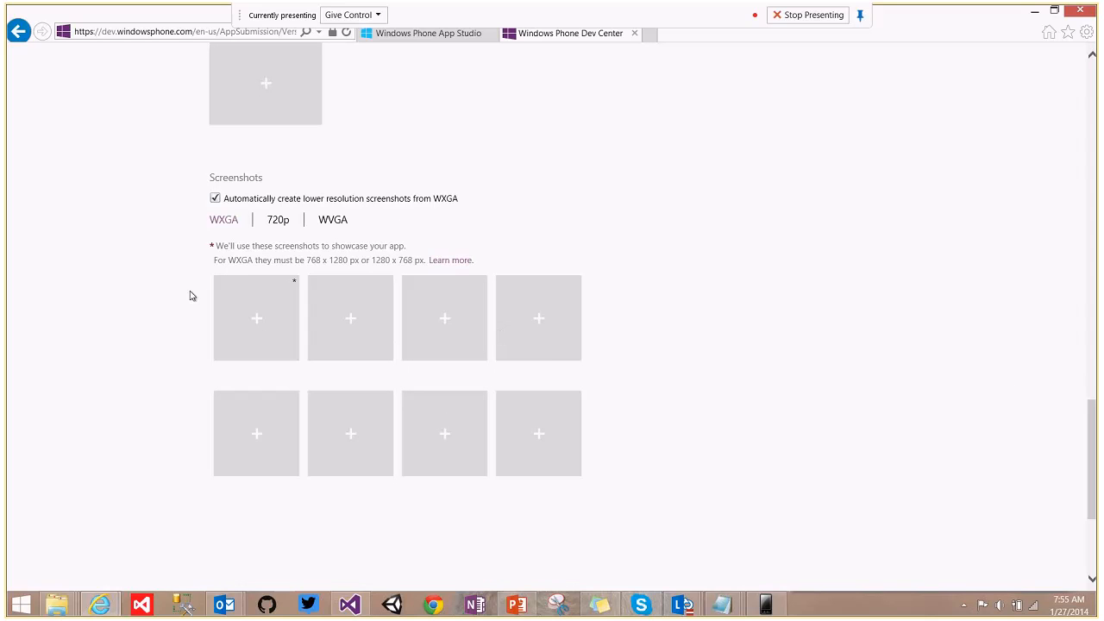
click(265, 302)
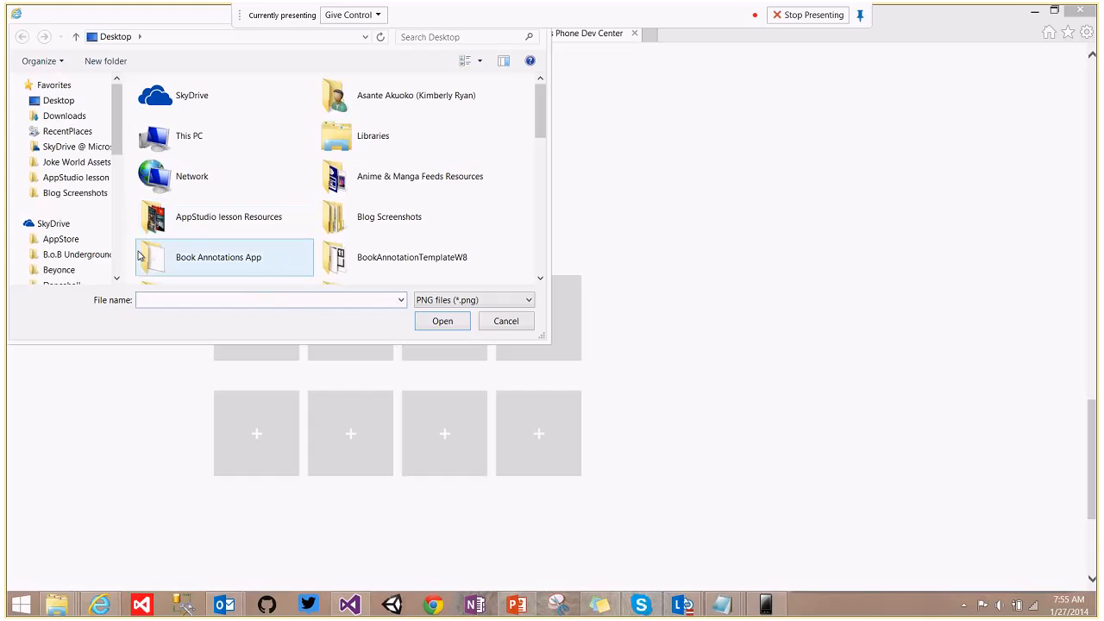
click(79, 178)
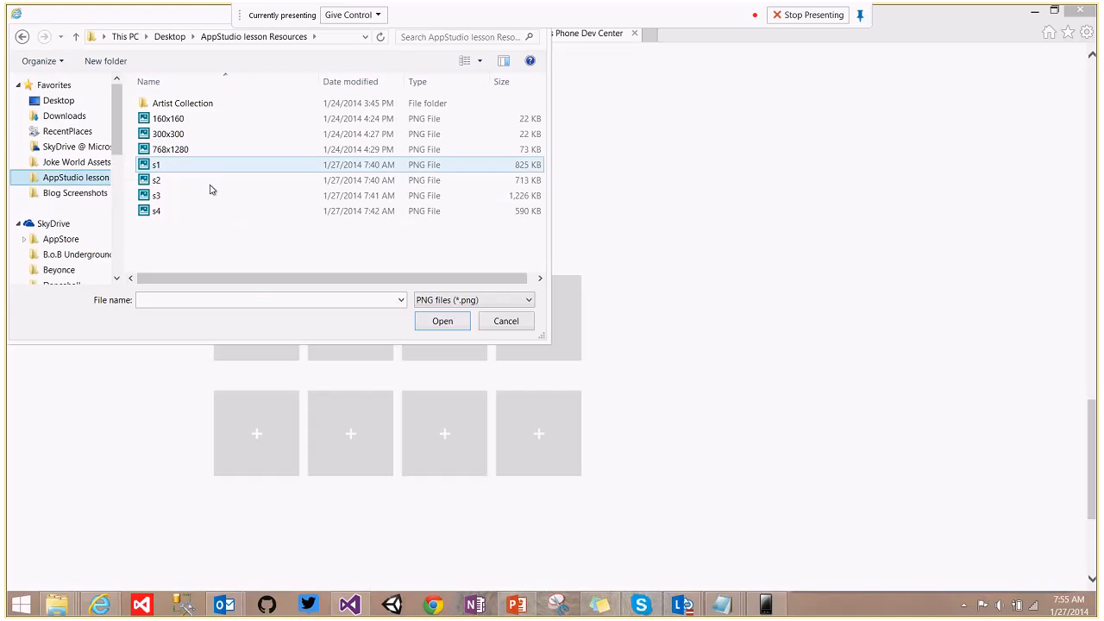
click(147, 165)
click(439, 323)
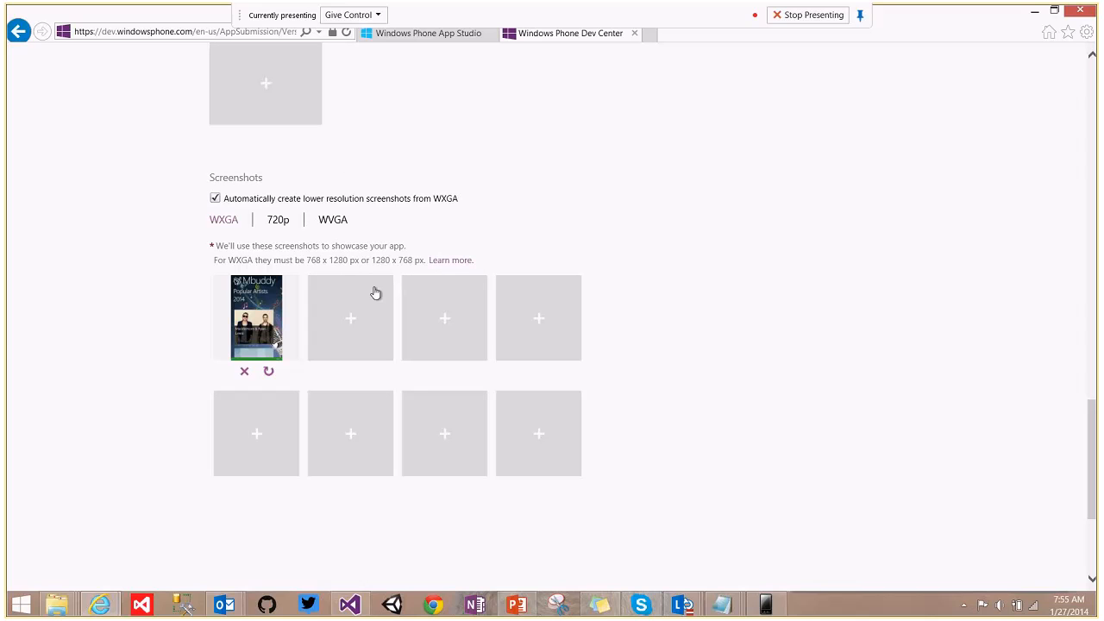
Upload s2 from AppStudio lesson Resources as the second WXGA screenshot.
click(367, 304)
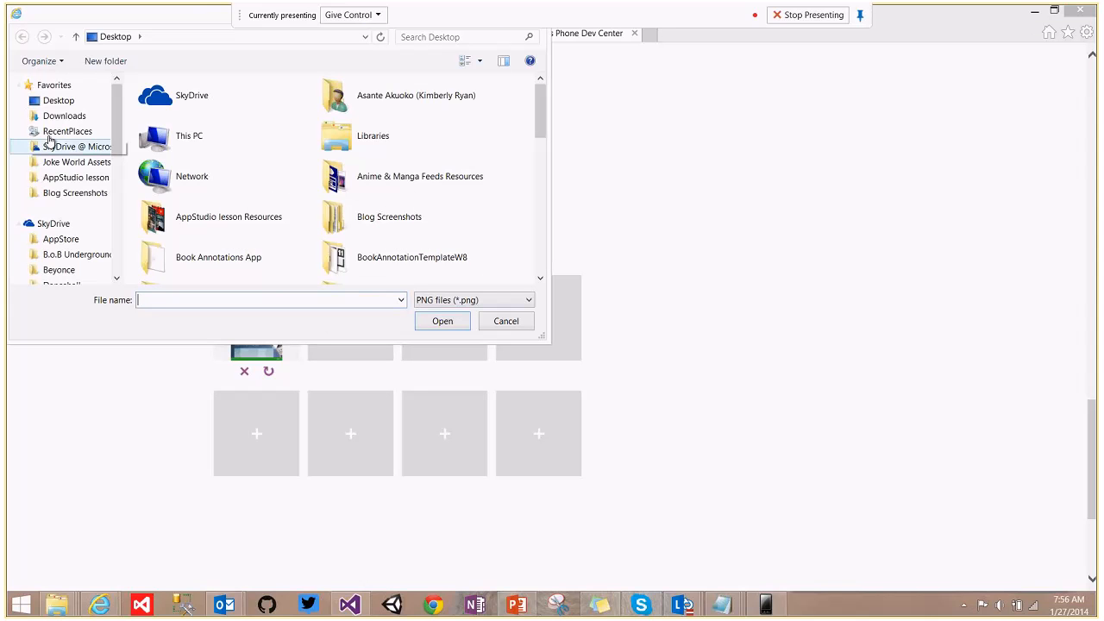
click(50, 178)
click(158, 180)
click(441, 321)
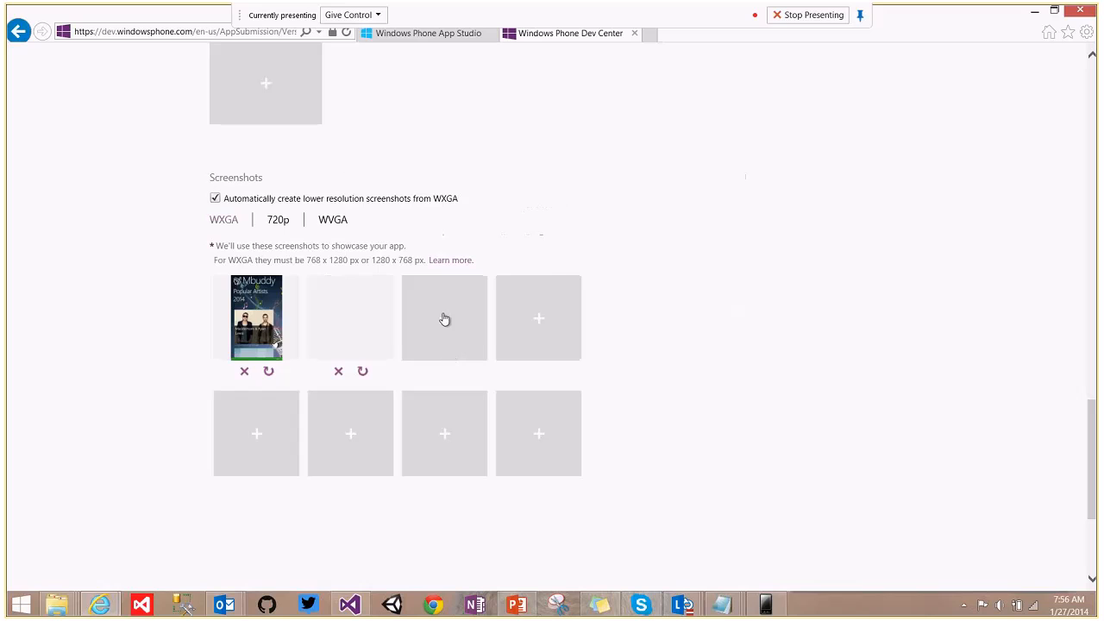
Upload s3 from AppStudio lesson Resources as the third screenshot.
click(443, 319)
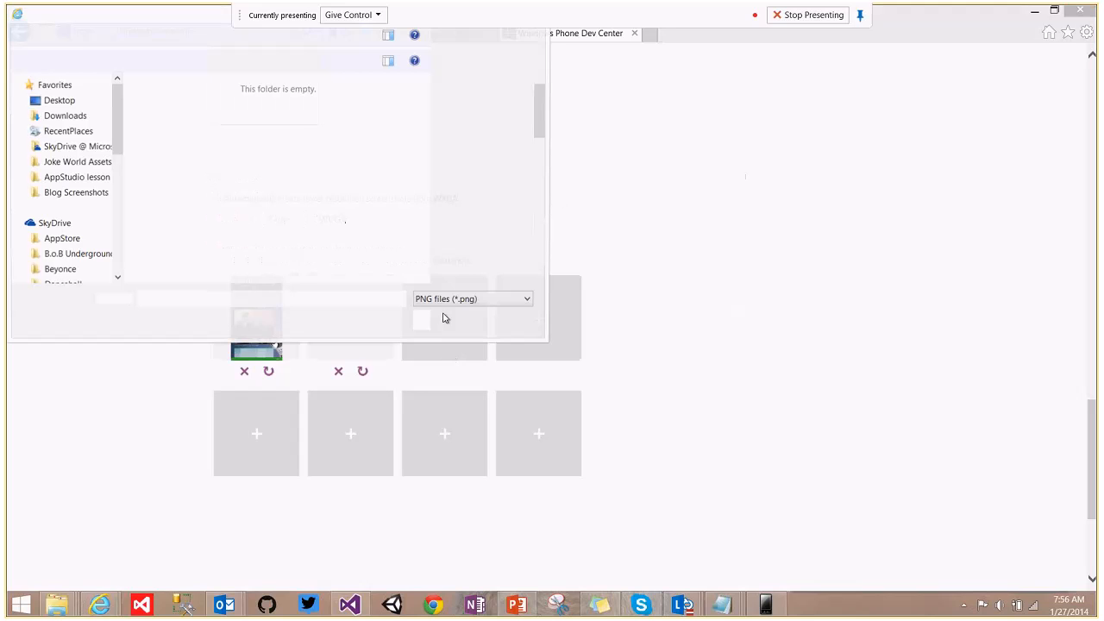
click(92, 177)
click(145, 198)
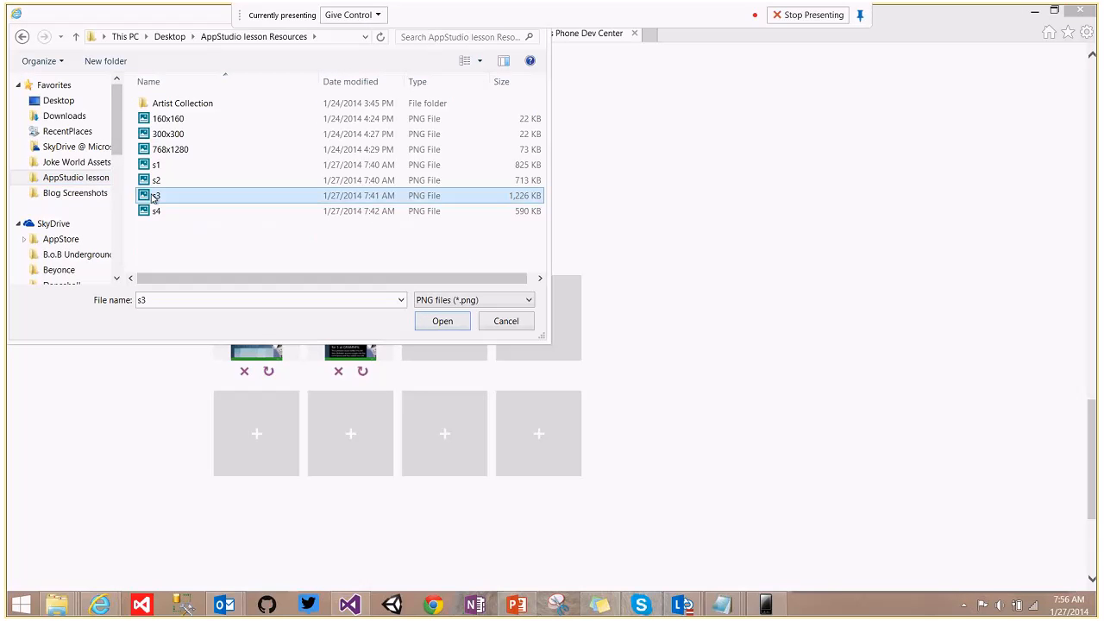
click(438, 321)
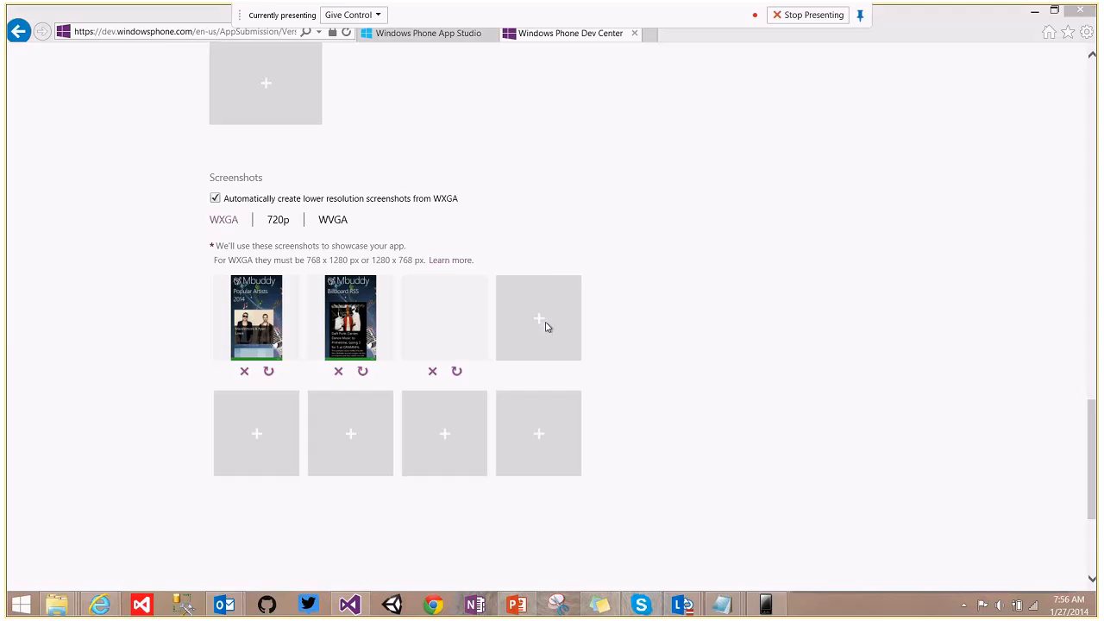
Upload s4 from AppStudio lesson Resources as the fourth screenshot.
click(546, 326)
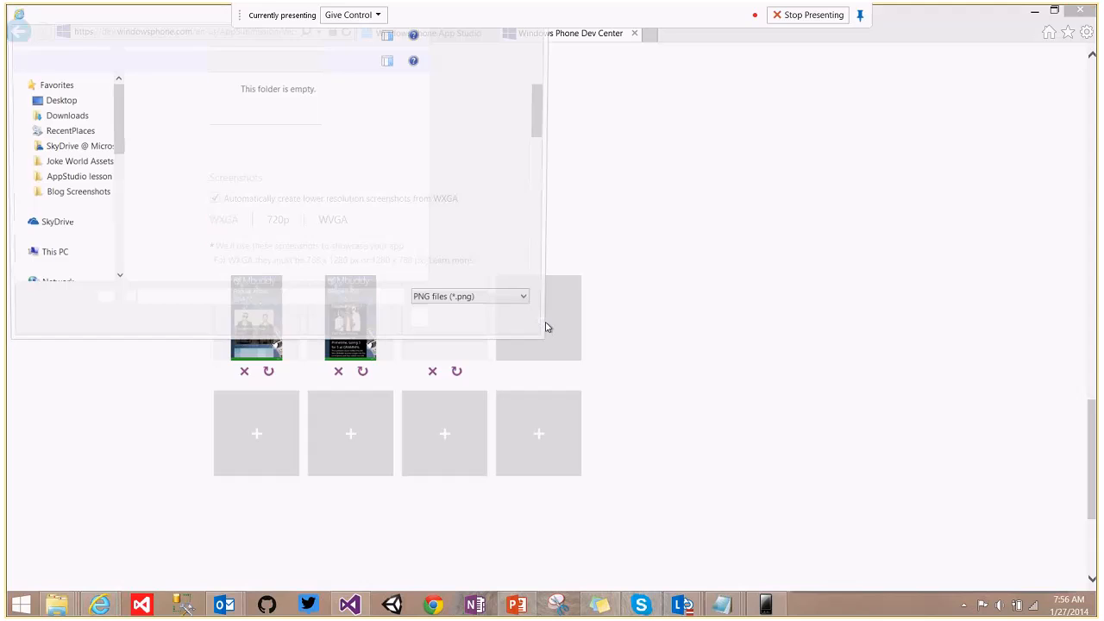
click(76, 180)
click(177, 211)
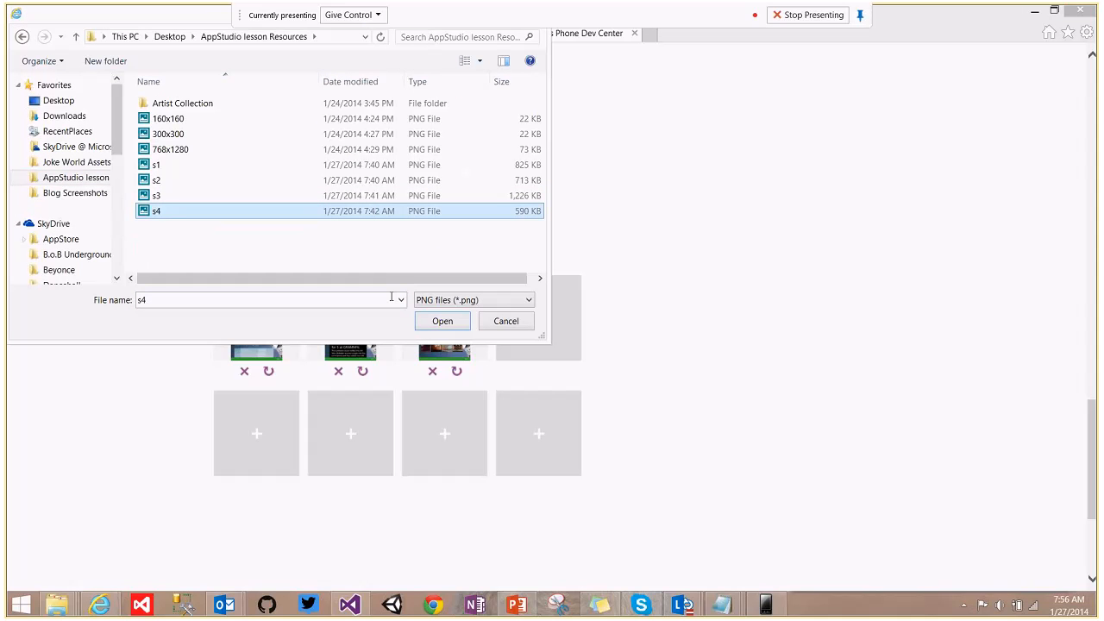
click(440, 322)
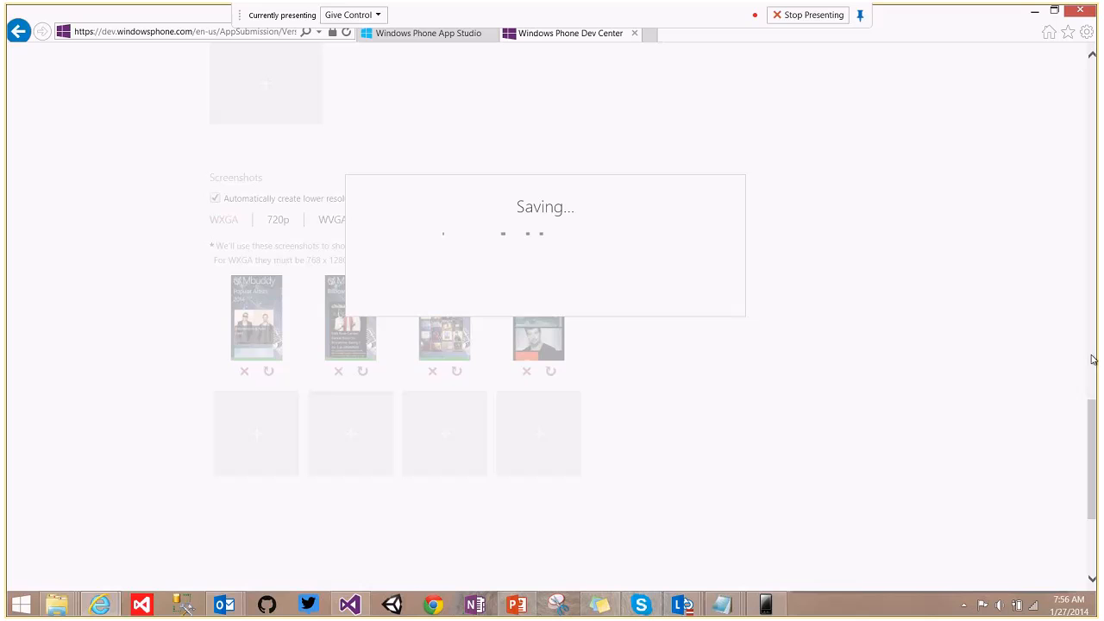
drag(1095, 429, 1091, 464)
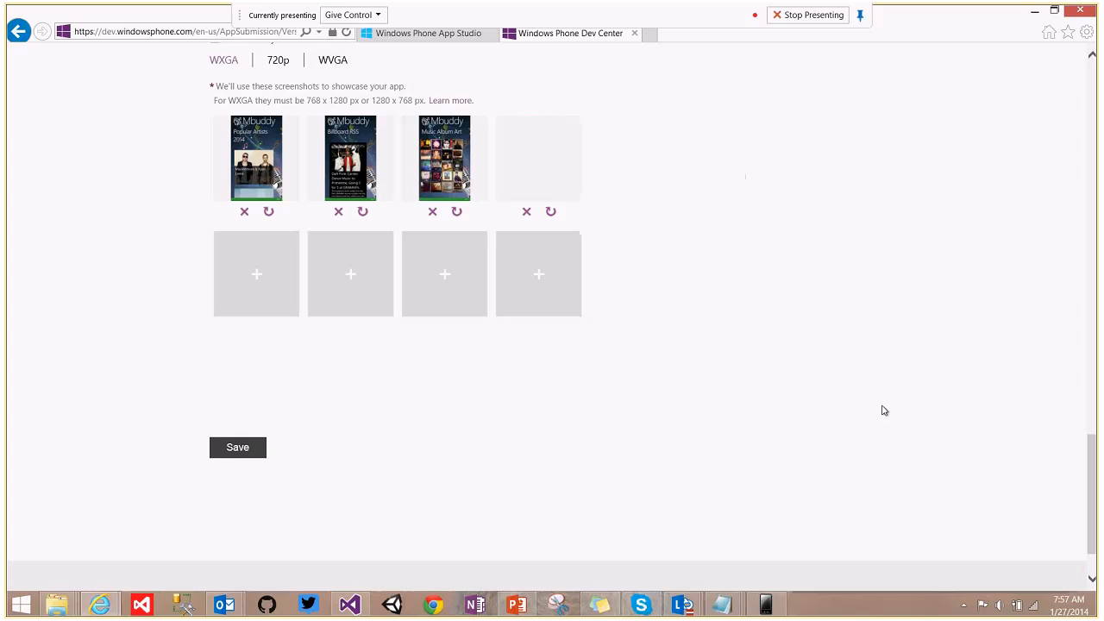
Save the XAP description and screenshots, returning to the Submit app page.
click(257, 446)
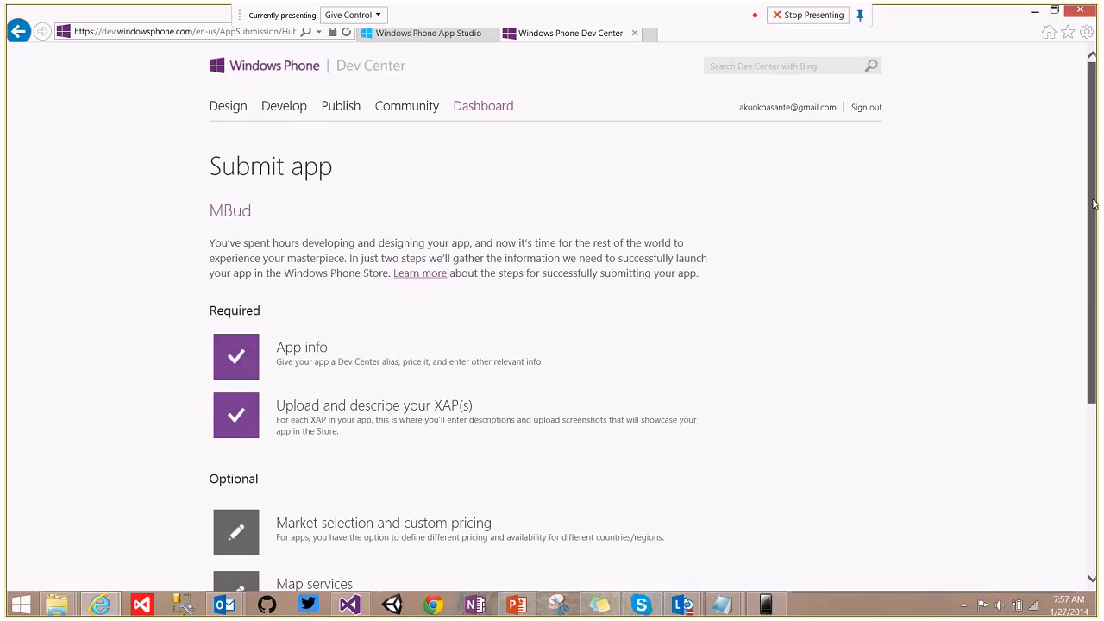
drag(1094, 204, 1096, 282)
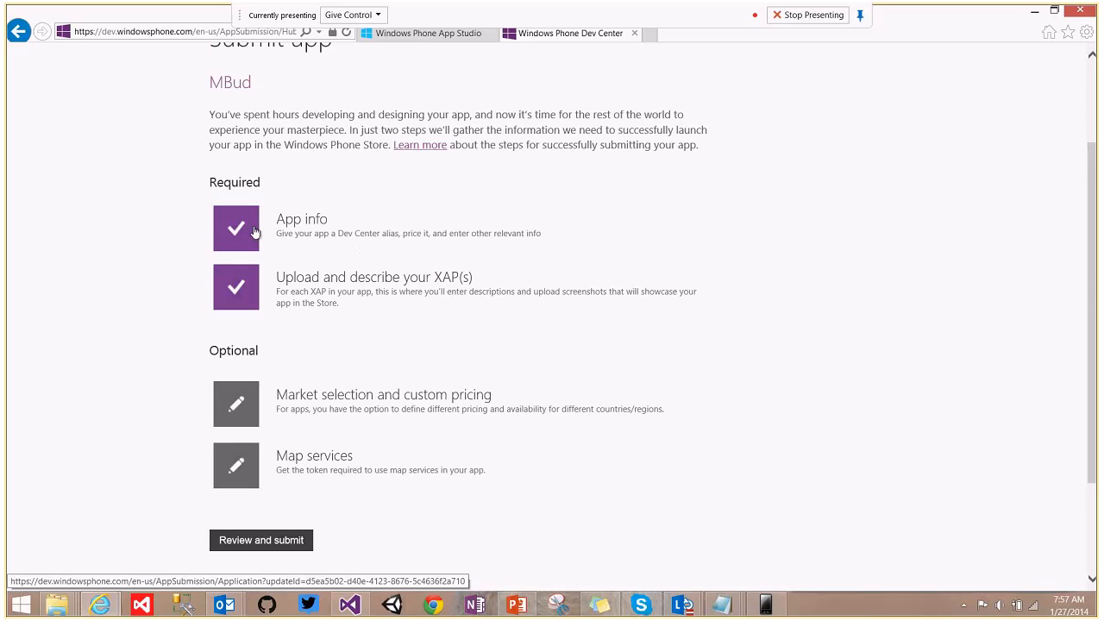
Keep MBud's market pricing at 0.00 for every listed country and save it.
click(346, 401)
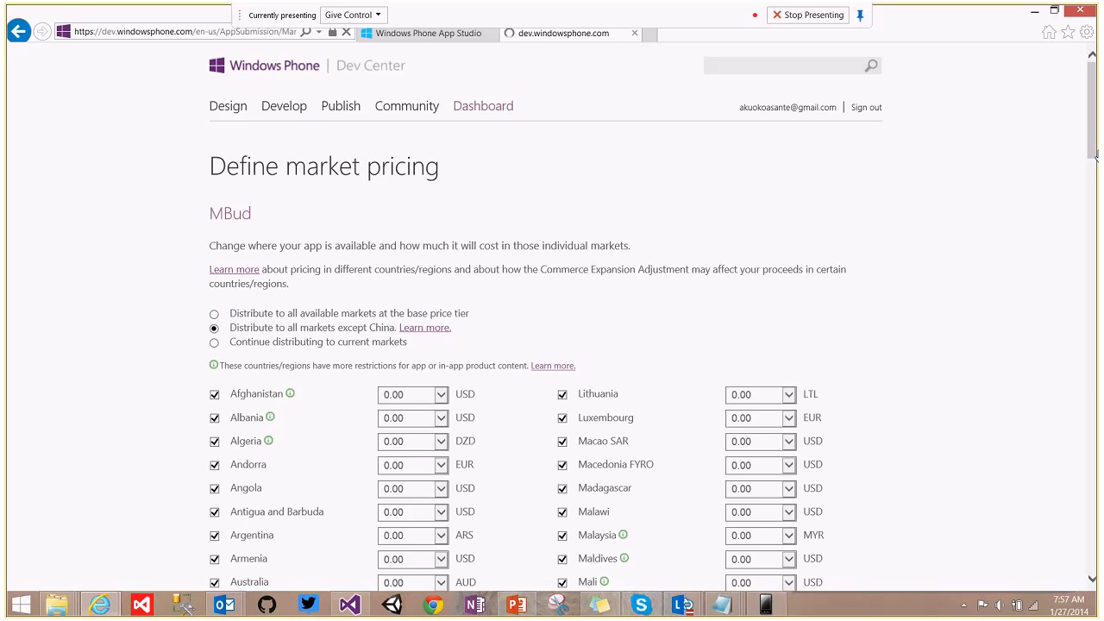
scroll(1094, 131, down, 1)
drag(1094, 131, 1084, 567)
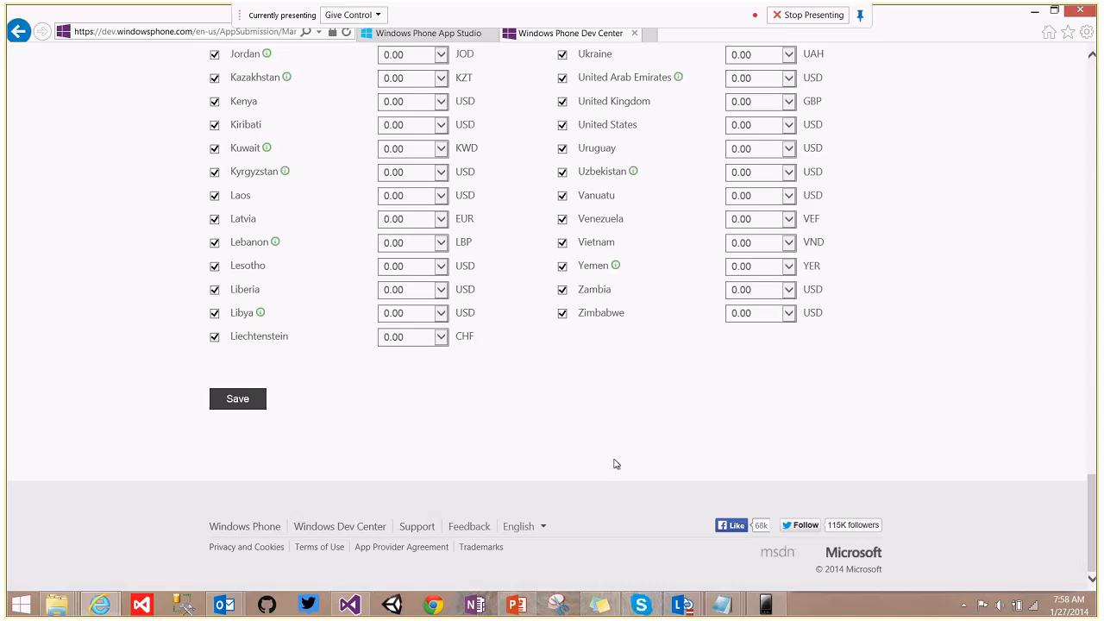
click(253, 402)
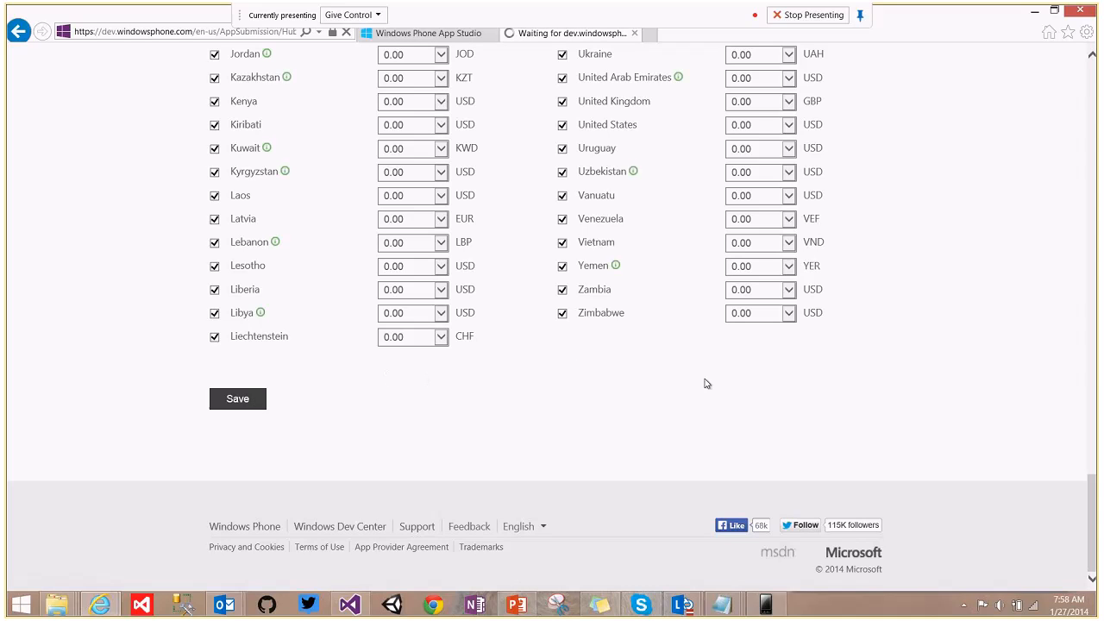
scroll(863, 259, down, 3)
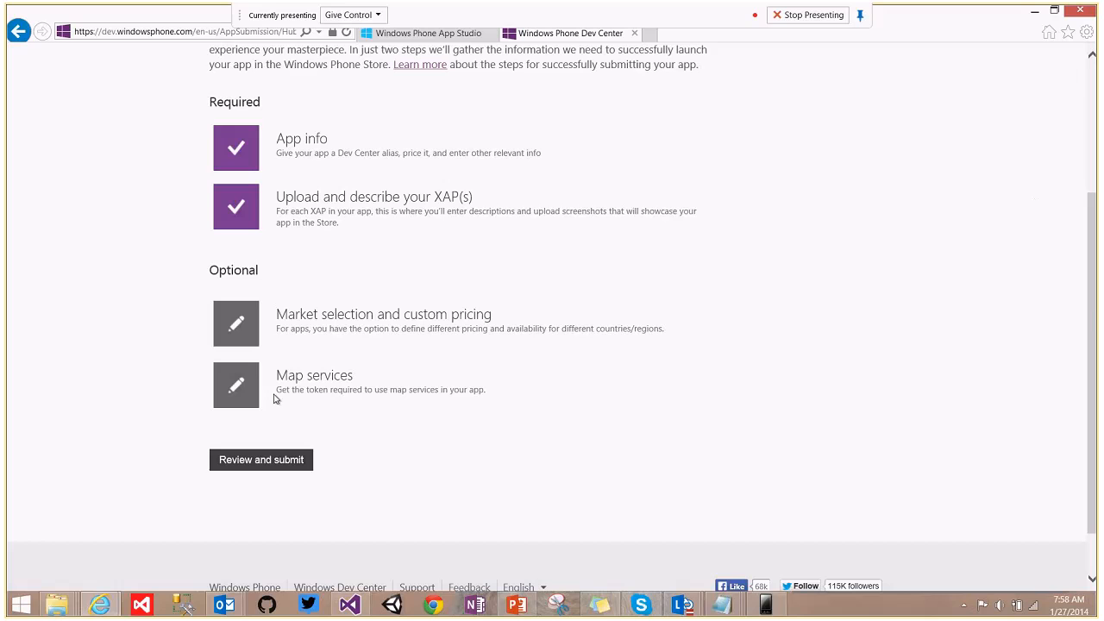
Check the Review Submission page for MBud and submit the app to the Store.
click(258, 464)
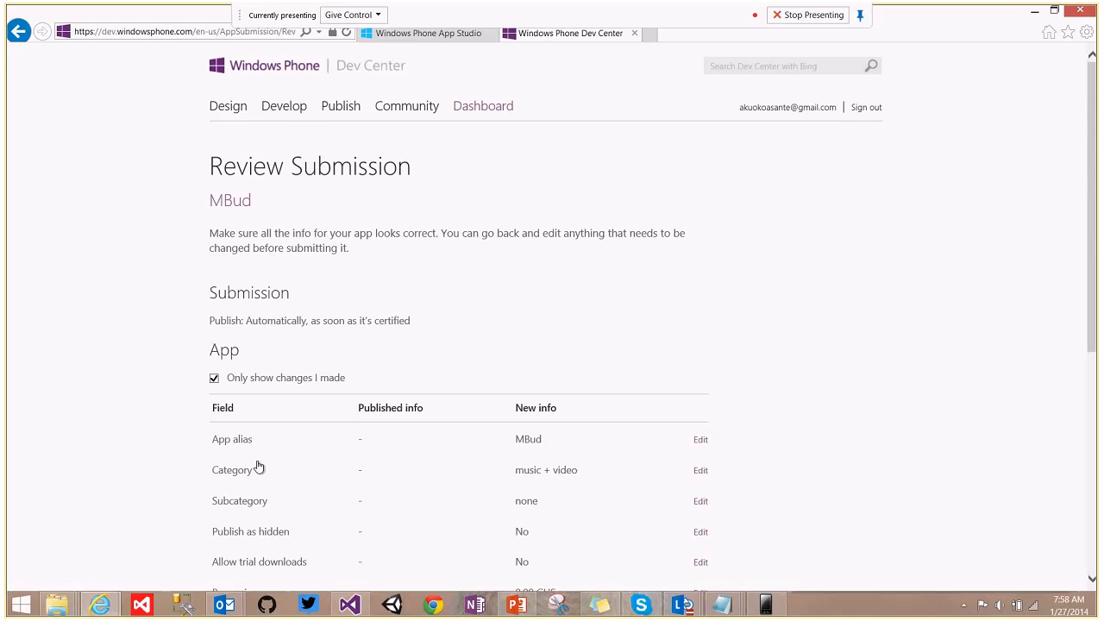
drag(1093, 183, 1097, 372)
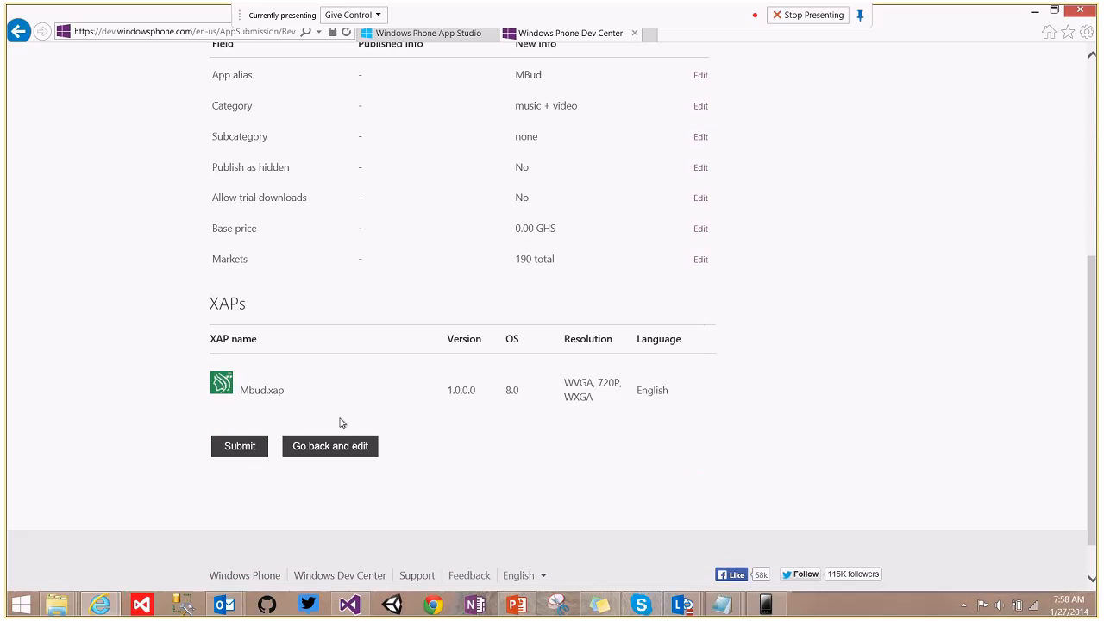
click(224, 455)
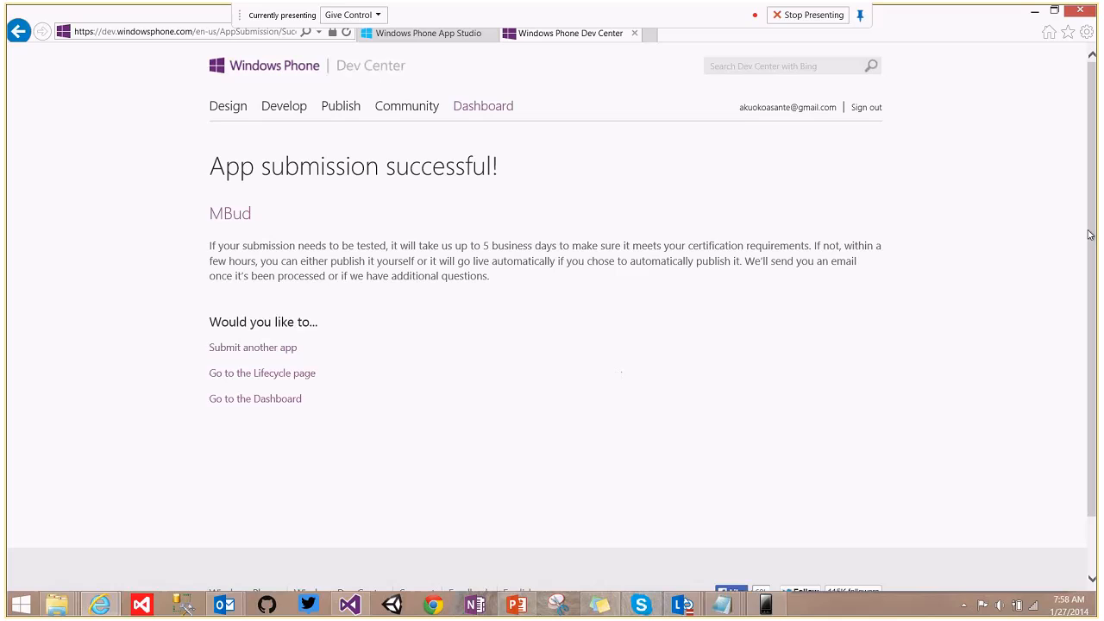
drag(1092, 235, 1097, 197)
scroll(1098, 190, down, 2)
scroll(1097, 163, up, 2)
click(517, 606)
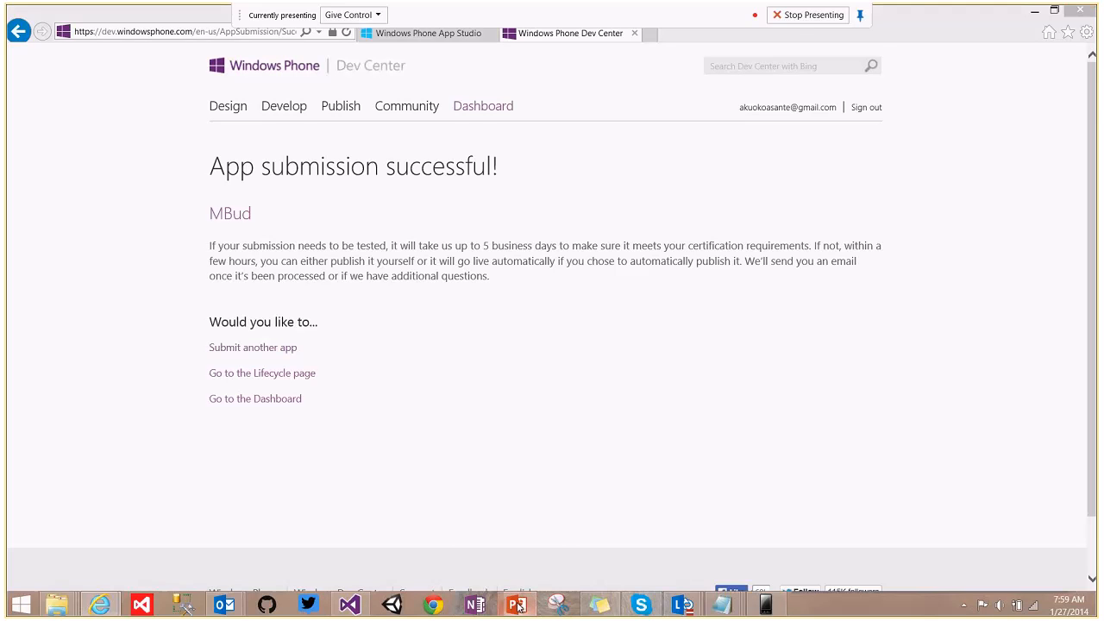